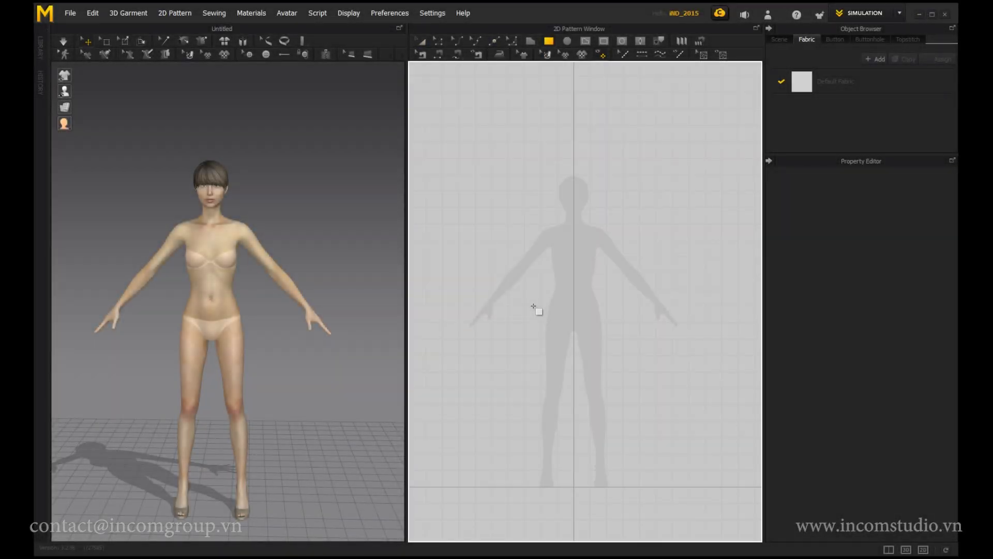
# Draw a rectangular leg panel over the left leg and curve its inner edge into a crotch.
pyautogui.moveTo(561, 464); pyautogui.dragTo(561, 464)
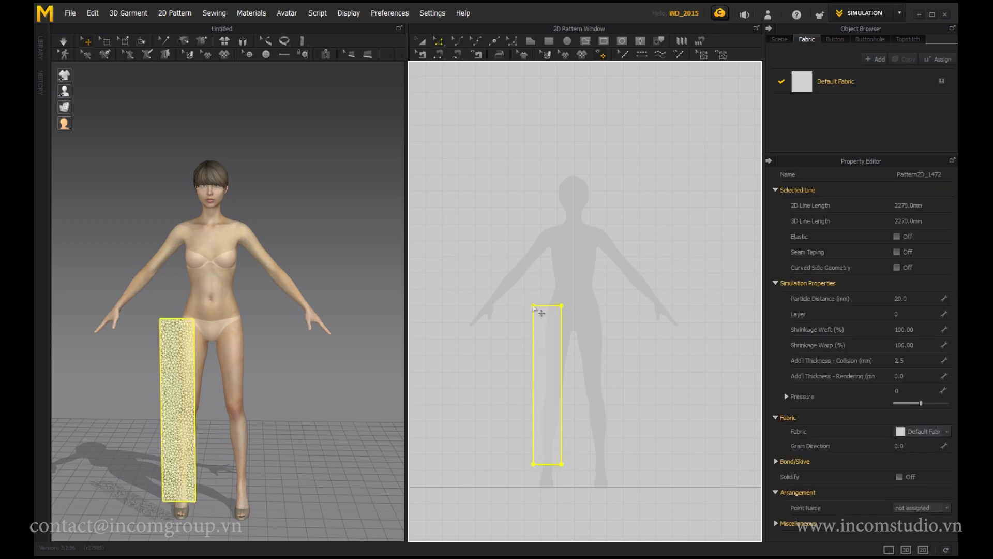
pyautogui.moveTo(534, 307); pyautogui.dragTo(530, 305)
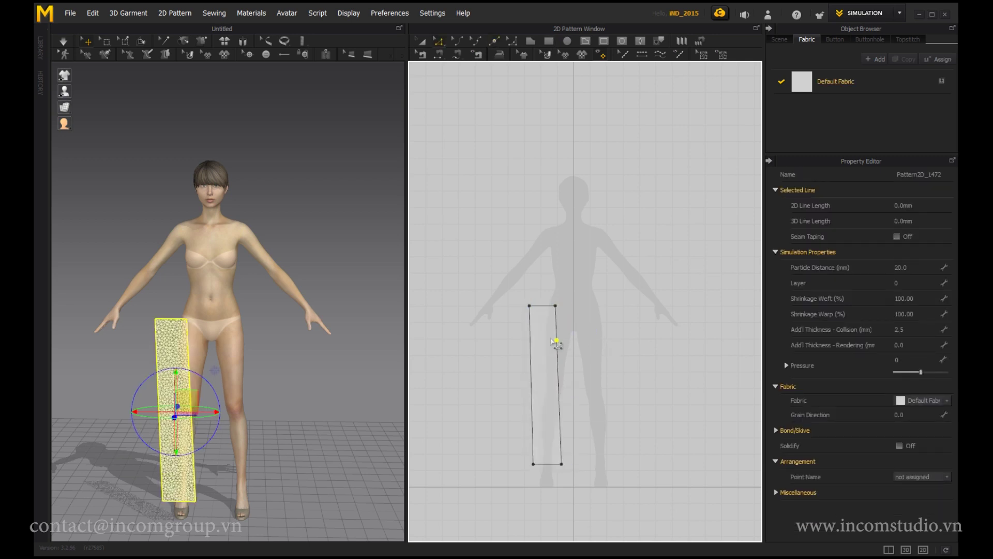
pyautogui.moveTo(559, 342); pyautogui.dragTo(565, 338)
pyautogui.scroll(2, 563, 327)
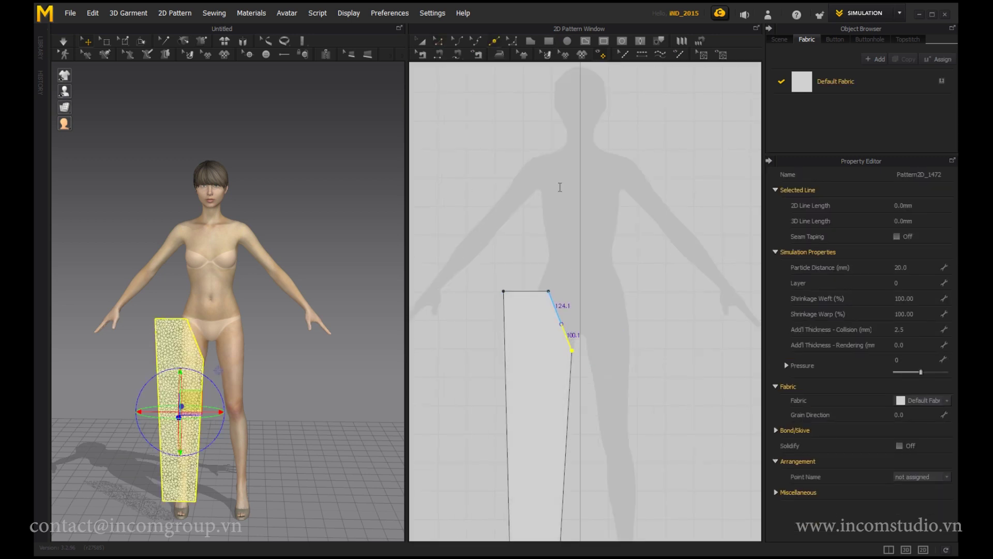
pyautogui.press('z')
pyautogui.click(560, 322)
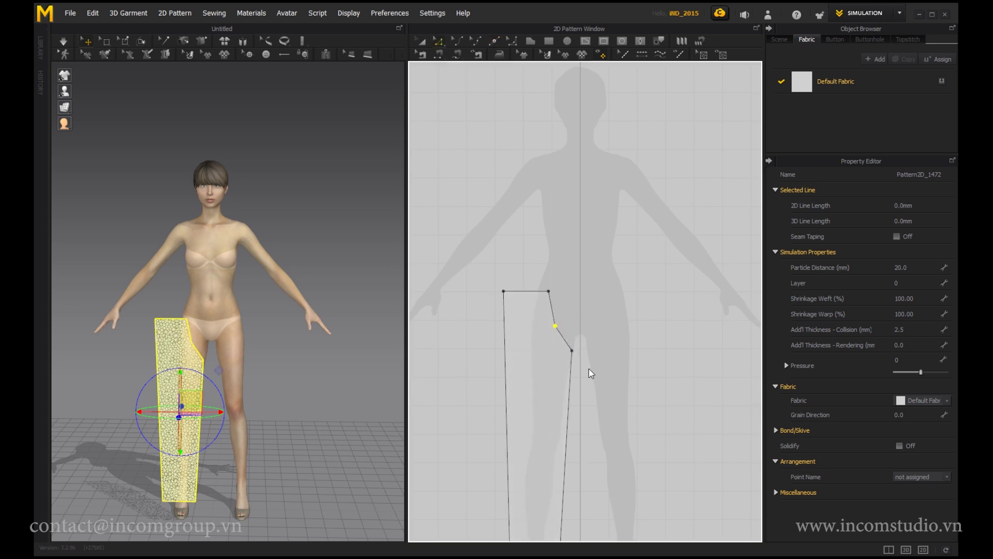
pyautogui.click(549, 291)
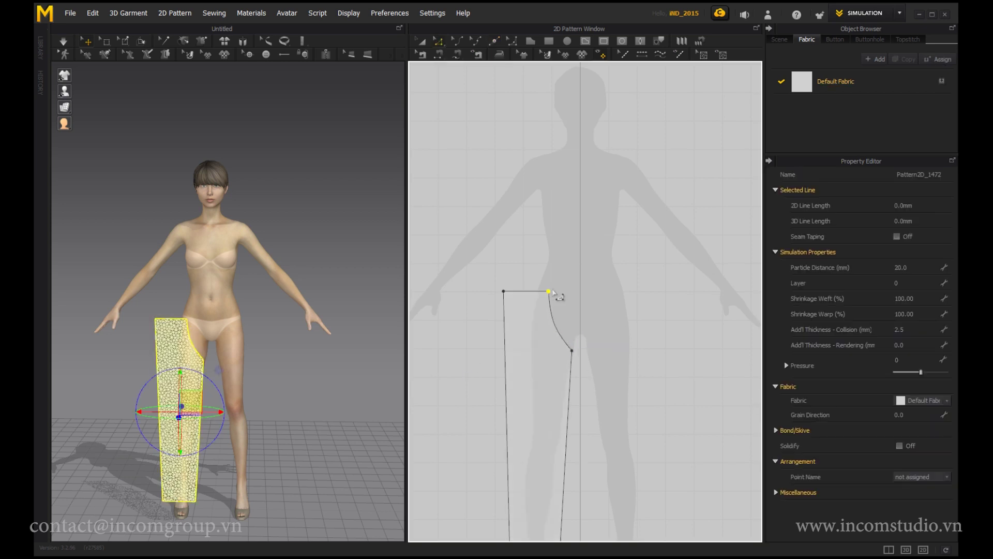
pyautogui.scroll(-2, 551, 345)
# Mirror-copy the leg panel and duplicate the pair for the back legs.
pyautogui.press('a')
pyautogui.click(533, 350)
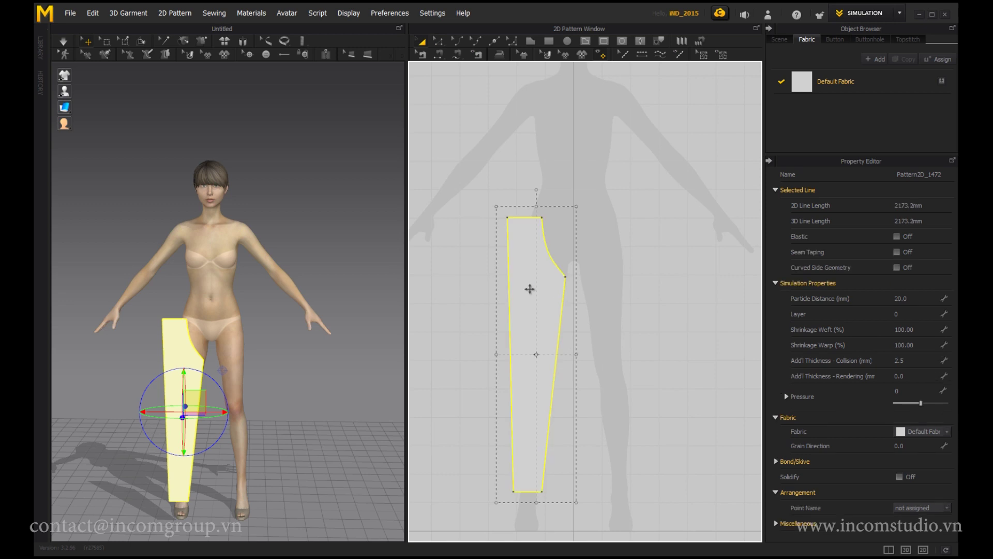
pyautogui.click(611, 357)
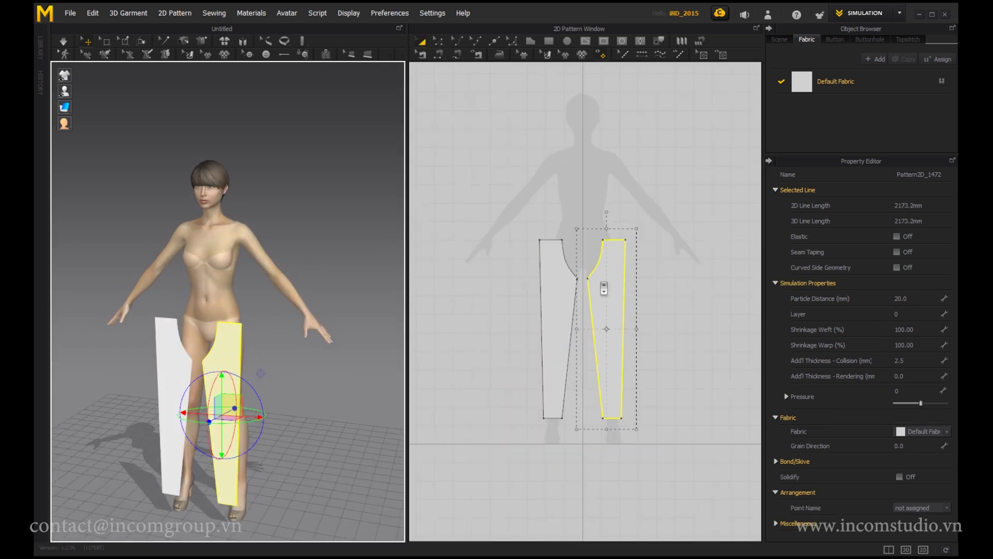
pyautogui.scroll(-3, 605, 315)
pyautogui.hotkey('ctrl', 'a')
pyautogui.click(565, 333)
pyautogui.moveTo(155, 388); pyautogui.dragTo(238, 388, button='right')
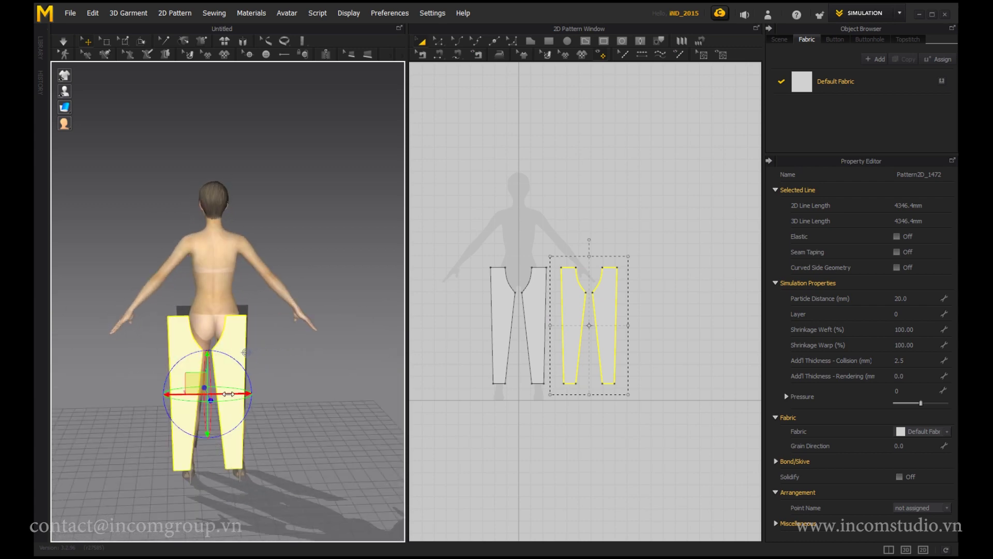
# Sew the middle inseams, outer side edges and inner leg lines, then lower the trouser pieces.
pyautogui.click(555, 331)
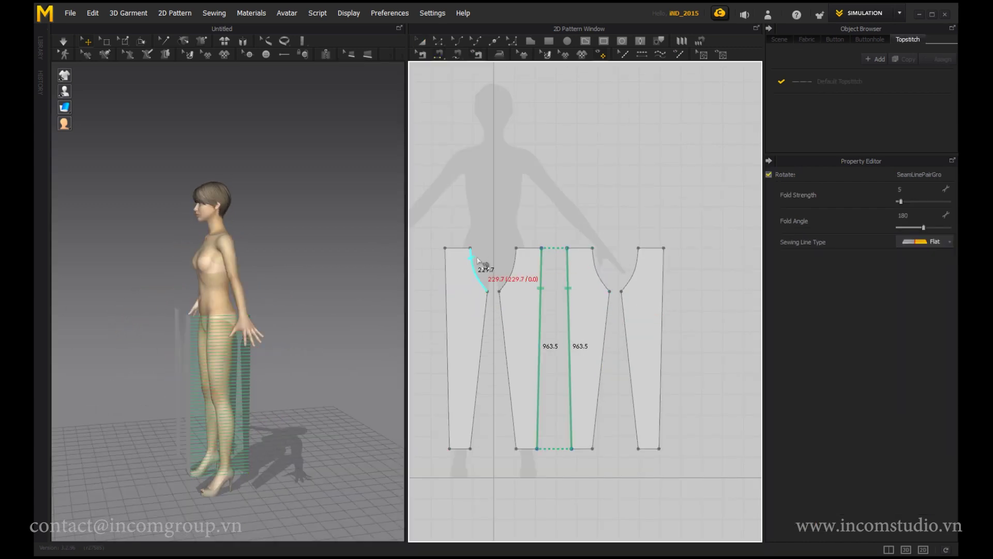
pyautogui.click(663, 296)
pyautogui.click(485, 320)
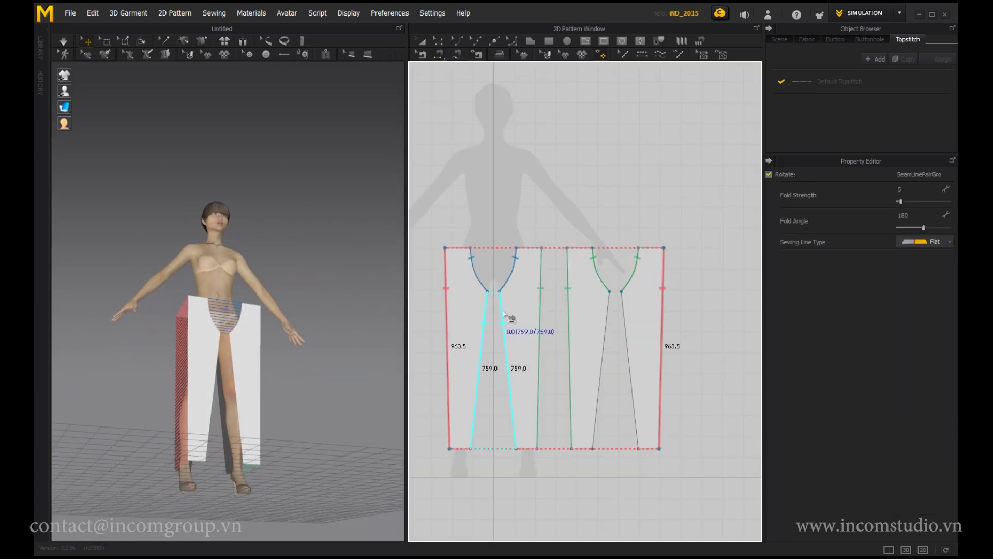
pyautogui.click(625, 333)
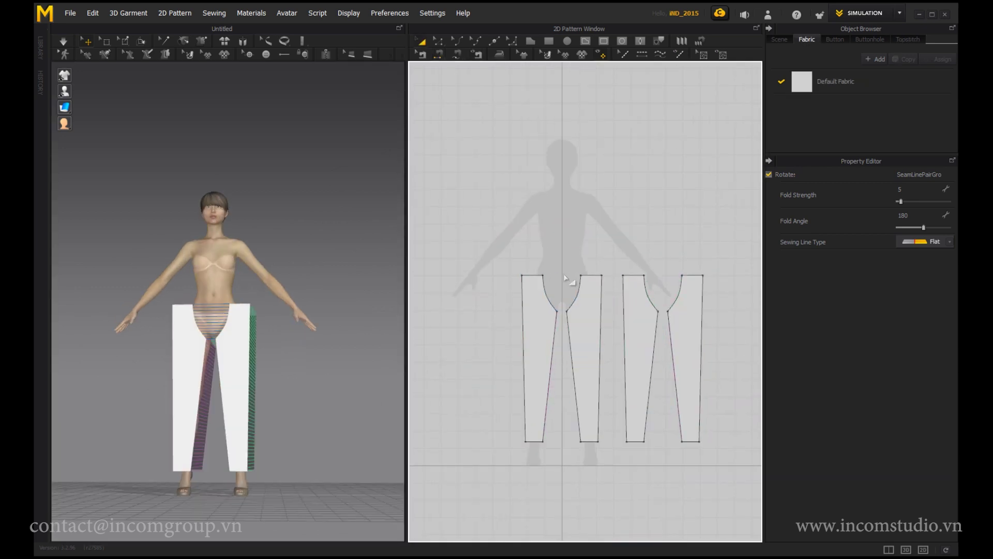
pyautogui.moveTo(595, 249); pyautogui.dragTo(598, 290)
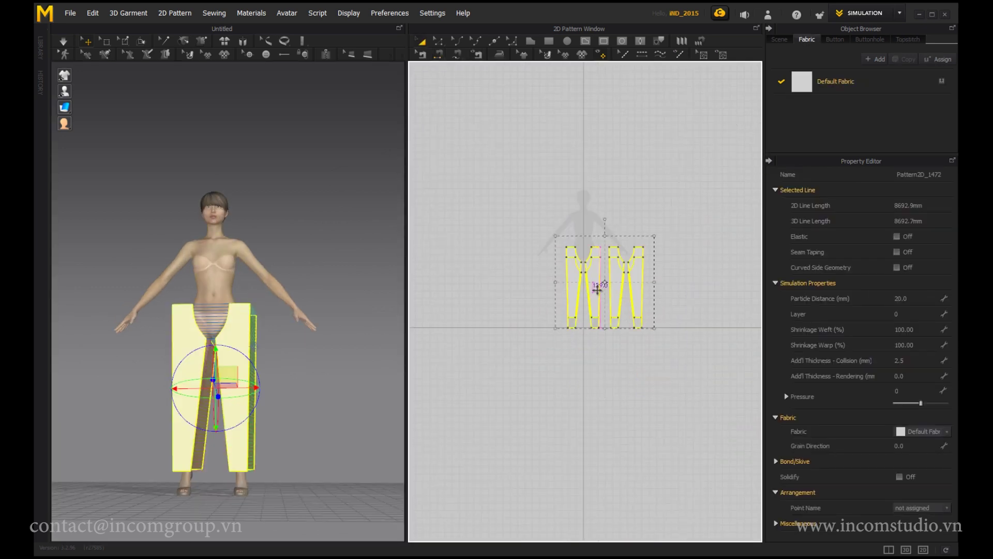
# Draw a new rectangle over the avatar's torso.
pyautogui.scroll(3, 650, 275)
pyautogui.press('s')
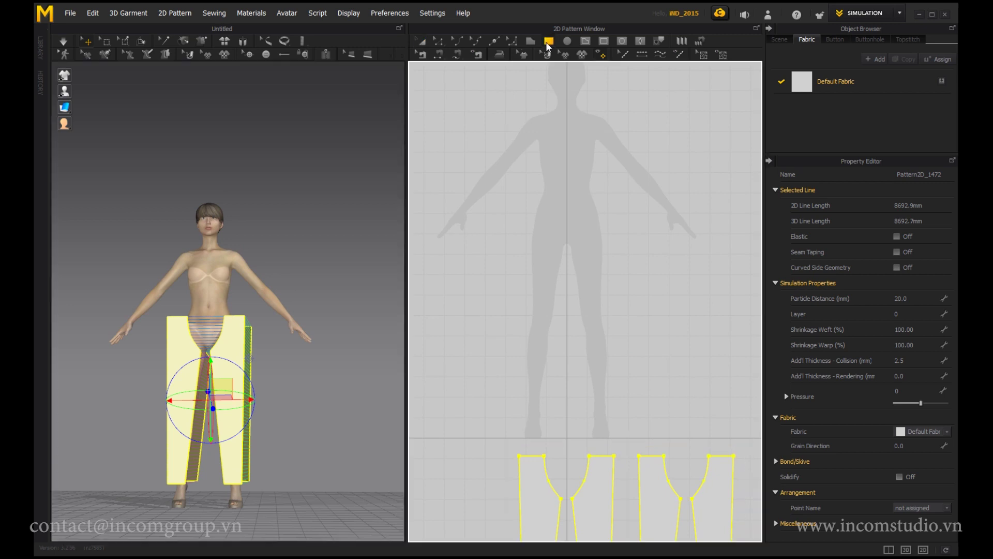
pyautogui.scroll(2, 523, 227)
pyautogui.moveTo(491, 125); pyautogui.dragTo(554, 332)
# Add side points to the torso panel, pulling them in for the armhole and waist.
pyautogui.press('z')
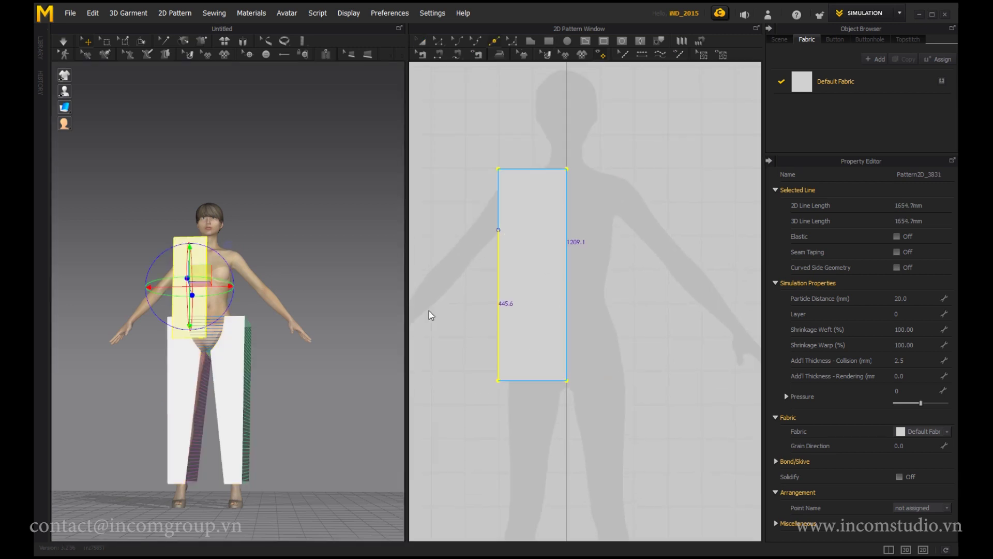
pyautogui.press('x')
pyautogui.scroll(2, 557, 317)
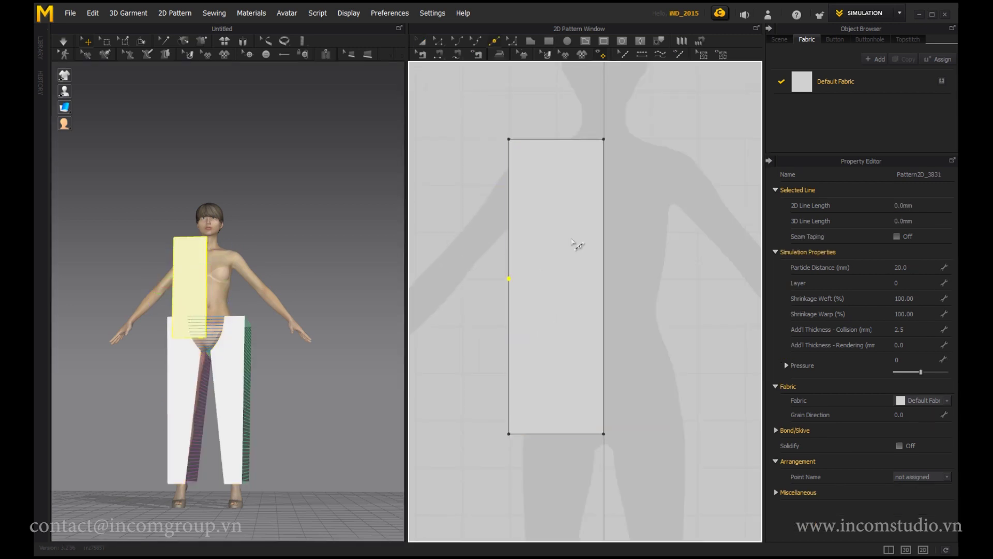
pyautogui.click(508, 197)
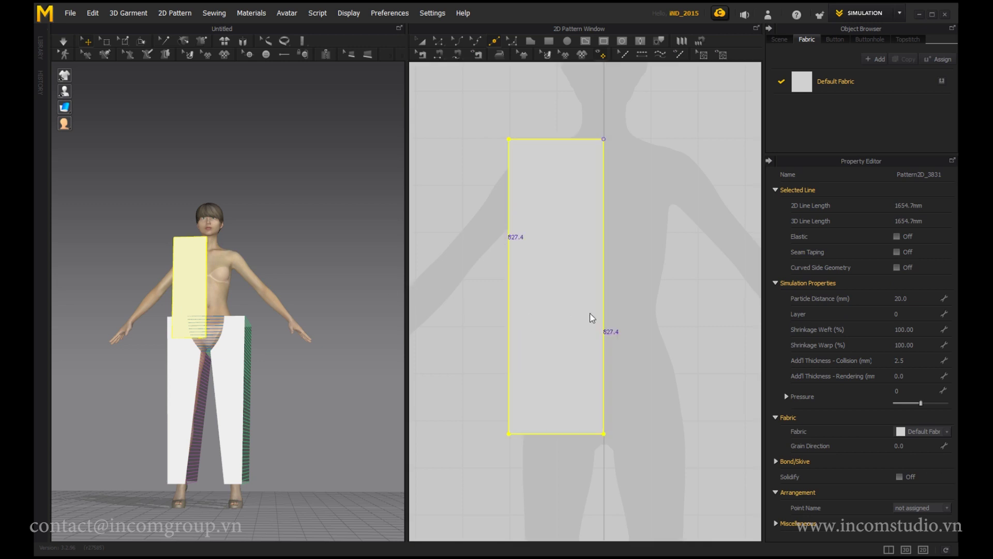
pyautogui.press('z')
pyautogui.scroll(2, 637, 295)
pyautogui.moveTo(512, 308); pyautogui.dragTo(540, 250)
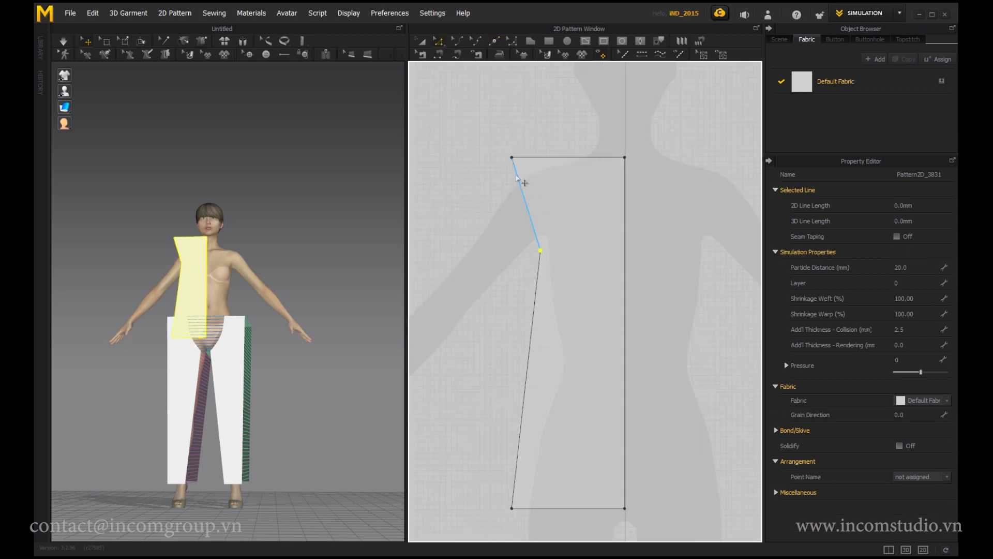
pyautogui.moveTo(527, 372); pyautogui.dragTo(550, 363)
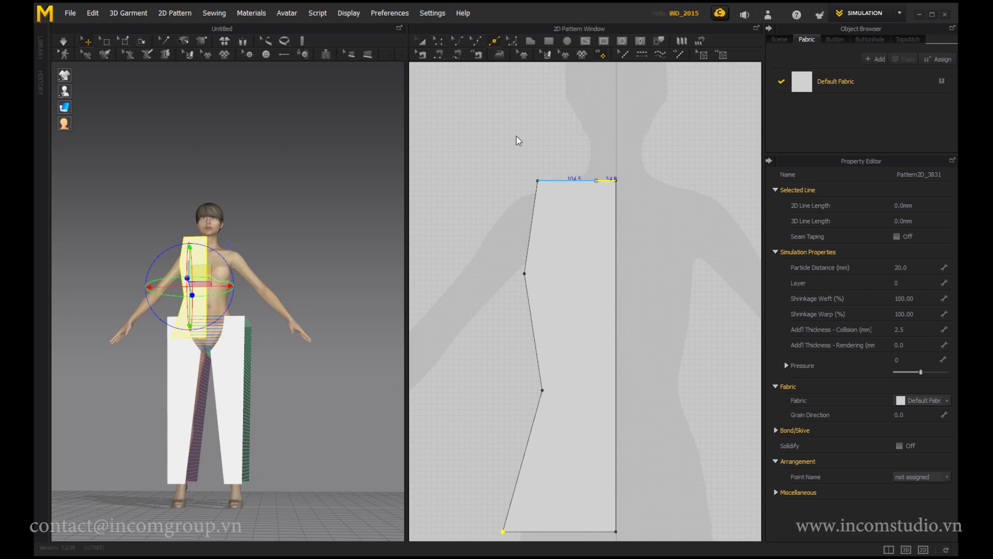
# Curve the neckline and armhole, and smooth the side into one bowed curve.
pyautogui.press('z')
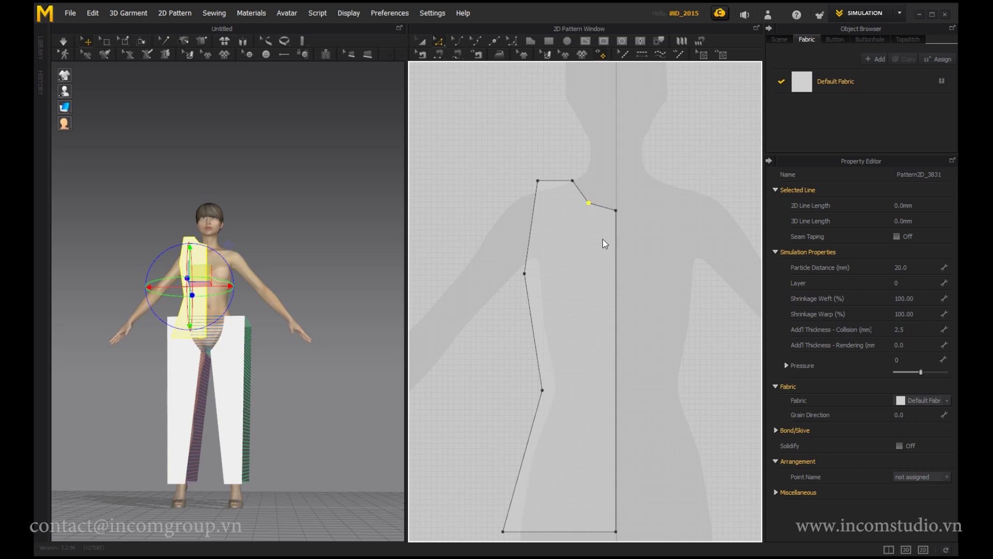
pyautogui.moveTo(595, 194); pyautogui.dragTo(588, 200)
pyautogui.moveTo(531, 226); pyautogui.dragTo(544, 231)
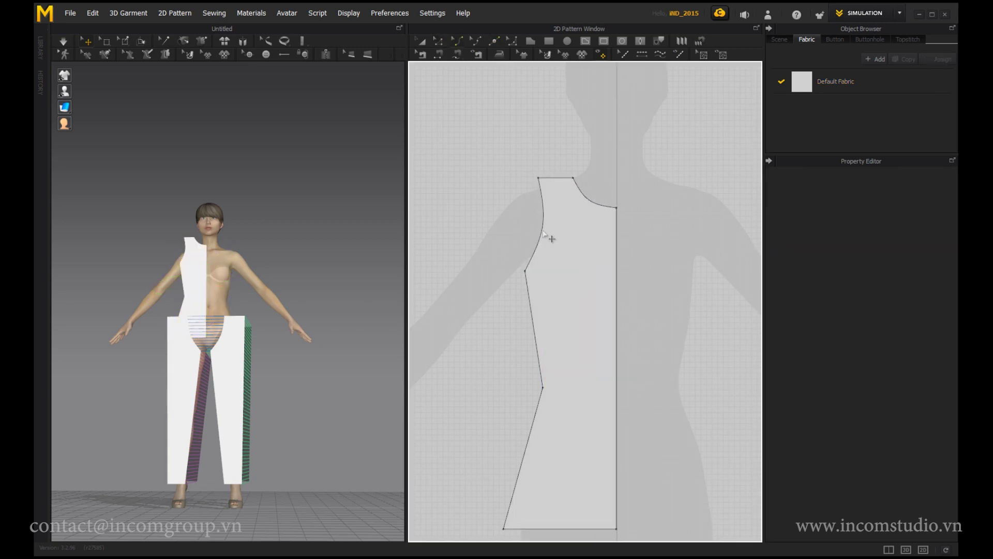
pyautogui.click(544, 233)
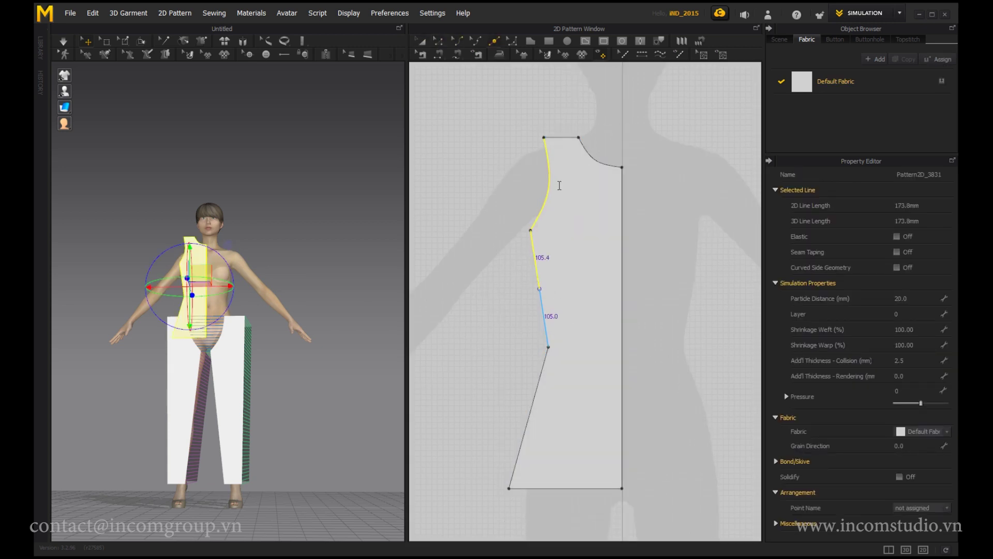
pyautogui.click(486, 385)
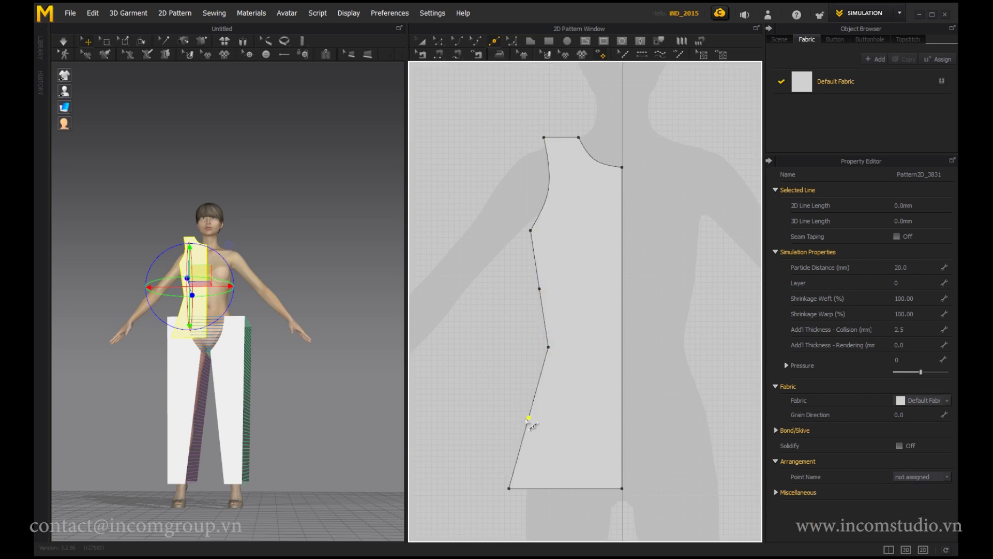
pyautogui.press('z')
pyautogui.click(528, 420)
pyautogui.press('Delete')
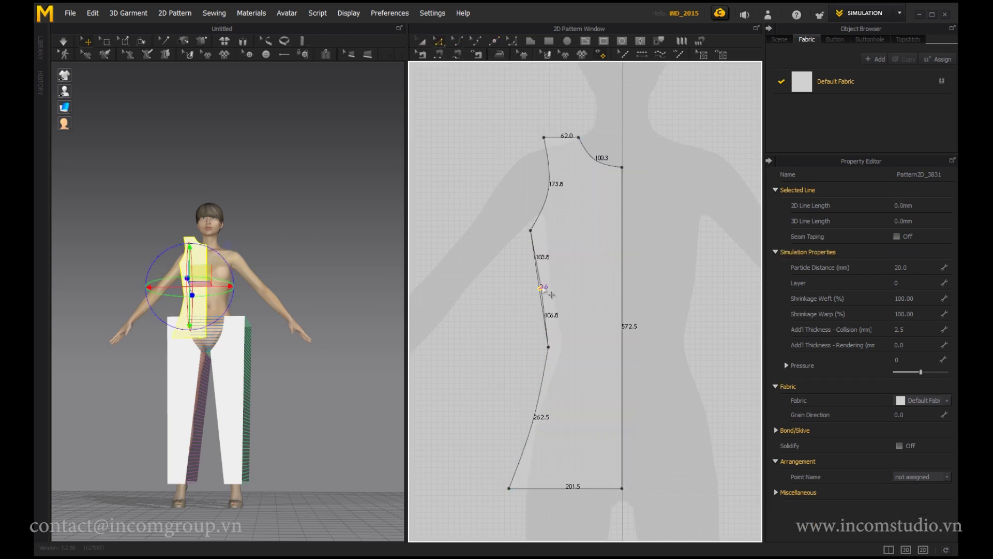
pyautogui.moveTo(544, 348); pyautogui.dragTo(554, 351)
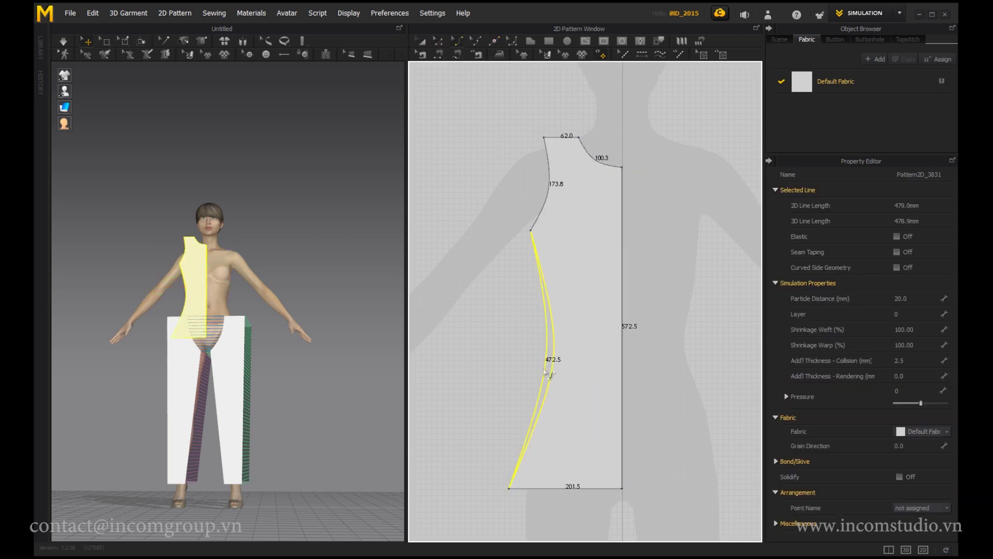
# Drop the centre-front hem corner into a point and adjust the outer shoulder corner.
pyautogui.moveTo(550, 413); pyautogui.dragTo(527, 273, button='right')
pyautogui.moveTo(598, 349); pyautogui.dragTo(600, 436)
pyautogui.moveTo(531, 347); pyautogui.dragTo(544, 378, button='right')
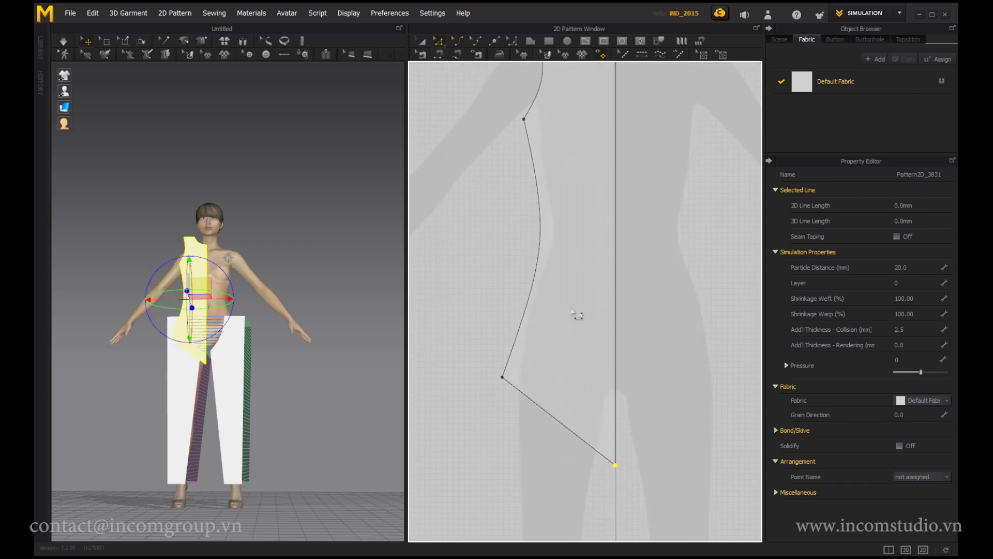
pyautogui.scroll(-2, 571, 269)
pyautogui.click(572, 155)
pyautogui.moveTo(540, 159); pyautogui.dragTo(564, 203, button='right')
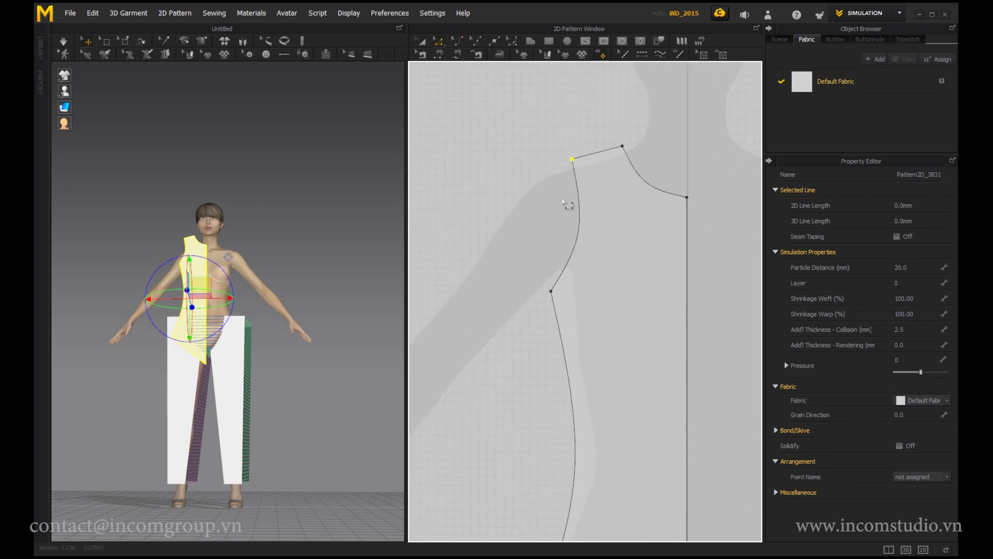
pyautogui.press('a')
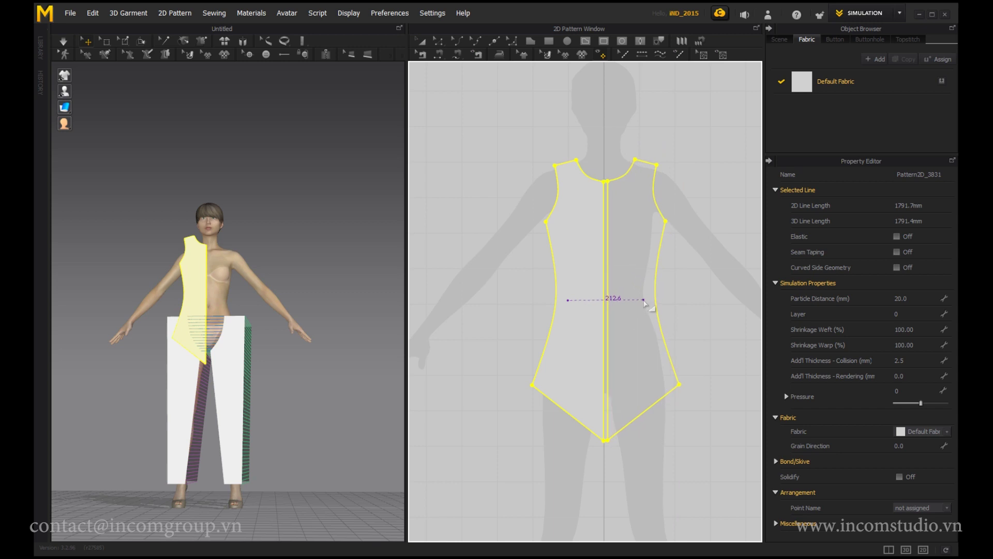
pyautogui.click(551, 236)
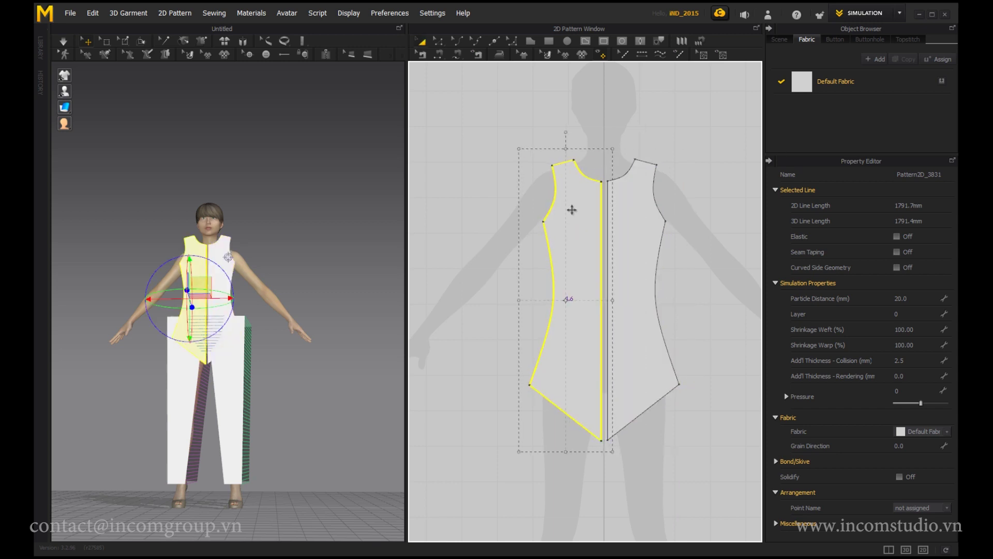
# Copy the half-front piece and place the copy beside it.
pyautogui.hotkey('ctrl', 'c')
pyautogui.hotkey('ctrl', 'v')
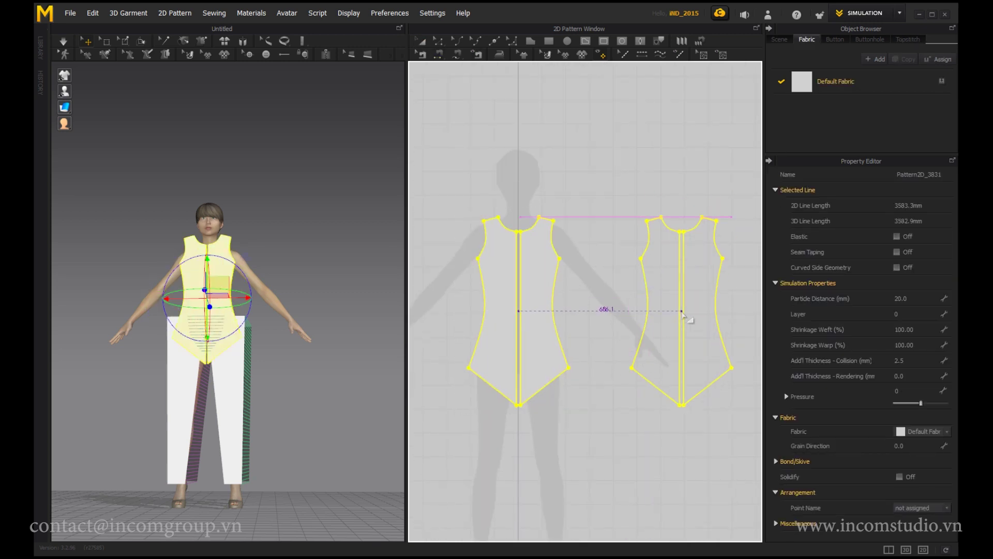
pyautogui.click(651, 311)
pyautogui.moveTo(310, 310); pyautogui.dragTo(231, 319, button='right')
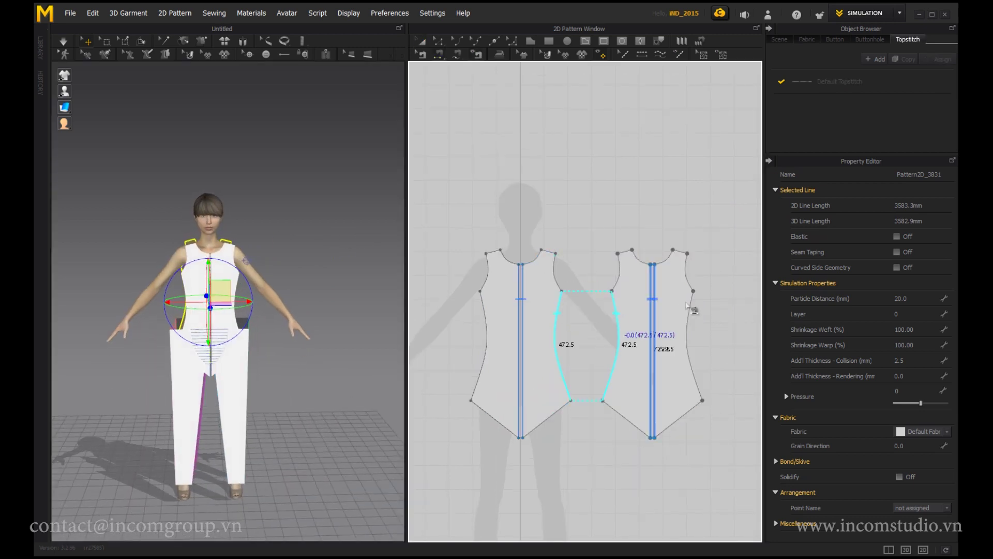
# Sew the centre and shoulder seams between both front pieces and check them in 3D.
pyautogui.click(693, 312)
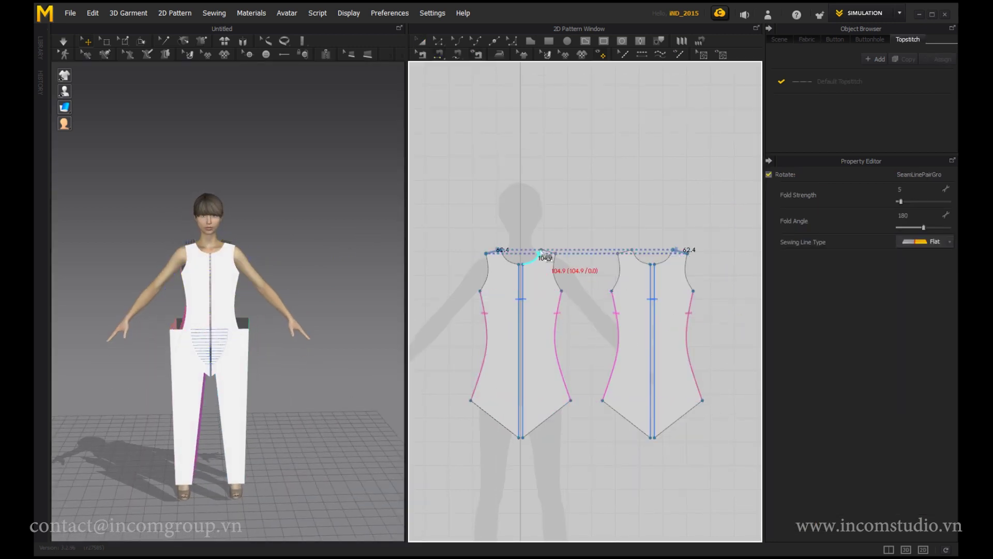
pyautogui.click(632, 254)
pyautogui.moveTo(361, 206); pyautogui.dragTo(284, 186, button='right')
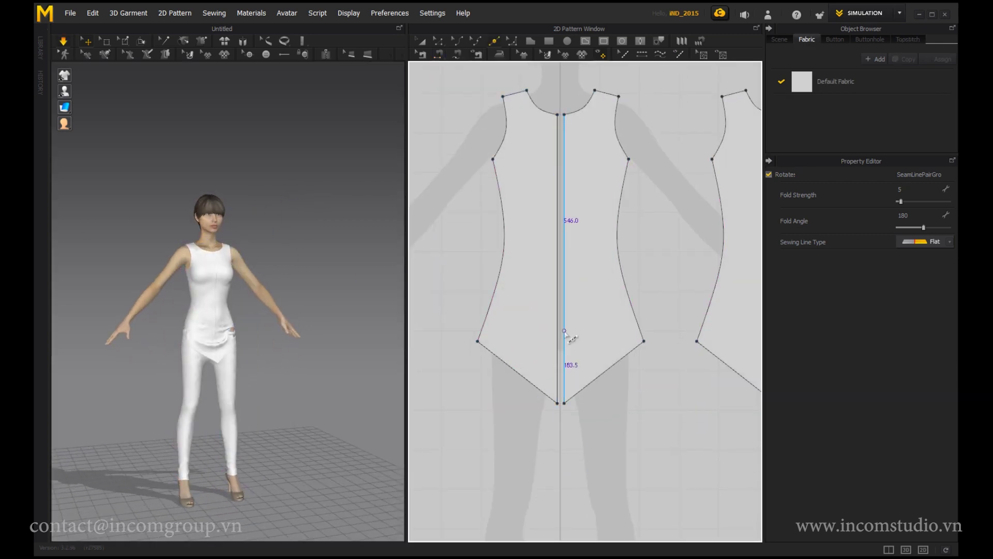
pyautogui.click(616, 334)
pyautogui.scroll(2, 654, 284)
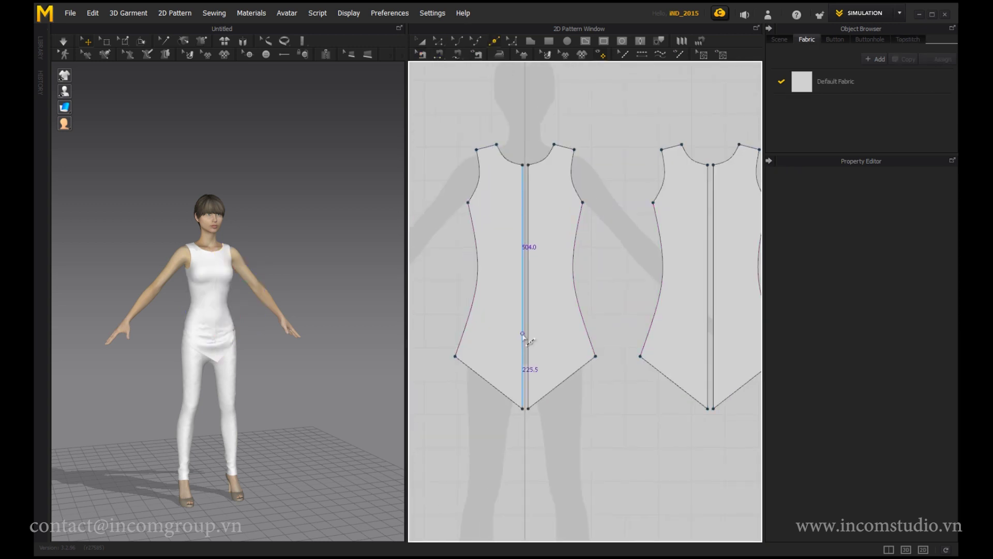
pyautogui.click(523, 335)
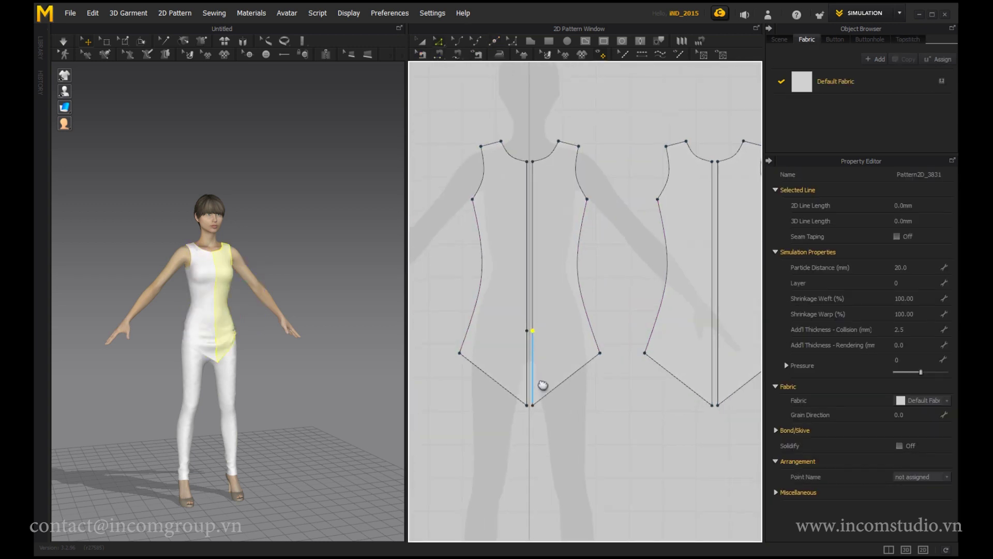
# Paste a copy of the right front tunic piece as the back and check it from behind.
pyautogui.scroll(3, 519, 376)
pyautogui.click(561, 261)
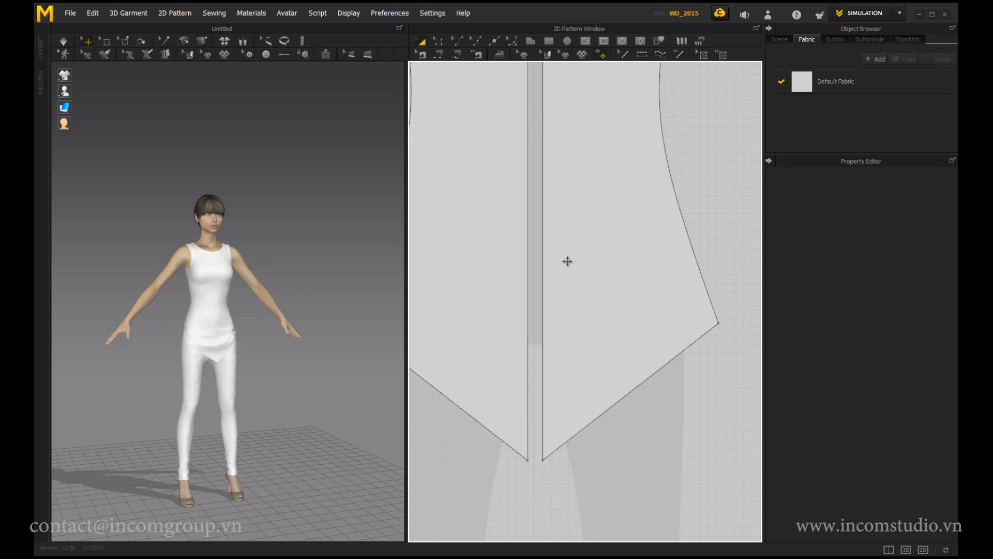
pyautogui.click(653, 160)
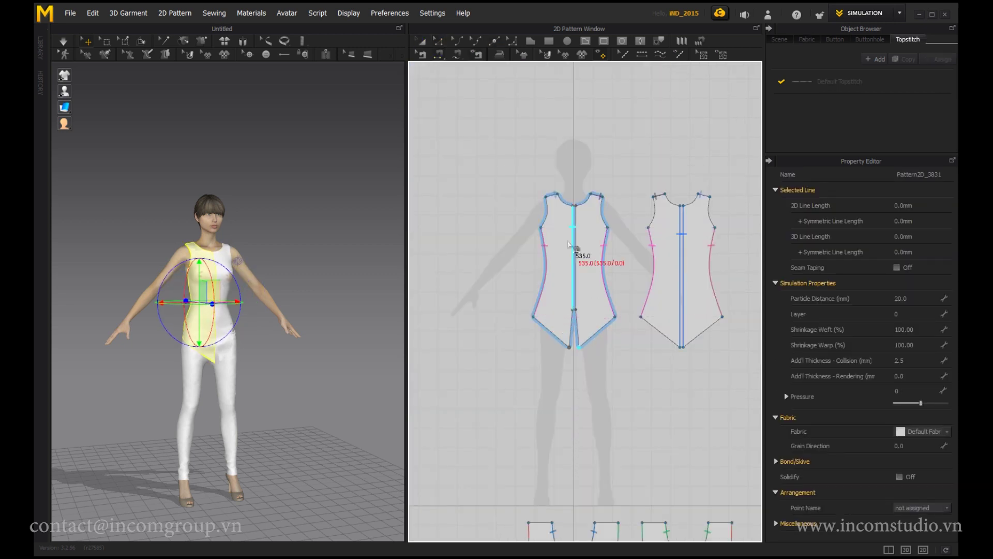
pyautogui.scroll(3, 572, 329)
pyautogui.scroll(2, 571, 328)
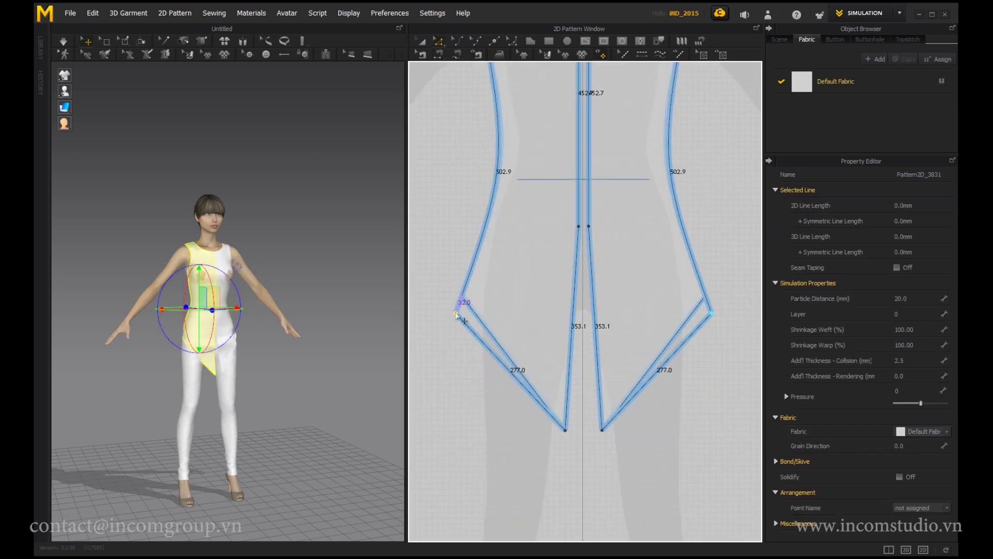
pyautogui.scroll(-3, 456, 314)
pyautogui.scroll(-3, 514, 255)
pyautogui.click(557, 247)
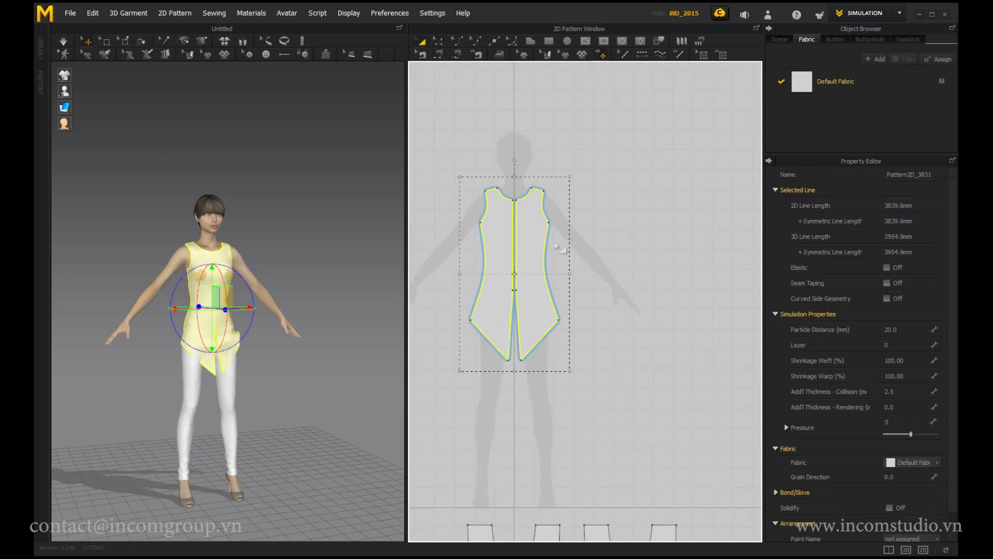
pyautogui.click(637, 276)
pyautogui.moveTo(273, 215); pyautogui.dragTo(229, 48, button='right')
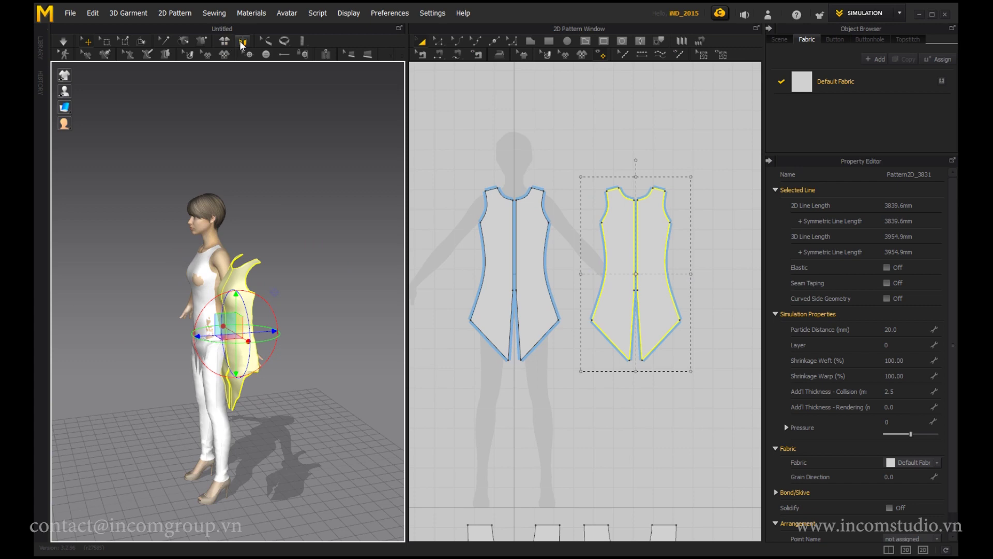
pyautogui.moveTo(290, 218)
pyautogui.mouseDown(button='right')
pyautogui.moveTo(234, 324)
pyautogui.moveTo(196, 290)
pyautogui.mouseUp(button='right')
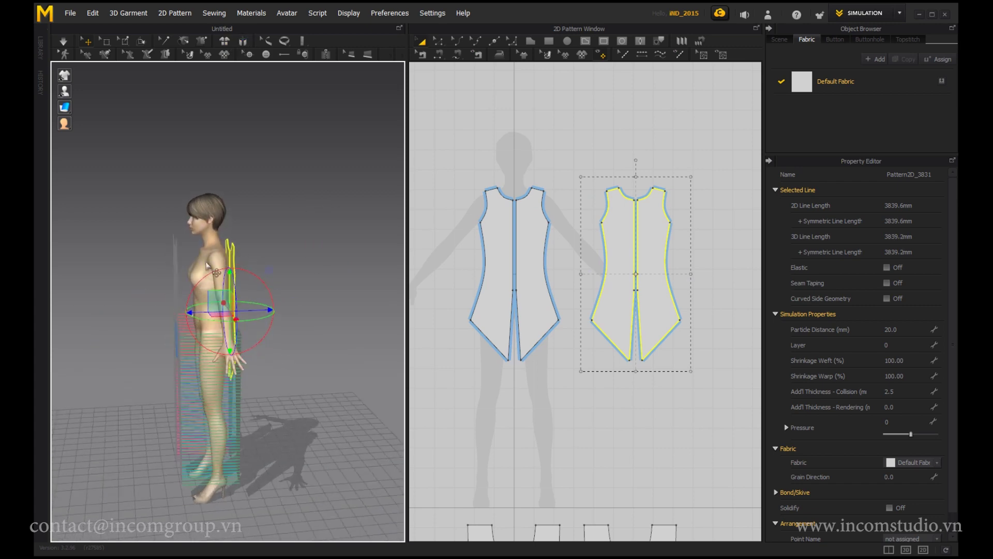
pyautogui.click(188, 280)
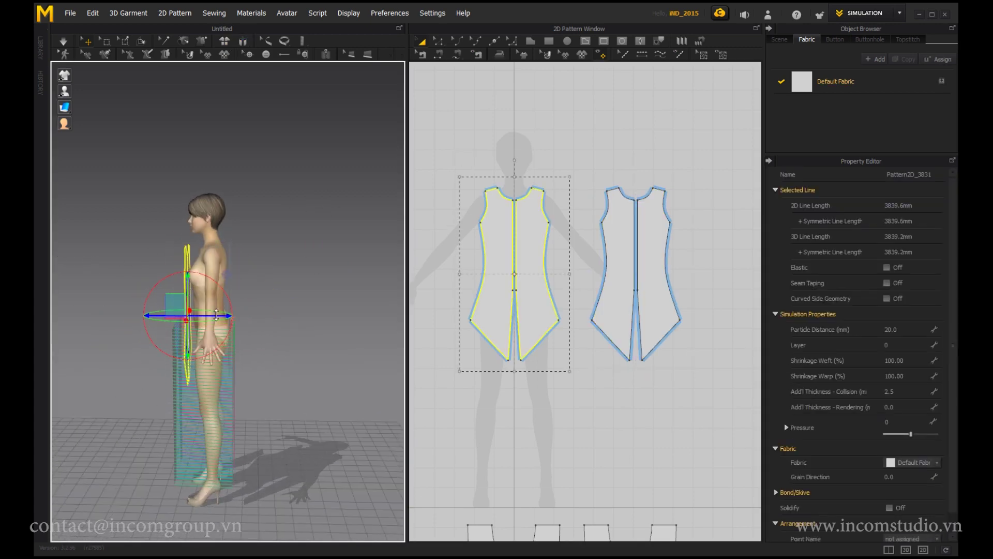
# Draw a thin rectangle, narrow its right edge, and place a copy beside it.
pyautogui.press('s')
pyautogui.moveTo(501, 207)
pyautogui.mouseDown()
pyautogui.moveTo(511, 288)
pyautogui.moveTo(526, 298)
pyautogui.mouseUp()
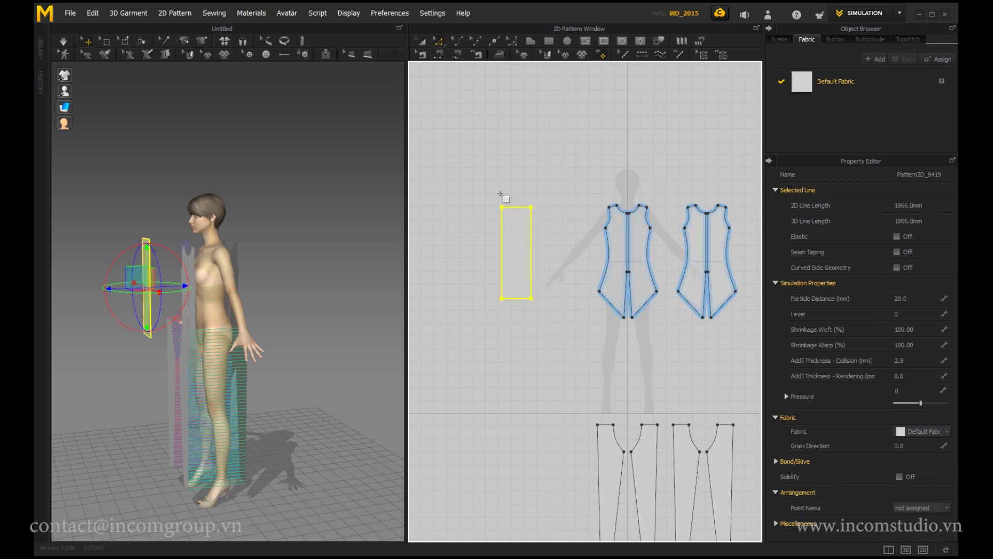
pyautogui.press('z')
pyautogui.click(501, 298)
pyautogui.scroll(3, 510, 302)
pyautogui.moveTo(559, 256); pyautogui.dragTo(527, 257)
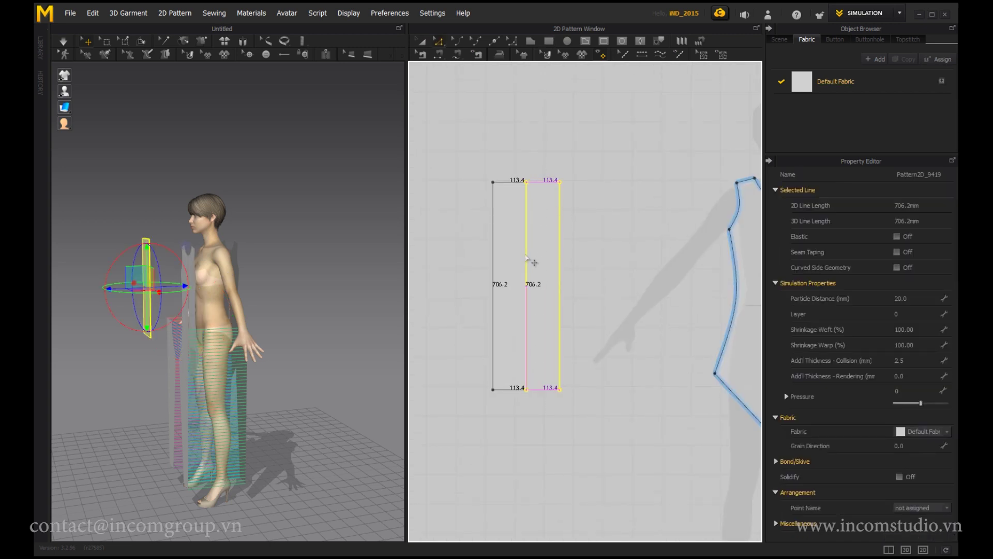
pyautogui.press('a')
pyautogui.click(550, 288)
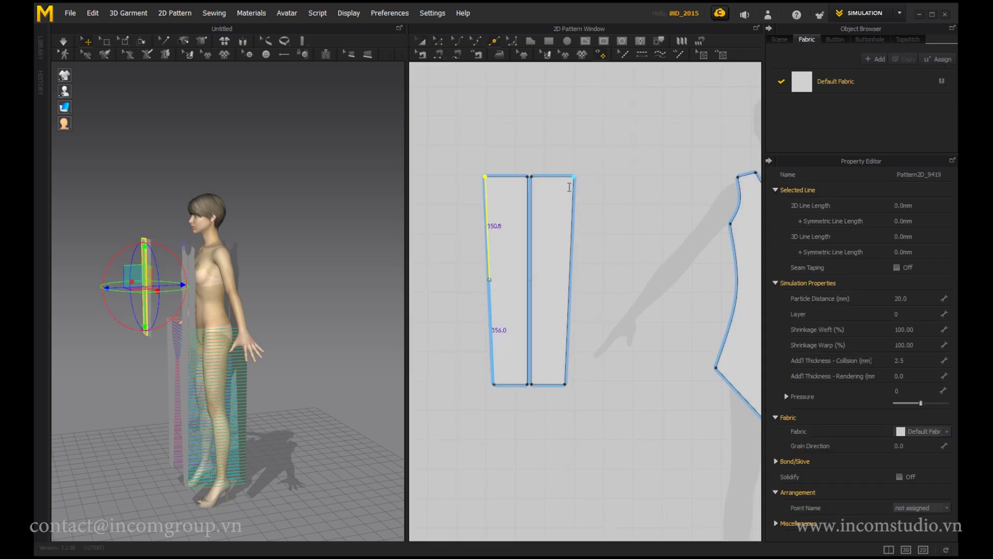
# Trim the bottom strips from both sleeve halves.
pyautogui.press('z')
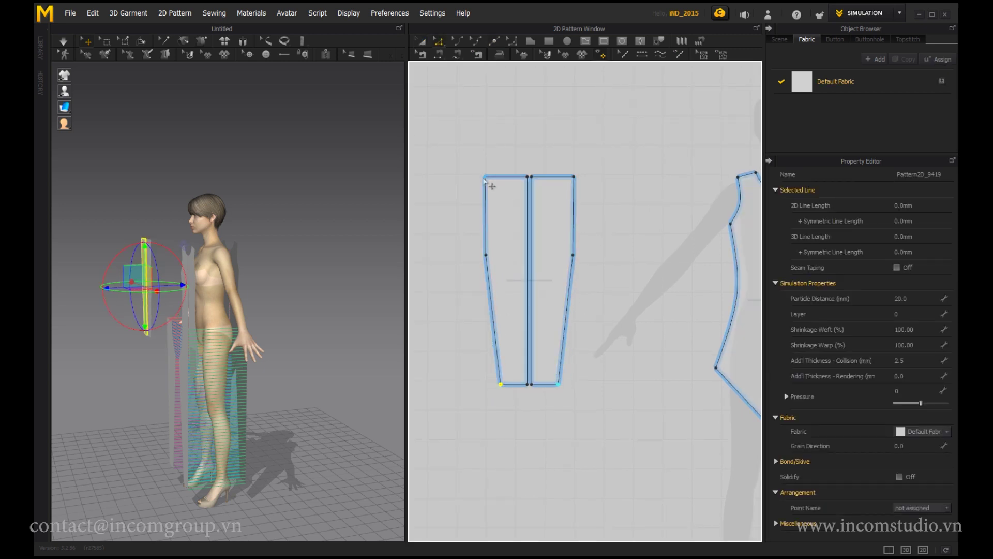
pyautogui.click(573, 260)
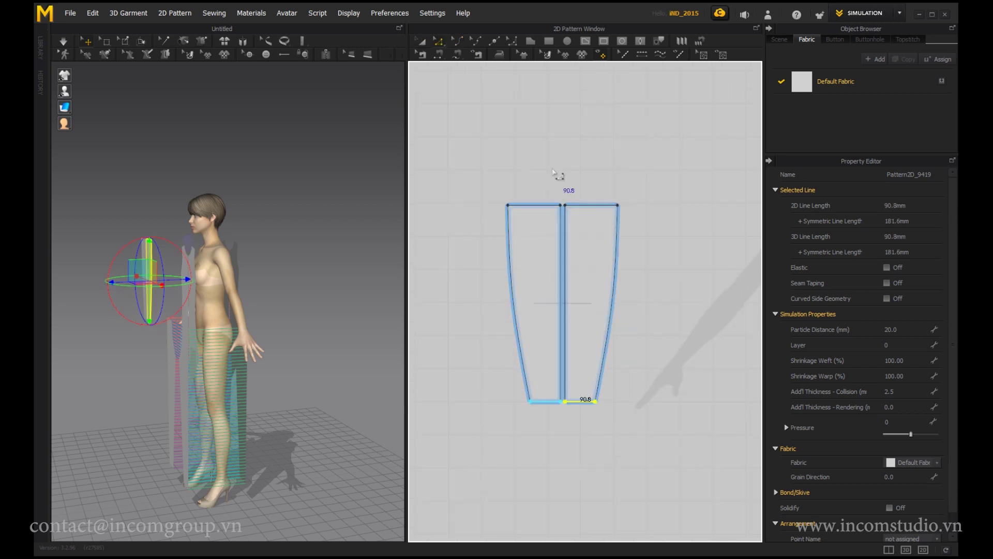
pyautogui.press('a')
pyautogui.click(541, 247)
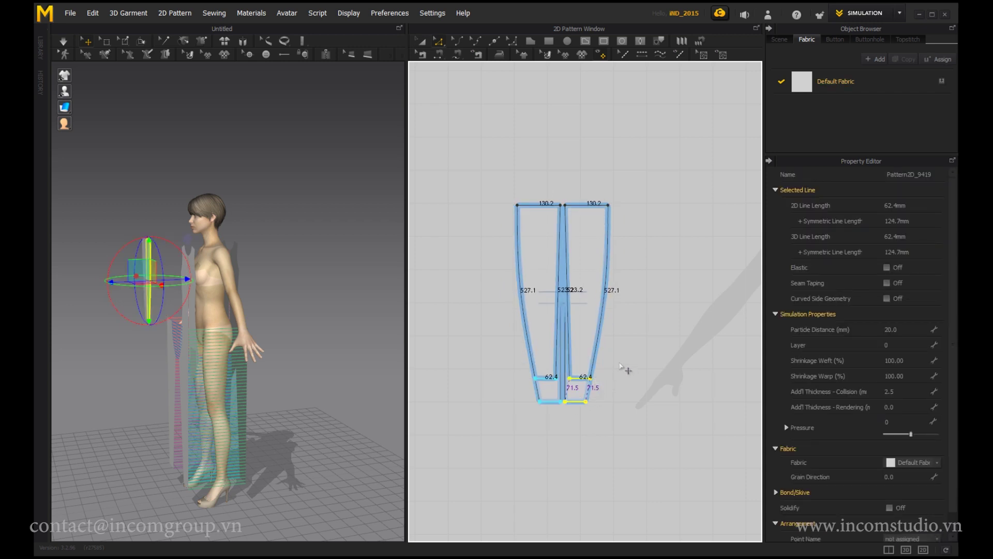
pyautogui.moveTo(564, 401)
pyautogui.mouseDown()
pyautogui.moveTo(562, 381)
pyautogui.moveTo(602, 374)
pyautogui.mouseUp()
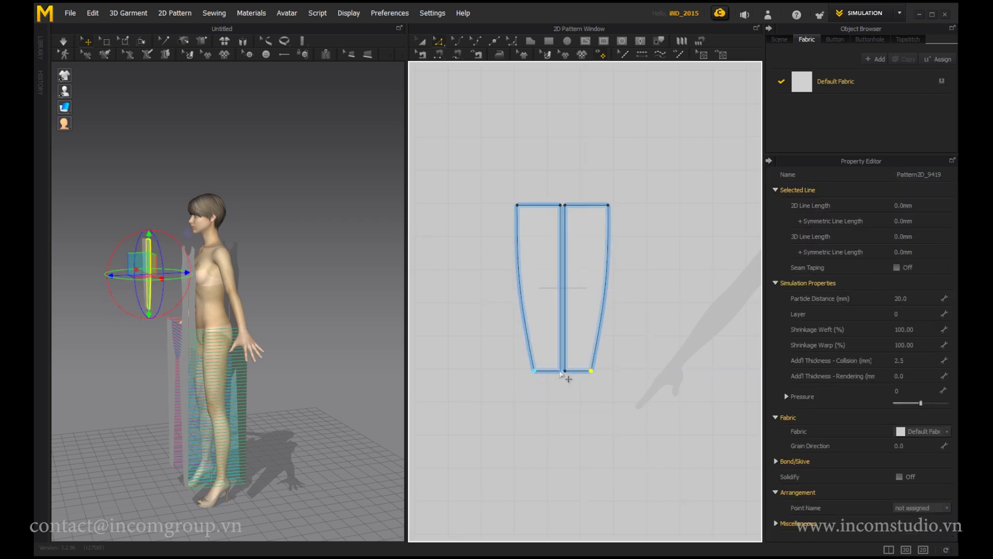
# Join the two halves at the centre and round the top edge into a smooth arc.
pyautogui.press('a')
pyautogui.press('z')
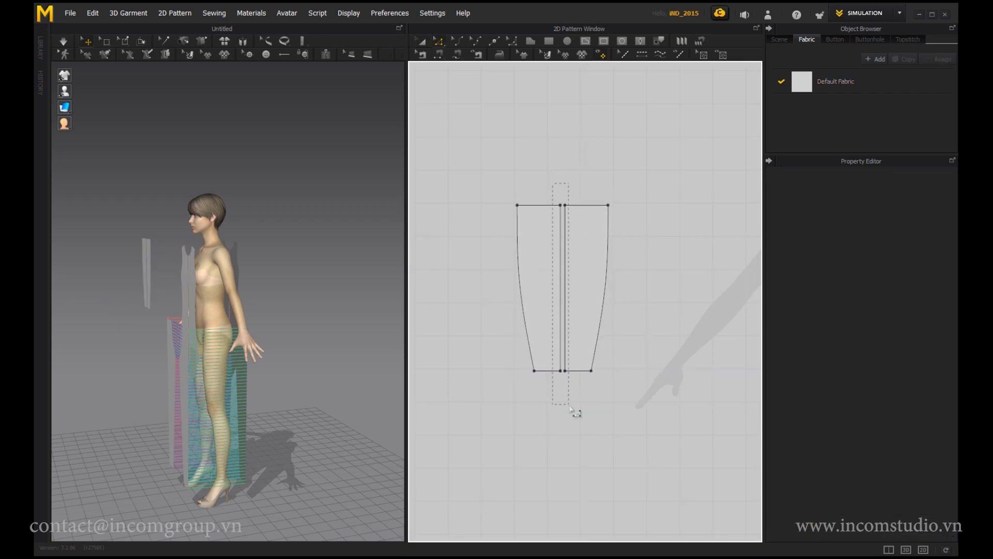
pyautogui.moveTo(570, 407); pyautogui.dragTo(571, 408)
pyautogui.click(565, 205)
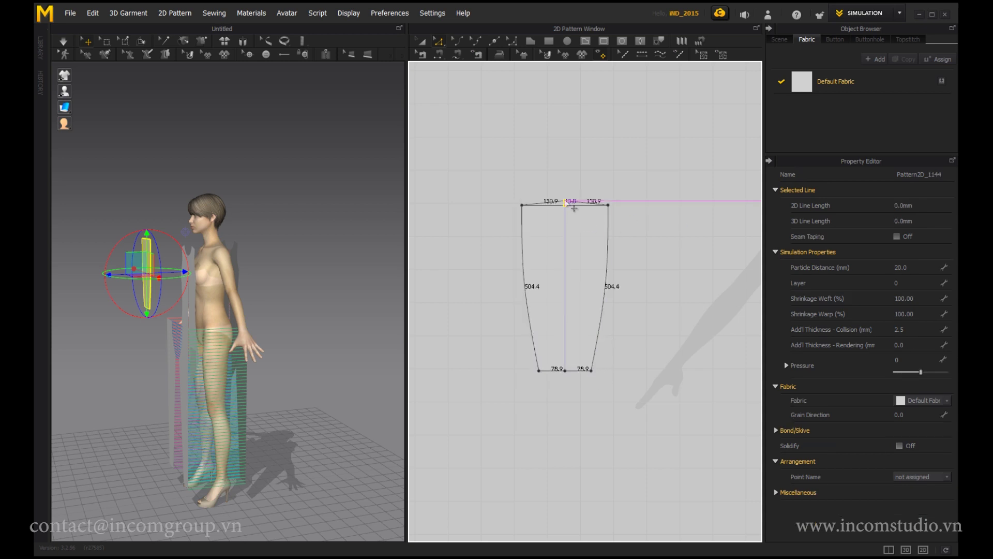
pyautogui.click(652, 326)
pyautogui.hotkey('ctrl', 'z')
pyautogui.hotkey('ctrl', 'z')
pyautogui.scroll(3, 616, 273)
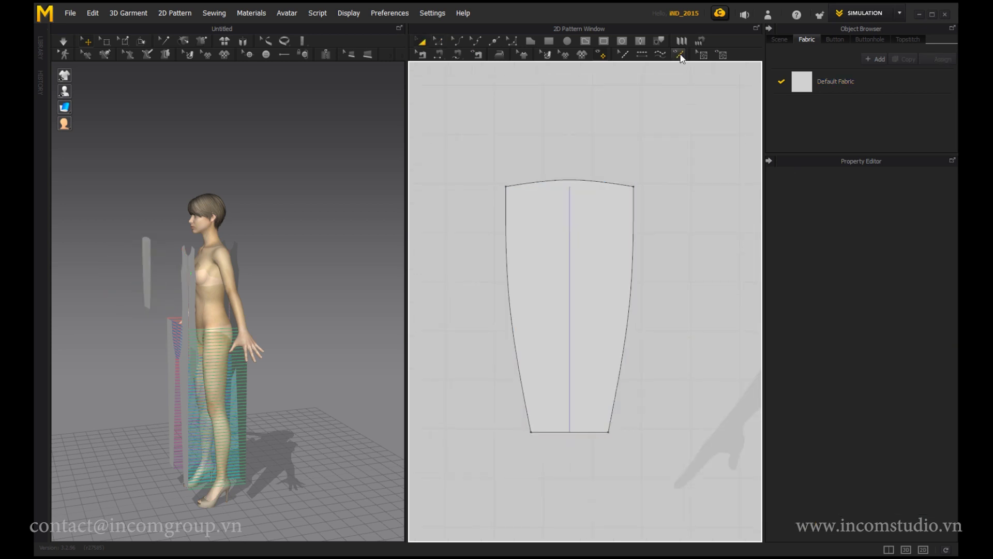
# Place the sleeve on the avatar's Arm_Outside arrangement point, then hide the points.
pyautogui.click(633, 199)
pyautogui.click(64, 107)
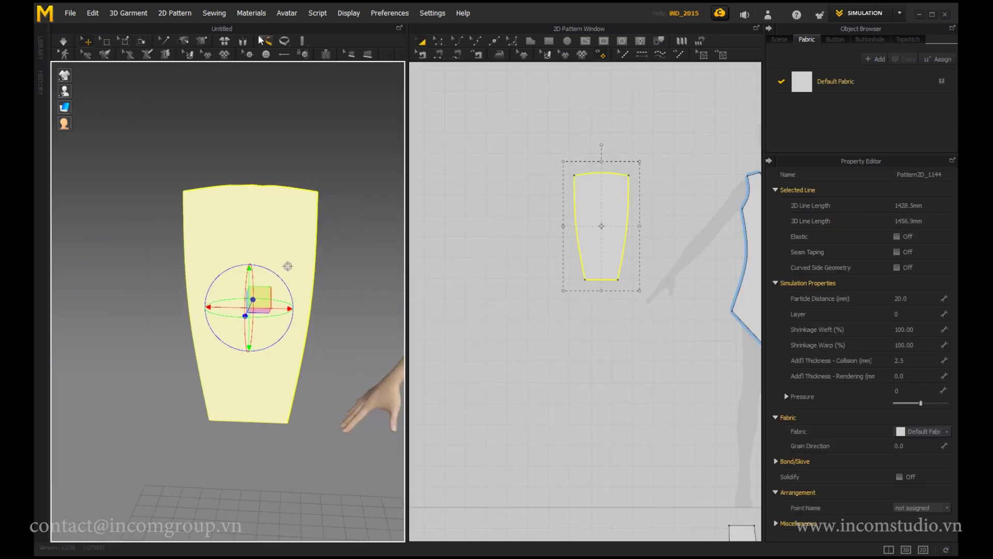
pyautogui.click(96, 91)
pyautogui.click(333, 337)
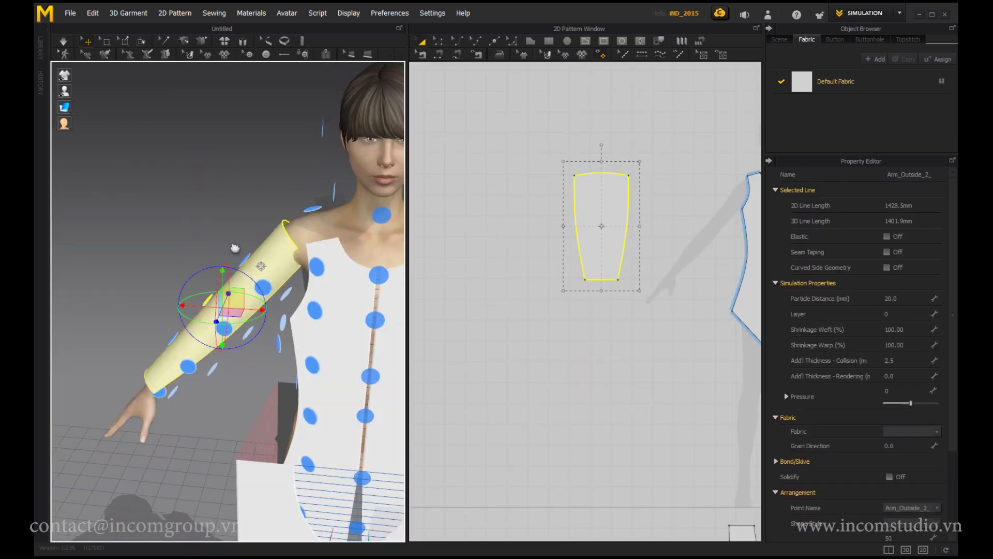
pyautogui.moveTo(639, 224); pyautogui.dragTo(556, 260, button='middle')
pyautogui.click(501, 251)
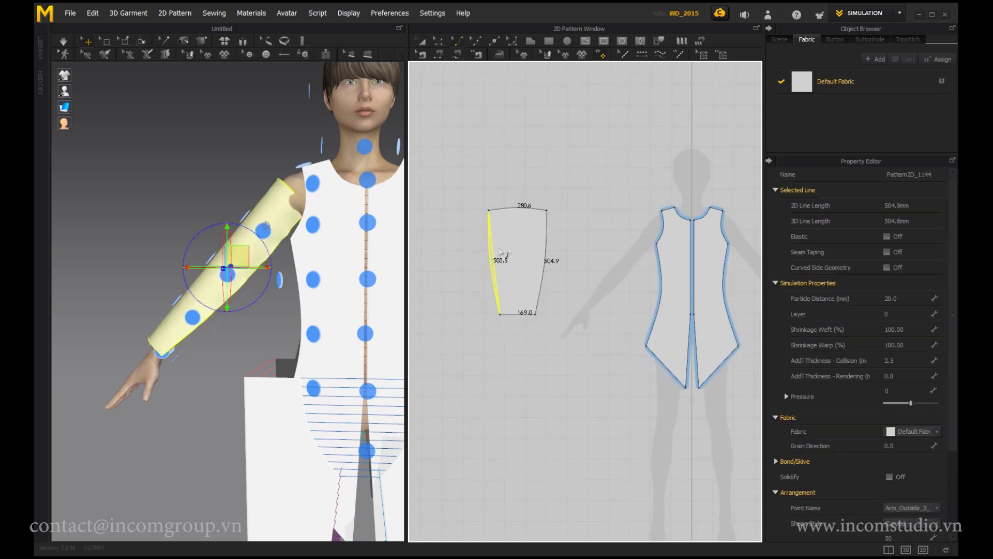
pyautogui.click(207, 148)
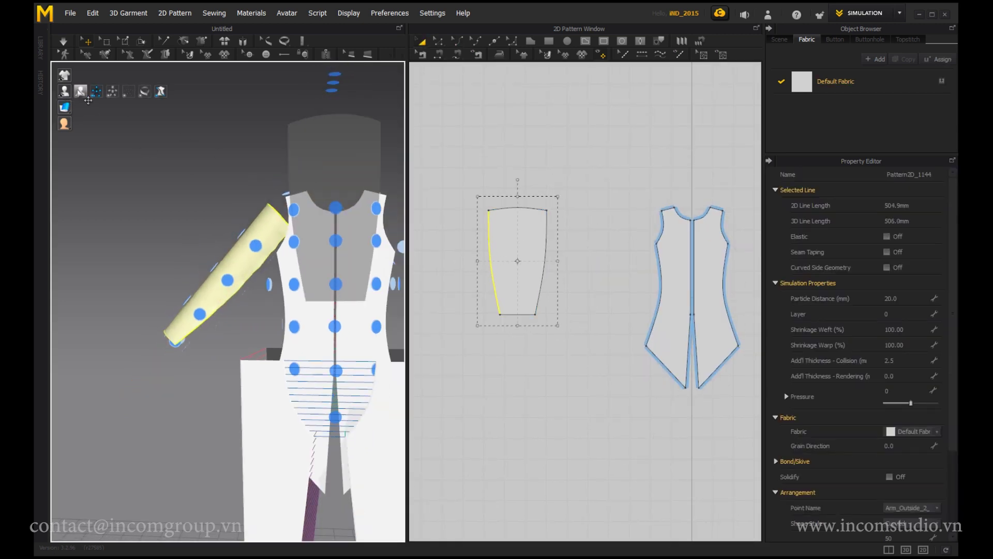
# Start a Segment Sewing seam on the sleeve's top edge.
pyautogui.scroll(-3, 588, 290)
pyautogui.press('n')
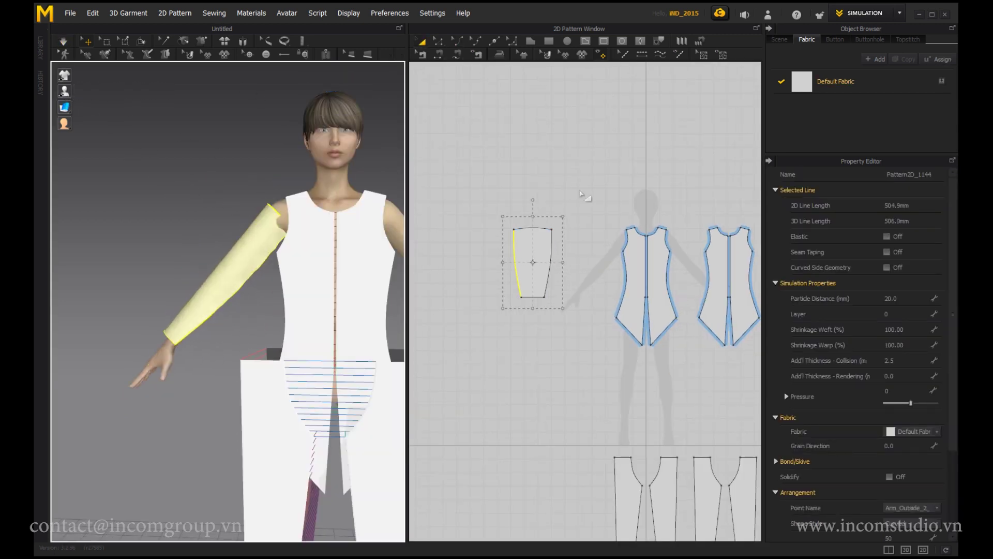
pyautogui.click(531, 235)
# Sew the sleeve top to the bodice armhole and view it from the side.
pyautogui.click(630, 238)
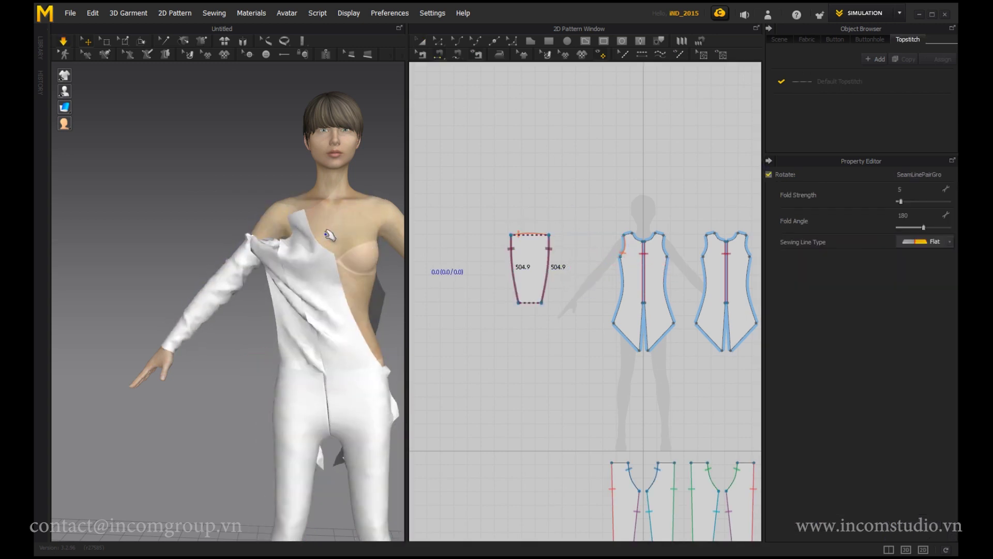
pyautogui.scroll(2, 555, 211)
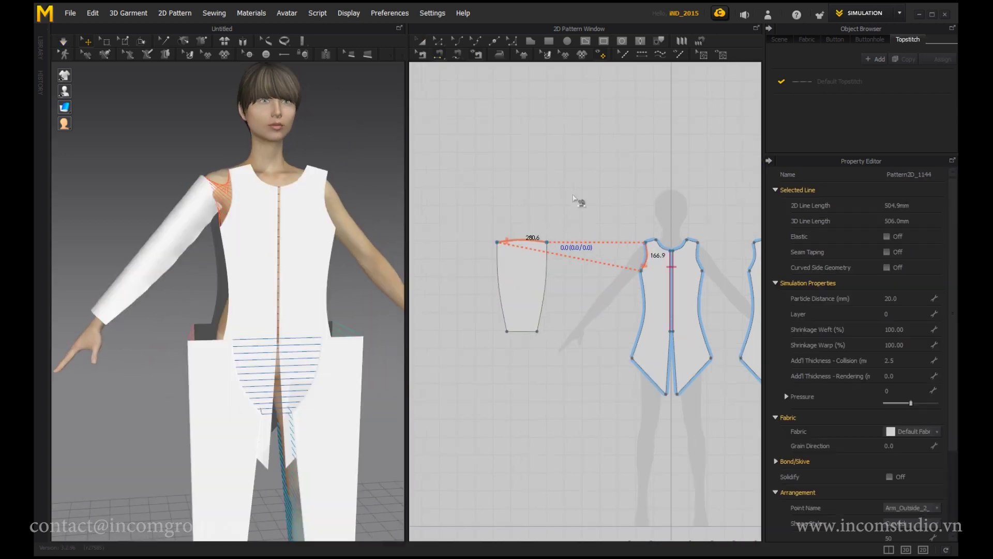
pyautogui.moveTo(129, 150); pyautogui.dragTo(319, 156, button='right')
pyautogui.click(498, 274)
pyautogui.scroll(3, 531, 220)
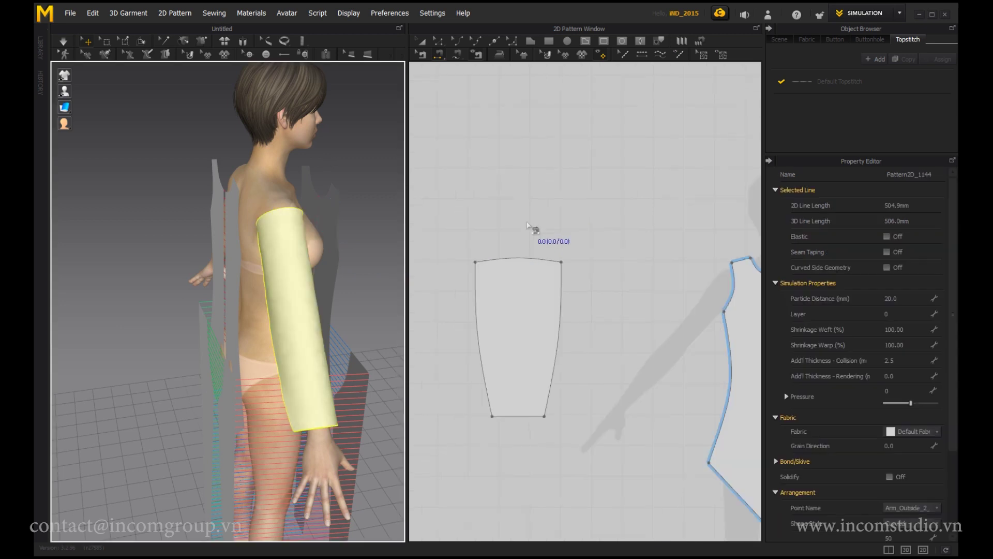
# Draw an internal line down the sleeve's middle and seam its top edge to the armhole.
pyautogui.click(512, 261)
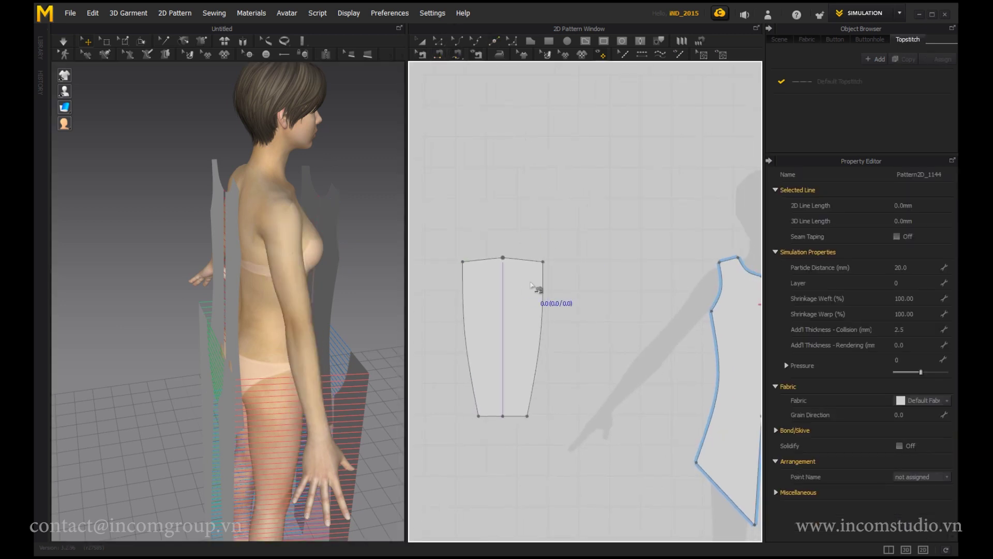
pyautogui.press('Return')
pyautogui.press('n')
pyautogui.click(523, 259)
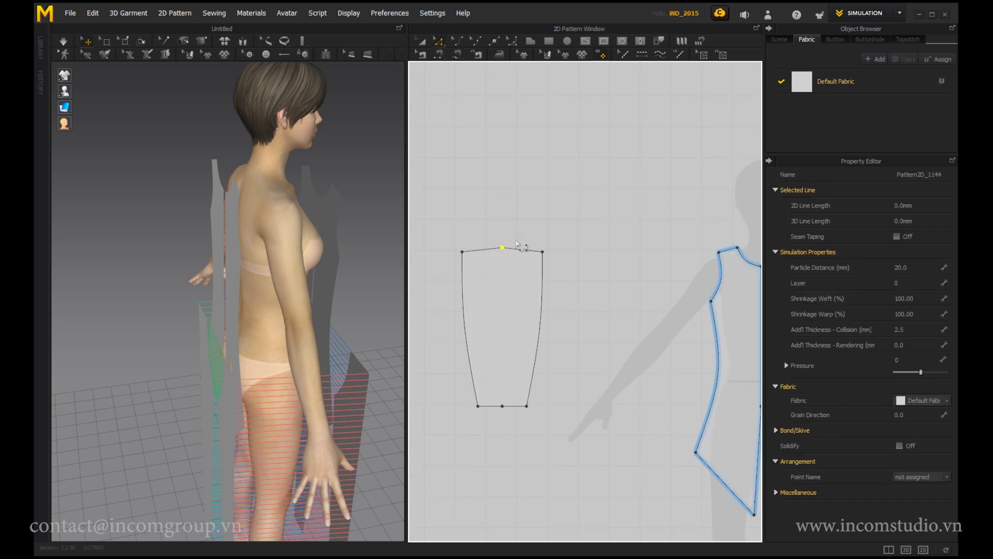
pyautogui.moveTo(722, 276); pyautogui.dragTo(673, 239, button='middle')
pyautogui.scroll(-2, 672, 238)
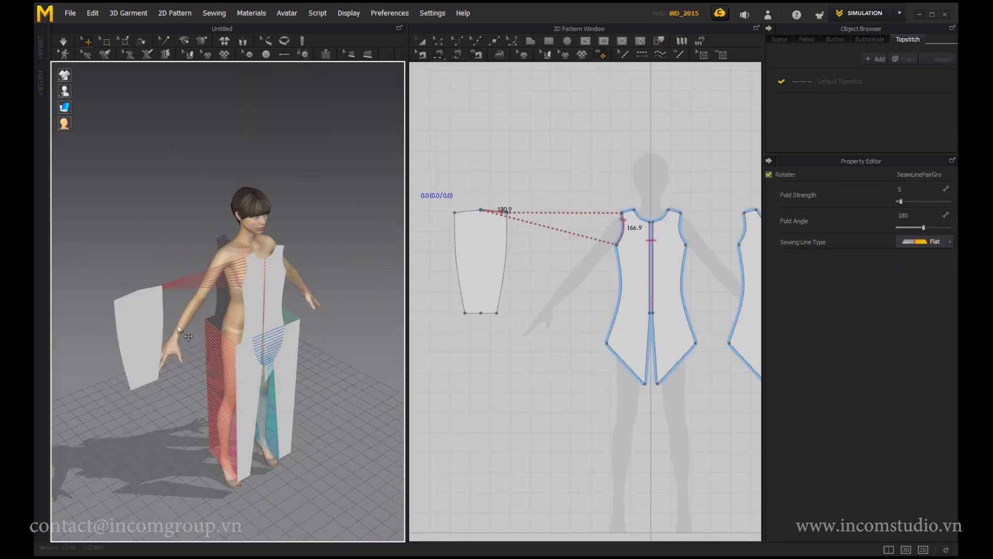
# Reposition the sleeve around the avatar's arm, checking it from the back.
pyautogui.press('a')
pyautogui.click(480, 261)
pyautogui.scroll(5, 180, 296)
pyautogui.moveTo(179, 296); pyautogui.dragTo(223, 257, button='right')
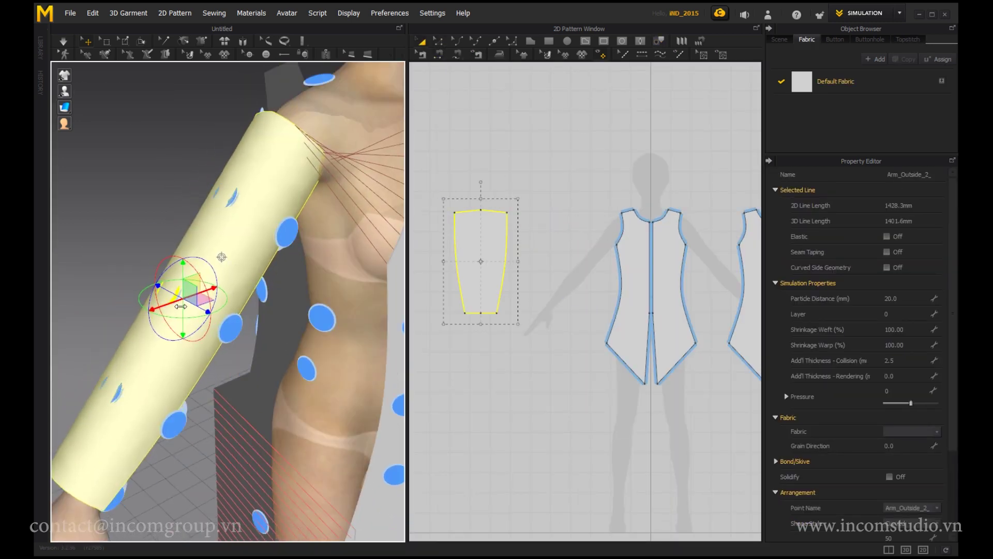
pyautogui.moveTo(517, 259); pyautogui.dragTo(496, 288, button='middle')
pyautogui.click(422, 54)
pyautogui.press('a')
pyautogui.moveTo(290, 217); pyautogui.dragTo(388, 181, button='right')
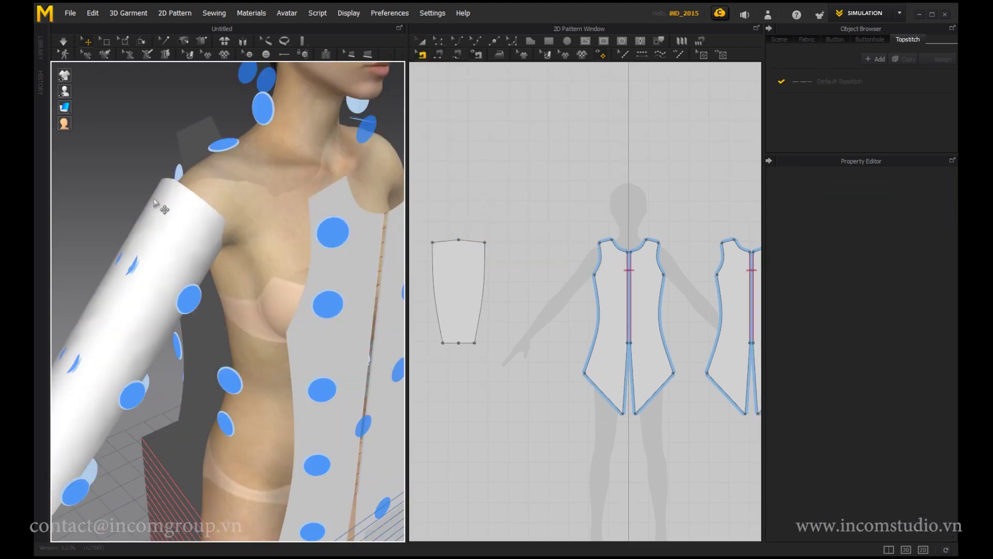
pyautogui.click(455, 264)
pyautogui.scroll(-2, 532, 347)
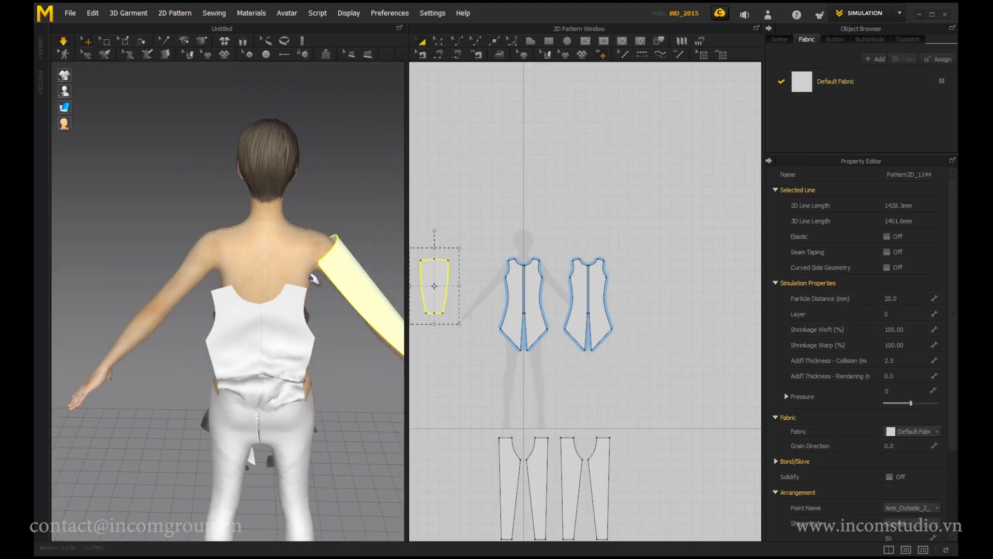
# Sew the bodice's two shoulder lines and its side seams together.
pyautogui.click(422, 55)
pyautogui.scroll(5, 553, 355)
pyautogui.moveTo(558, 360); pyautogui.dragTo(458, 309, button='middle')
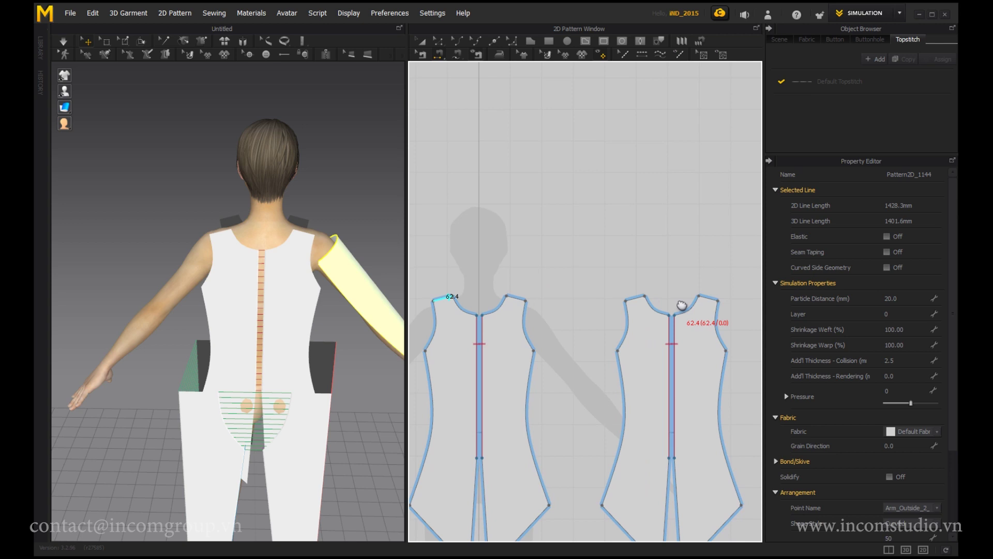
pyautogui.click(709, 303)
pyautogui.moveTo(103, 259); pyautogui.dragTo(164, 257, button='right')
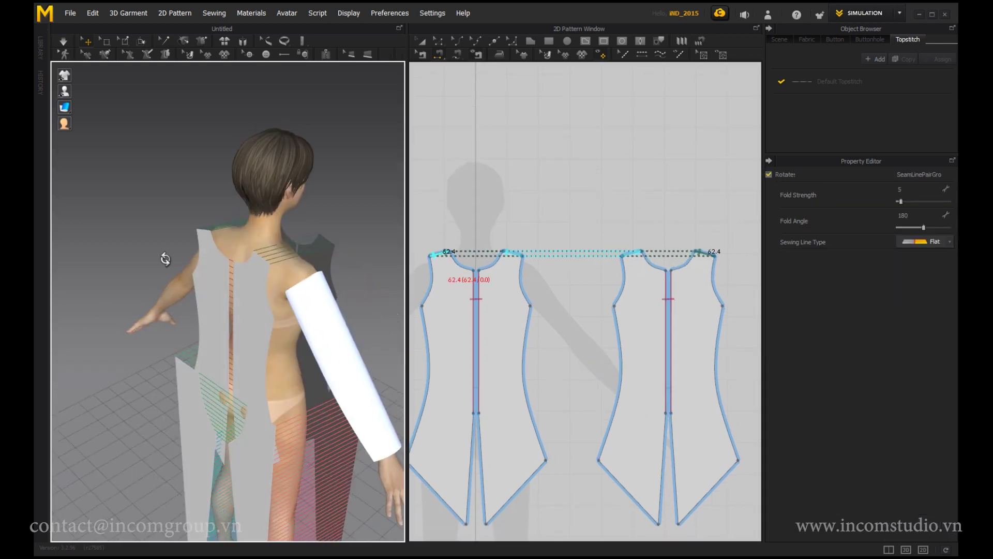
pyautogui.moveTo(581, 272); pyautogui.dragTo(599, 323, button='middle')
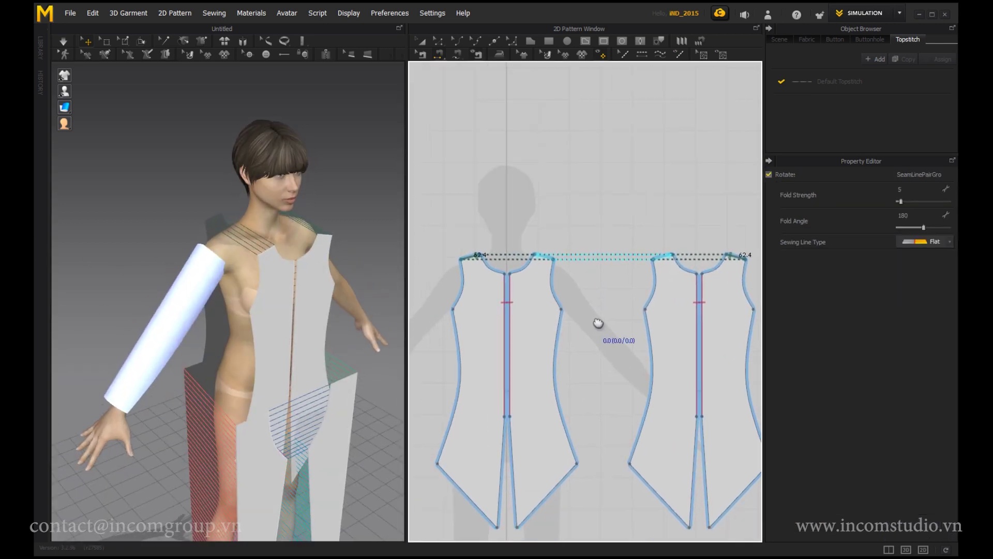
pyautogui.click(460, 342)
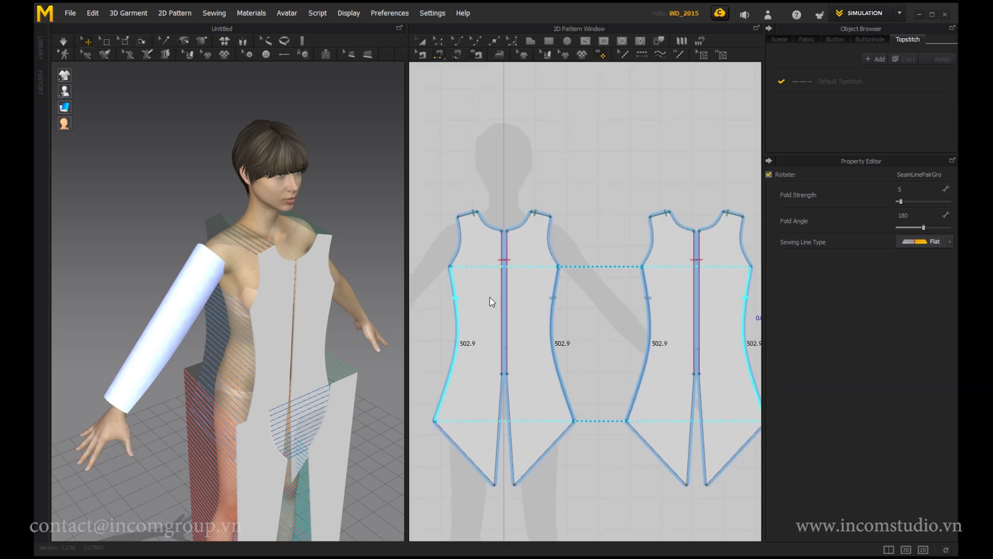
# Simulate the bodice onto the avatar and undo the accidental neckline change.
pyautogui.press('space')
pyautogui.press('a')
pyautogui.click(527, 213)
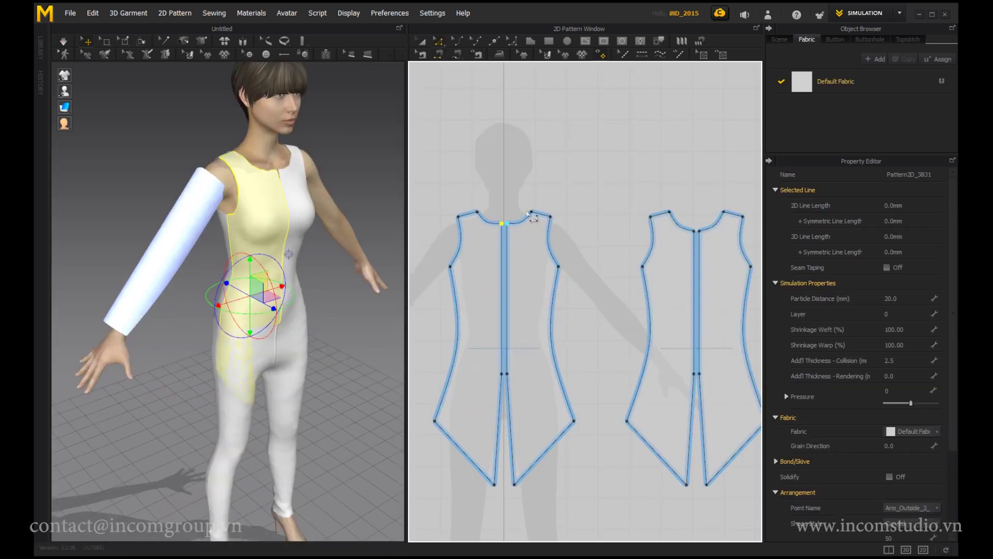
pyautogui.moveTo(232, 259); pyautogui.dragTo(336, 259, button='right')
pyautogui.scroll(5, 469, 222)
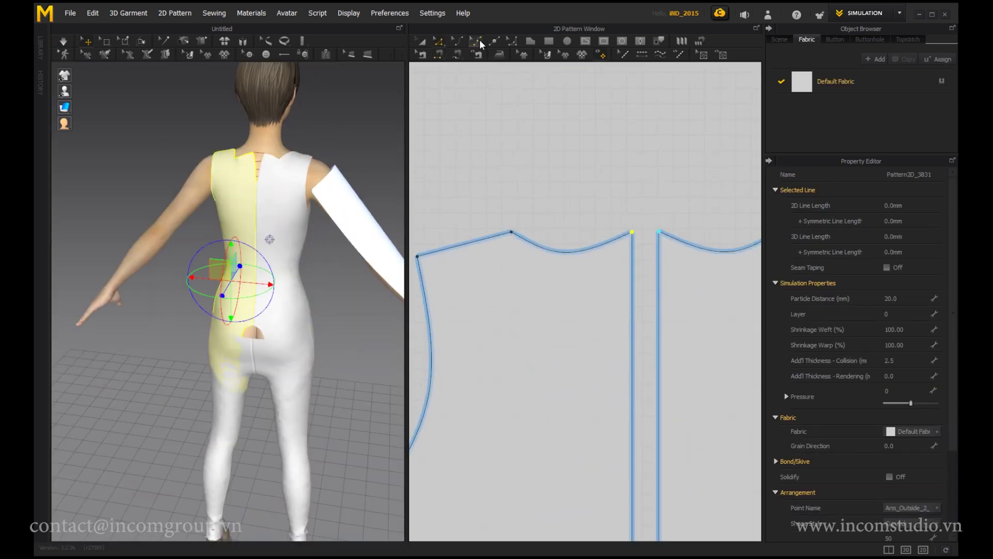
pyautogui.hotkey('ctrl', 'z')
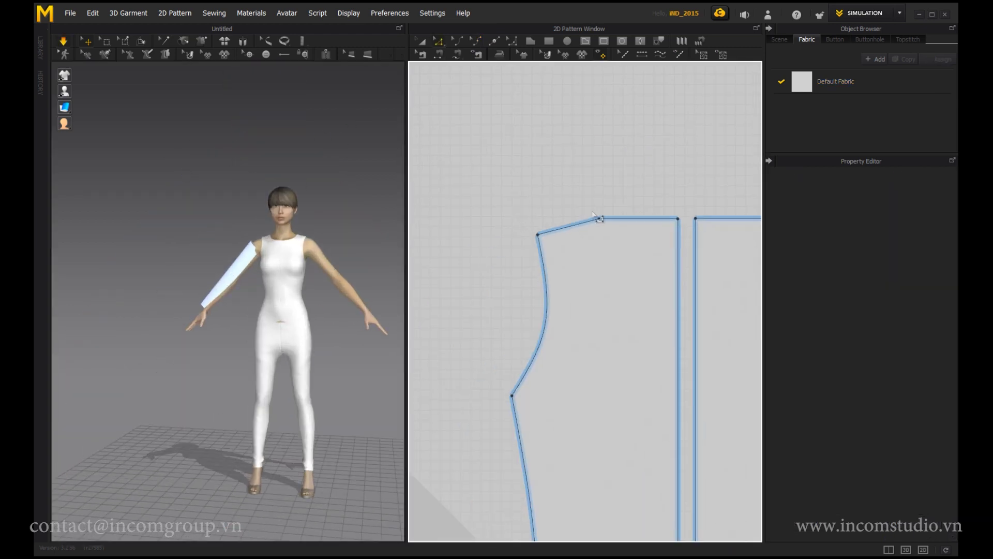
pyautogui.scroll(-5, 595, 217)
# Box-select the crotch points of both trouser patterns and raise them.
pyautogui.click(626, 311)
pyautogui.click(512, 291)
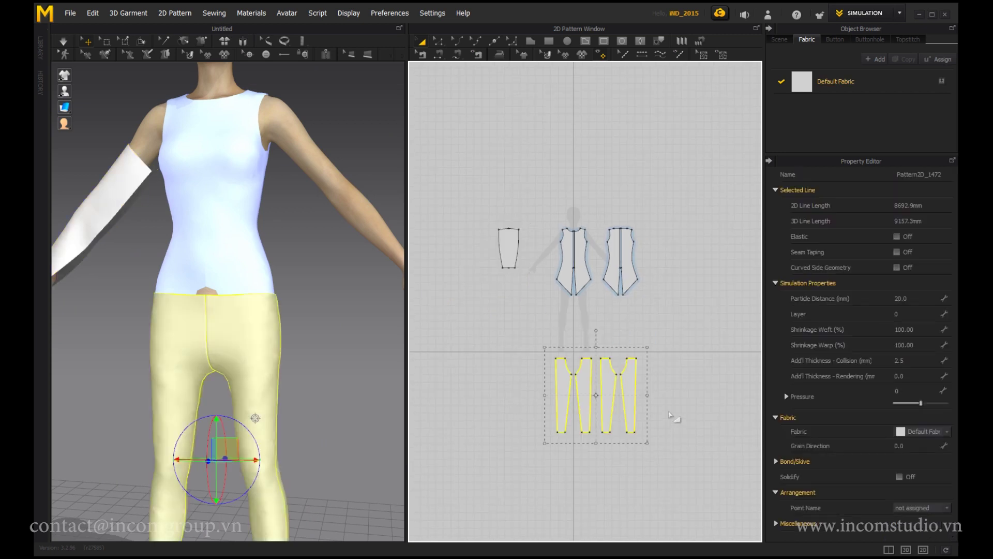
pyautogui.press('z')
pyautogui.moveTo(593, 356); pyautogui.dragTo(597, 320, button='right')
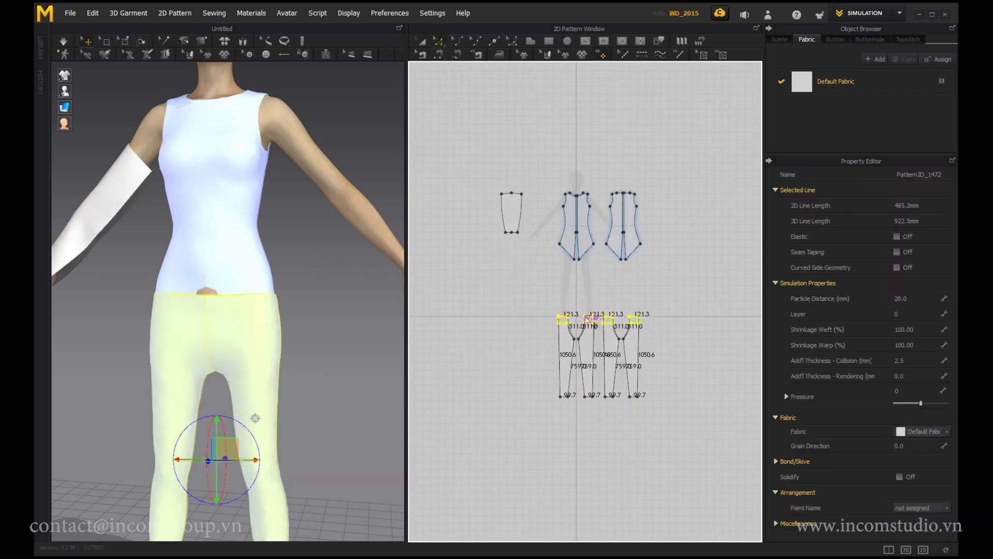
pyautogui.click(288, 322)
pyautogui.click(513, 212)
pyautogui.moveTo(541, 300); pyautogui.dragTo(671, 430)
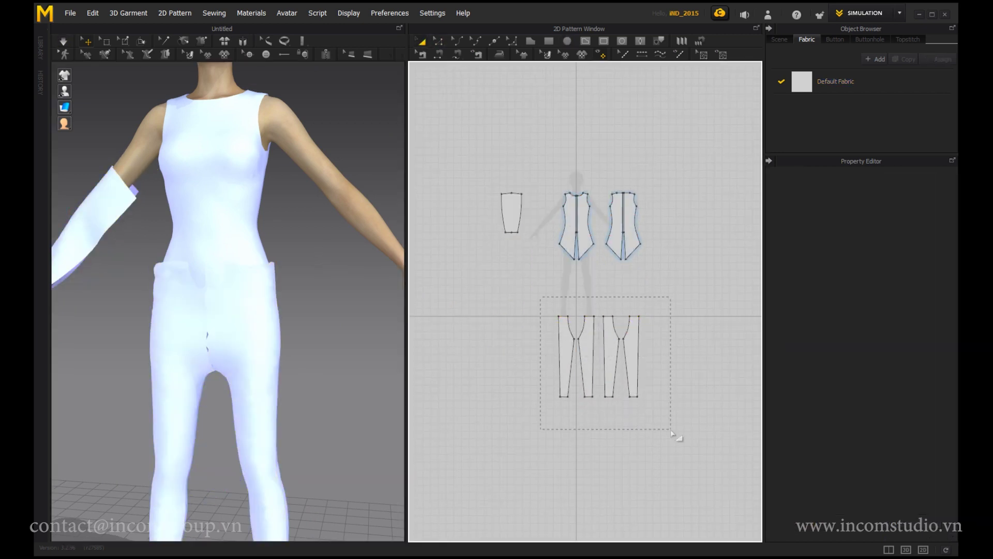
pyautogui.scroll(5, 601, 375)
pyautogui.moveTo(519, 268); pyautogui.dragTo(657, 308)
pyautogui.moveTo(544, 282); pyautogui.dragTo(544, 259)
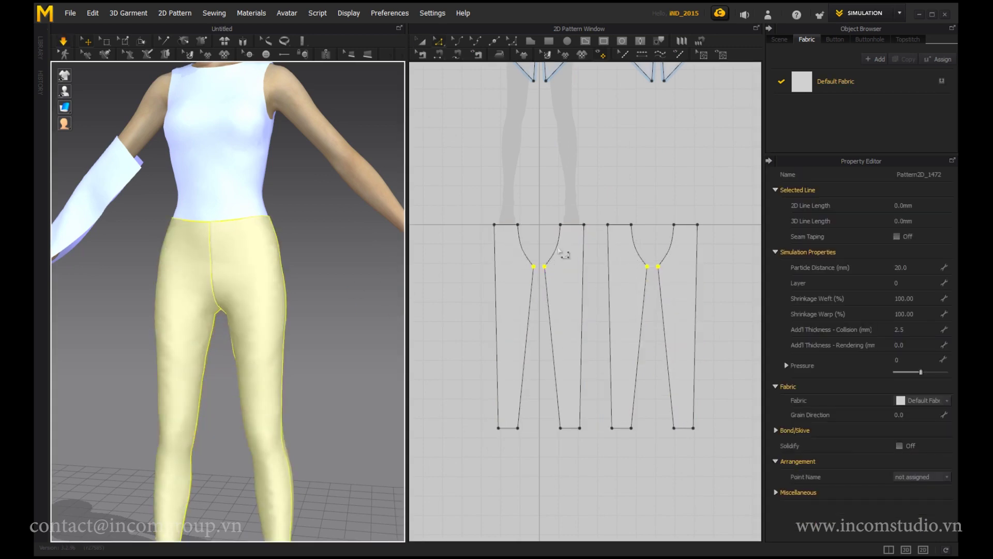
# Simulate the trousers onto the avatar and Segment Sew the trouser pieces' outer leg edges.
pyautogui.scroll(-5, 328, 288)
pyautogui.moveTo(483, 250); pyautogui.dragTo(483, 219, button='middle')
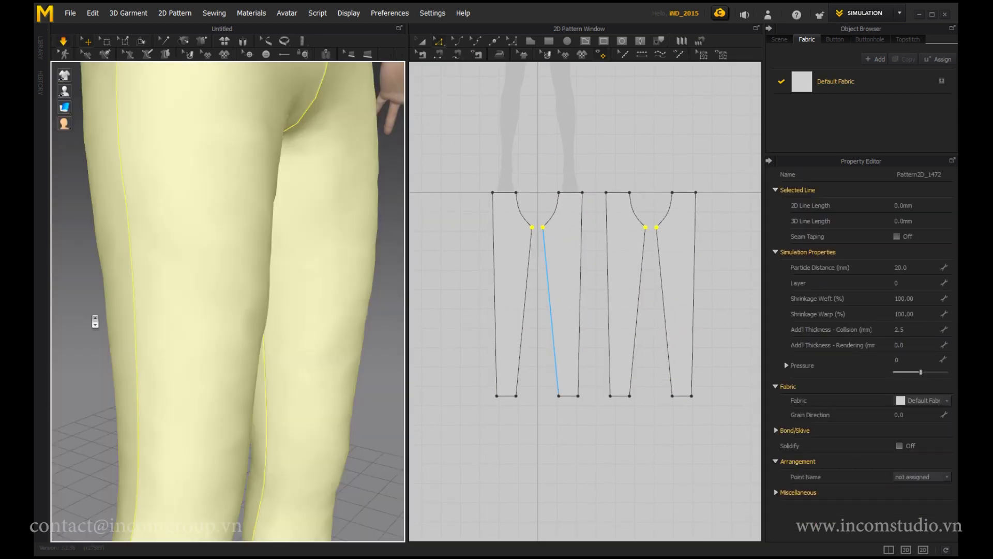
pyautogui.scroll(-3, 231, 284)
pyautogui.click(515, 244)
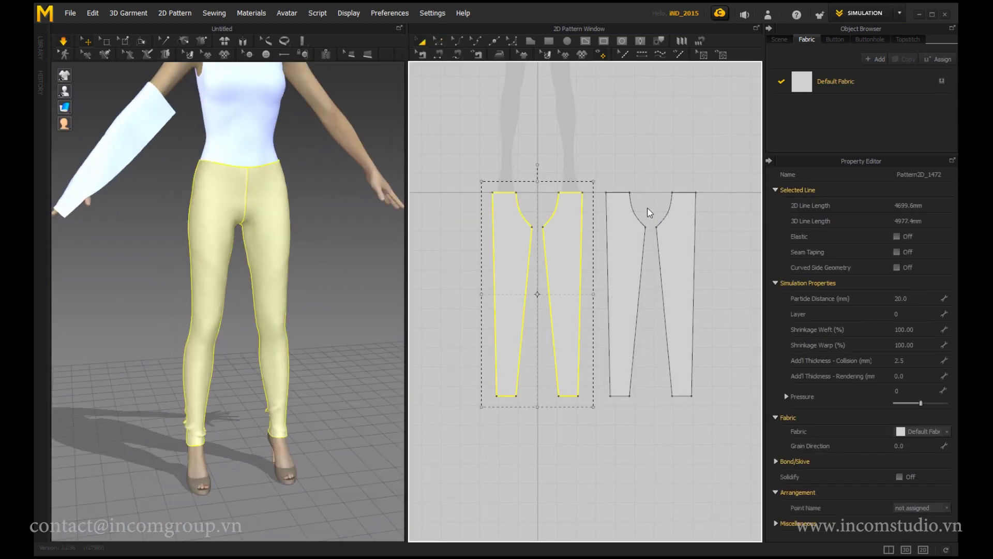
pyautogui.scroll(-2, 600, 223)
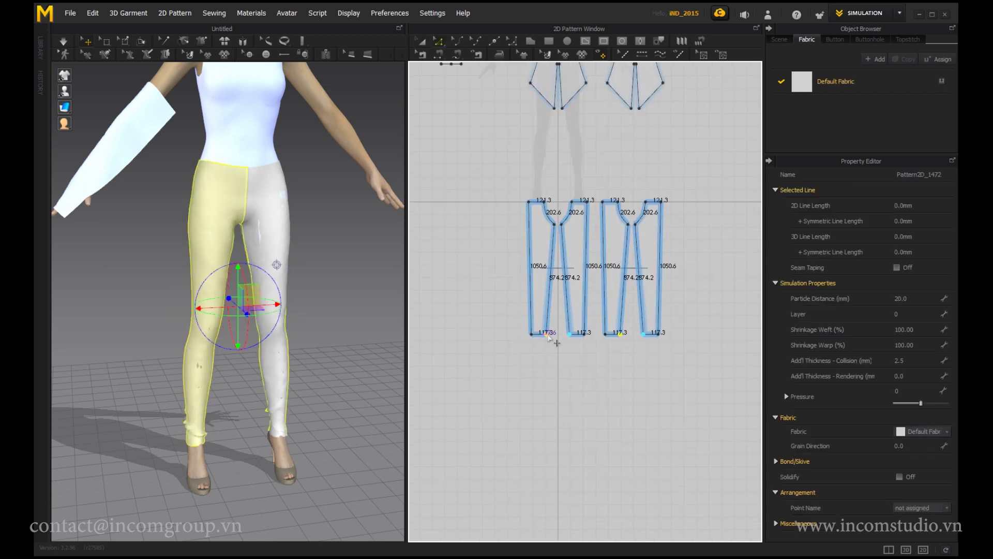
pyautogui.press('space')
pyautogui.moveTo(544, 279); pyautogui.dragTo(528, 307, button='middle')
pyautogui.click(511, 290)
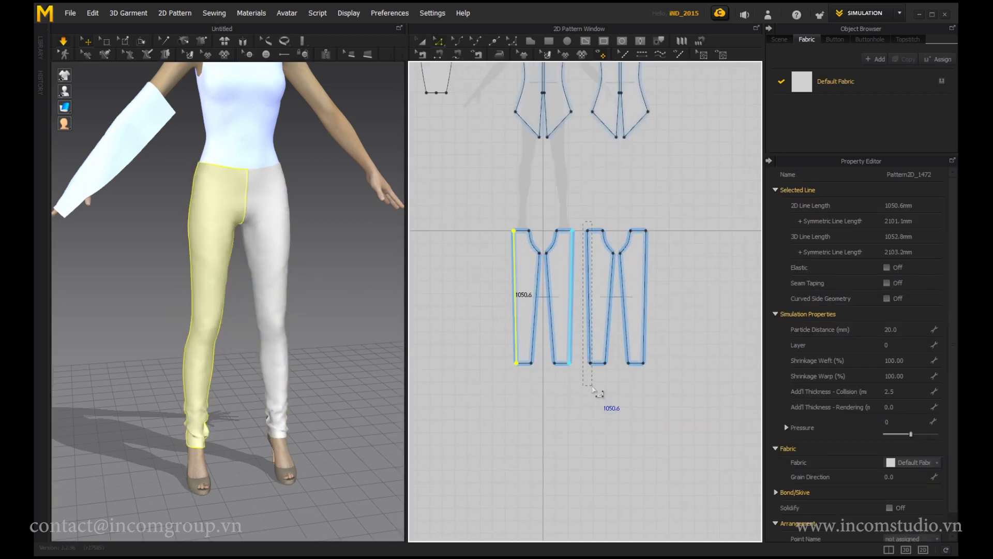
pyautogui.scroll(3, 317, 289)
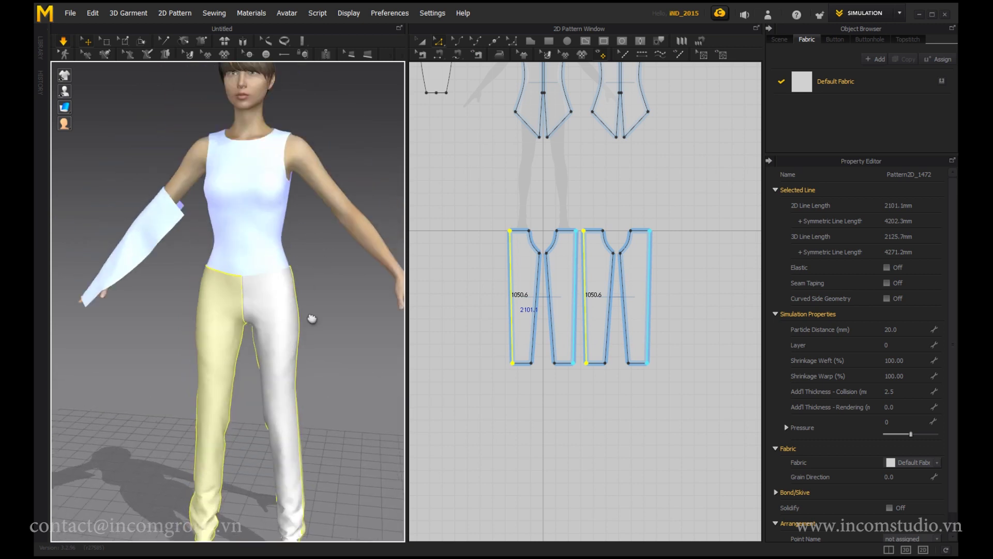
pyautogui.scroll(-5, 210, 289)
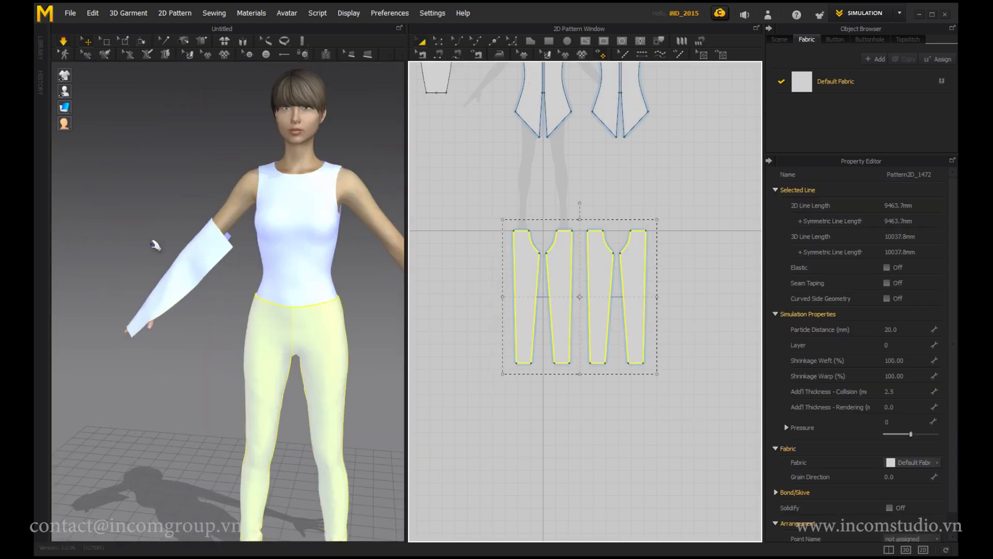
# Select the sleeve and reposition its arrangement point on the arm.
pyautogui.click(208, 309)
pyautogui.click(179, 318)
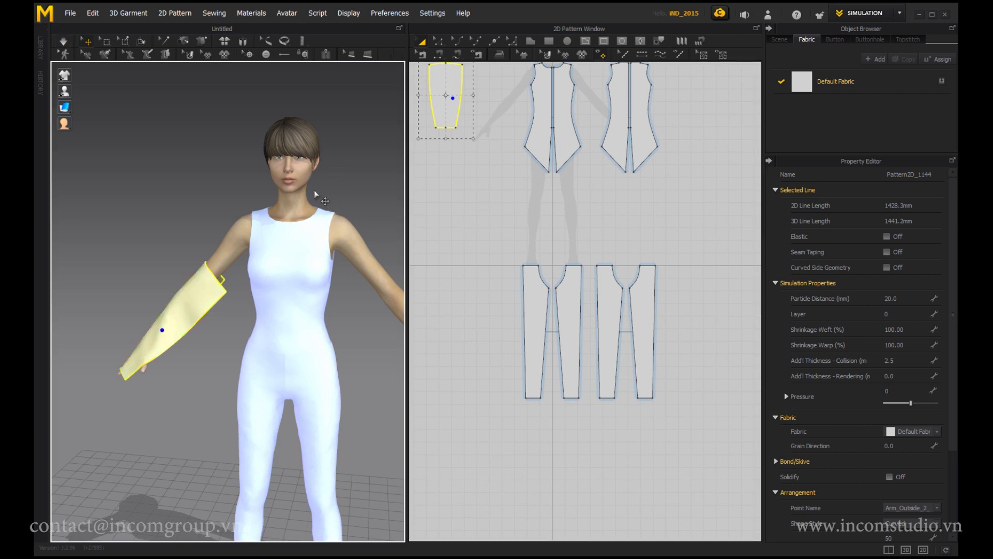
pyautogui.moveTo(315, 194); pyautogui.dragTo(362, 233, button='right')
pyautogui.moveTo(476, 107); pyautogui.dragTo(559, 301, button='right')
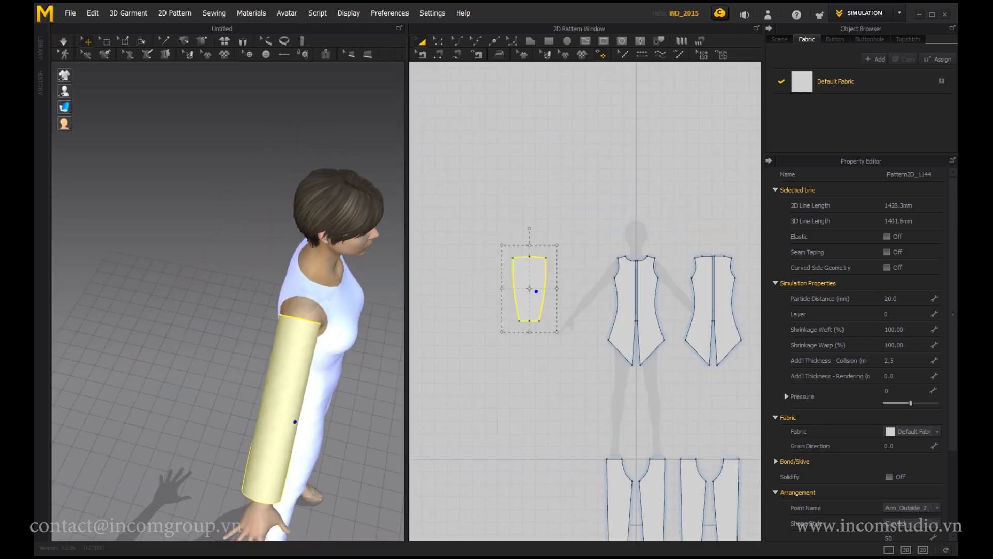
pyautogui.scroll(3, 525, 304)
# Segment-sew the sleeve's top edge to the front armhole and the back armhole.
pyautogui.press('n')
pyautogui.click(478, 280)
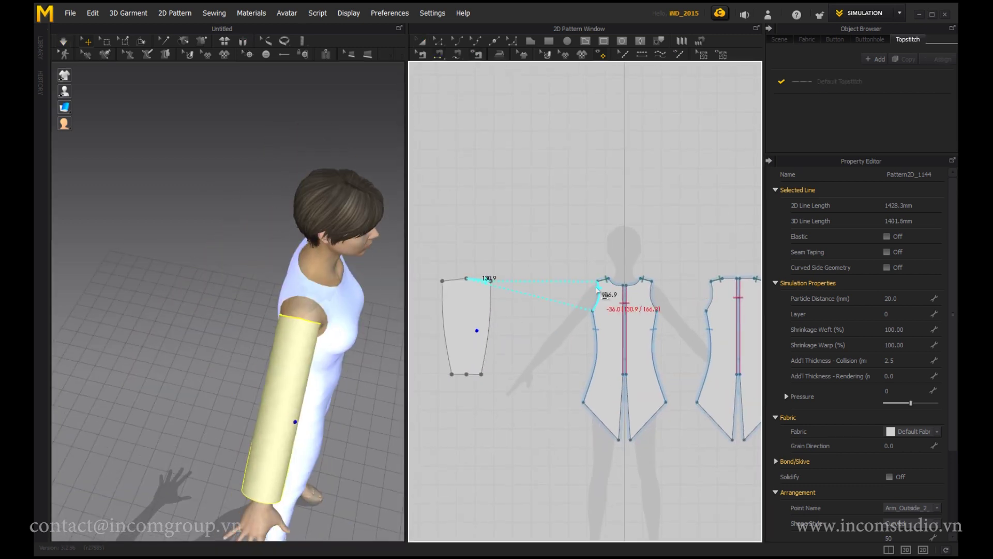
pyautogui.click(599, 290)
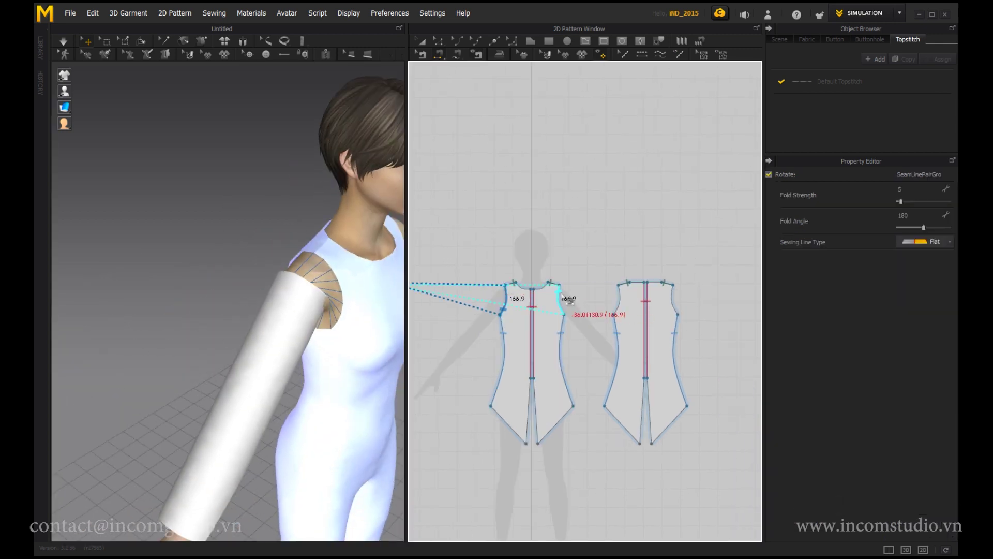
pyautogui.moveTo(567, 300); pyautogui.dragTo(635, 293, button='right')
pyautogui.moveTo(383, 233); pyautogui.dragTo(303, 228, button='right')
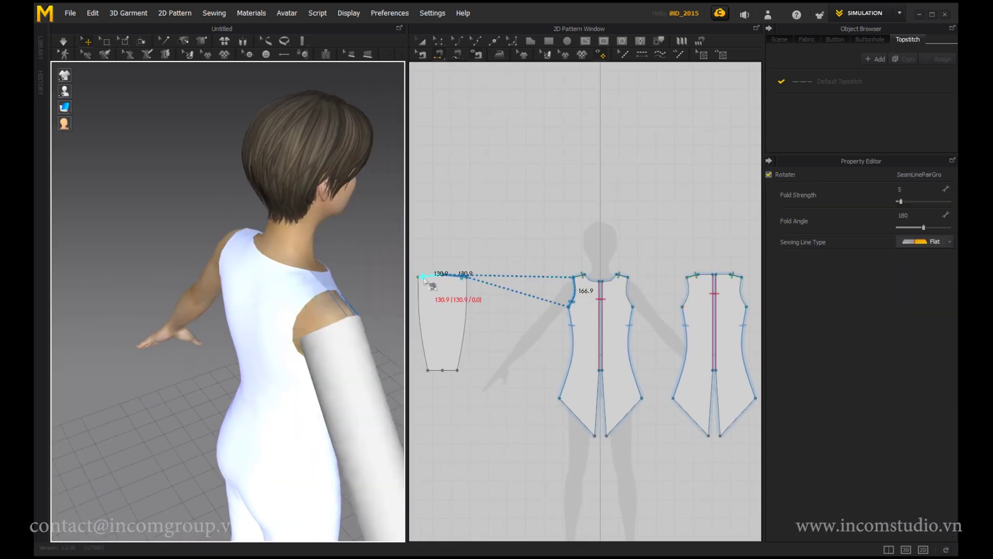
pyautogui.click(424, 277)
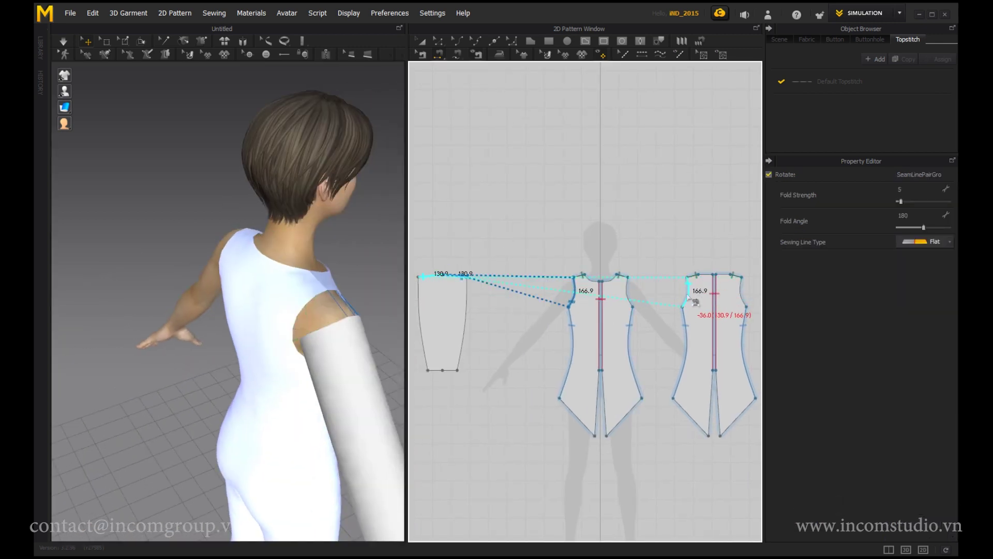
pyautogui.click(591, 228)
pyautogui.scroll(-1, 590, 228)
pyautogui.moveTo(233, 243)
pyautogui.mouseDown(button='right')
pyautogui.moveTo(95, 244)
pyautogui.moveTo(159, 208)
pyautogui.moveTo(350, 244)
pyautogui.mouseUp(button='right')
pyautogui.press('a')
pyautogui.scroll(1, 522, 282)
# Lower the sleeve's bottom edge to lengthen it to a 227.3 mm cuff, adjusting its corner points.
pyautogui.click(514, 321)
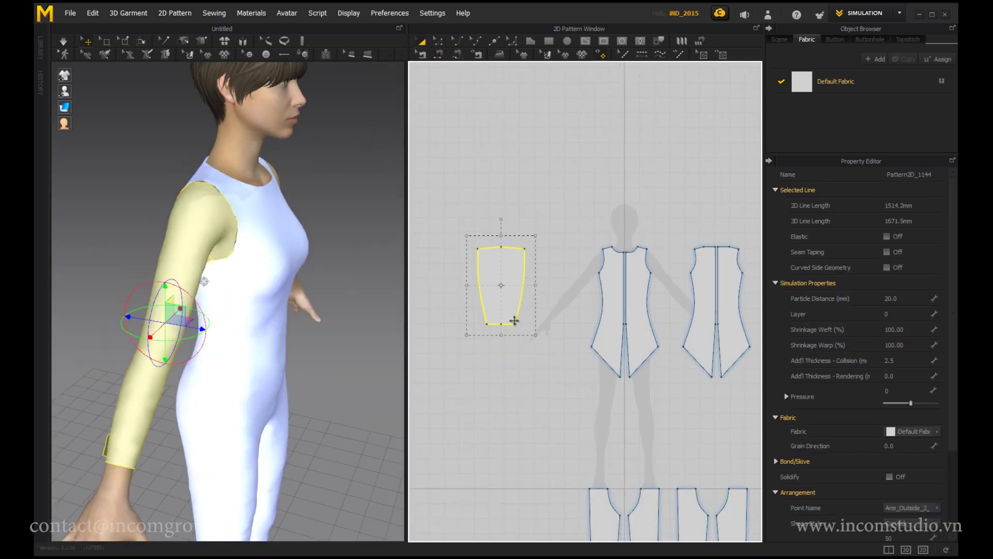
pyautogui.press('z')
pyautogui.click(517, 323)
pyautogui.press('z')
pyautogui.scroll(1, 533, 339)
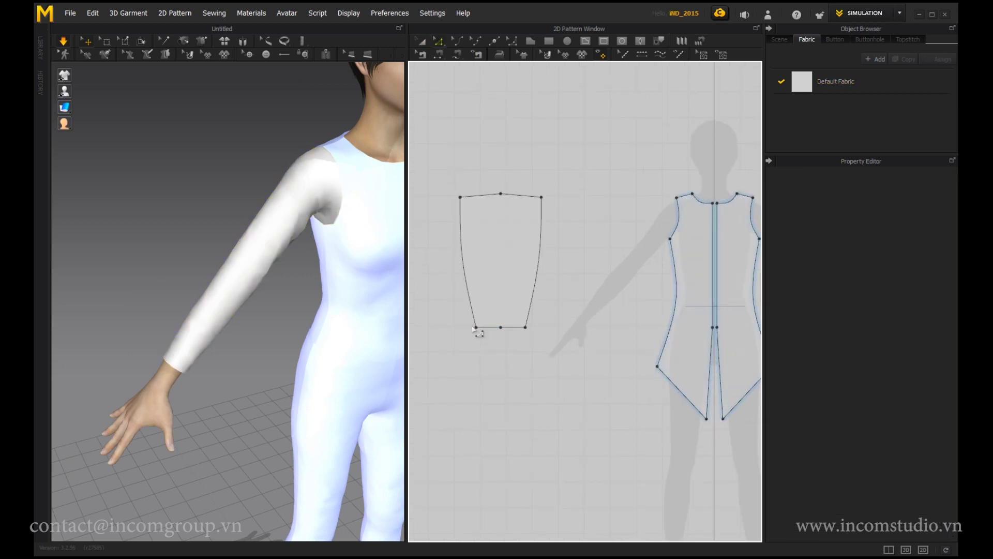
pyautogui.click(525, 327)
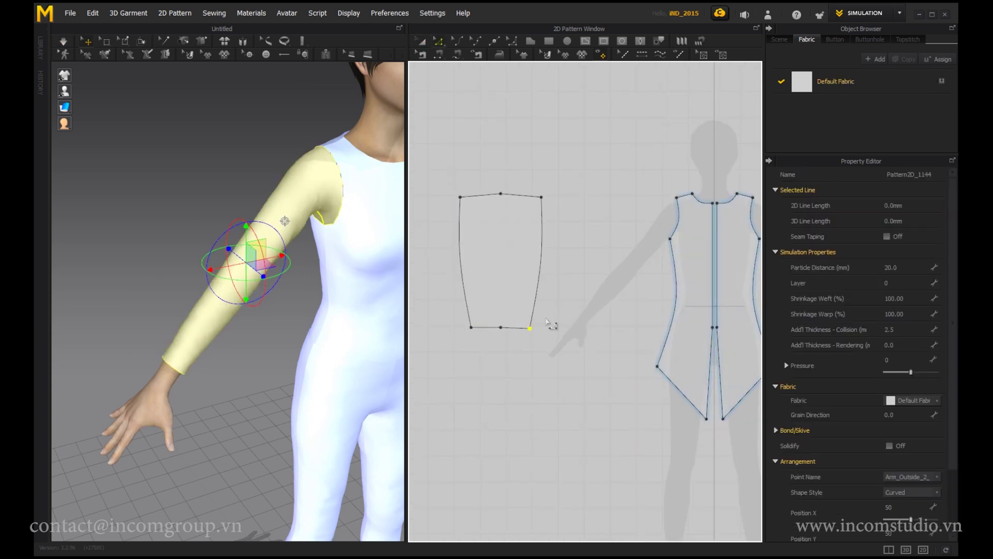
pyautogui.moveTo(509, 327); pyautogui.dragTo(512, 343)
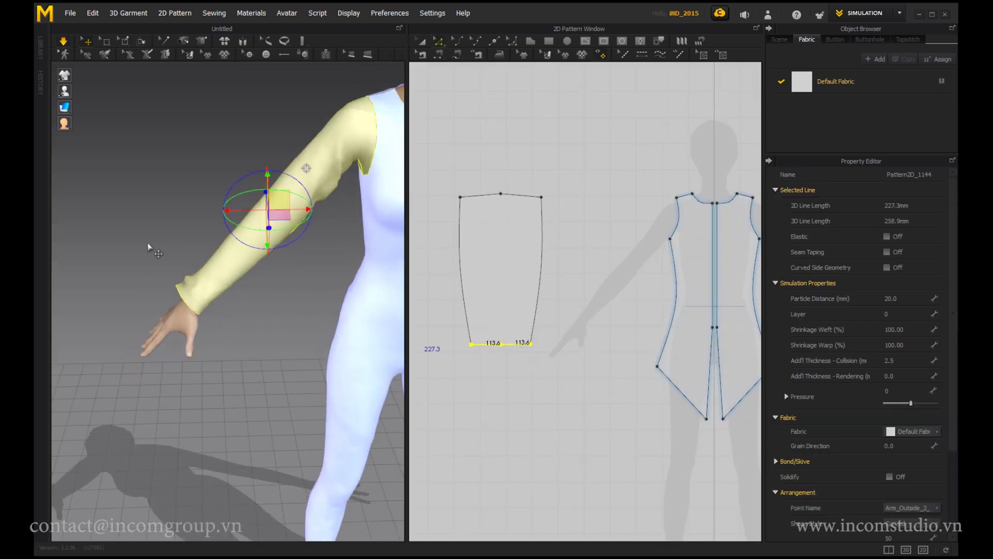
pyautogui.click(463, 269)
pyautogui.press('2')
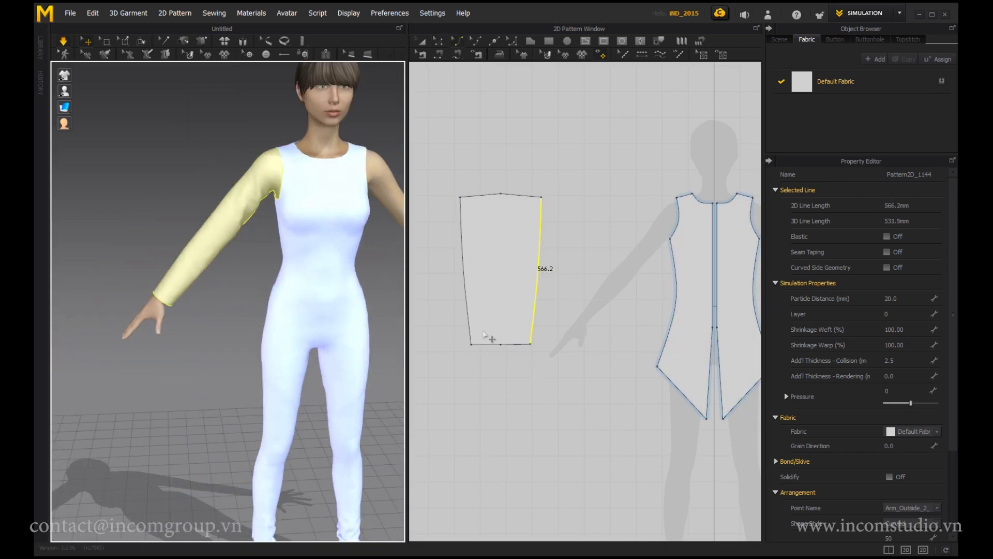
pyautogui.scroll(2, 477, 341)
pyautogui.click(464, 356)
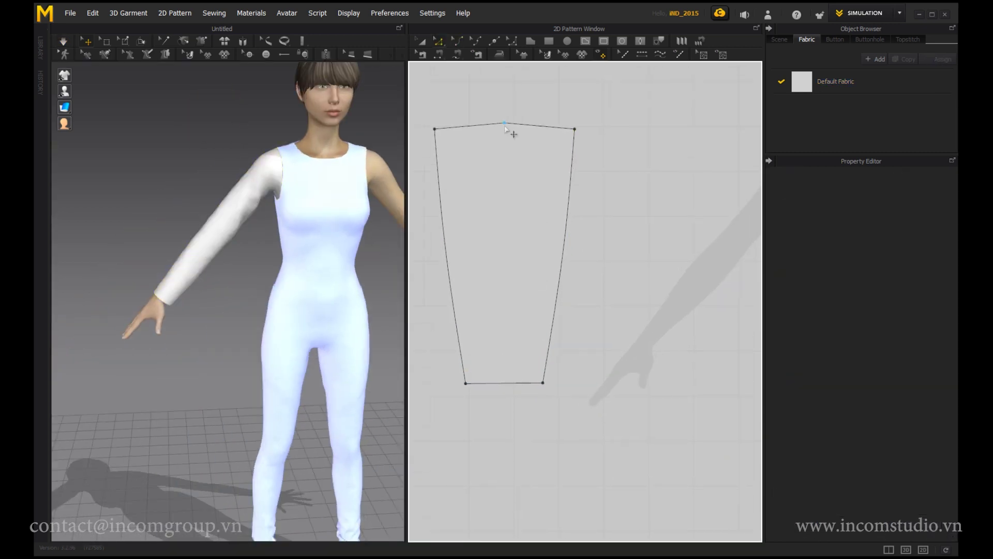
pyautogui.press('6')
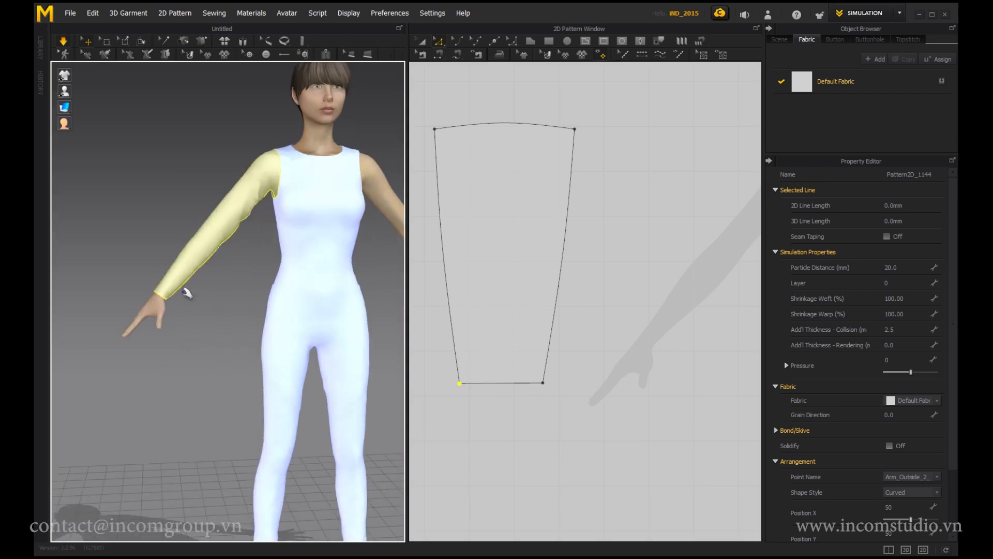
# Undo the extra mirrored sleeve, then sew the bodice armhole to the sleeve cap.
pyautogui.click(680, 261)
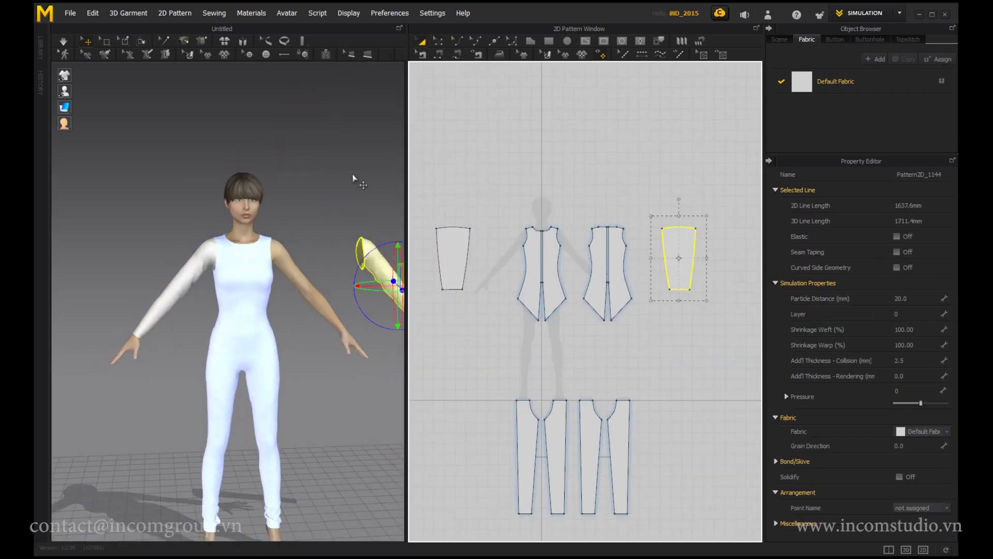
pyautogui.hotkey('ctrl', 'z')
pyautogui.hotkey('ctrl', 'z')
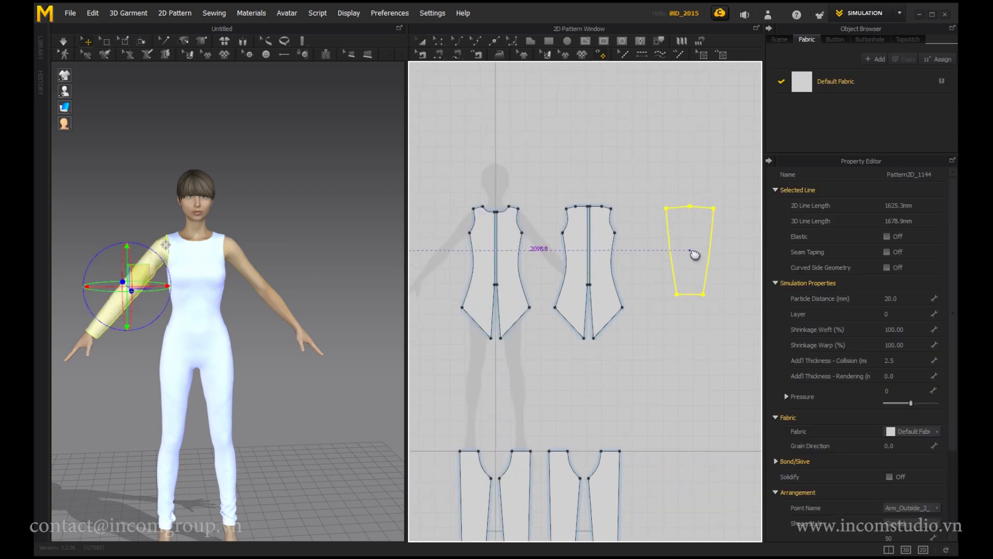
pyautogui.scroll(3, 674, 211)
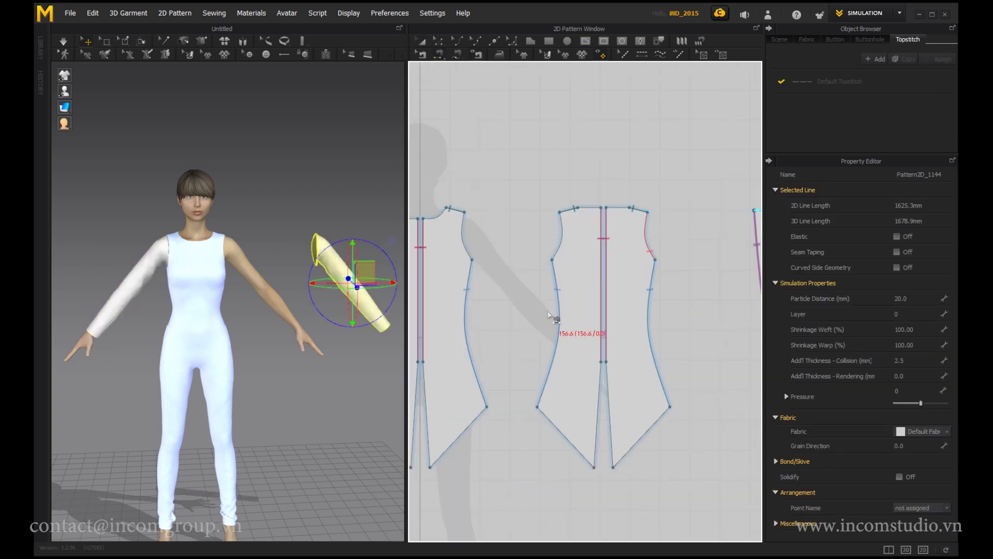
pyautogui.moveTo(276, 206); pyautogui.dragTo(377, 324, button='right')
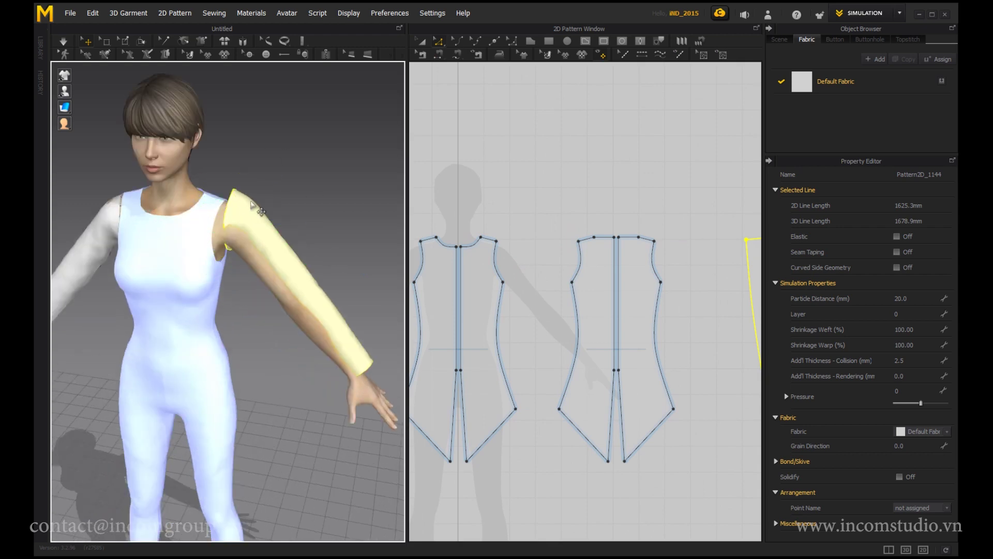
pyautogui.click(216, 205)
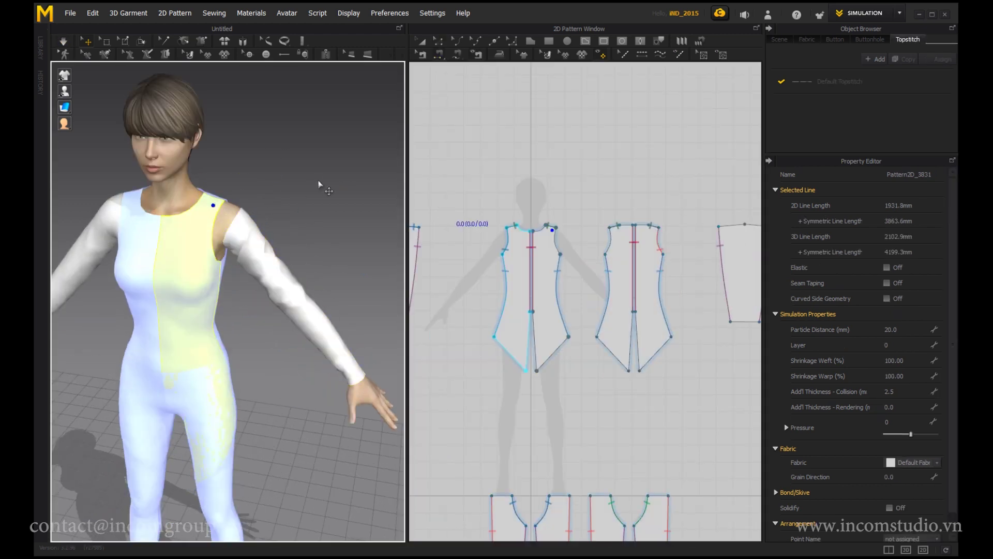
pyautogui.click(683, 226)
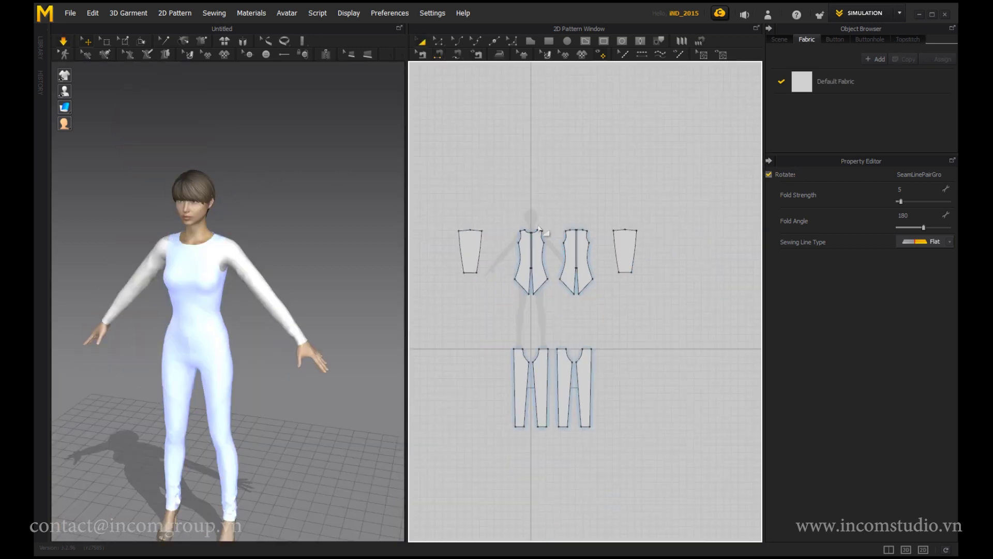
# Select the front and back bodice panels to put them on layer 1.
pyautogui.moveTo(382, 179); pyautogui.dragTo(261, 244, button='right')
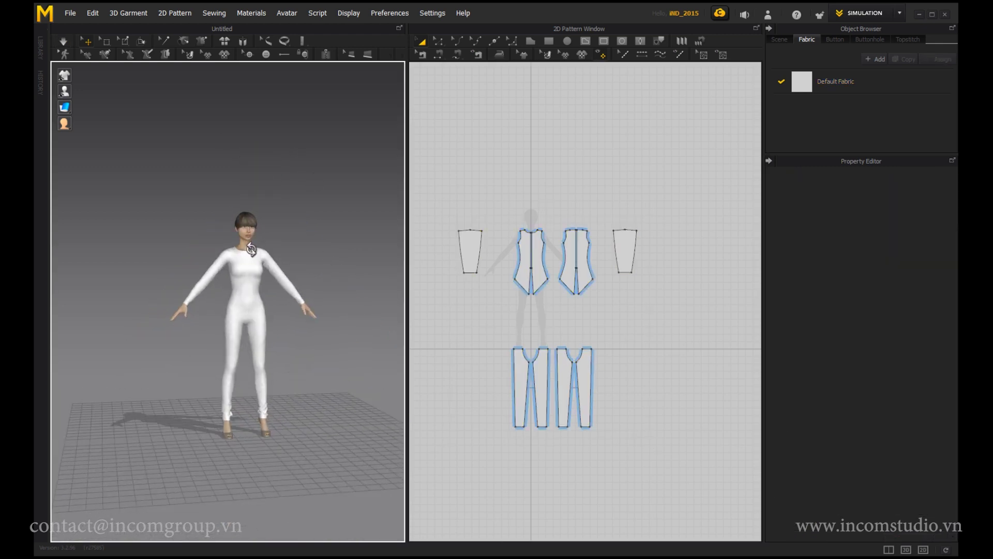
pyautogui.scroll(3, 260, 245)
pyautogui.click(280, 259)
pyautogui.moveTo(280, 259); pyautogui.dragTo(533, 328, button='right')
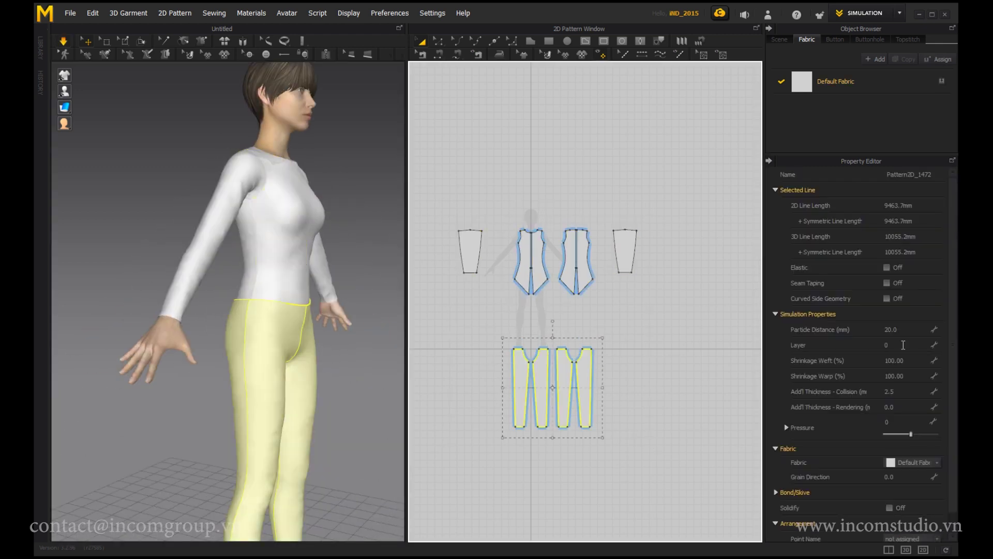
pyautogui.press('z')
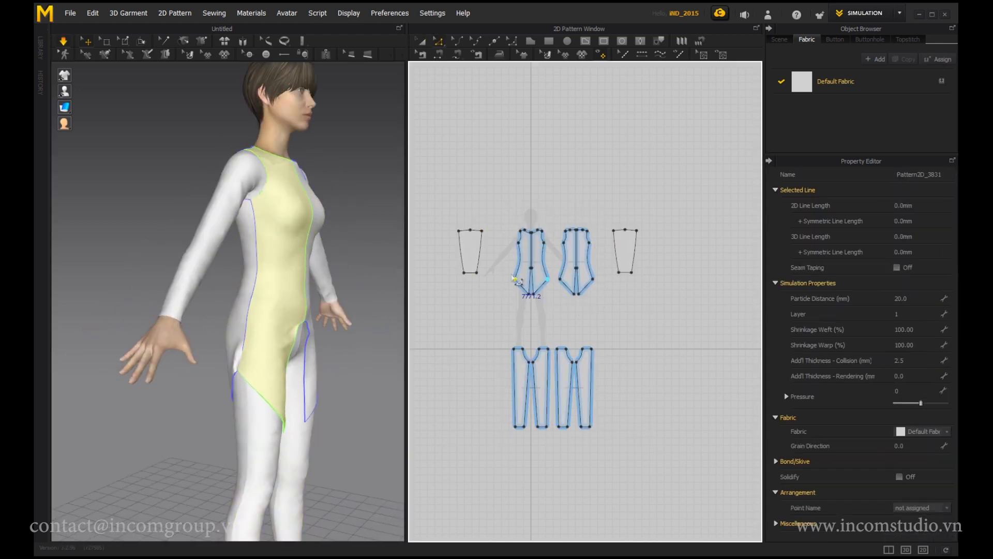
pyautogui.scroll(3, 549, 259)
pyautogui.click(517, 254)
pyautogui.press('2')
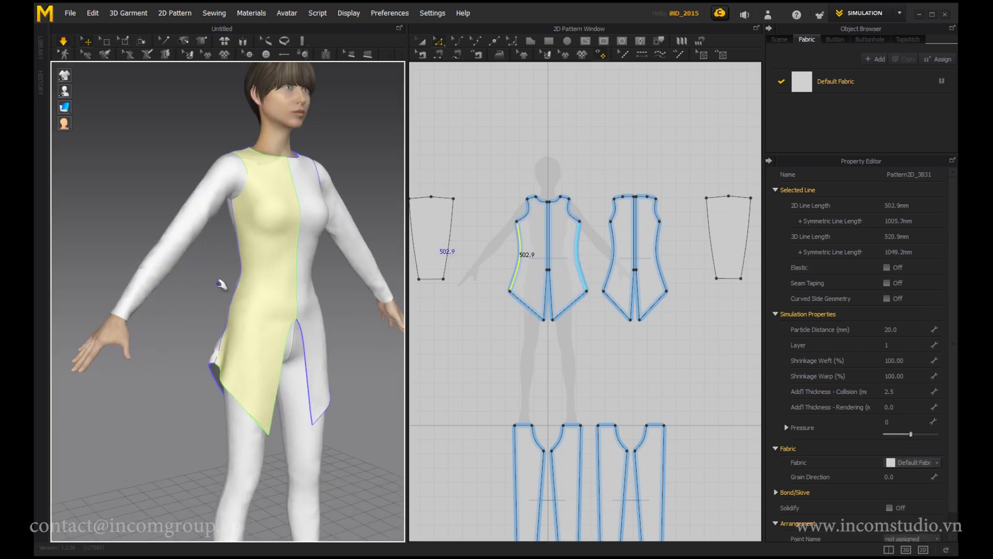
pyautogui.click(619, 223)
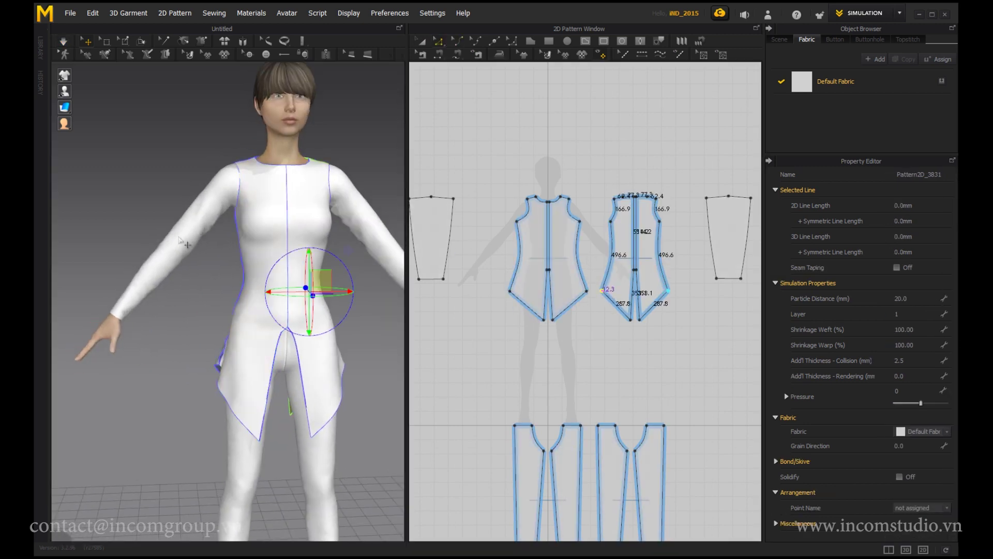
pyautogui.press('8')
pyautogui.scroll(5, 609, 361)
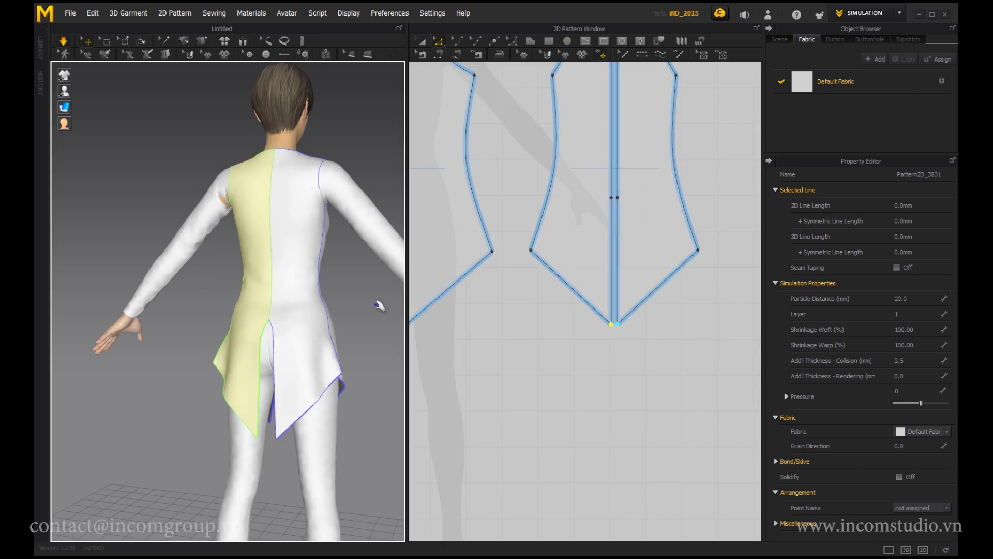
pyautogui.scroll(-5, 568, 173)
pyautogui.click(568, 173)
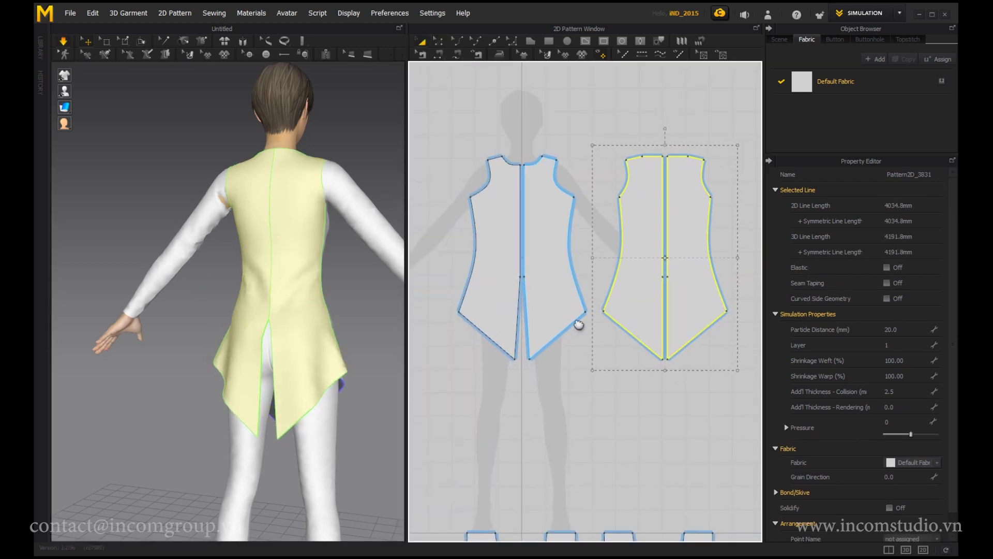
pyautogui.scroll(-5, 579, 325)
# Check both sleeve pieces and simulate the tunic over the leggings.
pyautogui.click(572, 223)
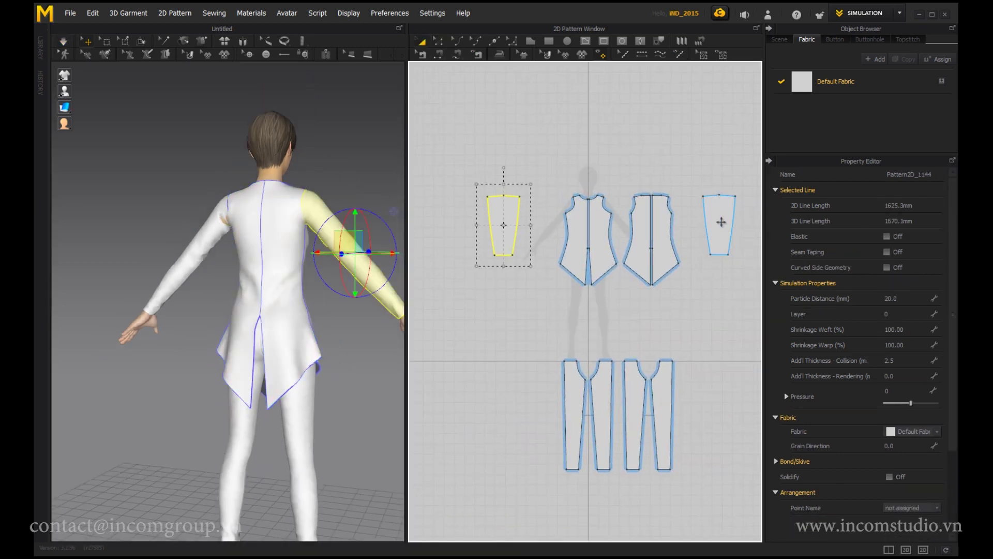
pyautogui.scroll(3, 328, 288)
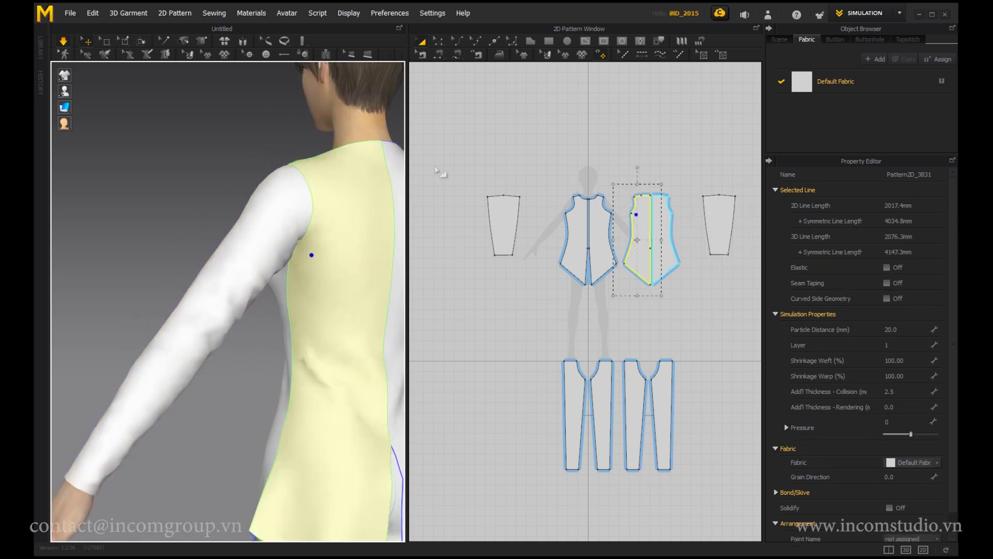
pyautogui.scroll(3, 288, 243)
pyautogui.press('Escape')
pyautogui.click(285, 242)
pyautogui.press('space')
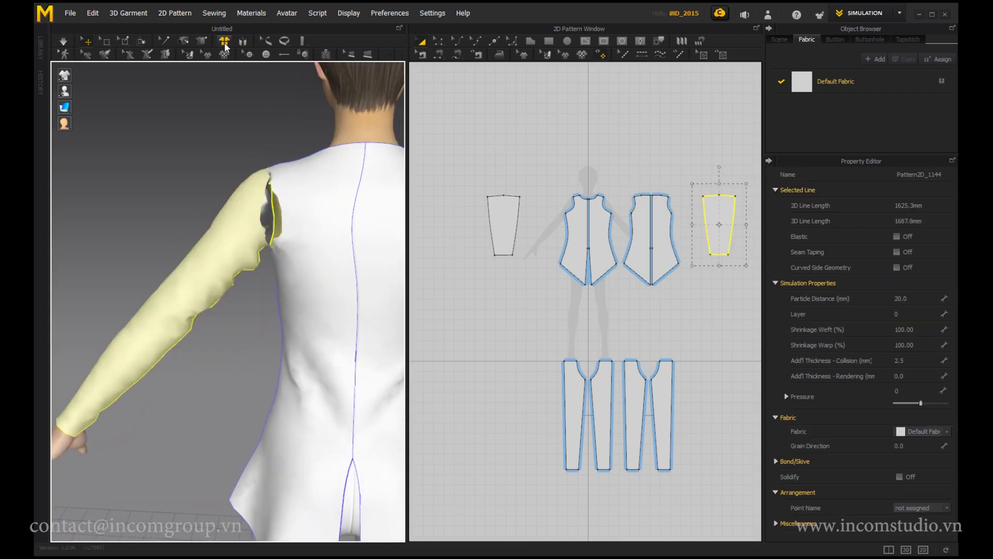
pyautogui.moveTo(249, 164); pyautogui.dragTo(237, 193, button='right')
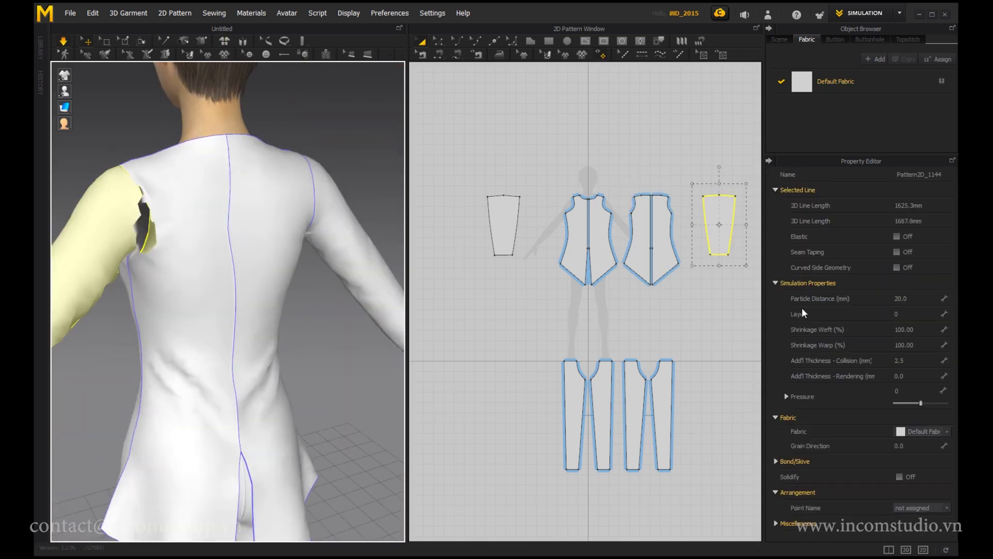
pyautogui.moveTo(478, 137); pyautogui.dragTo(751, 332)
pyautogui.press('Escape')
# Reshape the hood pattern's corners and place a mirrored copy as the other hood half.
pyautogui.press('2')
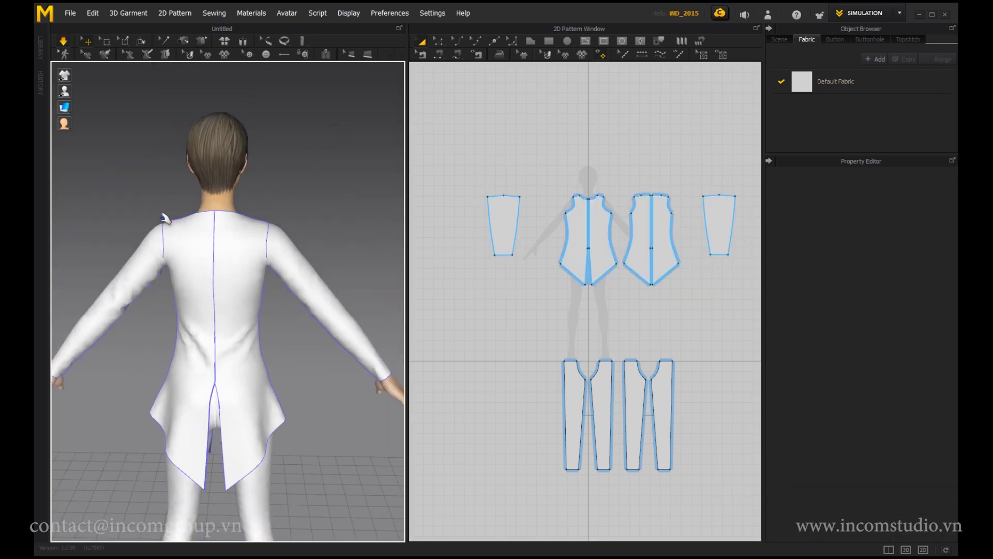
pyautogui.scroll(5, 587, 130)
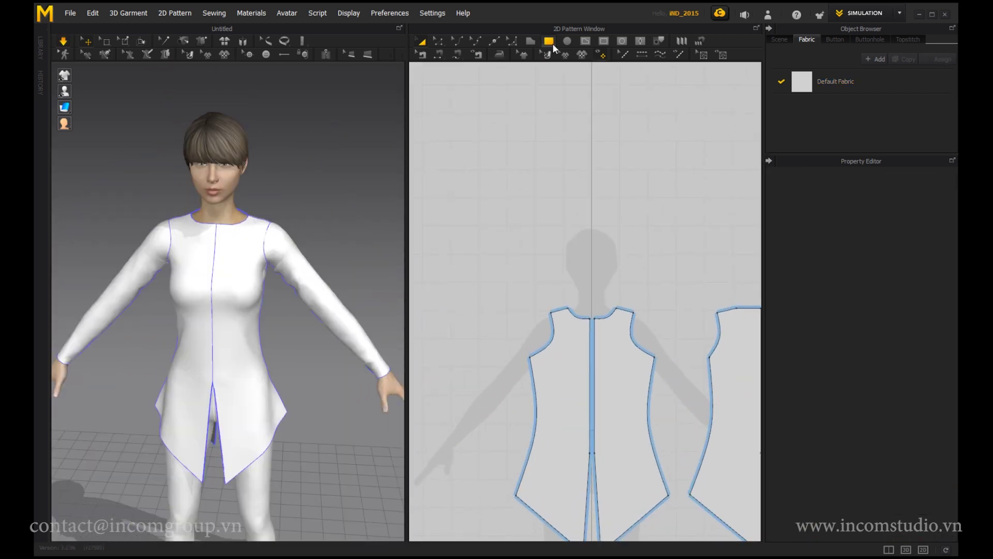
pyautogui.press('z')
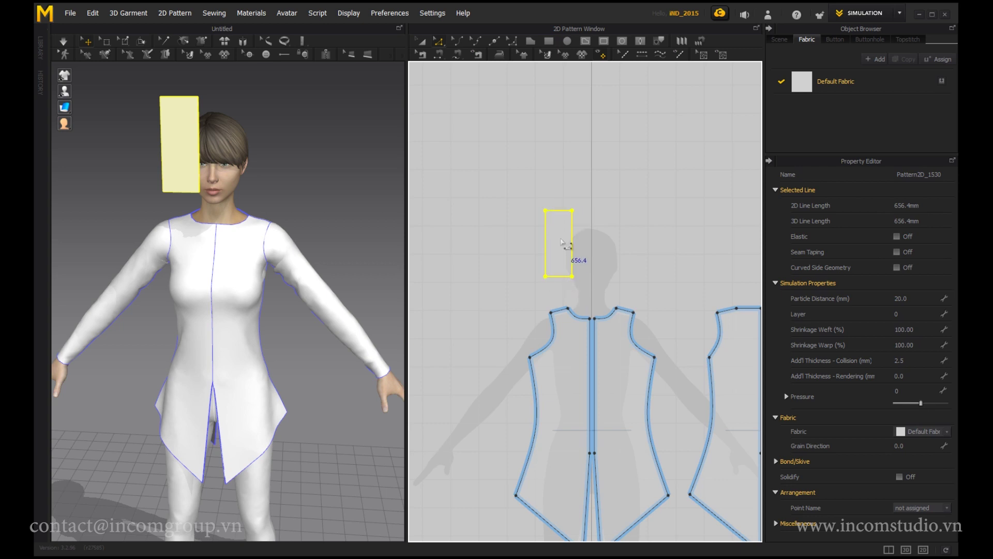
pyautogui.moveTo(563, 243); pyautogui.dragTo(576, 259)
pyautogui.click(559, 226)
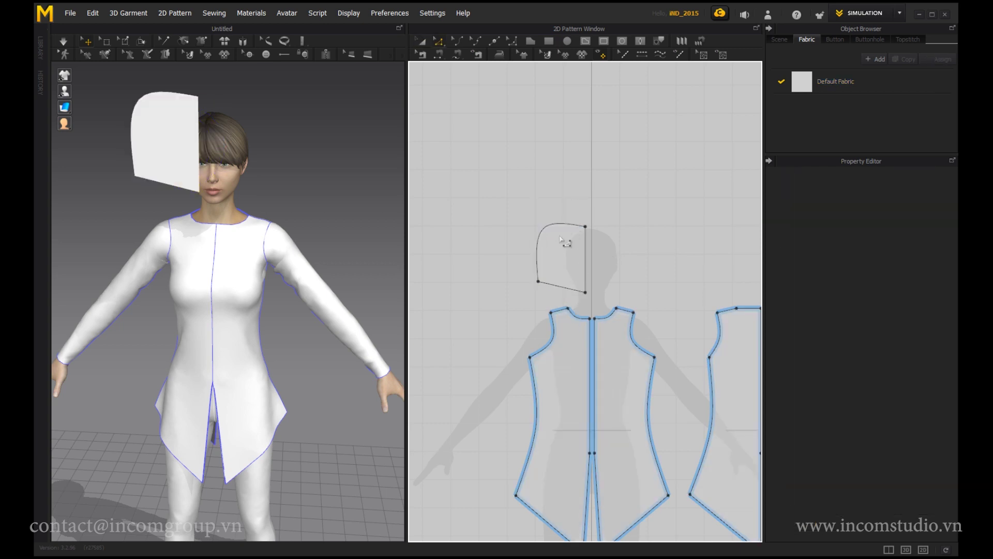
pyautogui.moveTo(538, 291); pyautogui.dragTo(530, 286)
pyautogui.click(562, 217)
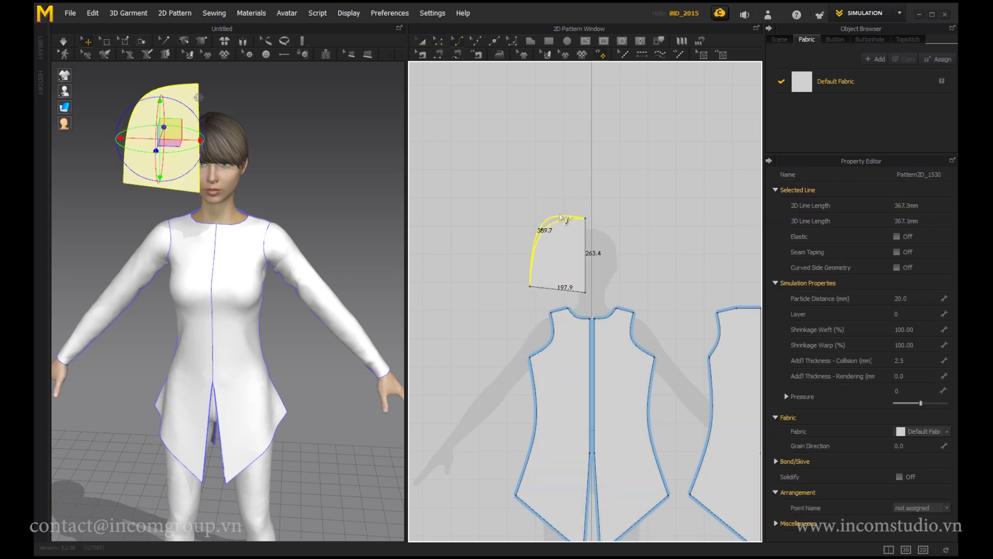
pyautogui.click(586, 292)
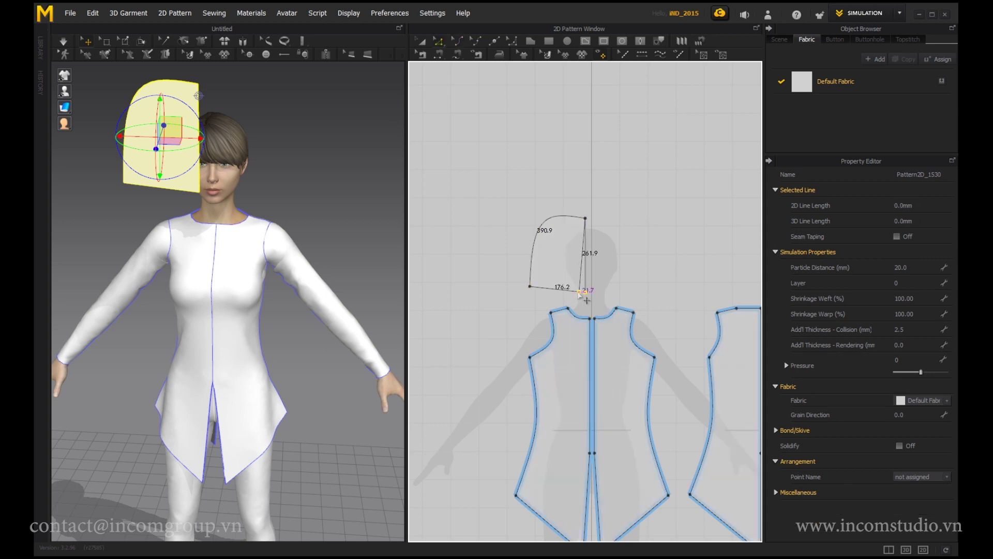
pyautogui.press('a')
pyautogui.click(624, 255)
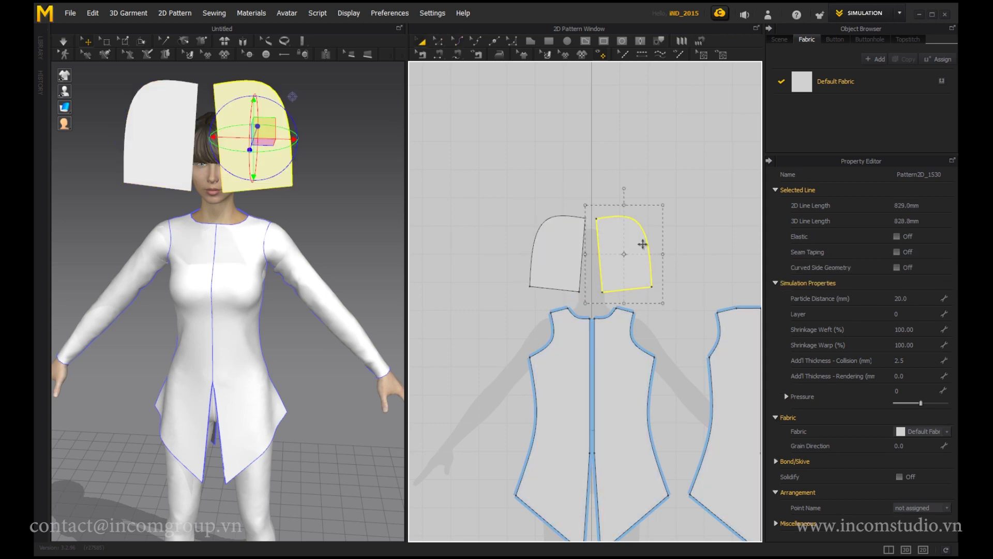
# Sew the two hood halves' curved edges together and resize both pieces to fit the head.
pyautogui.moveTo(259, 200)
pyautogui.mouseDown(button='right')
pyautogui.moveTo(179, 227)
pyautogui.moveTo(279, 217)
pyautogui.mouseUp(button='right')
pyautogui.press('n')
pyautogui.click(561, 220)
pyautogui.click(626, 220)
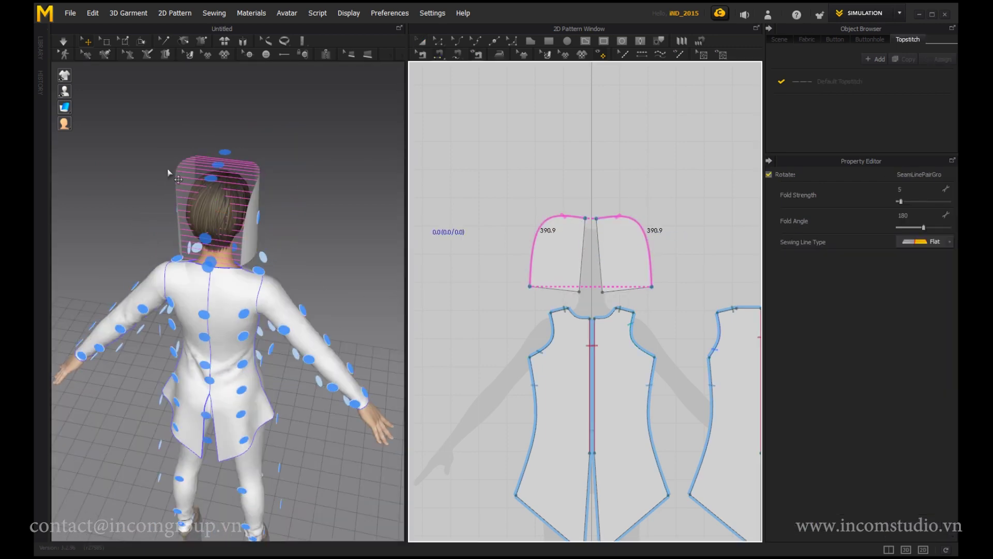
pyautogui.moveTo(168, 172); pyautogui.dragTo(290, 174, button='right')
pyautogui.press('a')
pyautogui.click(633, 221)
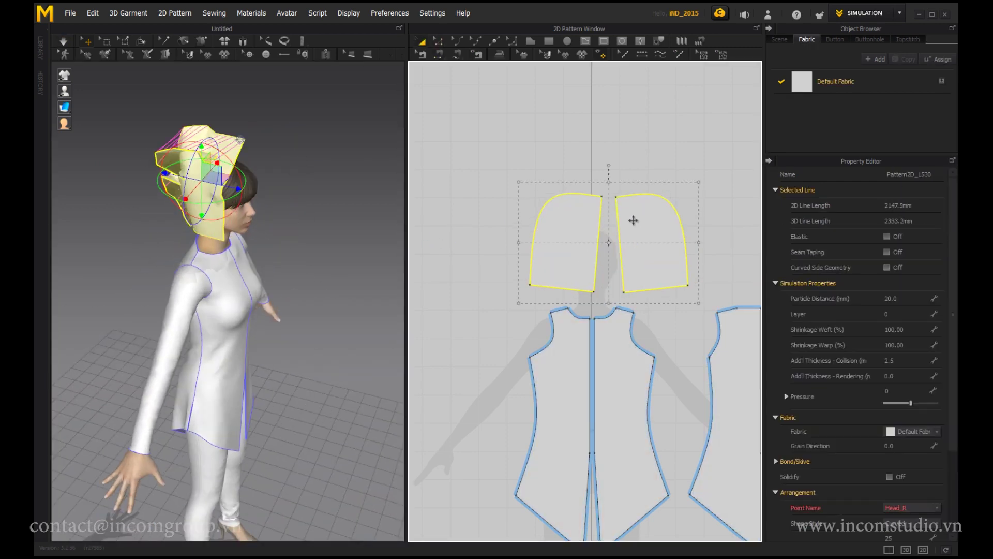
pyautogui.moveTo(698, 183); pyautogui.dragTo(654, 207)
pyautogui.moveTo(631, 249); pyautogui.dragTo(644, 250)
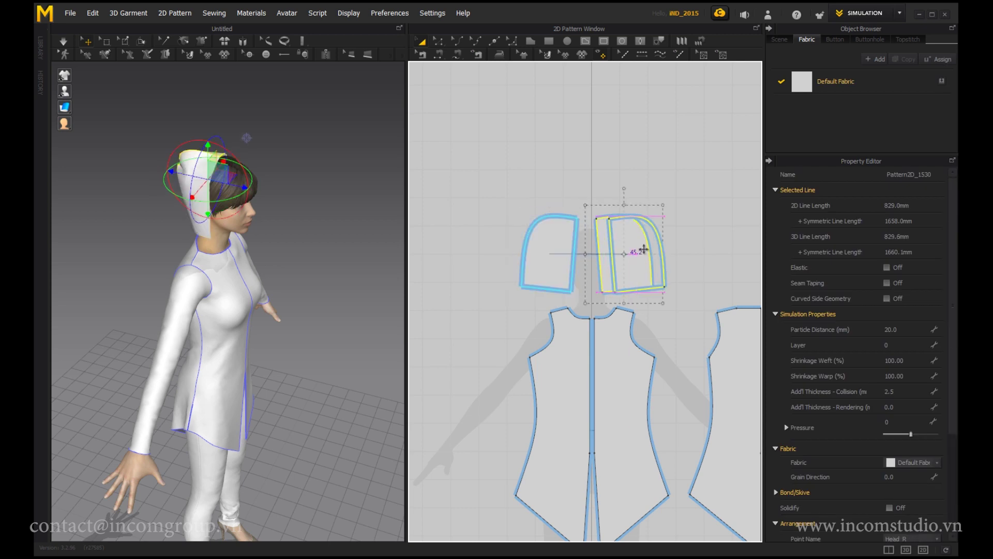
# Move the hood's bottom corner points down and outward, then select both hood pieces.
pyautogui.press('z')
pyautogui.moveTo(518, 288); pyautogui.dragTo(517, 292)
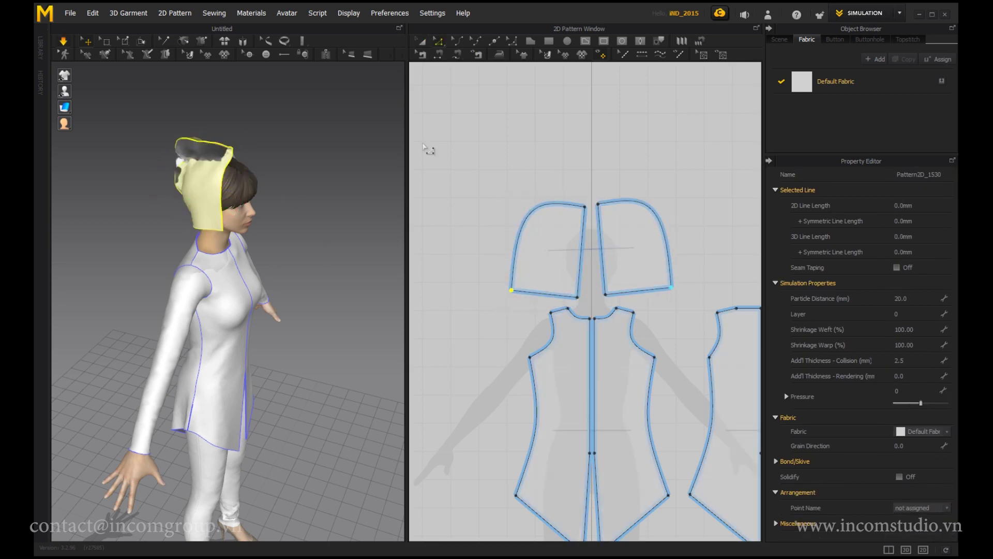
pyautogui.click(632, 231)
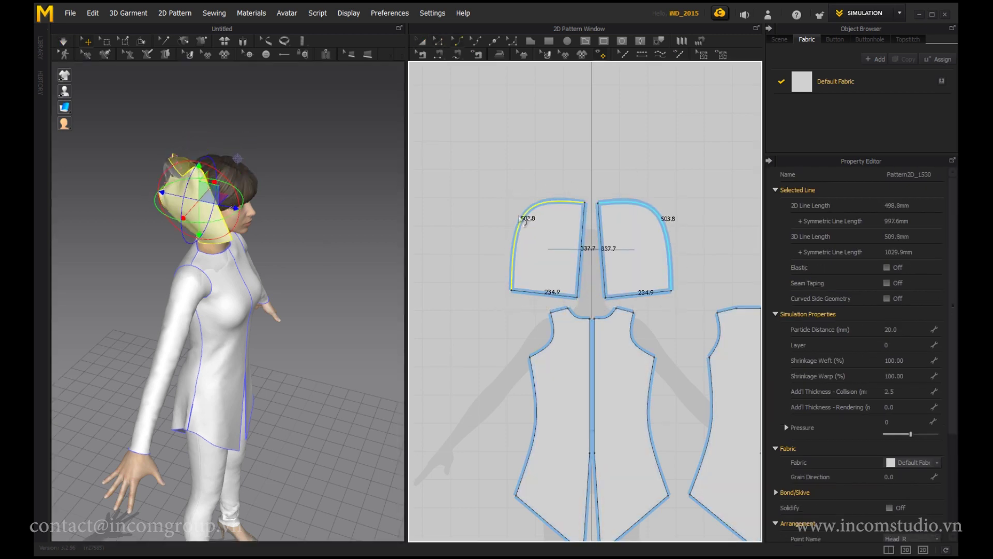
pyautogui.moveTo(576, 299); pyautogui.dragTo(582, 305)
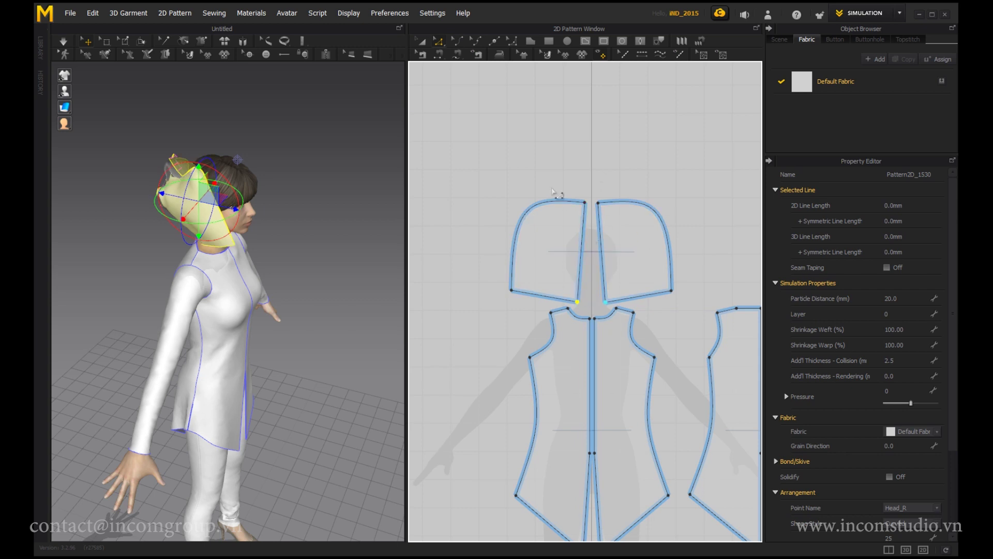
pyautogui.press('a')
pyautogui.click(630, 216)
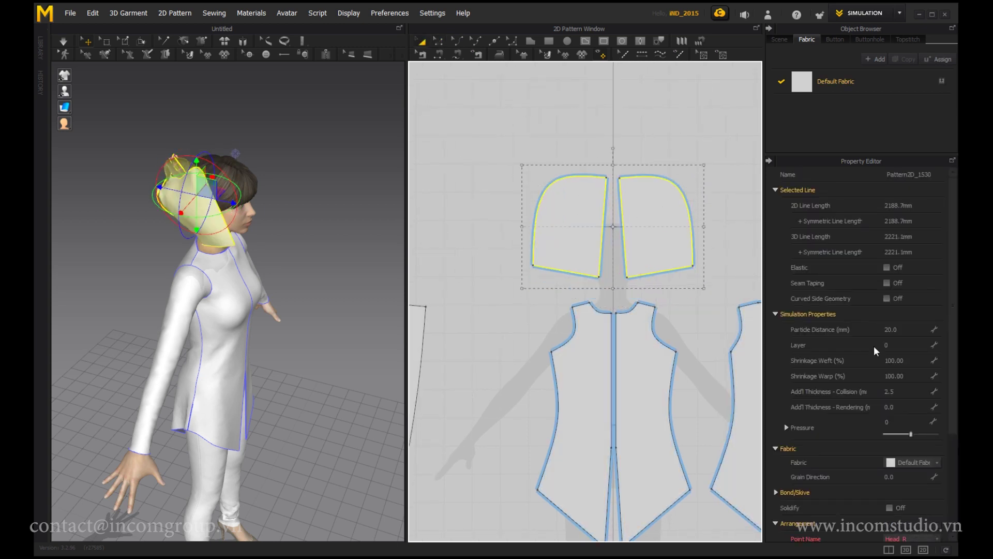
# Shift the hood pattern slightly left while checking the drape from the front.
pyautogui.scroll(-5, 608, 176)
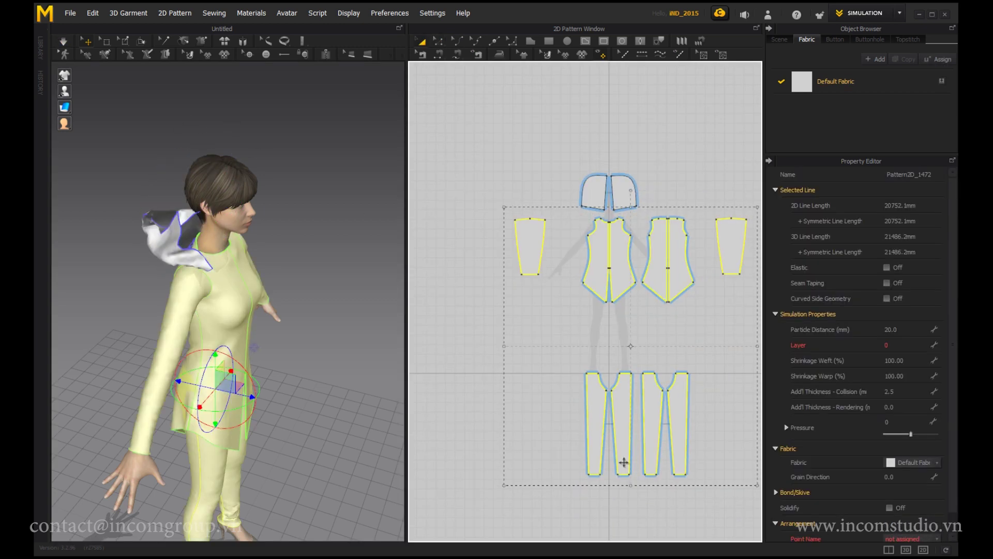
pyautogui.moveTo(228, 155); pyautogui.dragTo(289, 161, button='right')
pyautogui.scroll(3, 571, 164)
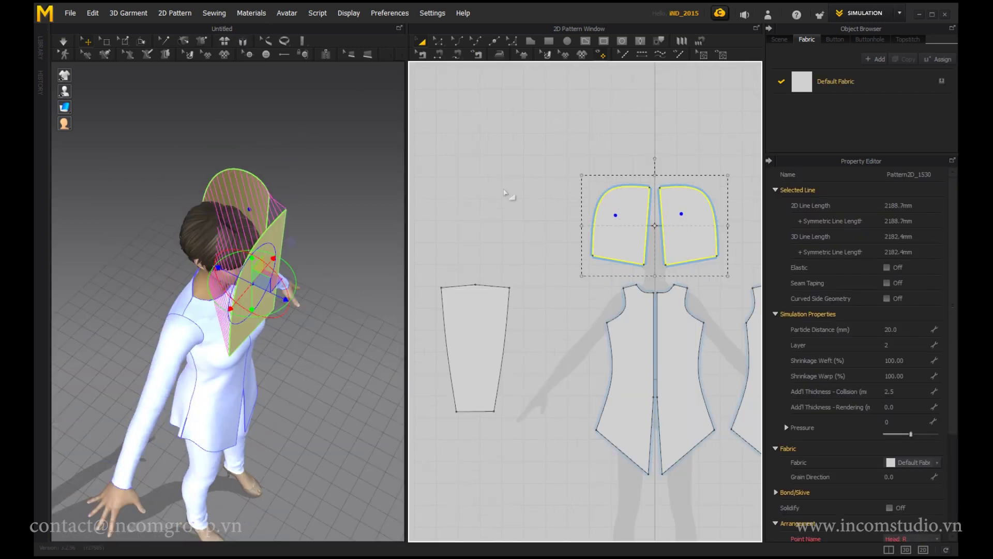
pyautogui.moveTo(69, 81)
pyautogui.mouseDown(button='right')
pyautogui.moveTo(250, 161)
pyautogui.moveTo(362, 158)
pyautogui.mouseUp(button='right')
pyautogui.press('z')
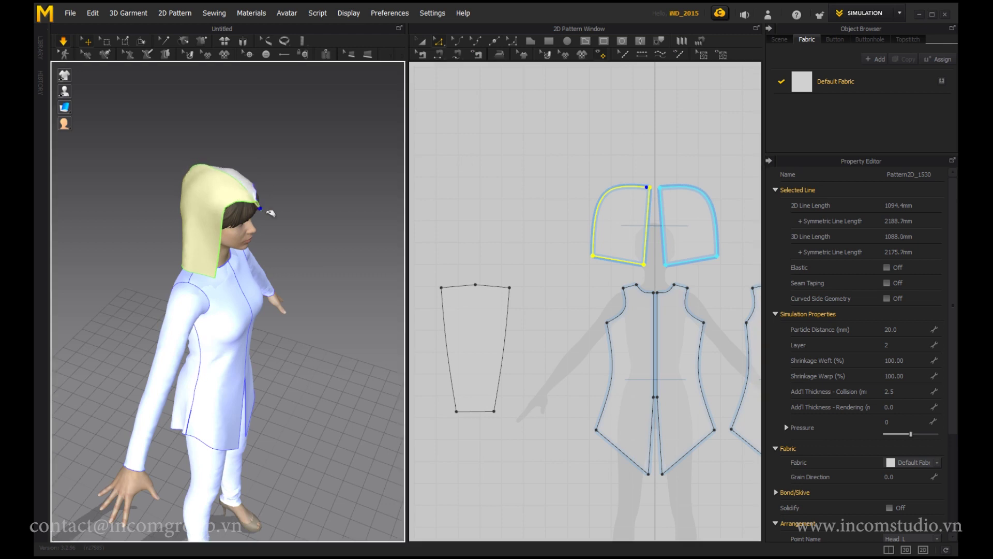
pyautogui.moveTo(246, 185); pyautogui.dragTo(218, 141, button='right')
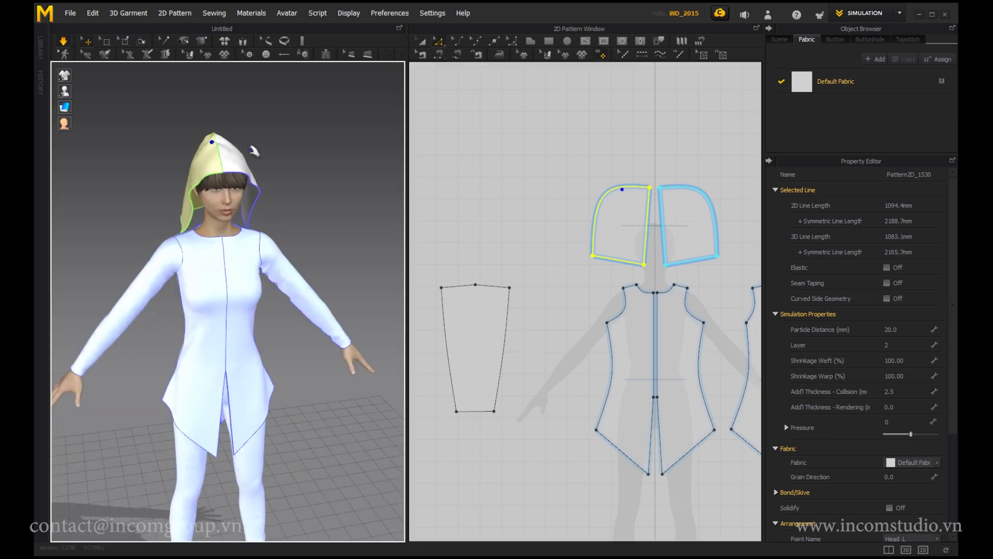
pyautogui.press('a')
pyautogui.moveTo(606, 200); pyautogui.dragTo(596, 199)
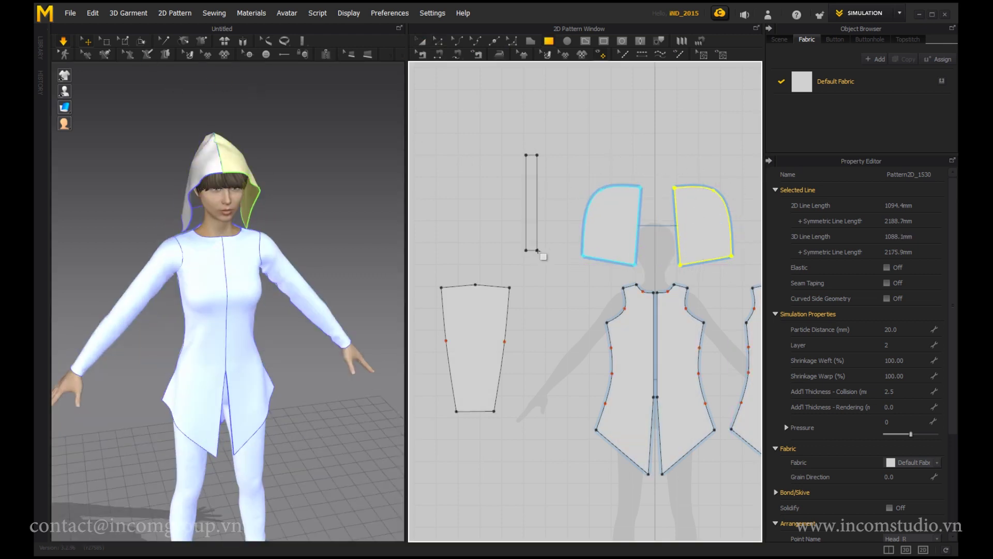
# Select the thin strip pattern and its top-edge point, and place the hood on the head.
pyautogui.press('a')
pyautogui.click(535, 191)
pyautogui.scroll(3, 535, 184)
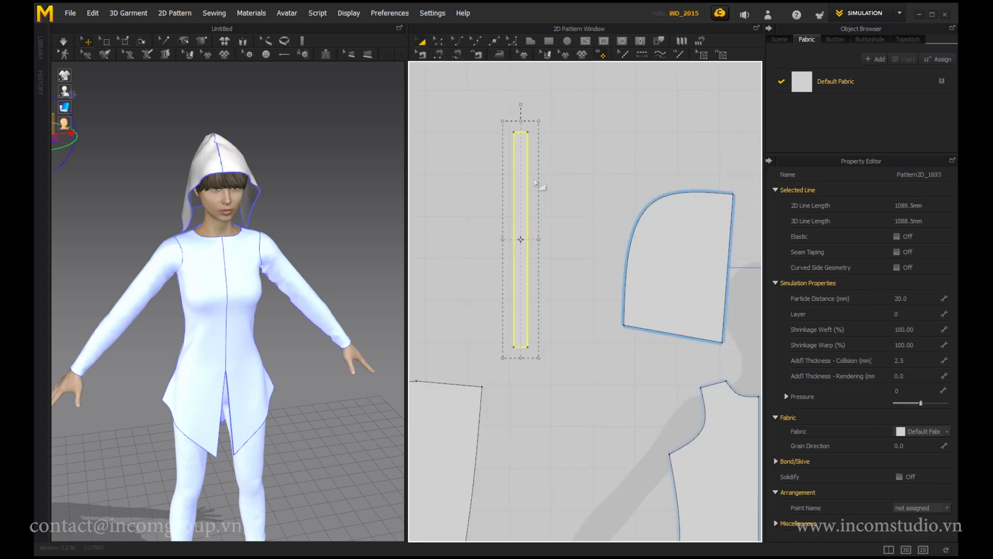
pyautogui.moveTo(523, 117); pyautogui.dragTo(535, 373)
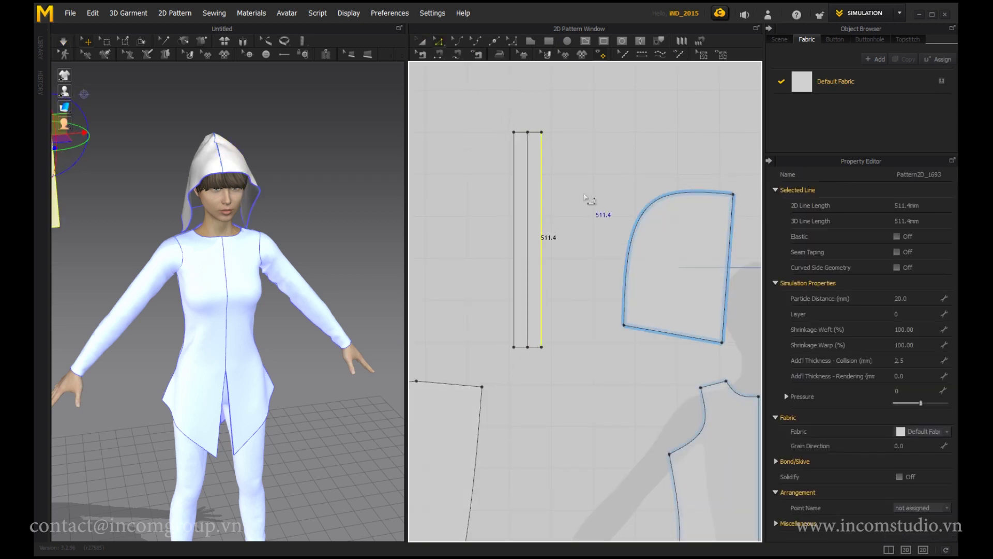
pyautogui.press('a')
pyautogui.click(540, 188)
pyautogui.click(538, 201)
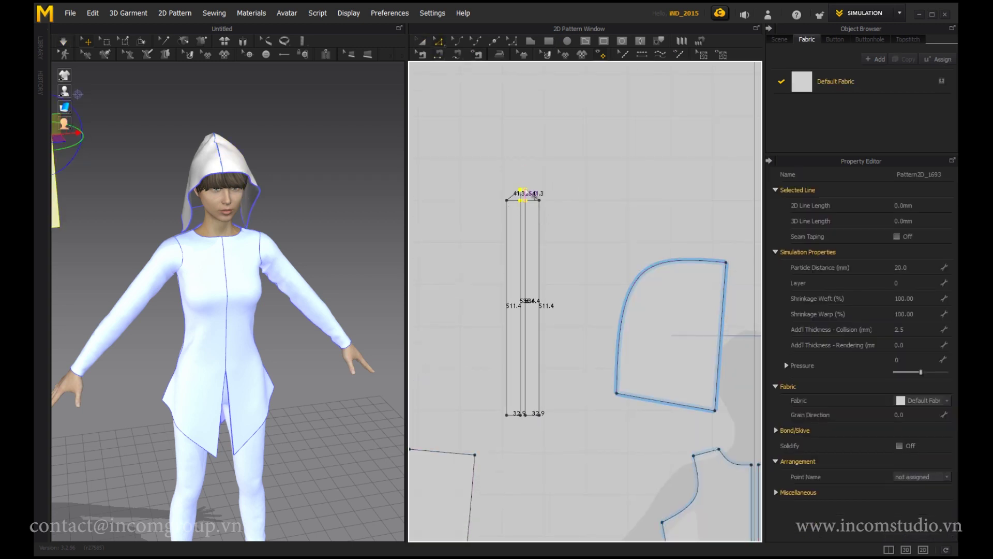
pyautogui.click(277, 162)
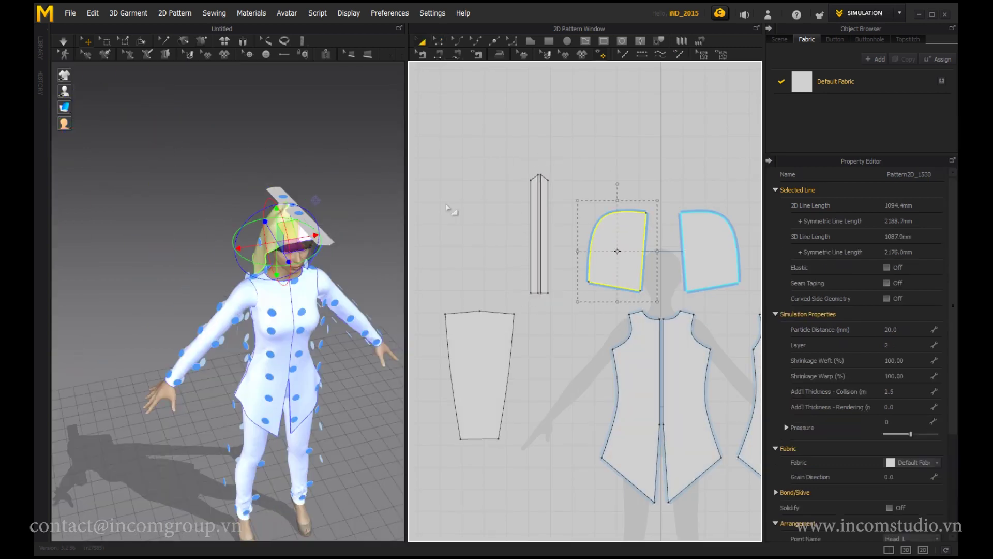
# Position the strip above the head and sew the two hood pieces' curved edges together.
pyautogui.moveTo(311, 171); pyautogui.dragTo(344, 155, button='right')
pyautogui.click(320, 243)
pyautogui.moveTo(321, 244); pyautogui.dragTo(286, 154)
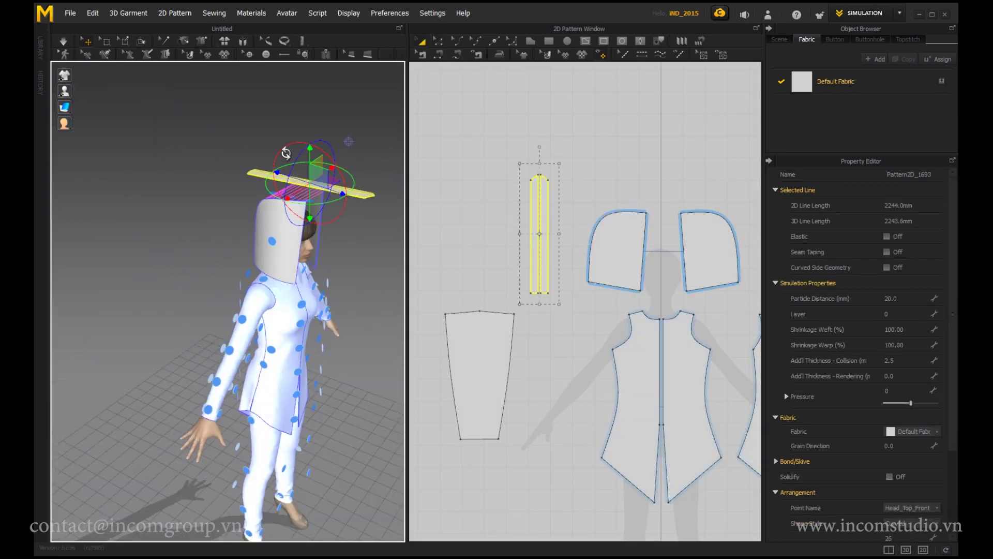
pyautogui.moveTo(286, 153); pyautogui.dragTo(243, 155, button='right')
pyautogui.click(541, 186)
pyautogui.press('z')
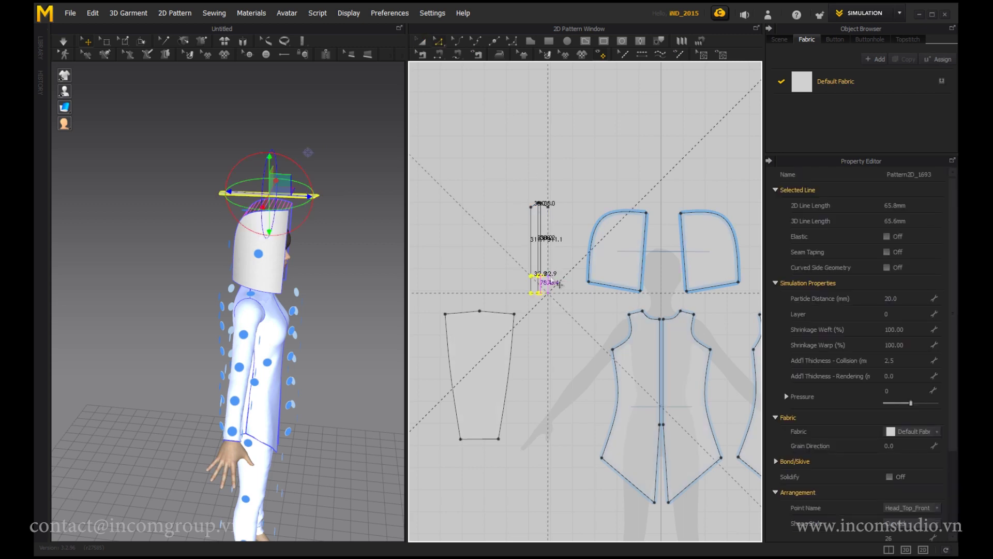
pyautogui.press('a')
pyautogui.click(539, 232)
pyautogui.moveTo(580, 171); pyautogui.dragTo(540, 170, button='right')
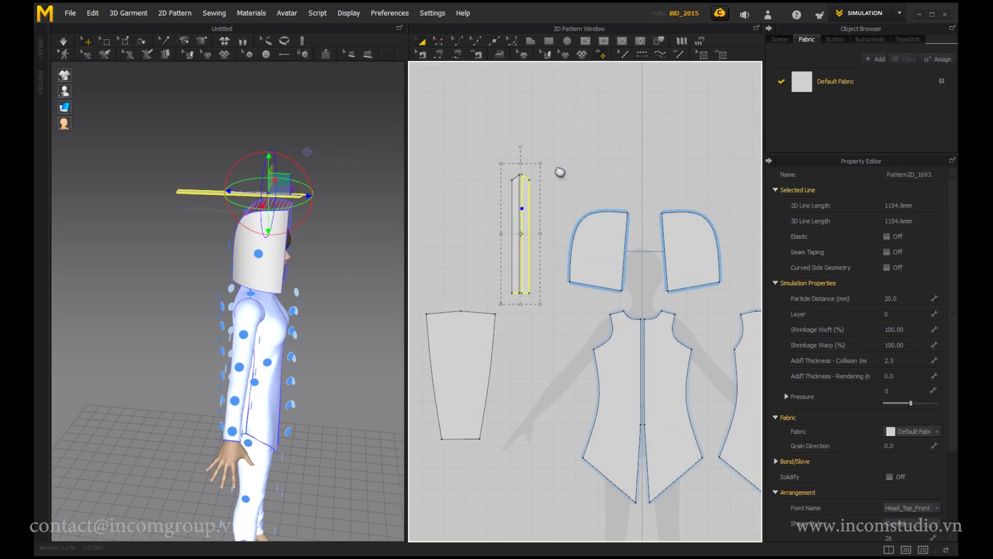
pyautogui.click(586, 212)
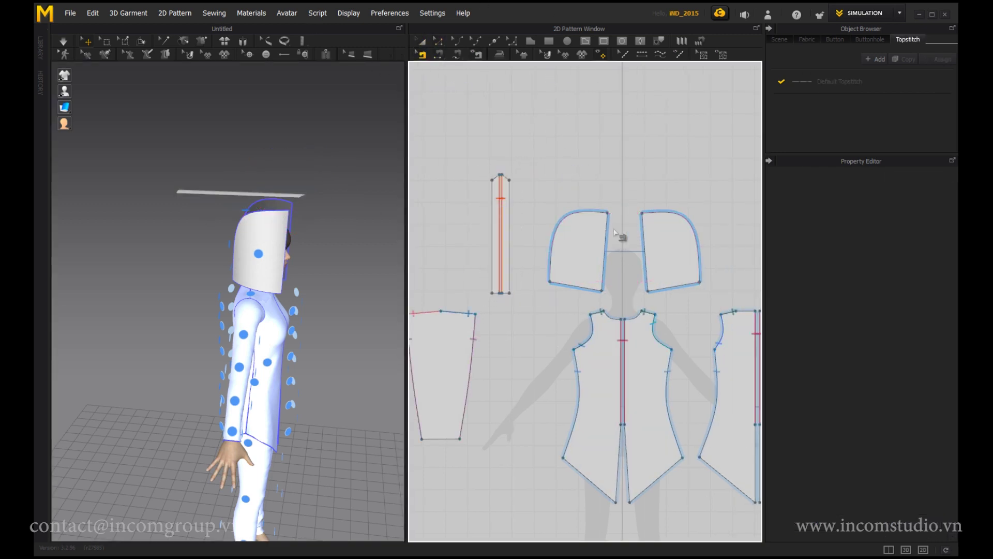
# Sew the strip's long edge to the top edges of both hood panels.
pyautogui.click(243, 213)
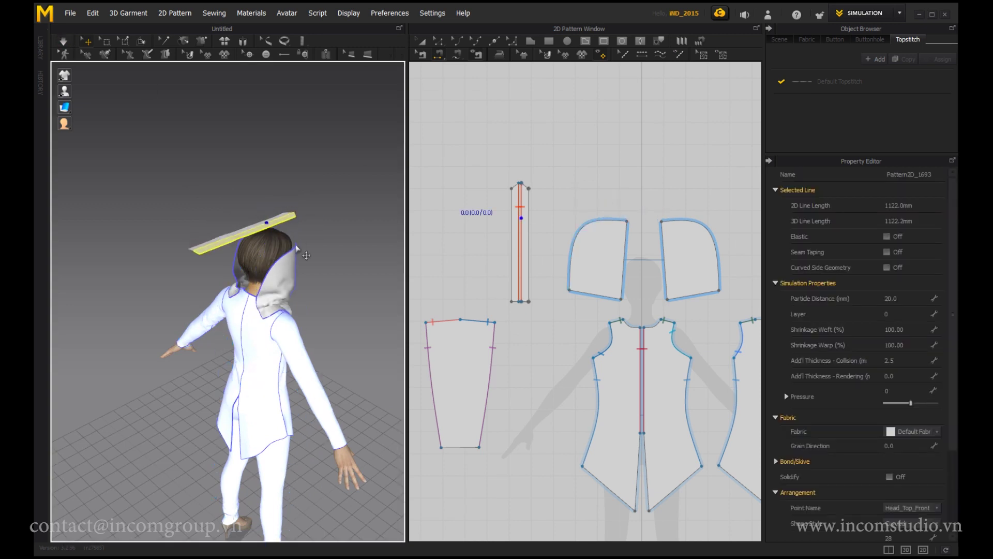
pyautogui.scroll(5, 321, 359)
pyautogui.click(511, 243)
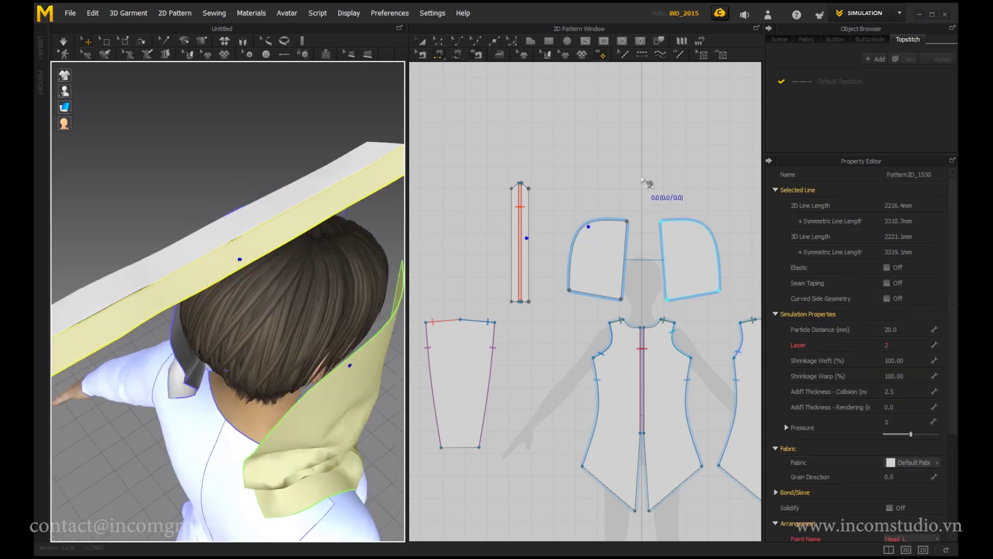
pyautogui.click(600, 220)
pyautogui.keyDown('shift'); pyautogui.click(683, 222); pyautogui.keyUp('shift')
pyautogui.moveTo(207, 233); pyautogui.dragTo(267, 181, button='right')
# Check the strip from side and front views, then simulate so the hood drapes.
pyautogui.press('6')
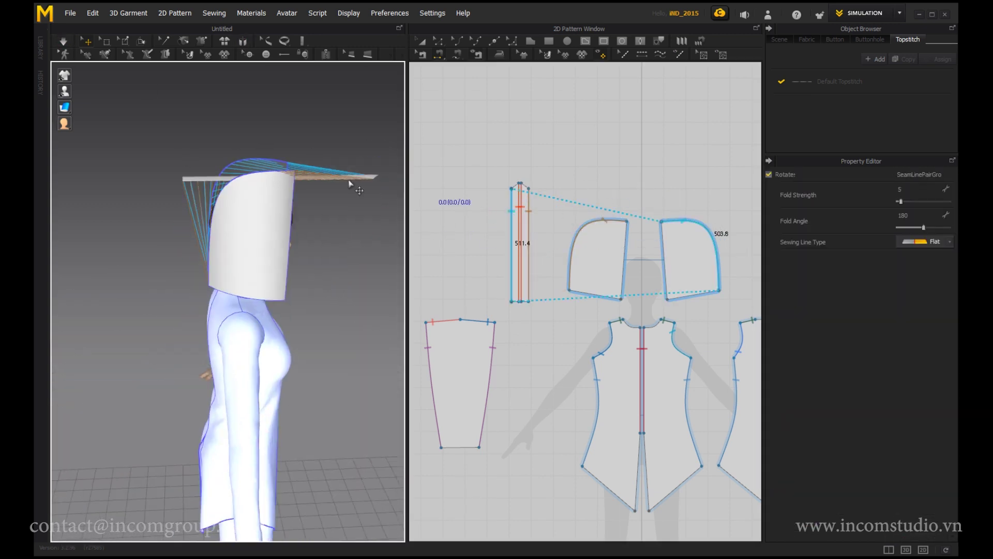
pyautogui.click(252, 175)
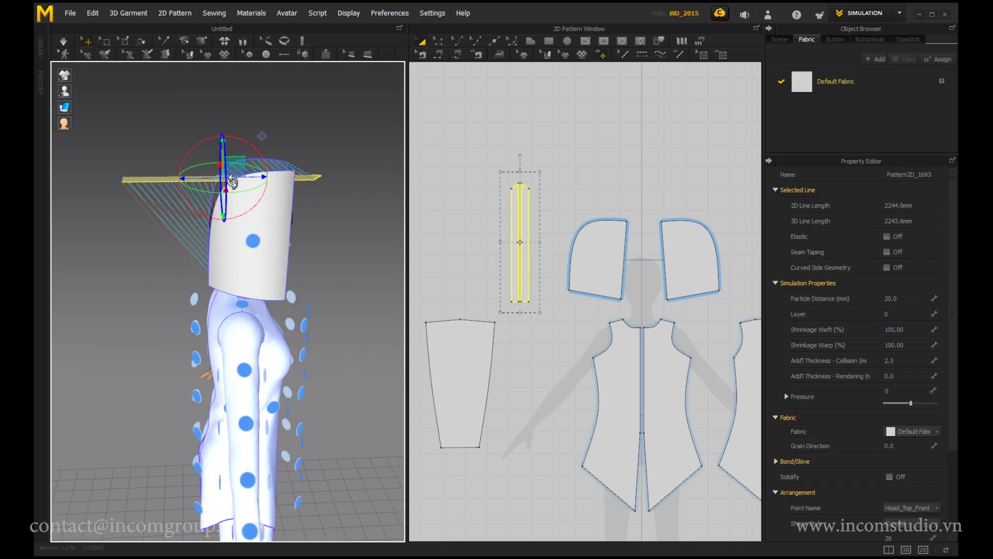
pyautogui.moveTo(233, 182); pyautogui.dragTo(204, 257, button='right')
pyautogui.press('6')
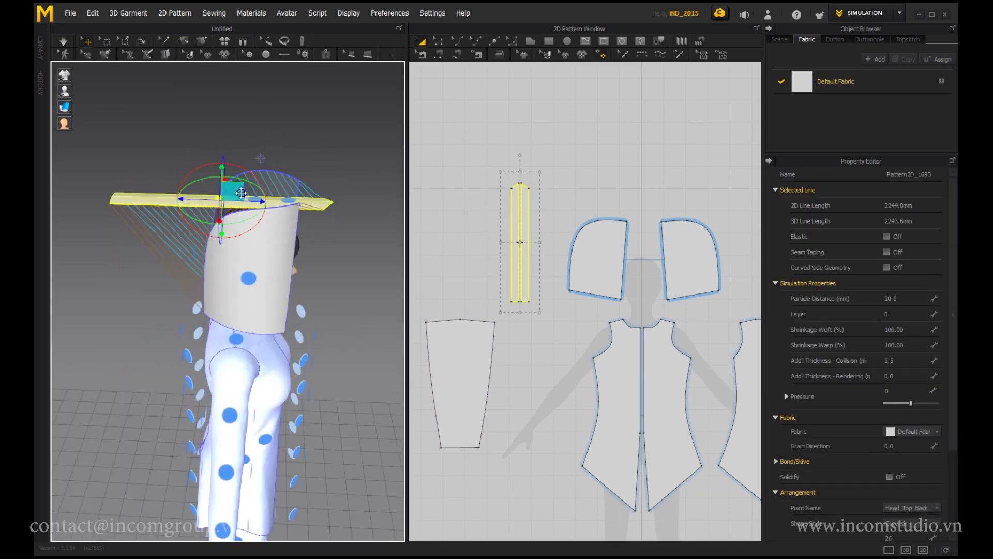
pyautogui.press('space')
pyautogui.press('2')
# Select a line on the strip pattern for point editing.
pyautogui.click(544, 228)
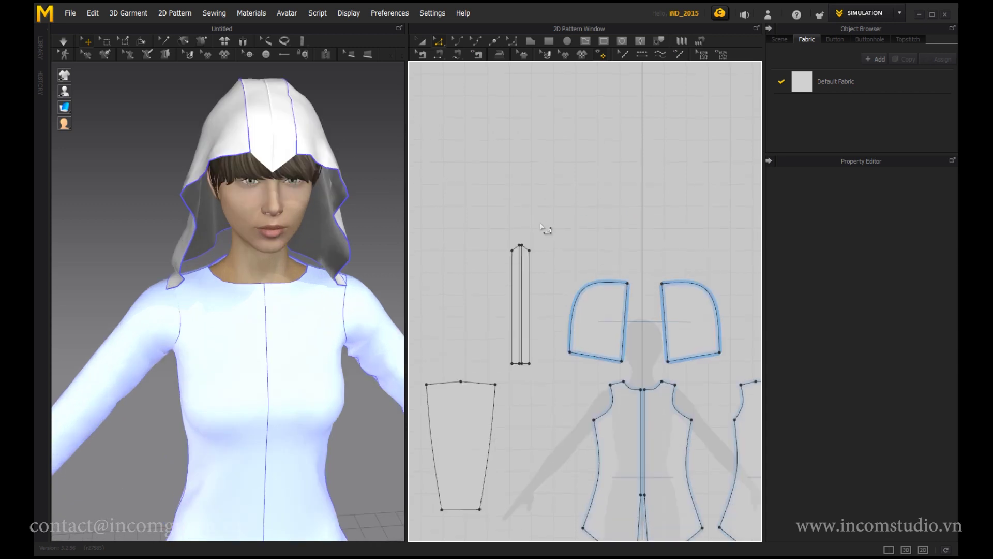
pyautogui.scroll(5, 543, 228)
pyautogui.click(564, 298)
pyautogui.press('z')
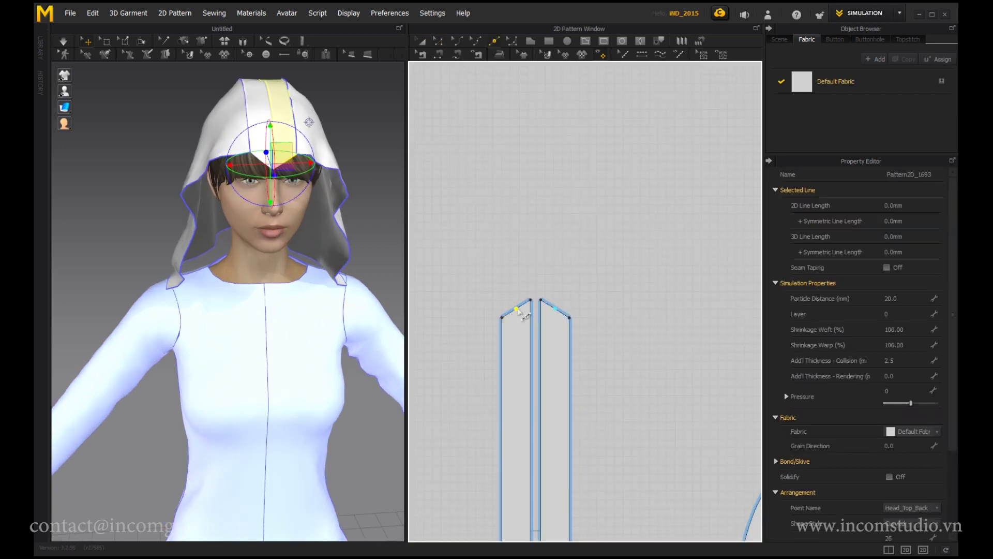
pyautogui.press('q')
# Box-select the strip and hood pieces and move them upward in the pattern window.
pyautogui.moveTo(357, 147); pyautogui.dragTo(314, 156, button='right')
pyautogui.scroll(-5, 561, 233)
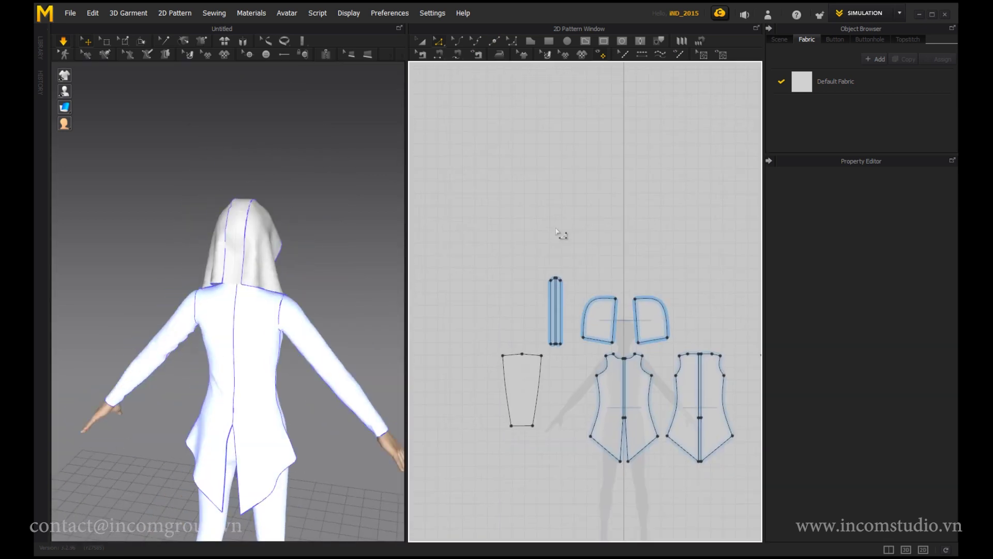
pyautogui.press('a')
pyautogui.moveTo(503, 265); pyautogui.dragTo(727, 401)
pyautogui.click(628, 328)
pyautogui.moveTo(504, 265); pyautogui.dragTo(727, 401)
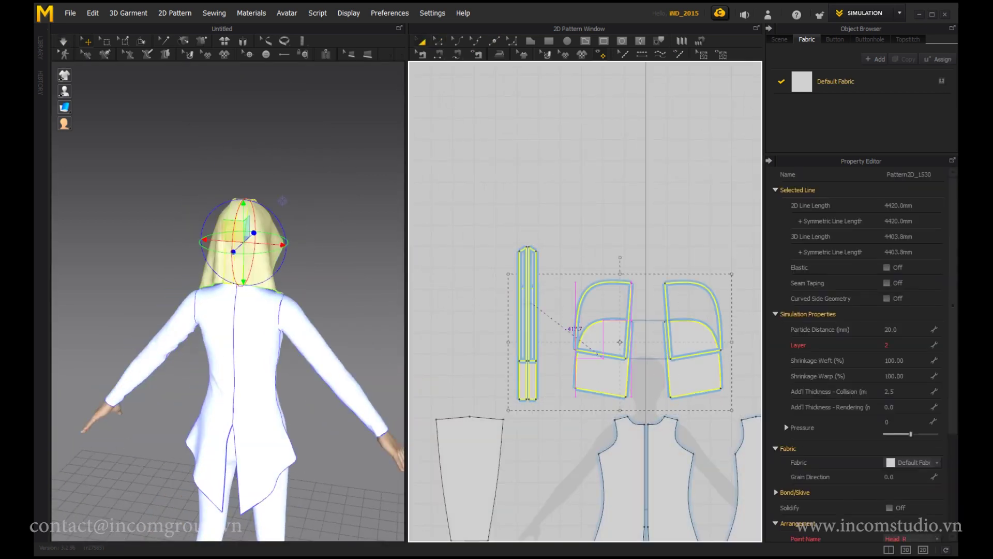
pyautogui.moveTo(658, 318); pyautogui.dragTo(658, 147)
pyautogui.scroll(-3, 658, 146)
pyautogui.moveTo(658, 147); pyautogui.dragTo(624, 147, button='right')
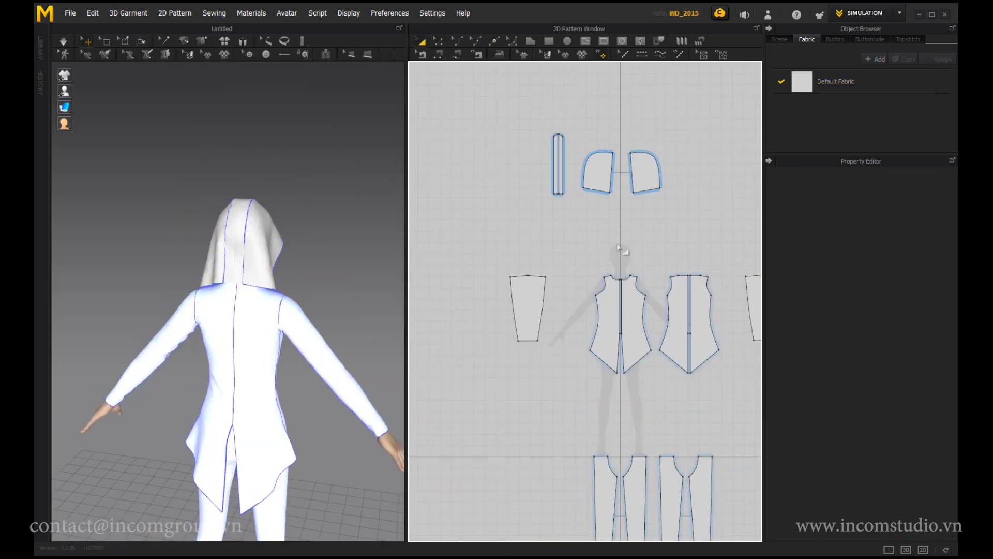
pyautogui.scroll(3, 619, 247)
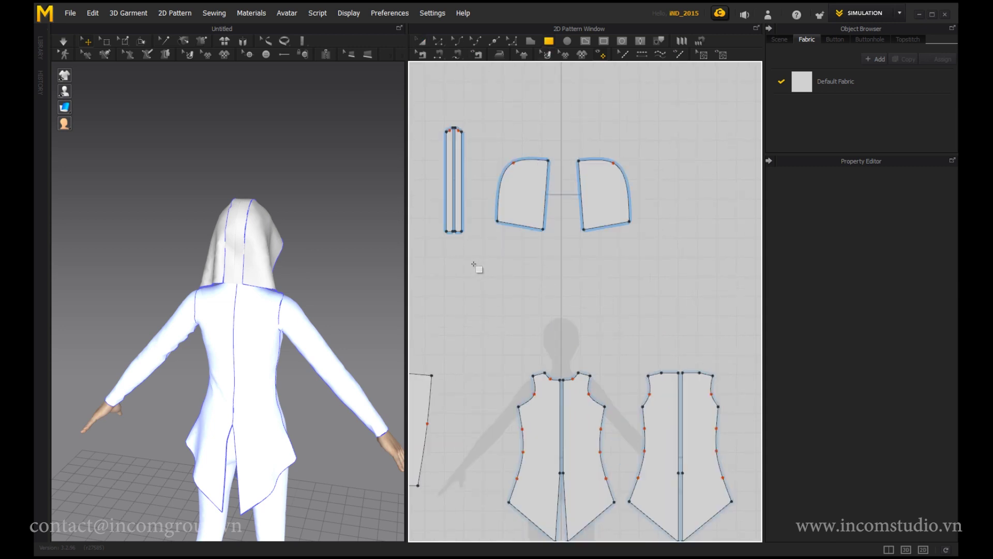
# Draw a new rectangle shoulder piece with a slanted upper-left edge.
pyautogui.press('z')
pyautogui.moveTo(450, 270); pyautogui.dragTo(453, 341)
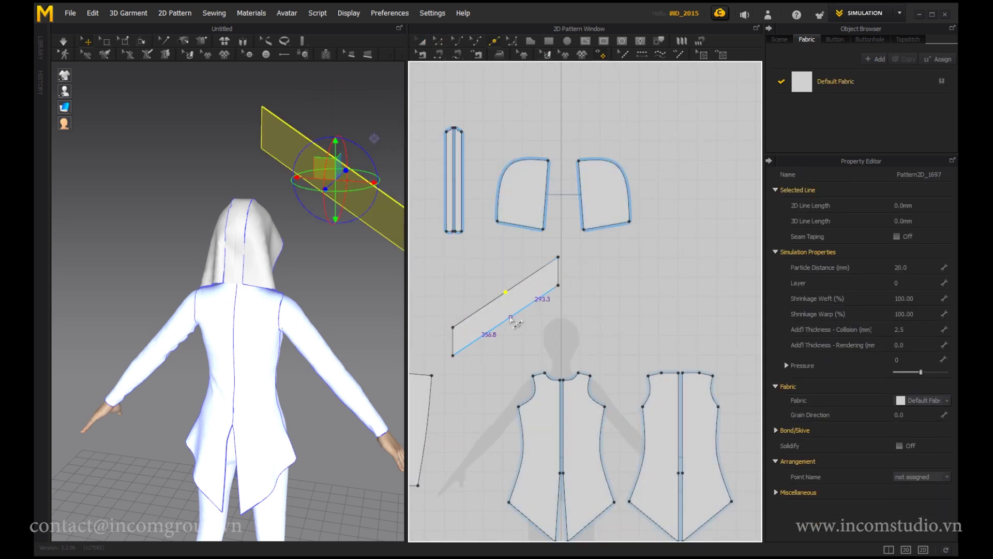
pyautogui.moveTo(506, 293)
pyautogui.mouseDown()
pyautogui.moveTo(504, 357)
pyautogui.moveTo(474, 356)
pyautogui.moveTo(464, 316)
pyautogui.moveTo(490, 324)
pyautogui.moveTo(498, 342)
pyautogui.moveTo(513, 313)
pyautogui.mouseUp()
pyautogui.scroll(2, 514, 313)
pyautogui.moveTo(155, 155); pyautogui.dragTo(88, 97, button='right')
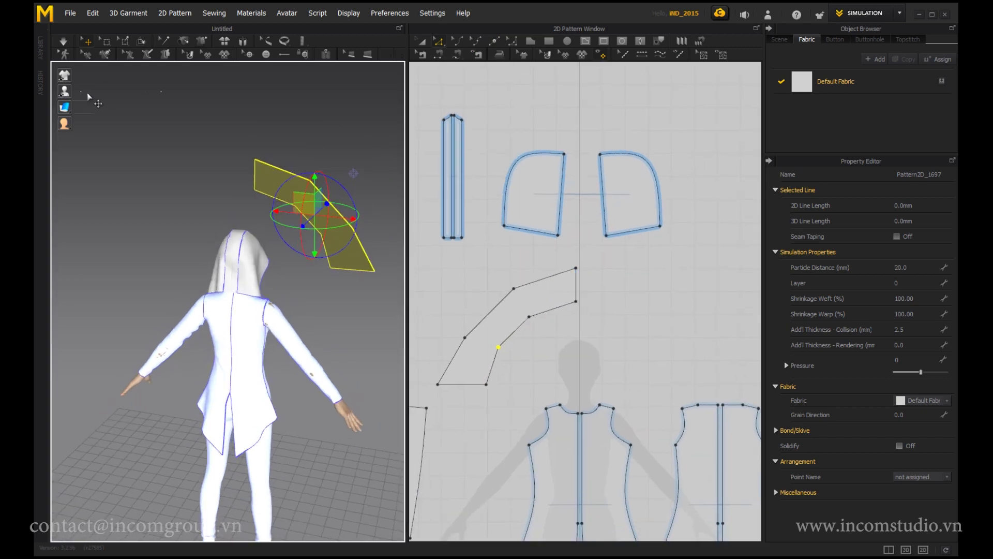
pyautogui.click(254, 318)
pyautogui.moveTo(254, 318); pyautogui.dragTo(120, 279, button='right')
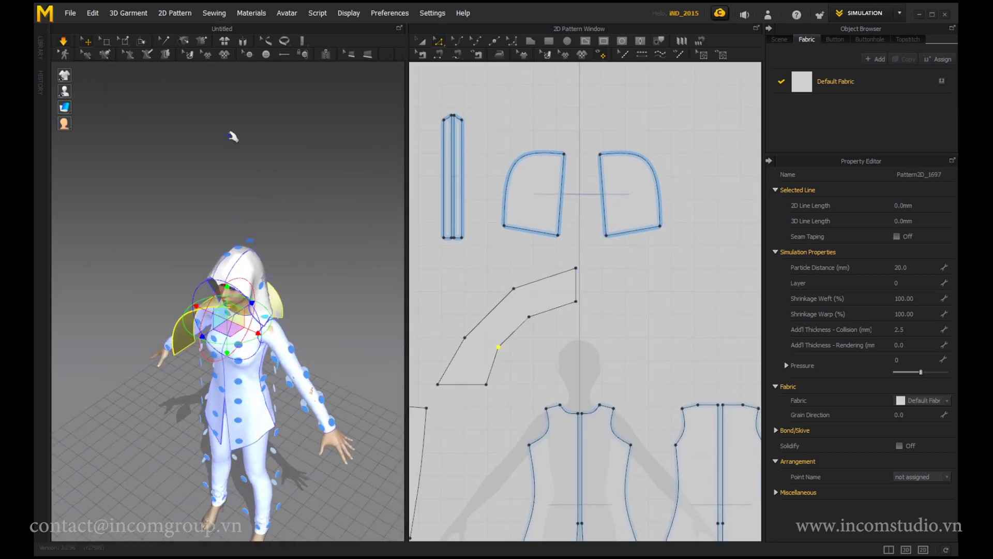
# Rotate the collar piece around the avatar and place a mirrored symmetric copy of it.
pyautogui.click(517, 321)
pyautogui.moveTo(269, 218); pyautogui.dragTo(189, 219, button='right')
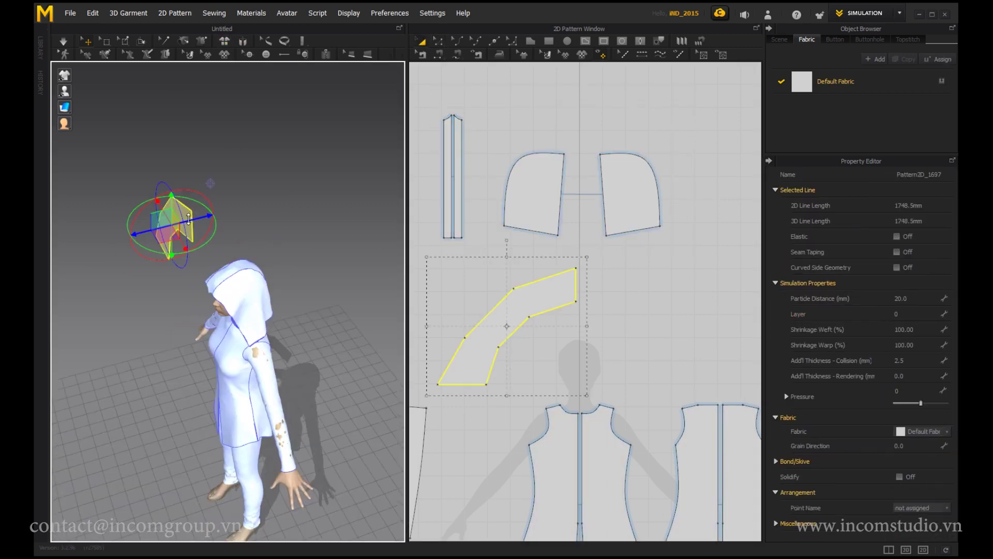
pyautogui.moveTo(189, 219); pyautogui.dragTo(286, 219)
pyautogui.moveTo(214, 234); pyautogui.dragTo(272, 265, button='right')
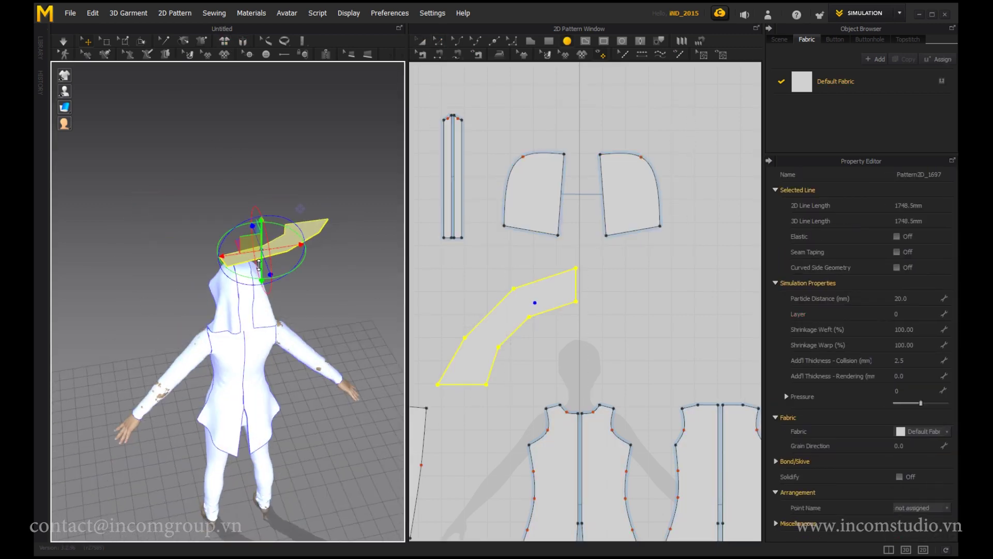
pyautogui.moveTo(265, 324)
pyautogui.mouseDown(button='right')
pyautogui.moveTo(272, 285)
pyautogui.moveTo(212, 312)
pyautogui.mouseUp(button='right')
pyautogui.click(257, 265)
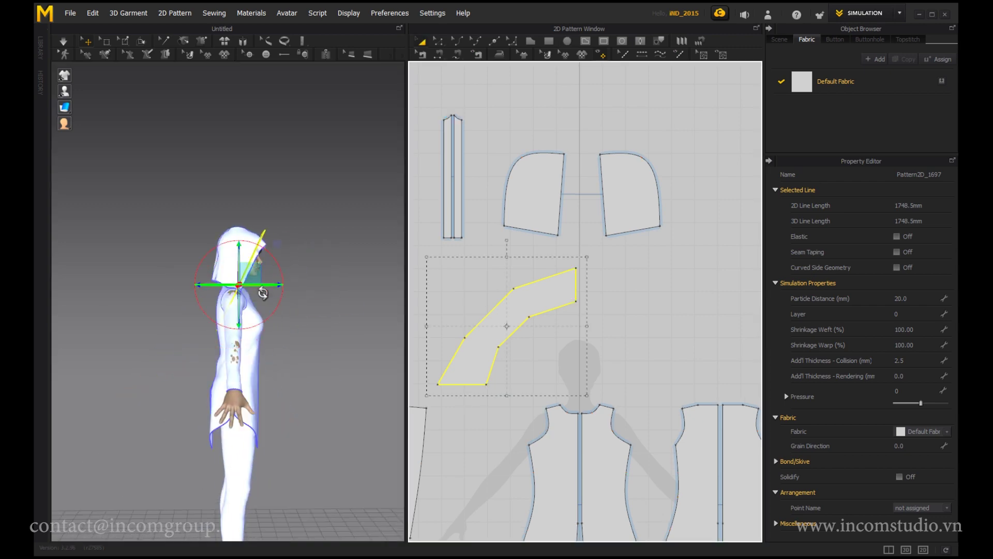
pyautogui.moveTo(256, 264)
pyautogui.mouseDown(button='right')
pyautogui.moveTo(212, 276)
pyautogui.moveTo(274, 204)
pyautogui.mouseUp(button='right')
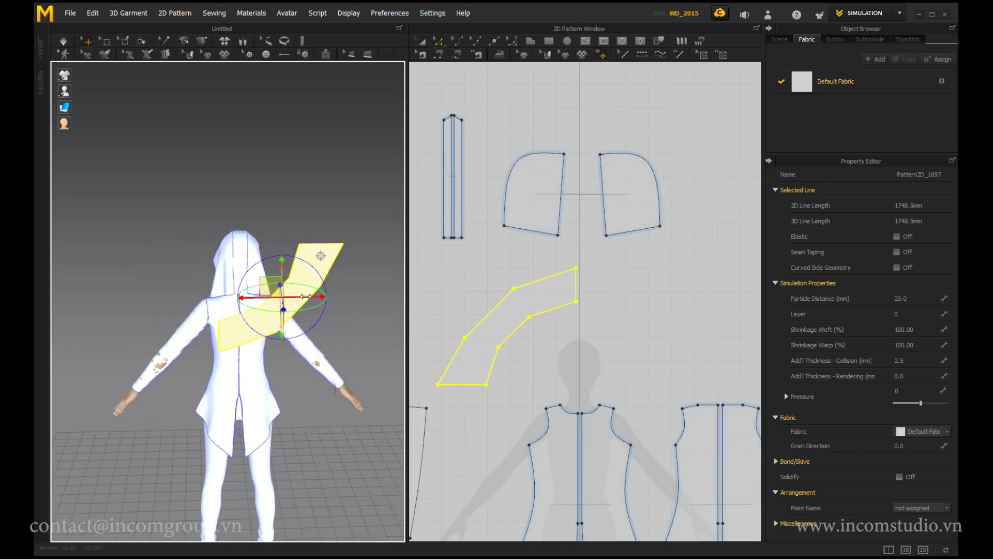
pyautogui.click(574, 282)
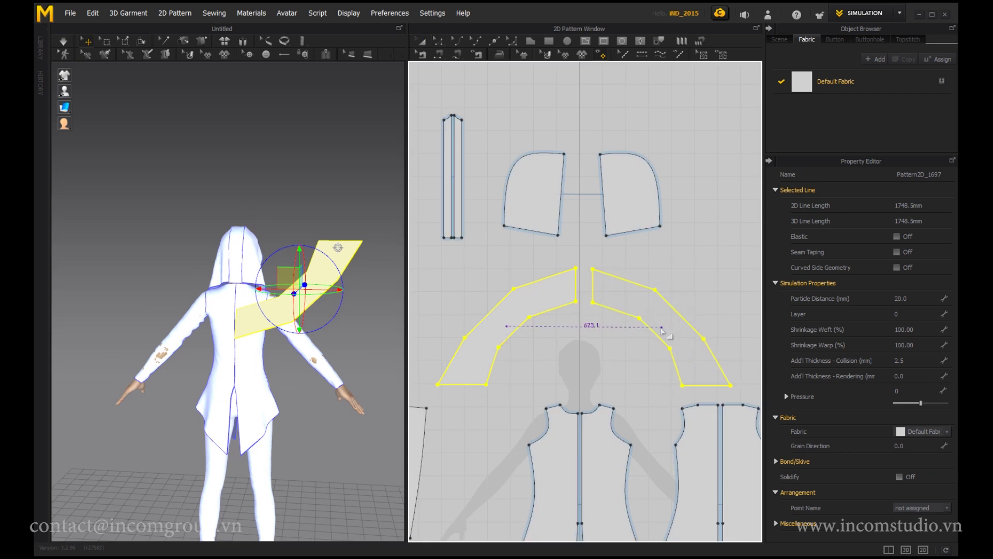
pyautogui.click(663, 331)
pyautogui.moveTo(661, 217); pyautogui.dragTo(688, 193, button='right')
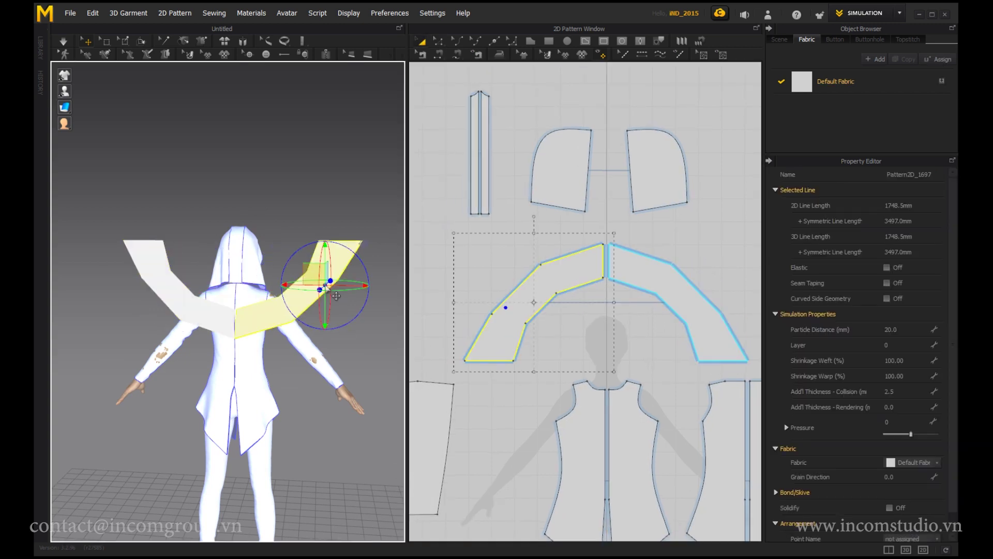
# Reshape the collar's lower inner corner by moving its inner neckline point right.
pyautogui.press('z')
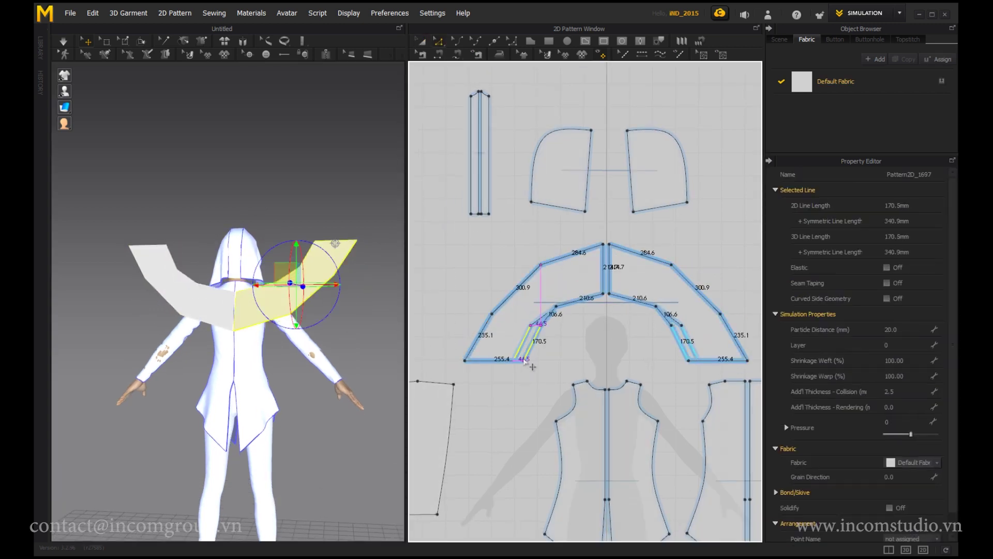
pyautogui.moveTo(612, 301); pyautogui.dragTo(532, 344)
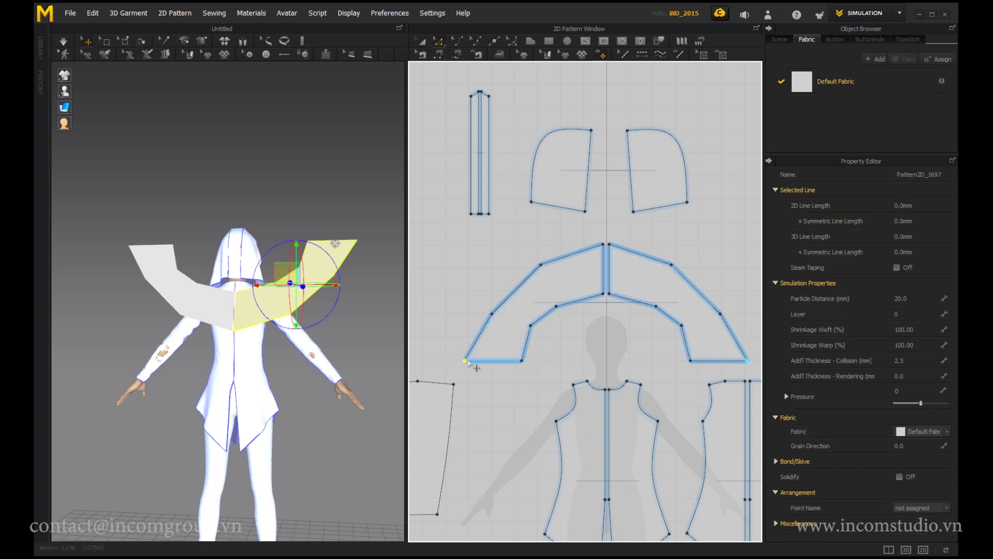
pyautogui.moveTo(531, 326); pyautogui.dragTo(537, 326)
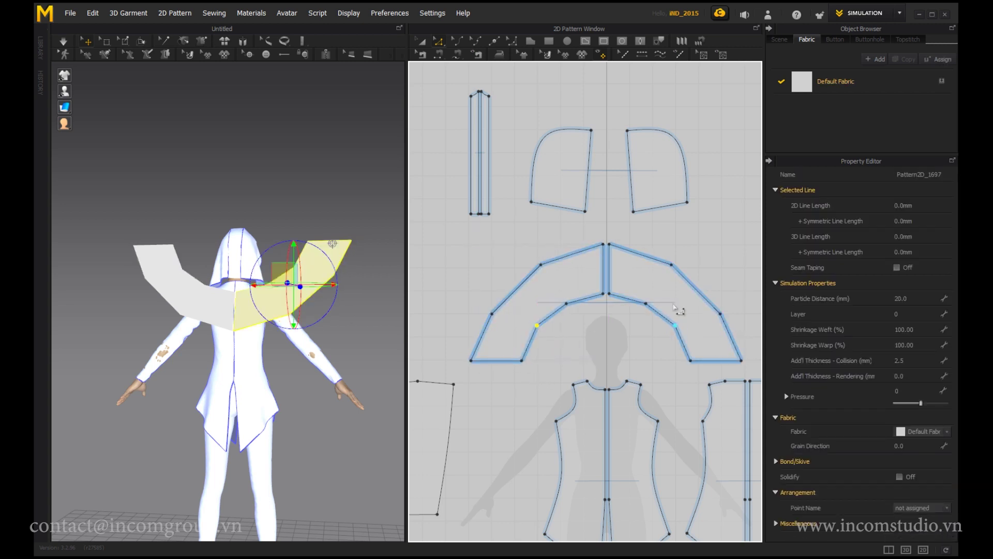
pyautogui.moveTo(639, 280); pyautogui.dragTo(627, 325, button='right')
pyautogui.scroll(5, 259, 228)
pyautogui.click(530, 310)
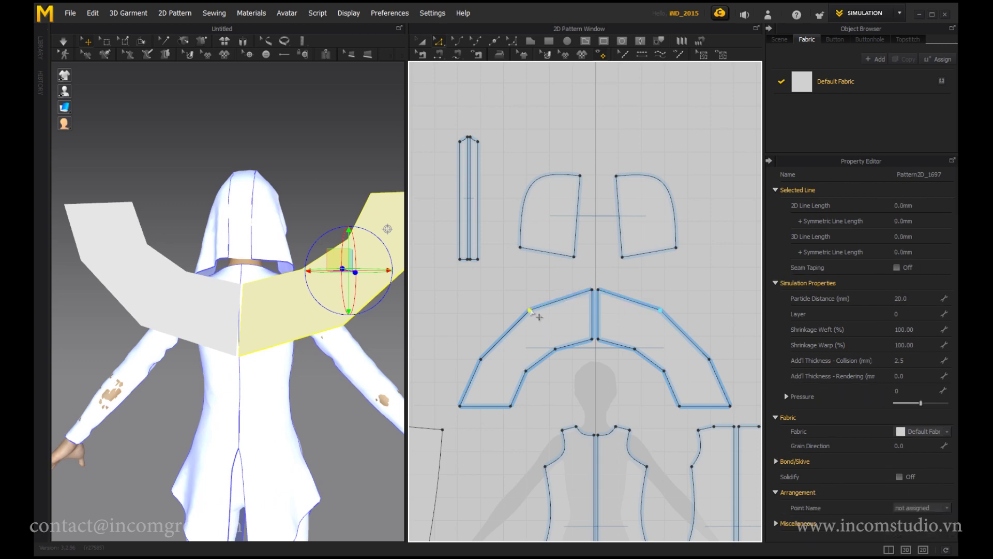
# Move the collar's inner and outer left points to refine both neckline halves.
pyautogui.moveTo(276, 267); pyautogui.dragTo(243, 244, button='right')
pyautogui.moveTo(191, 366); pyautogui.dragTo(378, 333, button='right')
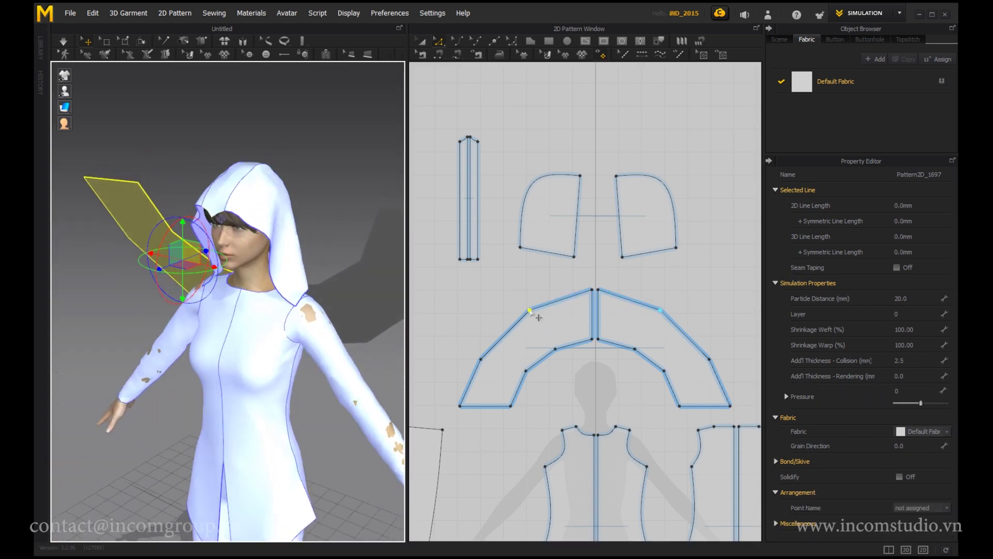
pyautogui.moveTo(311, 259)
pyautogui.mouseDown(button='right')
pyautogui.moveTo(352, 232)
pyautogui.moveTo(290, 243)
pyautogui.mouseUp(button='right')
pyautogui.click(290, 331)
pyautogui.scroll(2, 538, 331)
pyautogui.click(536, 331)
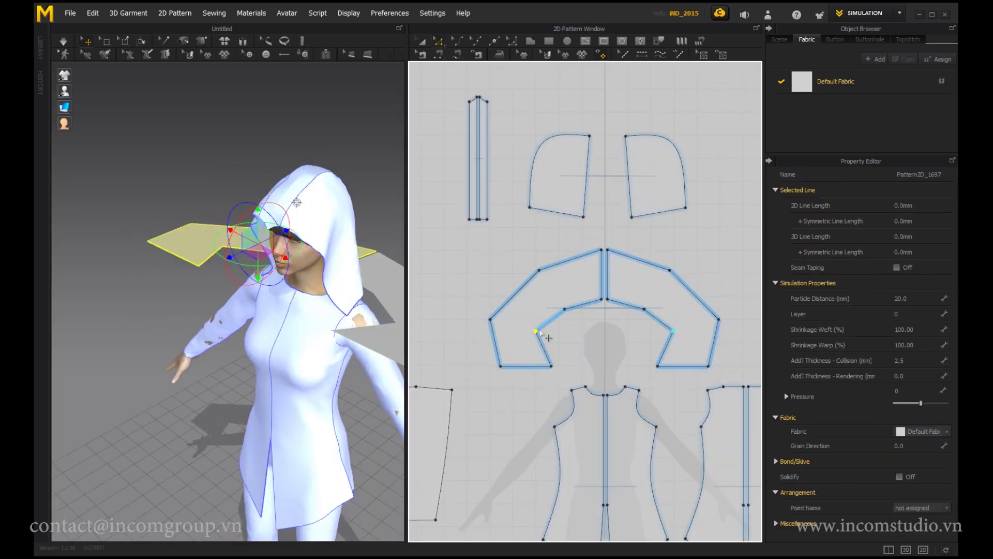
pyautogui.moveTo(566, 310); pyautogui.dragTo(573, 306)
pyautogui.moveTo(490, 319); pyautogui.dragTo(508, 320)
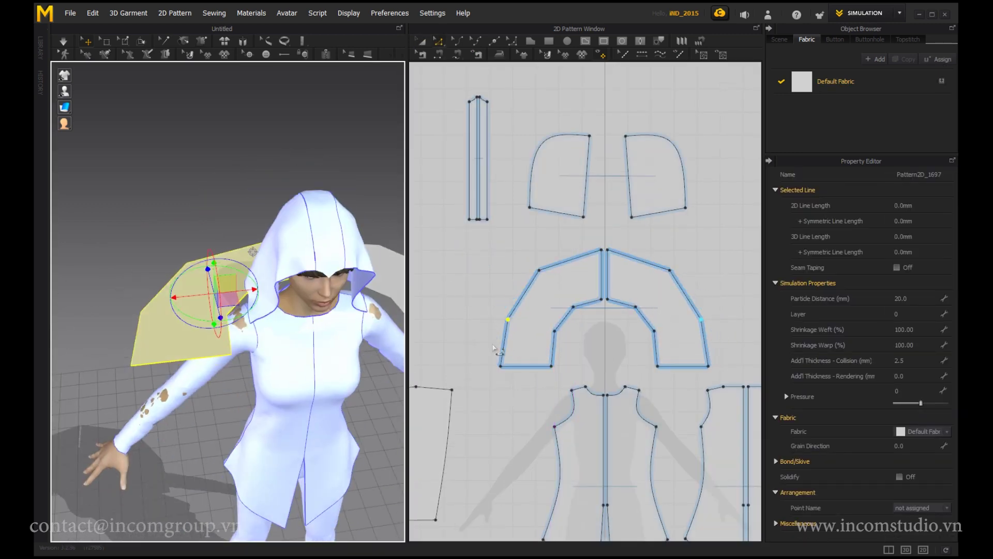
pyautogui.click(500, 366)
pyautogui.scroll(-2, 514, 371)
# Adjust a neckline point on the left collar edge, then reselect the collar piece.
pyautogui.scroll(5, 595, 310)
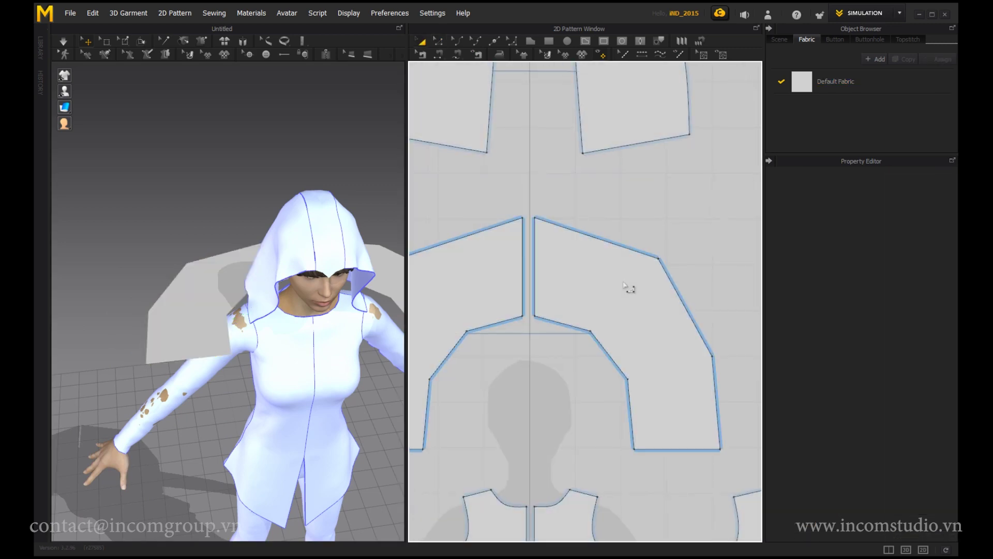
pyautogui.click(628, 287)
pyautogui.moveTo(137, 212); pyautogui.dragTo(217, 217, button='right')
pyautogui.scroll(-3, 478, 293)
pyautogui.moveTo(310, 233); pyautogui.dragTo(217, 216, button='right')
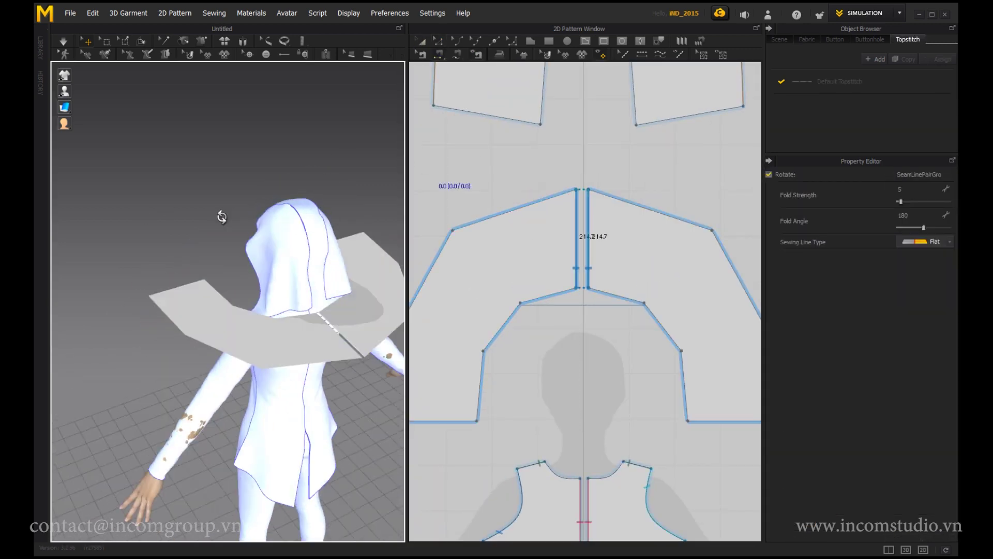
pyautogui.scroll(3, 468, 228)
pyautogui.click(449, 296)
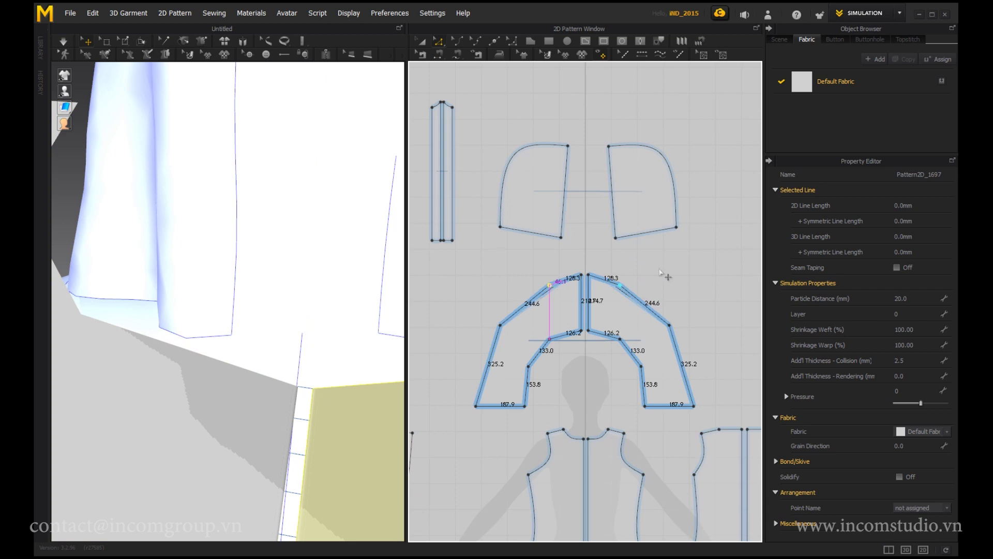
pyautogui.click(612, 306)
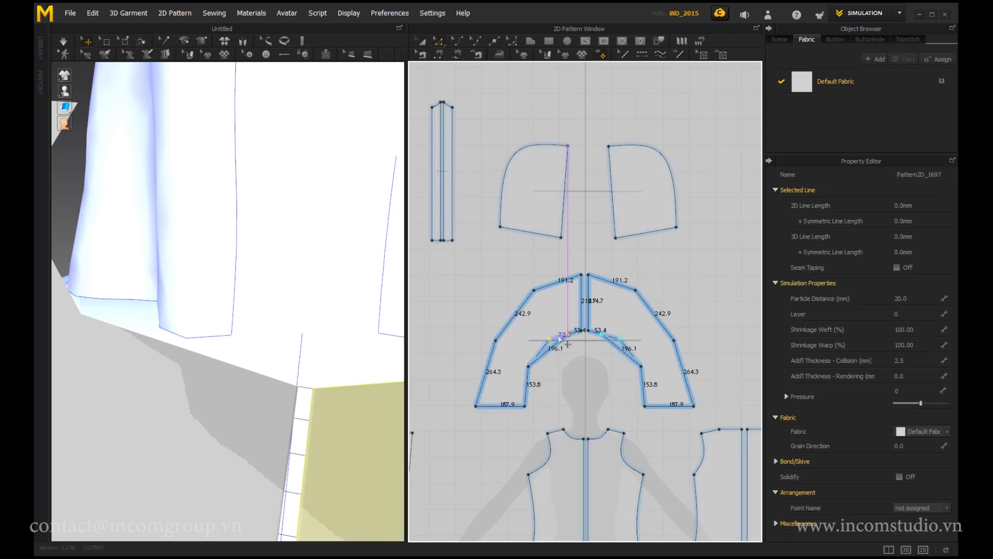
pyautogui.click(536, 368)
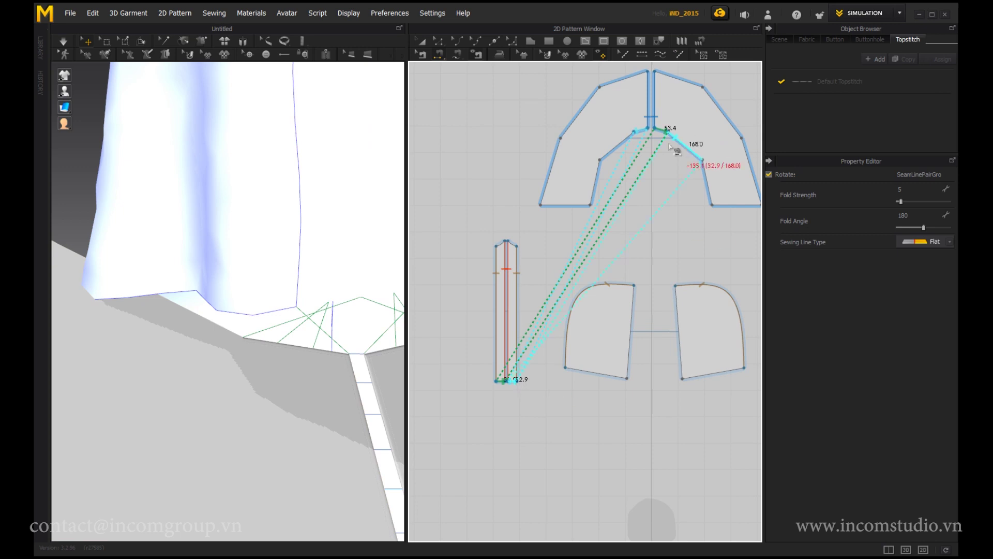
# Sew the hood strip's bottom end to the matching collar neckline segment.
pyautogui.scroll(-5, 187, 215)
pyautogui.scroll(-5, 221, 214)
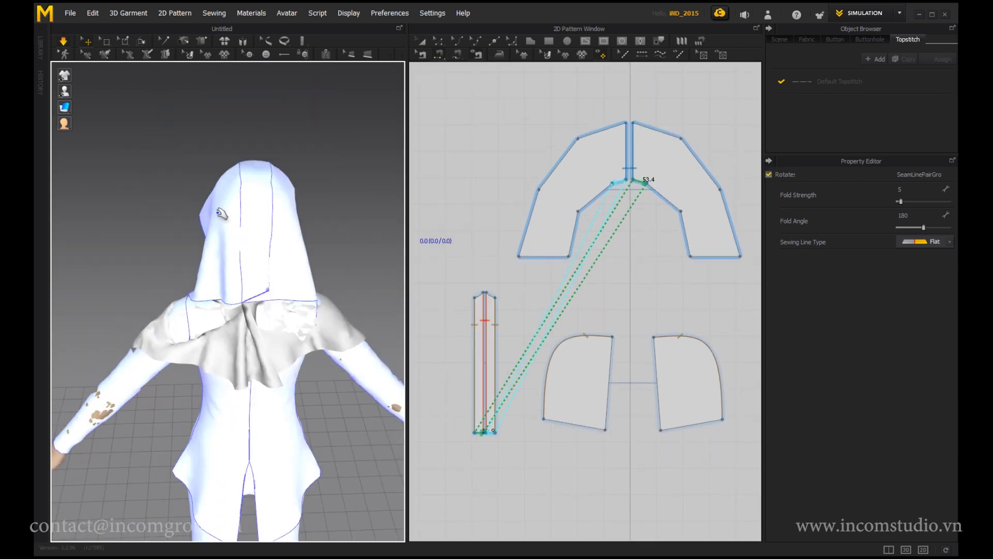
pyautogui.click(660, 177)
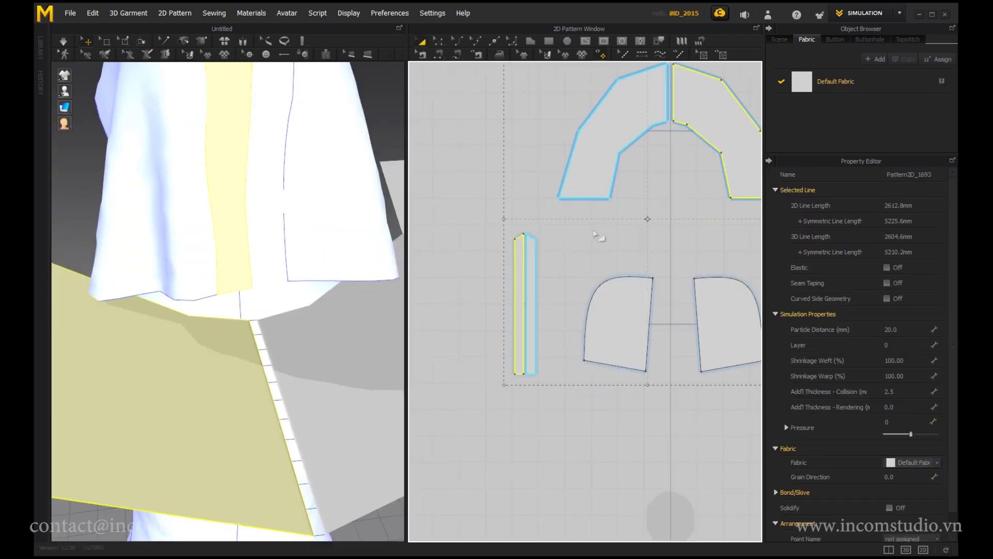
pyautogui.click(551, 331)
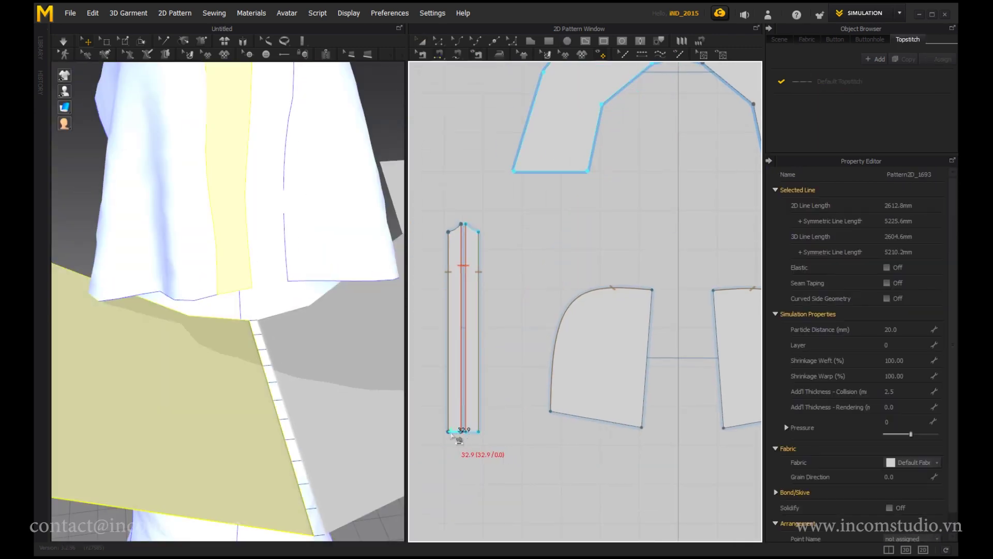
pyautogui.click(653, 125)
pyautogui.click(669, 128)
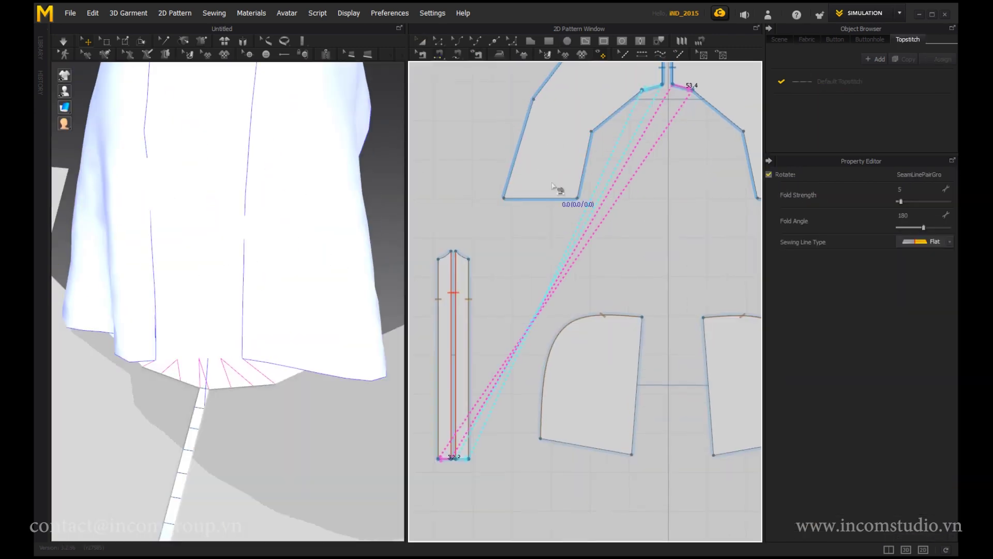
# Sew the collar's curved neckline to the hood panel's bottom edge.
pyautogui.click(596, 185)
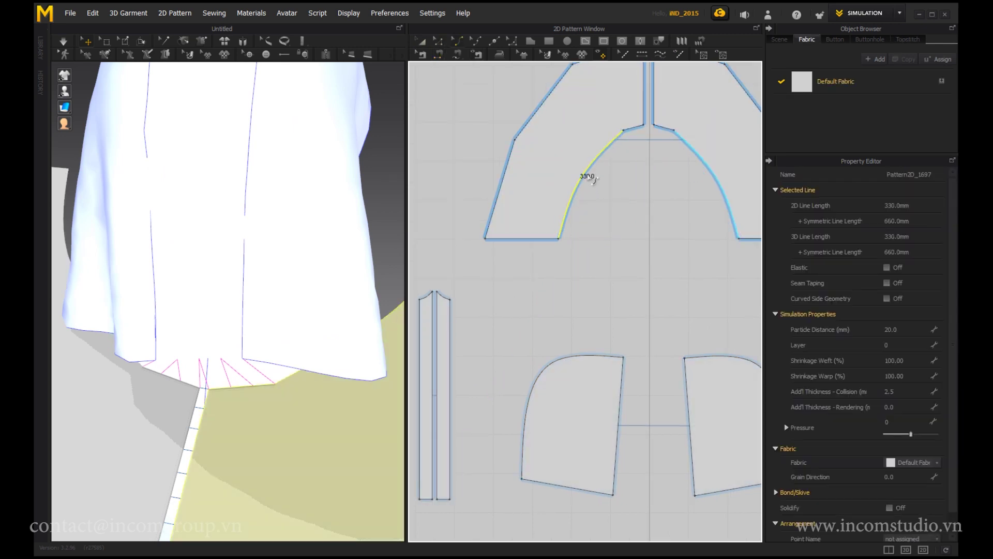
pyautogui.click(588, 172)
pyautogui.click(578, 425)
pyautogui.moveTo(195, 266)
pyautogui.mouseDown(button='right')
pyautogui.moveTo(309, 324)
pyautogui.moveTo(150, 212)
pyautogui.mouseUp(button='right')
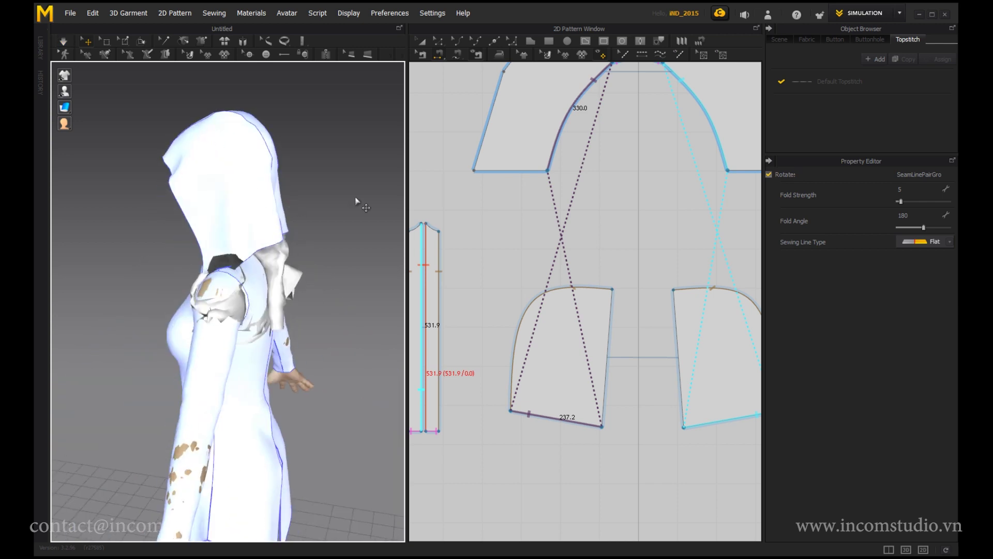
# Select the collar piece and confirm its new layer value.
pyautogui.press('a')
pyautogui.click(656, 120)
pyautogui.press('Return')
pyautogui.scroll(-5, 494, 210)
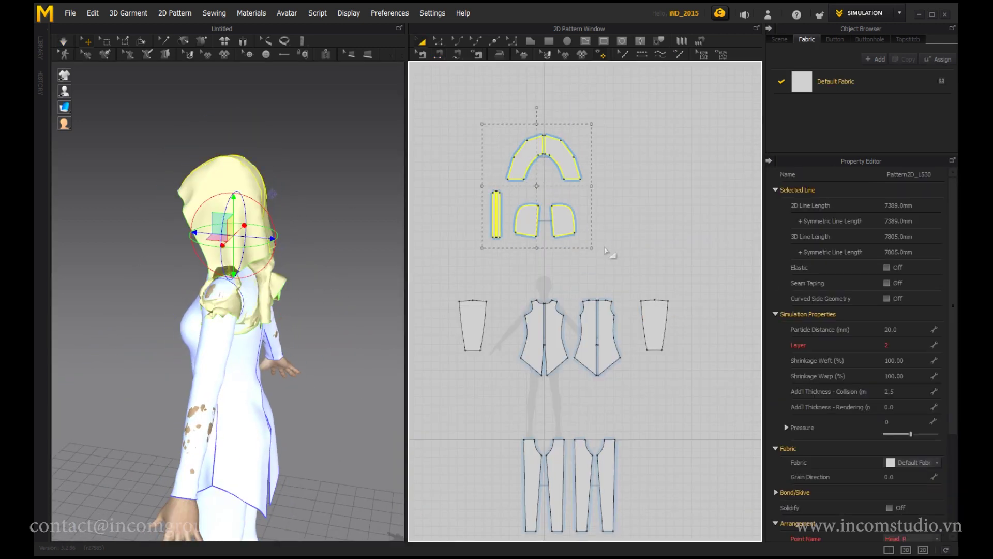
# Select the left cape half, then box-select the collar and hood pieces together.
pyautogui.moveTo(310, 211); pyautogui.dragTo(305, 220, button='right')
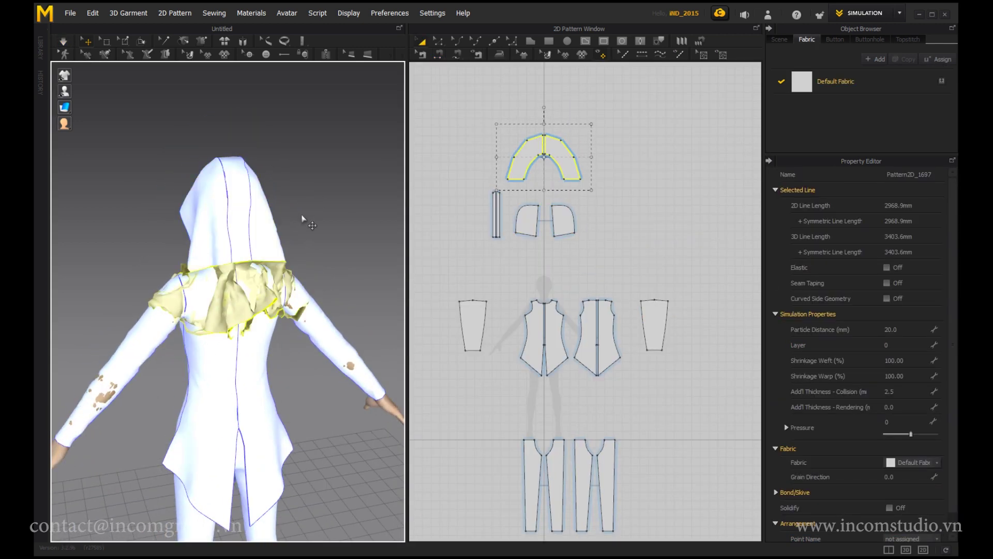
pyautogui.click(290, 290)
pyautogui.scroll(4, 223, 197)
pyautogui.scroll(4, 222, 196)
pyautogui.scroll(2, 222, 193)
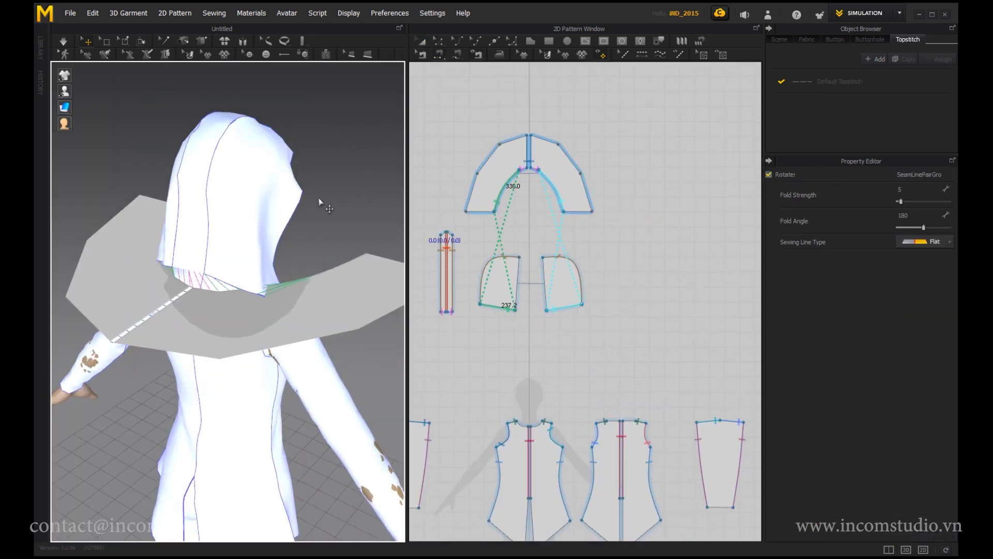
pyautogui.press('q')
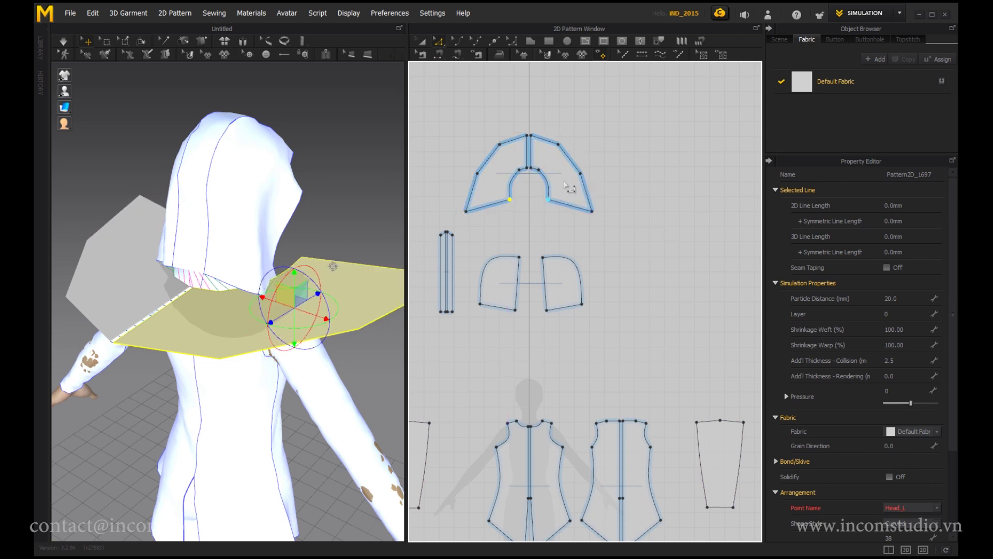
pyautogui.press('a')
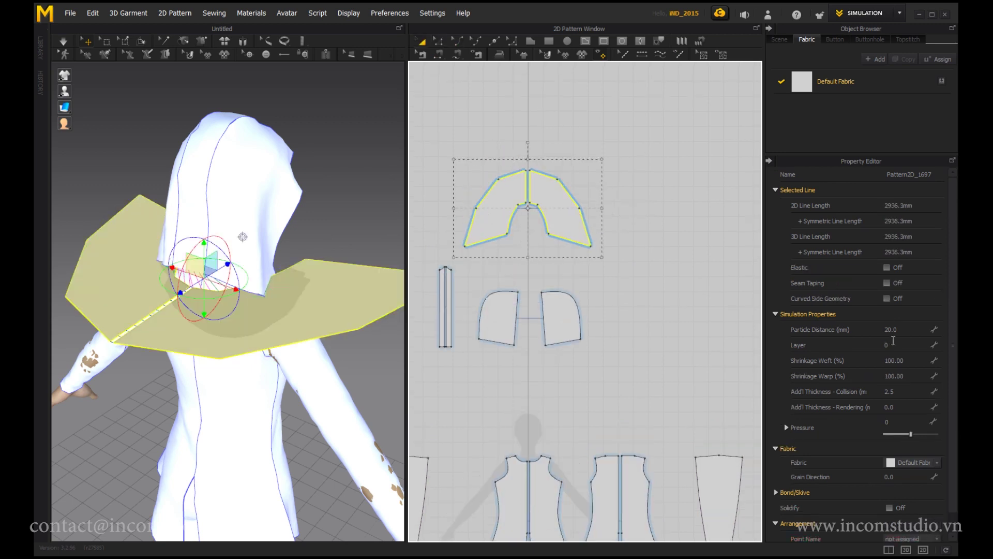
pyautogui.moveTo(610, 361); pyautogui.dragTo(423, 136)
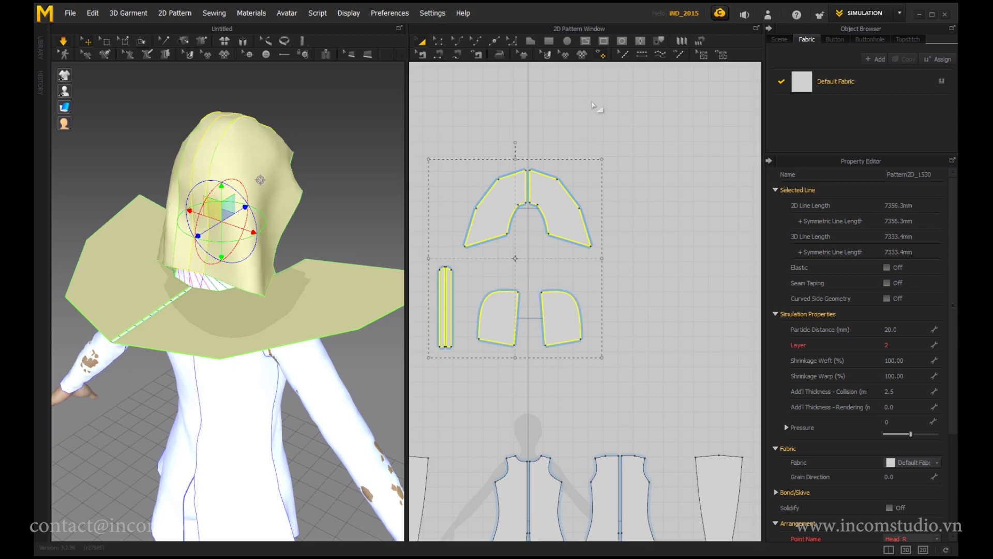
# Simulate the cloth and check the drape from side, front and back views.
pyautogui.press('space')
pyautogui.press('4')
pyautogui.press('2')
pyautogui.press('8')
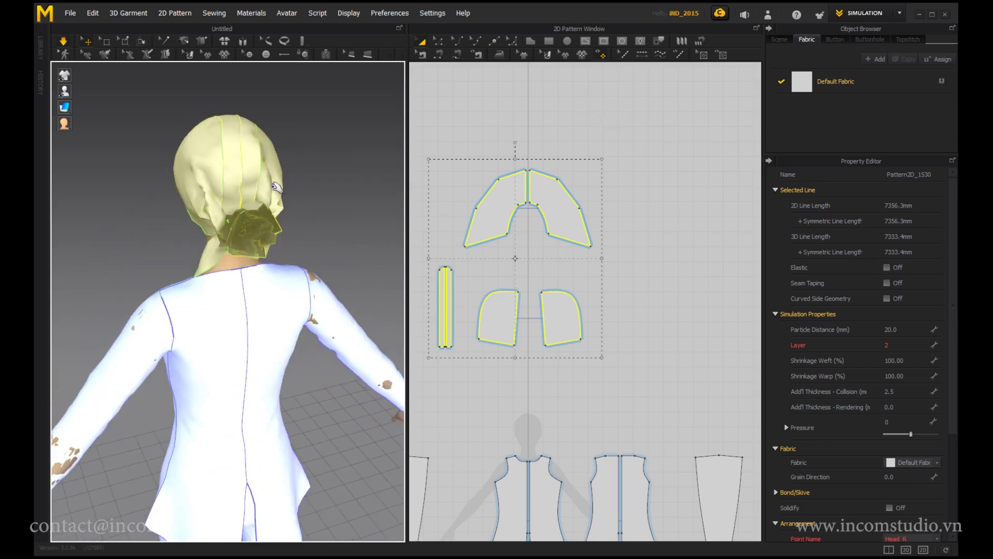
pyautogui.scroll(5, 289, 195)
pyautogui.moveTo(290, 196); pyautogui.dragTo(255, 205, button='right')
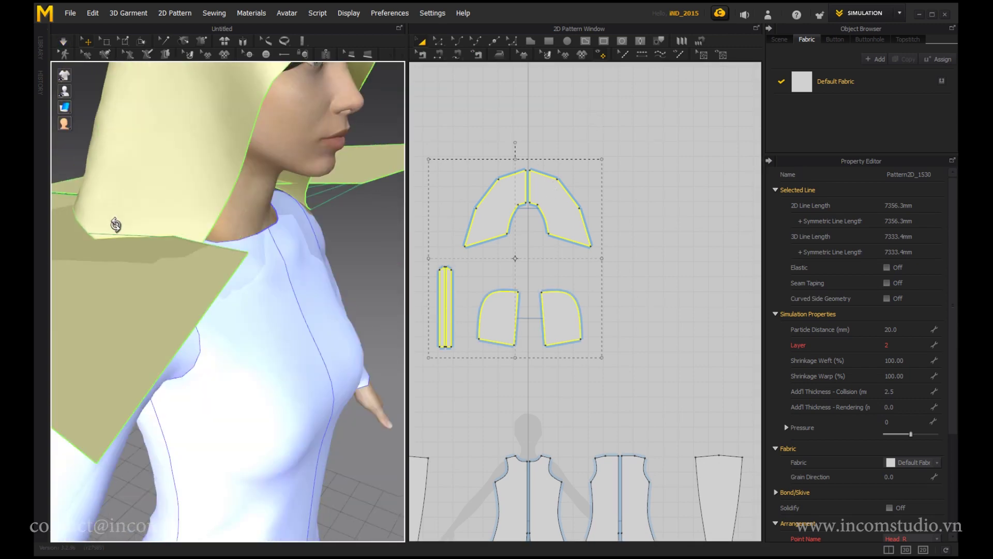
pyautogui.scroll(-2, 187, 199)
# Select both cape halves and set the cape to layer 2.
pyautogui.click(222, 222)
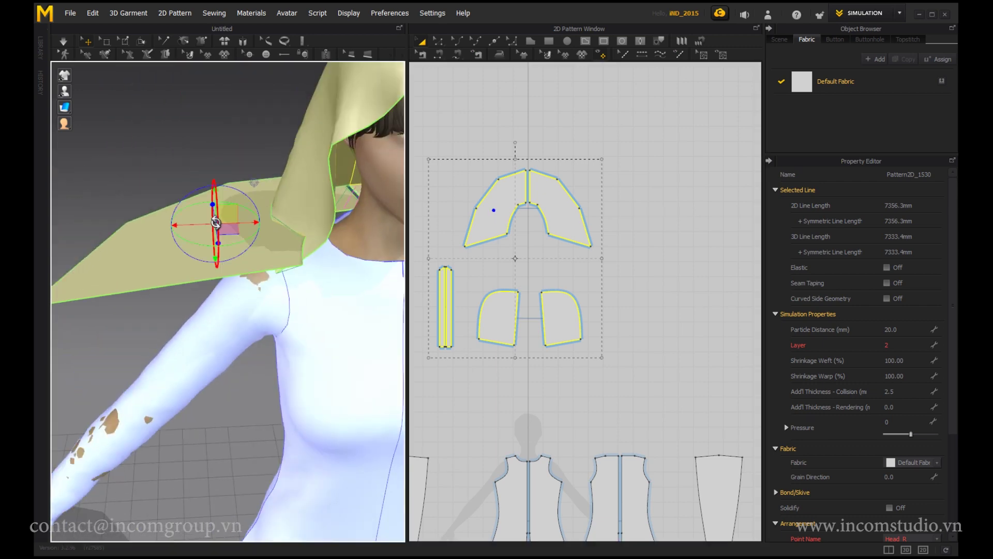
pyautogui.scroll(-2, 222, 222)
pyautogui.click(487, 207)
pyautogui.moveTo(311, 259); pyautogui.dragTo(255, 281, button='right')
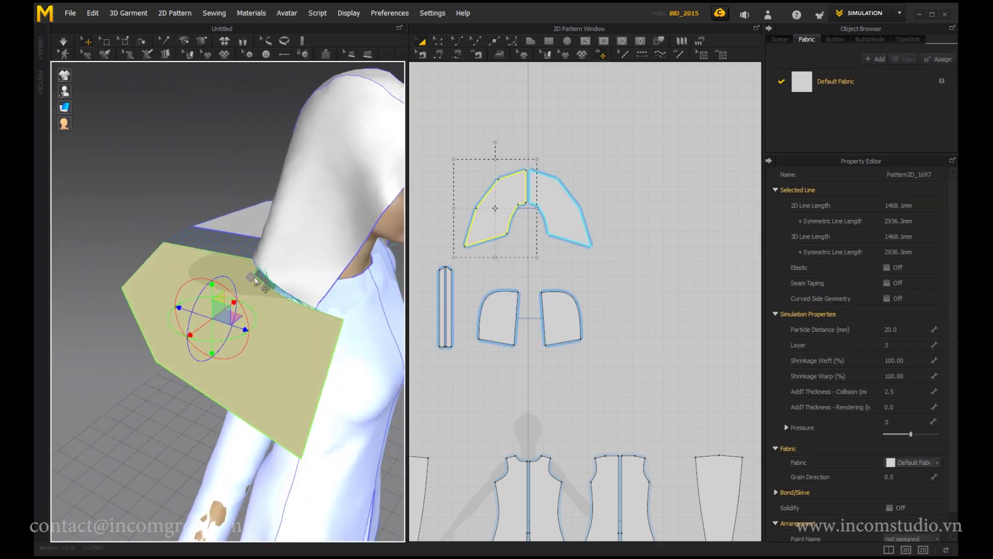
pyautogui.moveTo(229, 341)
pyautogui.mouseDown(button='right')
pyautogui.moveTo(202, 200)
pyautogui.moveTo(283, 111)
pyautogui.moveTo(362, 217)
pyautogui.mouseUp(button='right')
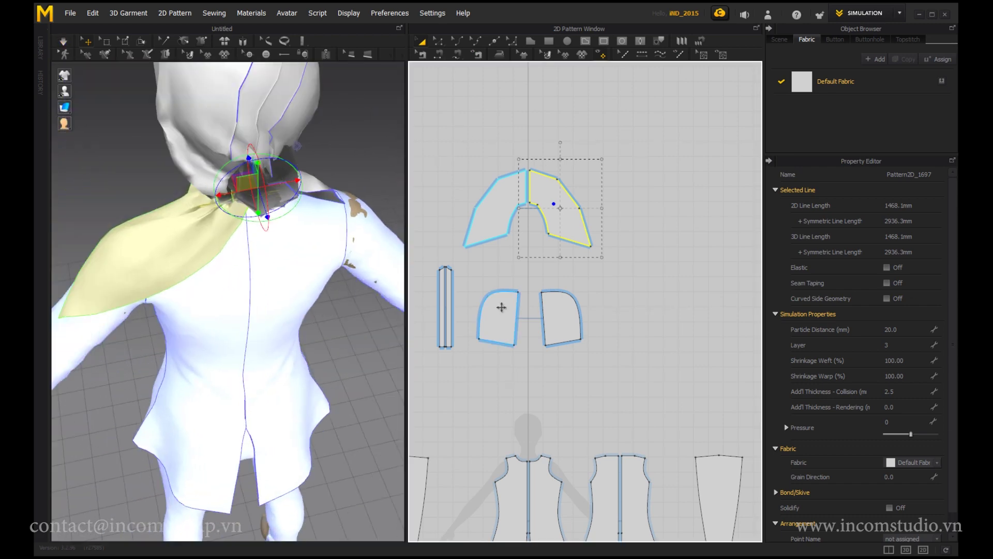
pyautogui.click(587, 298)
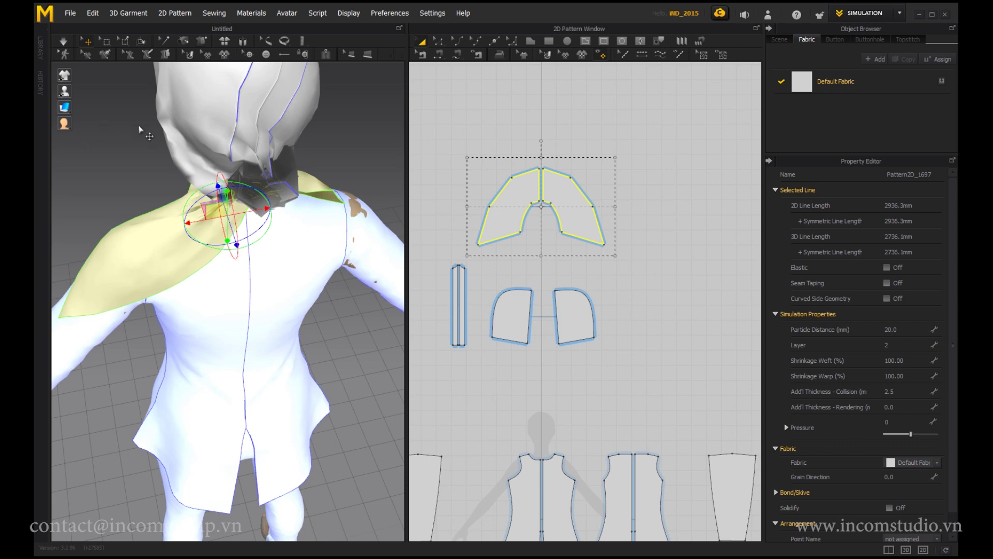
pyautogui.click(201, 155)
pyautogui.press('Return')
# Review the cape from the back and side, and select its 214.7 mm centre line in point editing.
pyautogui.moveTo(223, 284)
pyautogui.mouseDown(button='right')
pyautogui.moveTo(305, 223)
pyautogui.moveTo(196, 187)
pyautogui.mouseUp(button='right')
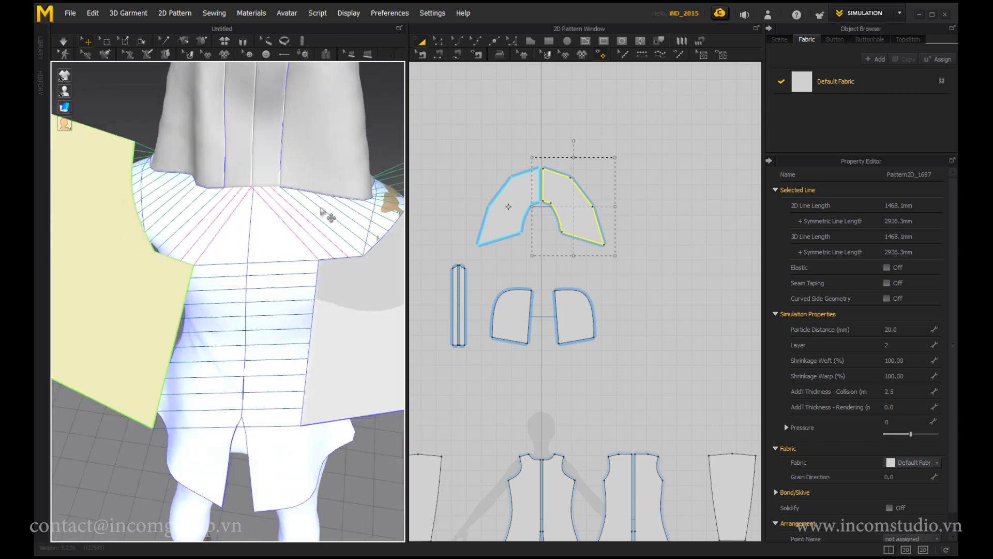
pyautogui.moveTo(196, 187); pyautogui.dragTo(289, 155, button='right')
pyautogui.press('z')
pyautogui.scroll(1, 533, 169)
# Simulate so the shoulder cape drapes, then select the whole cape pattern.
pyautogui.click(535, 207)
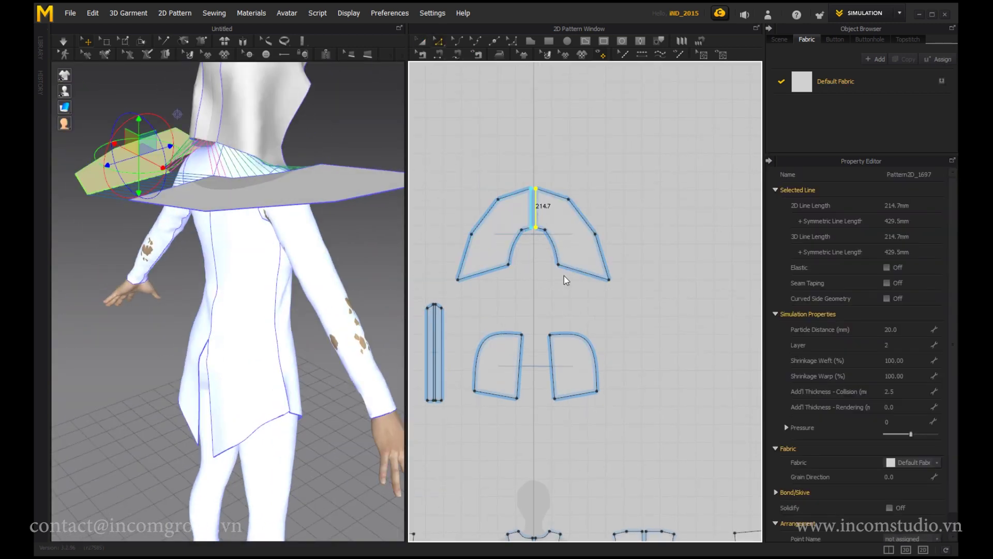
pyautogui.click(215, 171)
pyautogui.press('8')
pyautogui.press('space')
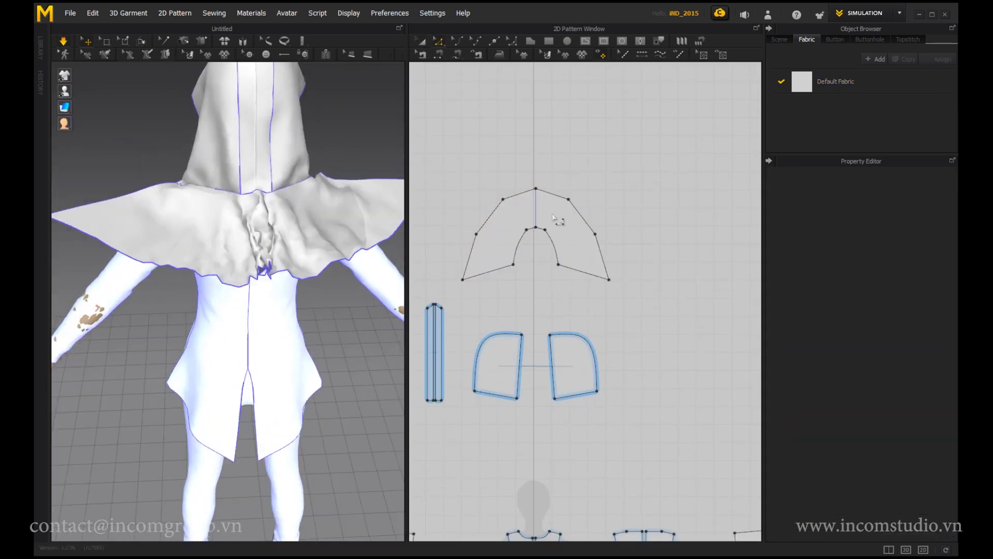
pyautogui.press('a')
pyautogui.click(538, 207)
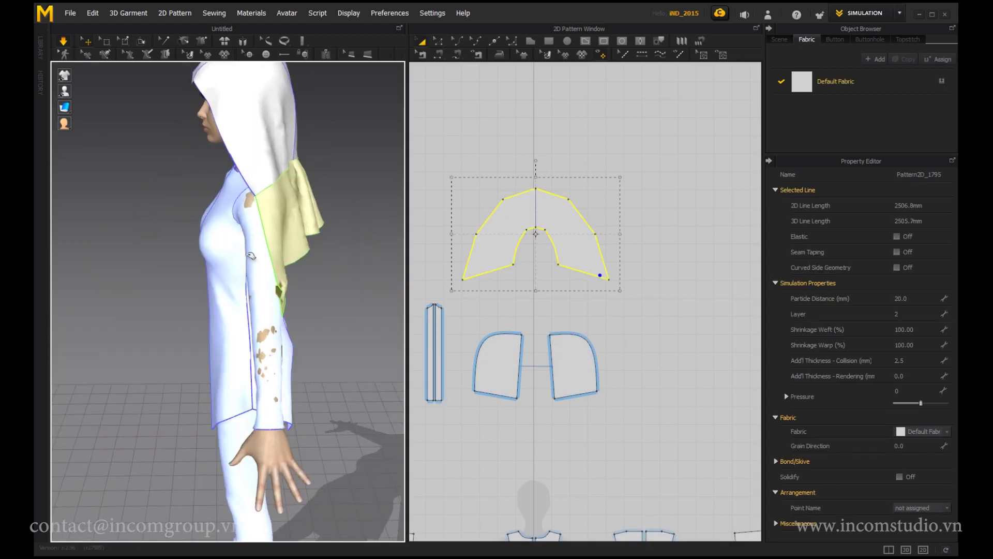
# Orbit around the avatar to check the cape's drape from the side and front.
pyautogui.moveTo(598, 271)
pyautogui.mouseDown(button='right')
pyautogui.moveTo(209, 203)
pyautogui.moveTo(305, 231)
pyautogui.mouseUp(button='right')
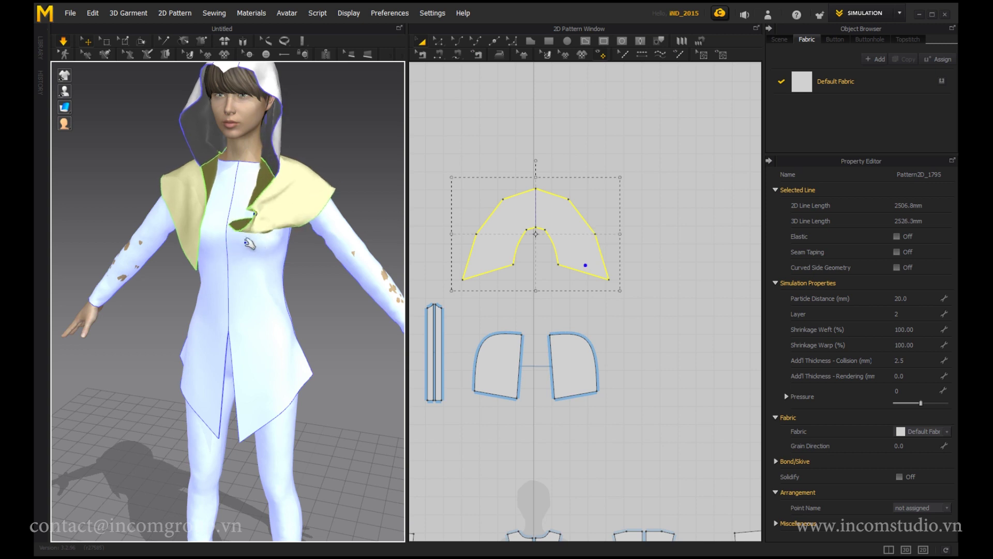
pyautogui.moveTo(250, 243); pyautogui.dragTo(204, 232, button='right')
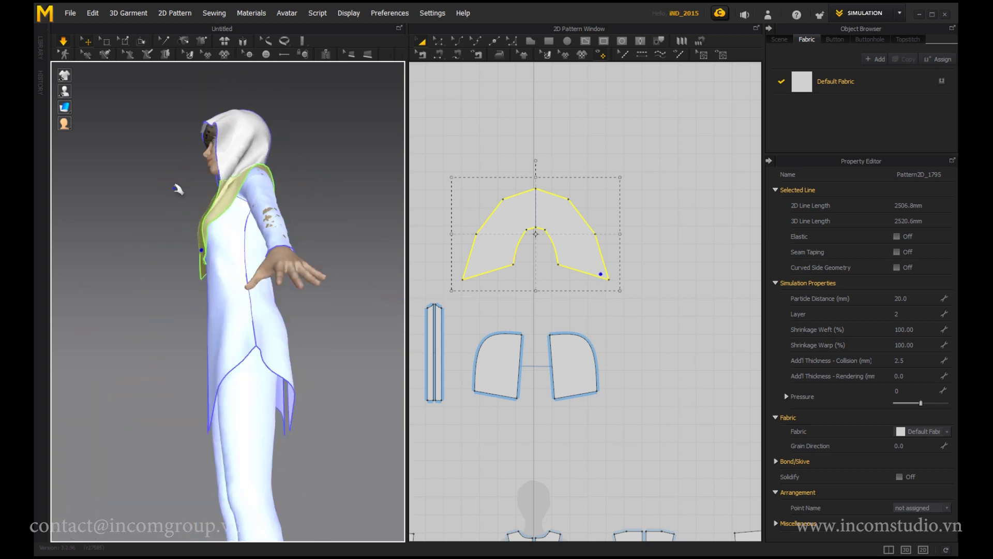
pyautogui.moveTo(177, 189)
pyautogui.mouseDown(button='right')
pyautogui.moveTo(228, 213)
pyautogui.moveTo(116, 182)
pyautogui.moveTo(312, 218)
pyautogui.mouseUp(button='right')
pyautogui.moveTo(143, 214); pyautogui.dragTo(250, 315, button='right')
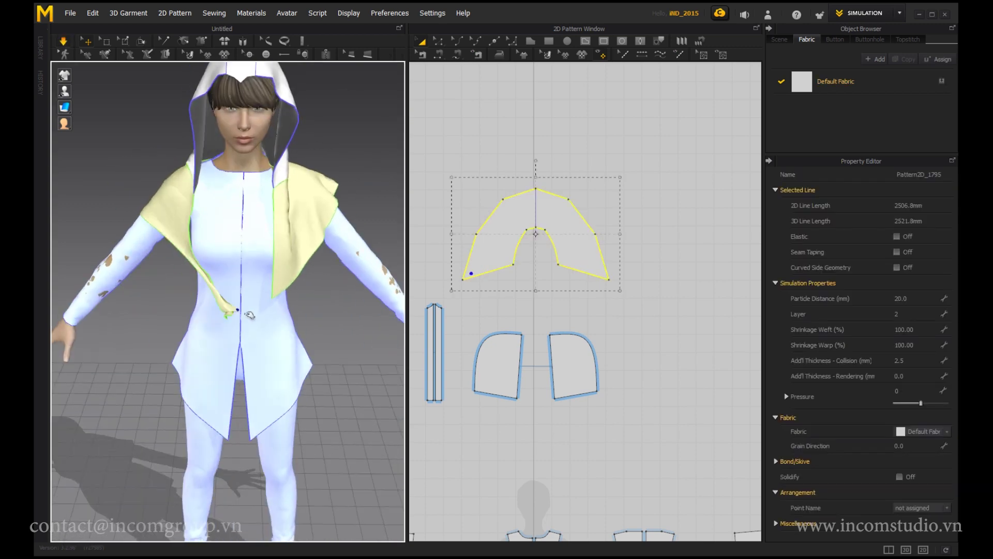
pyautogui.moveTo(239, 234); pyautogui.dragTo(314, 141, button='right')
pyautogui.click(335, 186)
pyautogui.moveTo(335, 186)
pyautogui.mouseDown(button='right')
pyautogui.moveTo(94, 238)
pyautogui.moveTo(252, 241)
pyautogui.moveTo(252, 166)
pyautogui.moveTo(341, 205)
pyautogui.mouseUp(button='right')
# Tack the cape's front corner to the front bodice neckline.
pyautogui.moveTo(518, 465); pyautogui.dragTo(517, 331, button='middle')
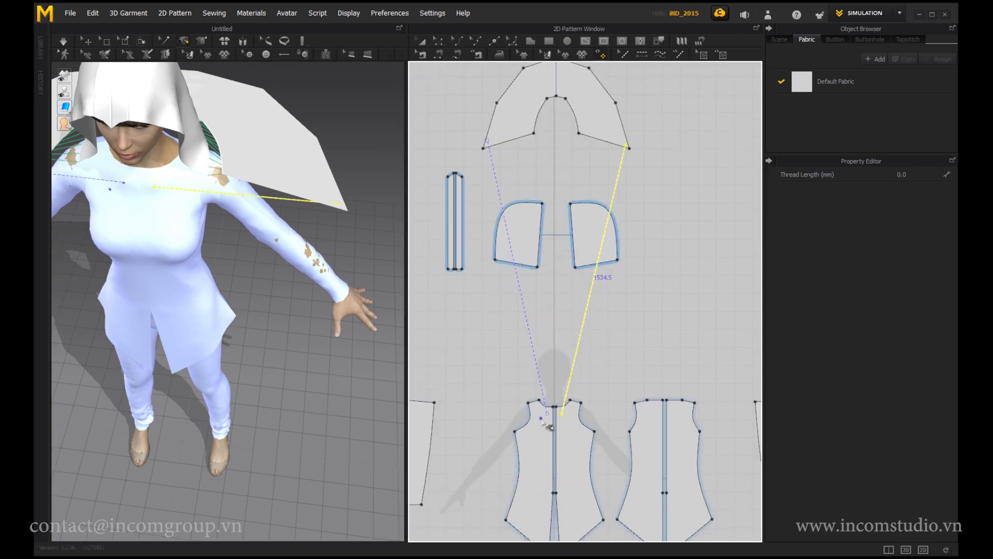
pyautogui.scroll(5, 456, 355)
pyautogui.click(505, 355)
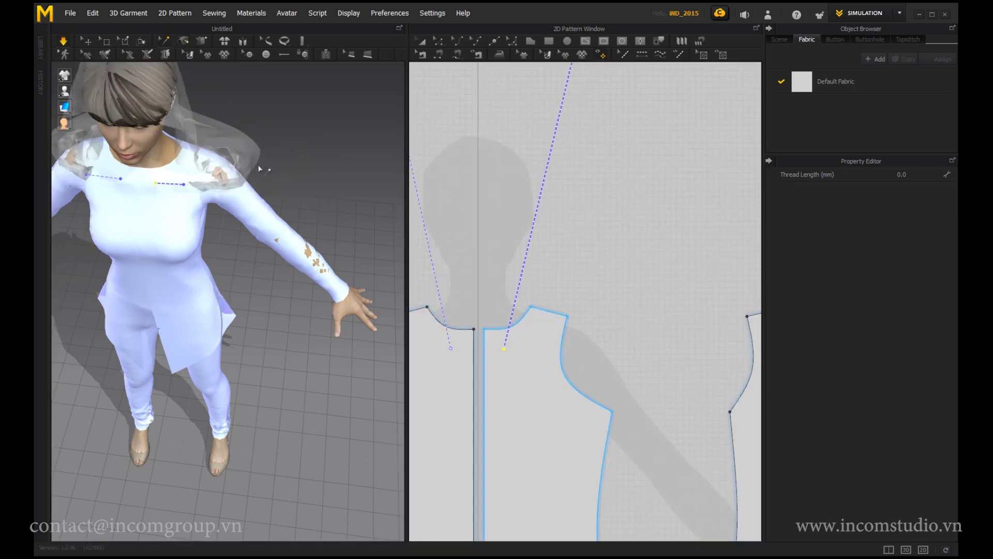
pyautogui.moveTo(233, 202)
pyautogui.mouseDown(button='right')
pyautogui.moveTo(148, 201)
pyautogui.moveTo(220, 209)
pyautogui.mouseUp(button='right')
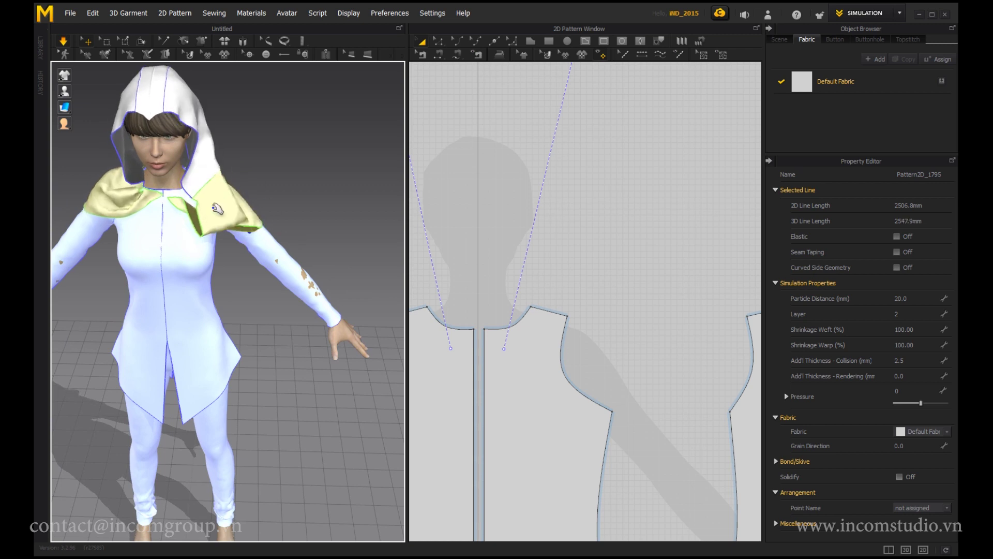
pyautogui.scroll(-5, 506, 297)
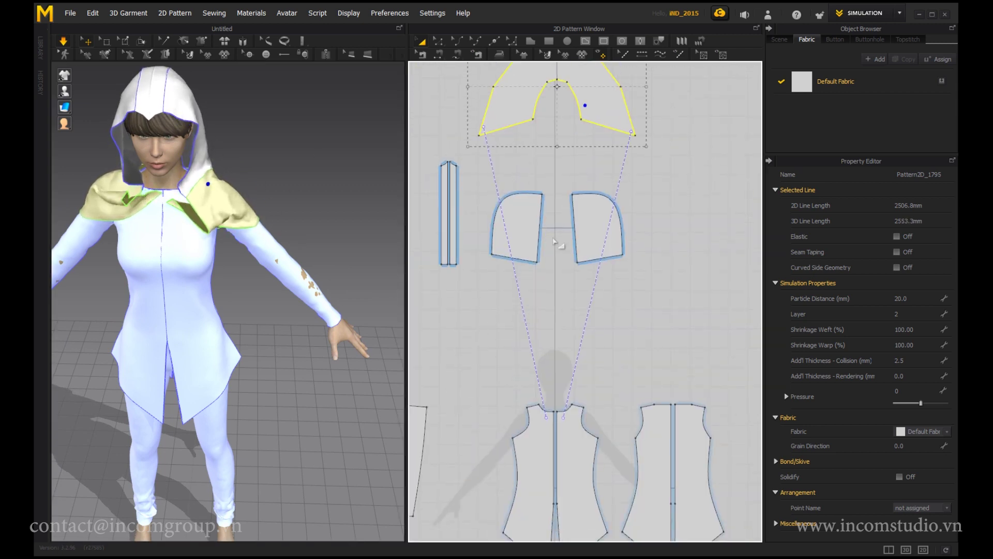
pyautogui.scroll(4, 509, 252)
pyautogui.moveTo(507, 256); pyautogui.dragTo(625, 228, button='middle')
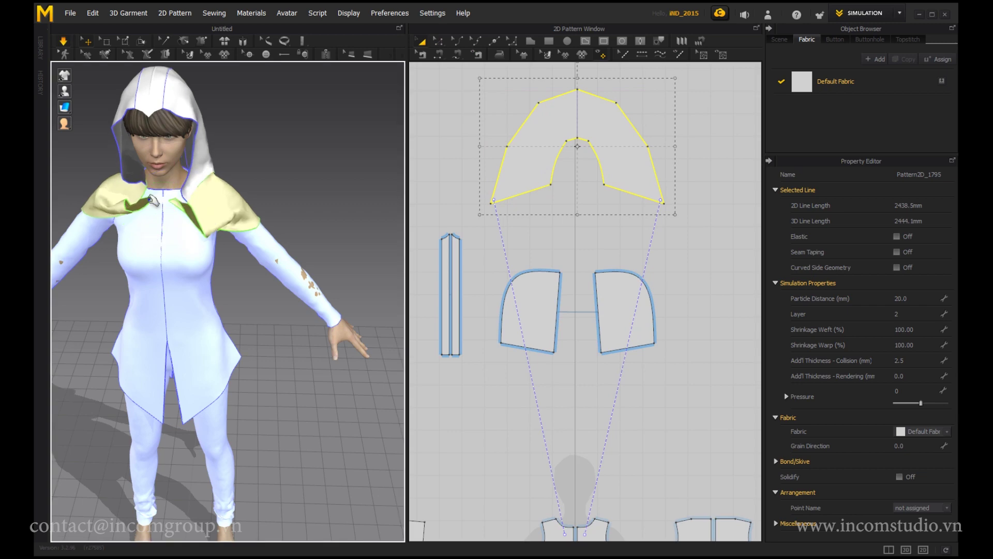
# Select the hood's left panel and centre strip in the 3D view.
pyautogui.click(155, 91)
pyautogui.moveTo(135, 166)
pyautogui.mouseDown(button='right')
pyautogui.moveTo(222, 163)
pyautogui.moveTo(222, 137)
pyautogui.moveTo(186, 119)
pyautogui.moveTo(192, 139)
pyautogui.mouseUp(button='right')
pyautogui.click(158, 102)
pyautogui.moveTo(228, 258); pyautogui.dragTo(269, 259, button='right')
pyautogui.press('z')
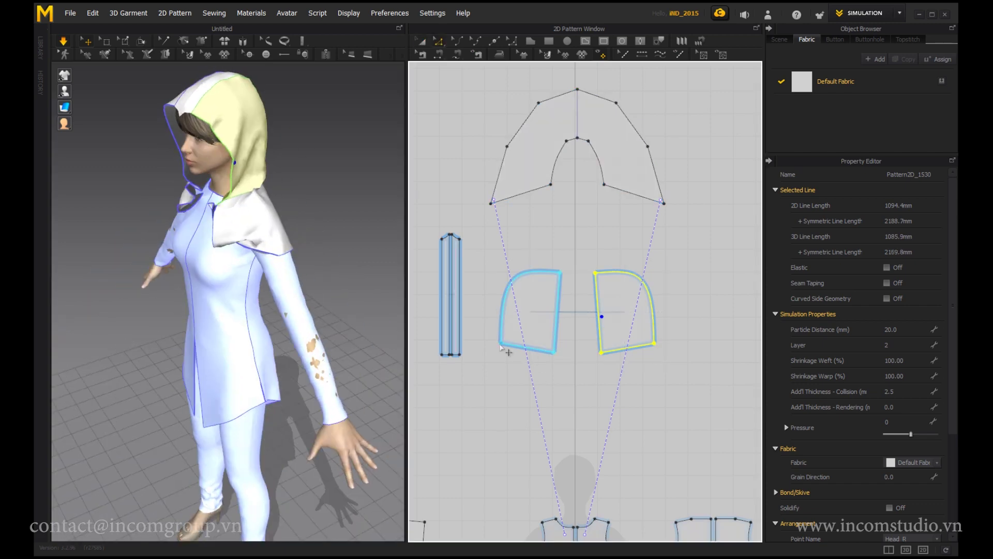
pyautogui.moveTo(208, 199)
pyautogui.mouseDown(button='right')
pyautogui.moveTo(284, 166)
pyautogui.moveTo(328, 239)
pyautogui.mouseUp(button='right')
# Select the hood side pieces and the left hood piece's curved edge.
pyautogui.click(228, 142)
pyautogui.press('2')
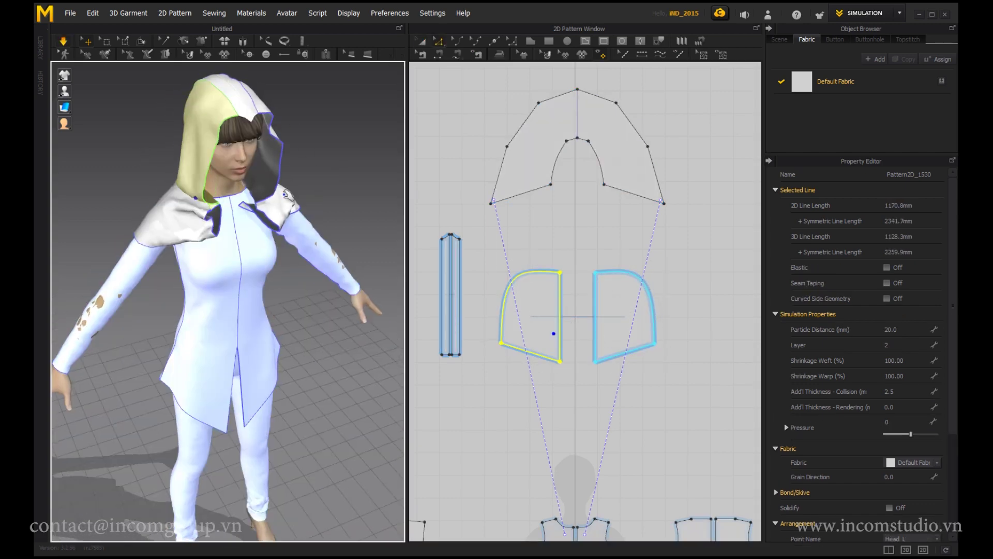
pyautogui.click(239, 113)
pyautogui.moveTo(227, 145); pyautogui.dragTo(269, 155, button='right')
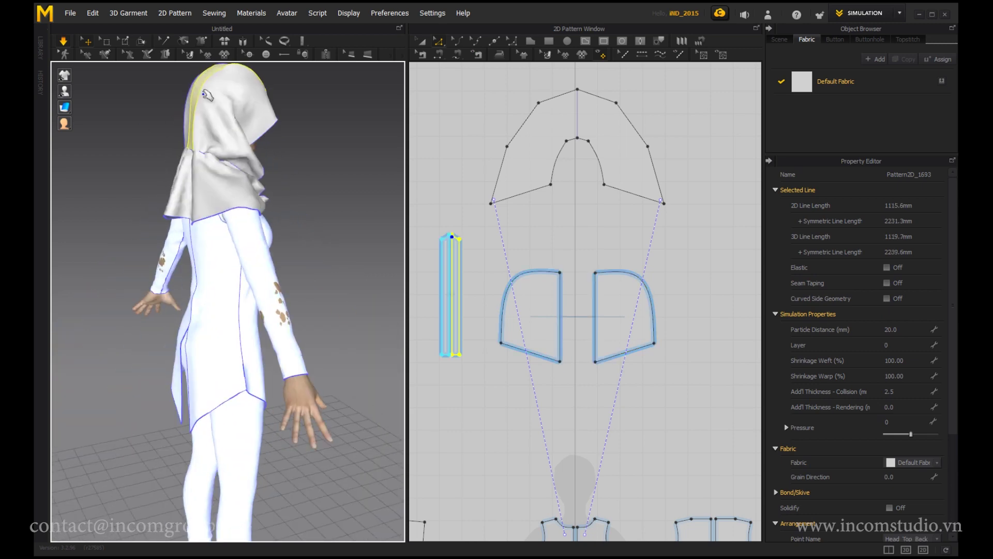
pyautogui.click(207, 83)
pyautogui.click(511, 282)
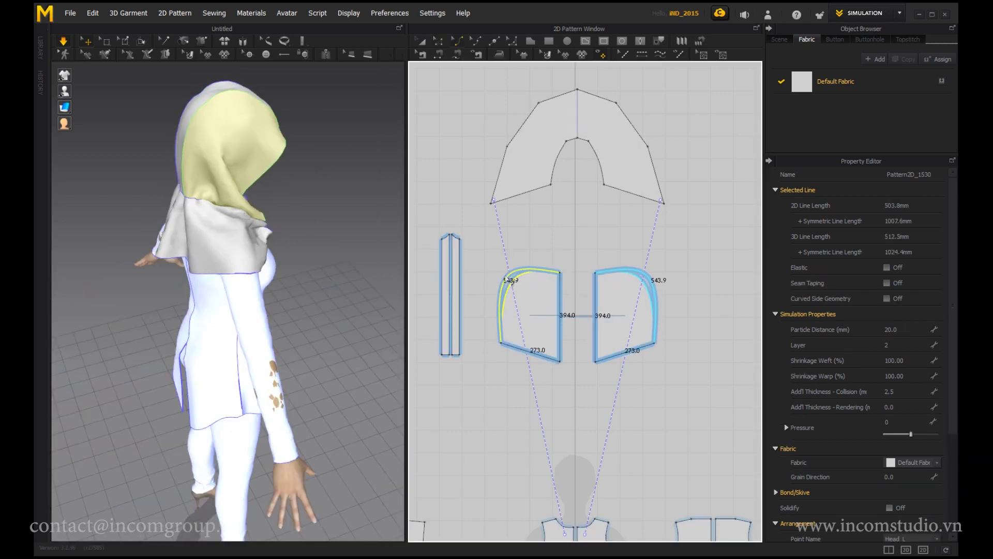
# Reset the hood flat and redrape it over the head above the cape.
pyautogui.click(201, 168)
pyautogui.hotkey('ctrl', 'z')
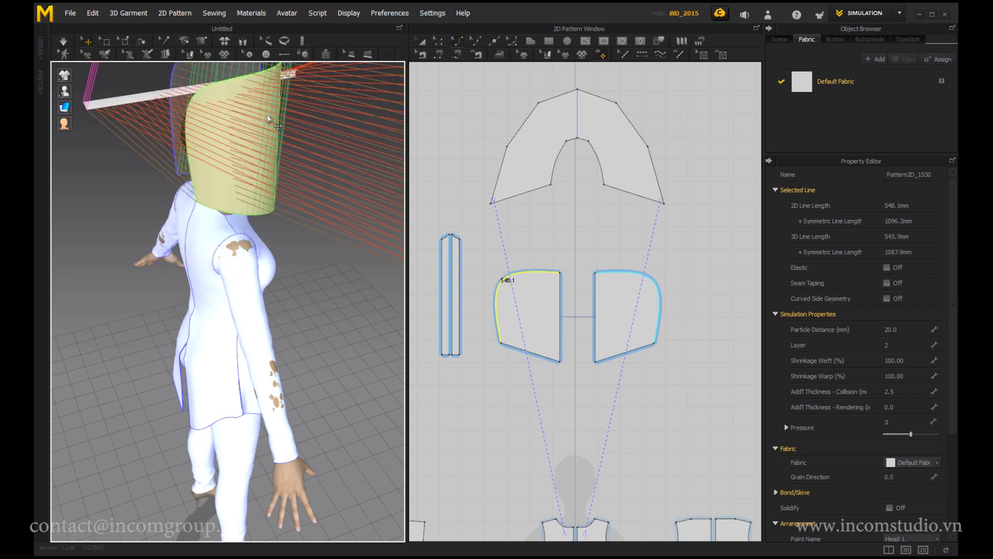
pyautogui.hotkey('ctrl', 'y')
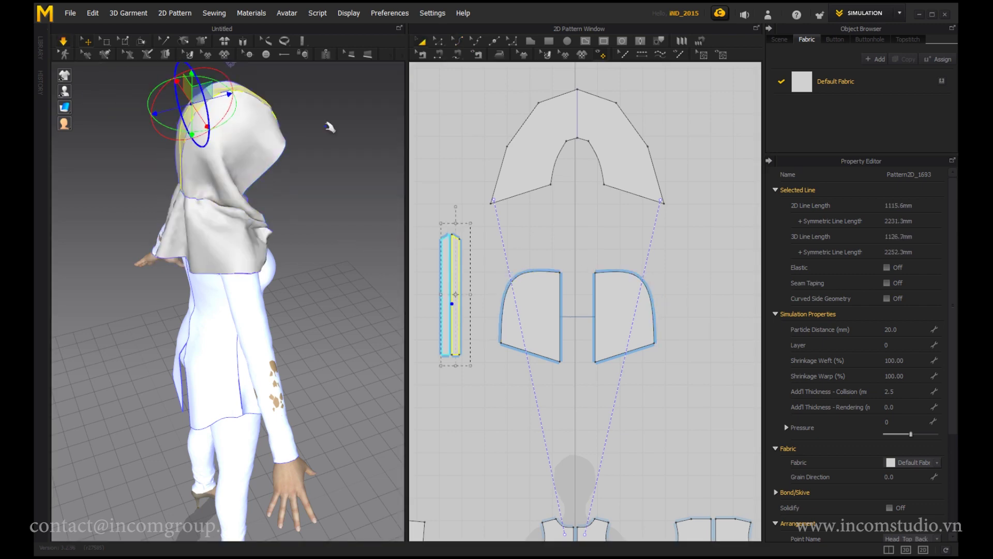
pyautogui.click(165, 139)
pyautogui.moveTo(324, 160)
pyautogui.mouseDown(button='right')
pyautogui.moveTo(250, 160)
pyautogui.moveTo(261, 167)
pyautogui.moveTo(233, 207)
pyautogui.mouseUp(button='right')
pyautogui.scroll(5, 250, 160)
pyautogui.click(243, 170)
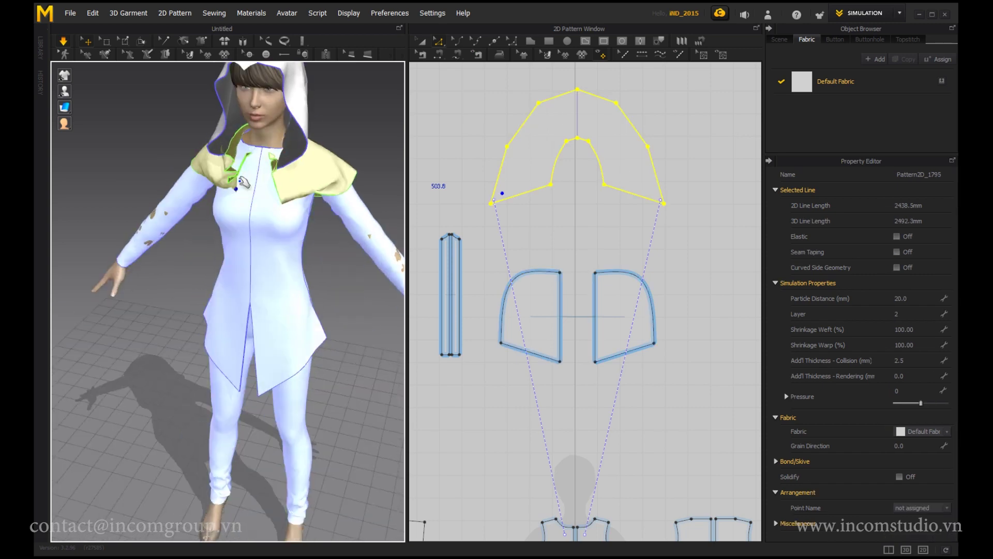
# Tack a bodice neckline point to the cape's lower-left edge, then select the cape.
pyautogui.scroll(3, 233, 207)
pyautogui.scroll(-2, 575, 379)
pyautogui.scroll(-1, 574, 379)
pyautogui.press('m')
pyautogui.click(575, 375)
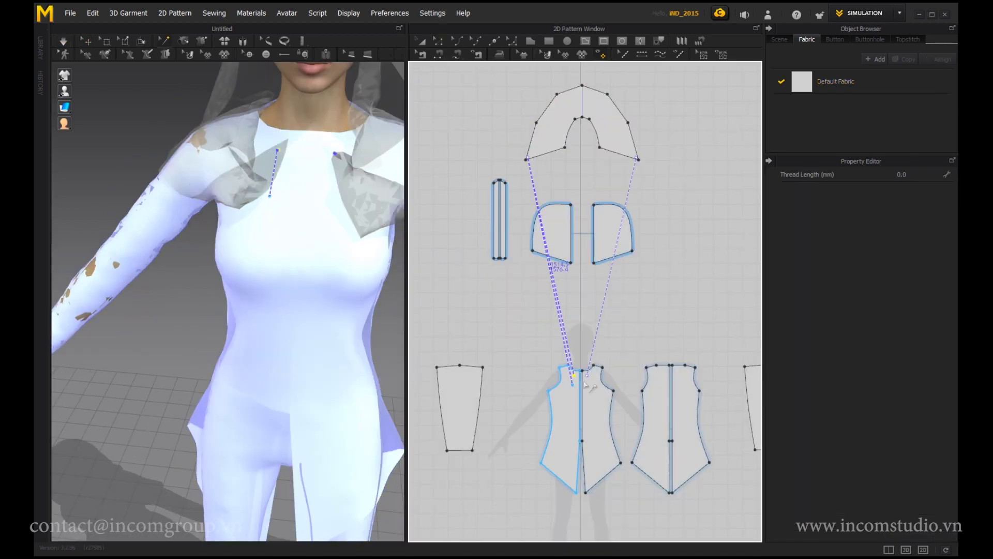
pyautogui.click(528, 158)
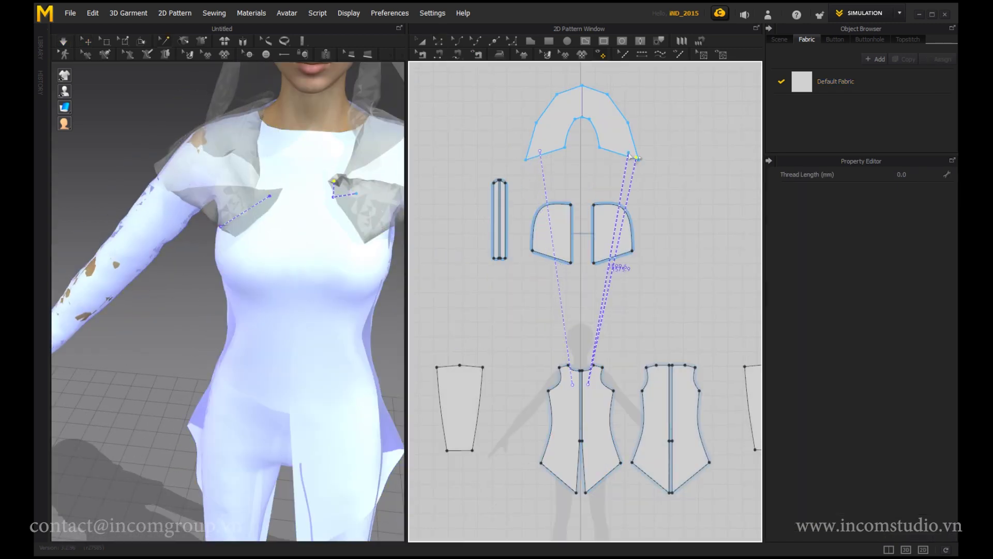
pyautogui.press('a')
pyautogui.click(533, 160)
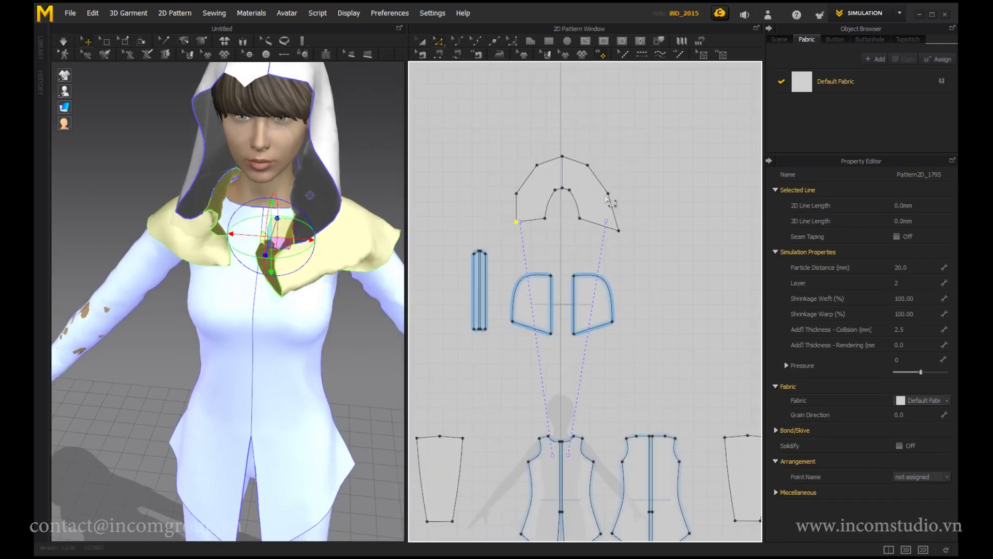
# Tack the cape's right corner, reshape its corner and upper-right edge, and select the right hood piece.
pyautogui.scroll(3, 609, 201)
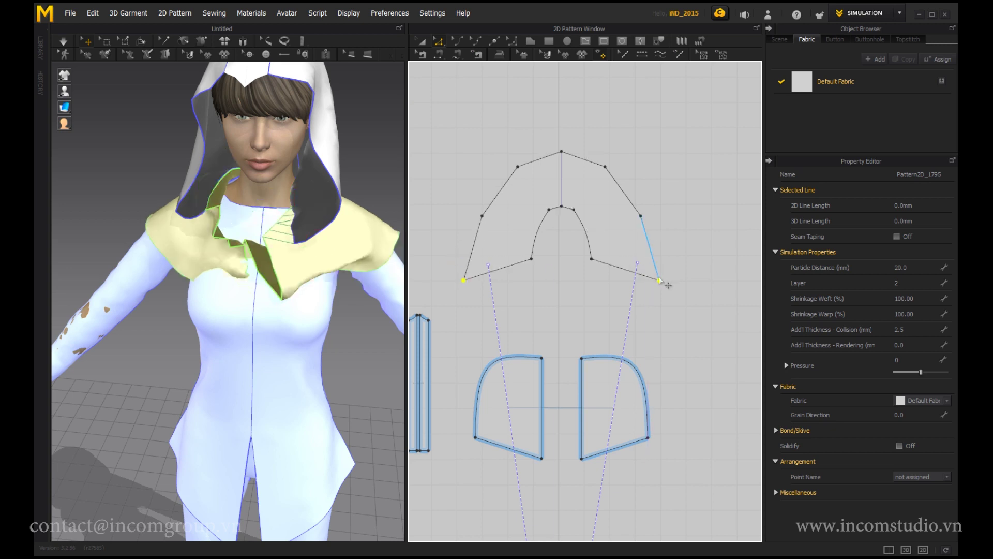
pyautogui.click(663, 278)
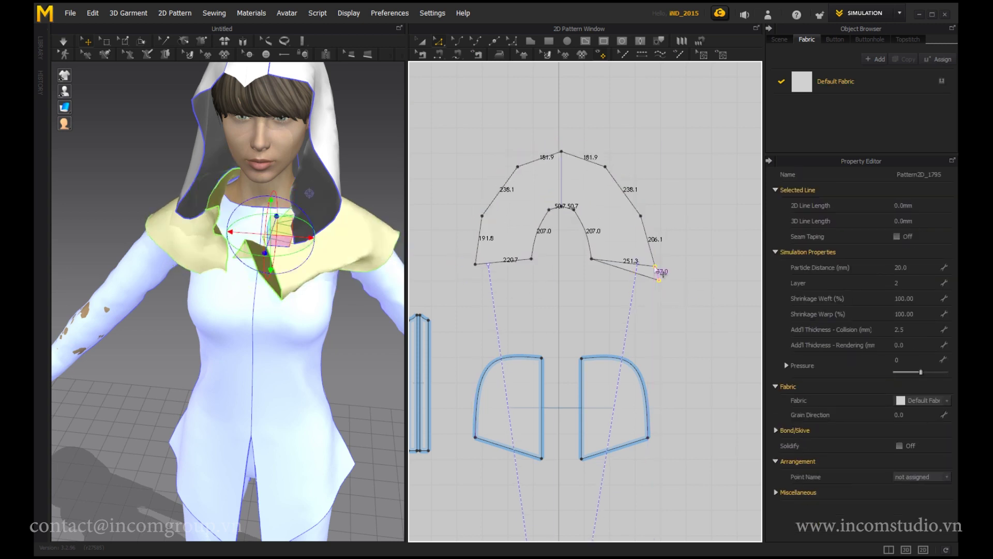
pyautogui.press('z')
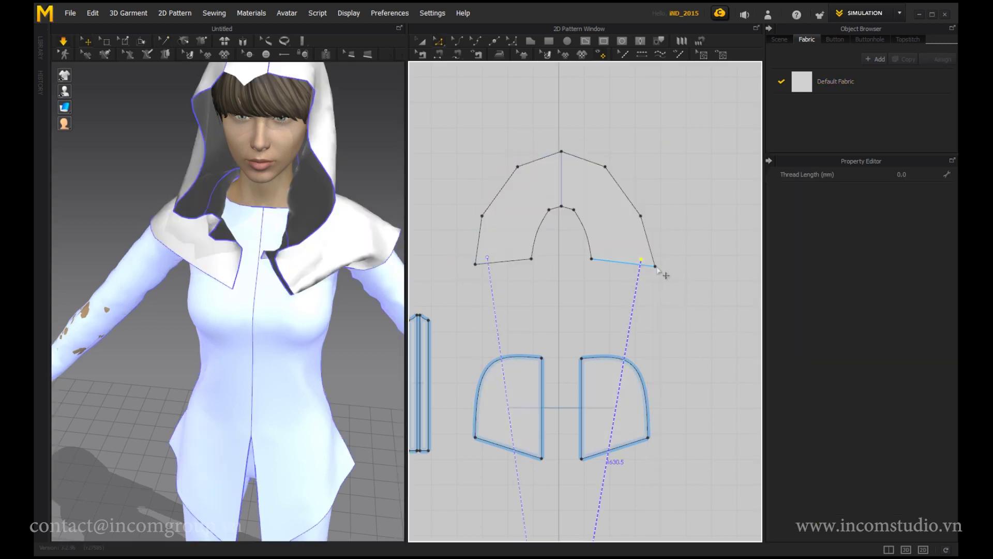
pyautogui.click(481, 264)
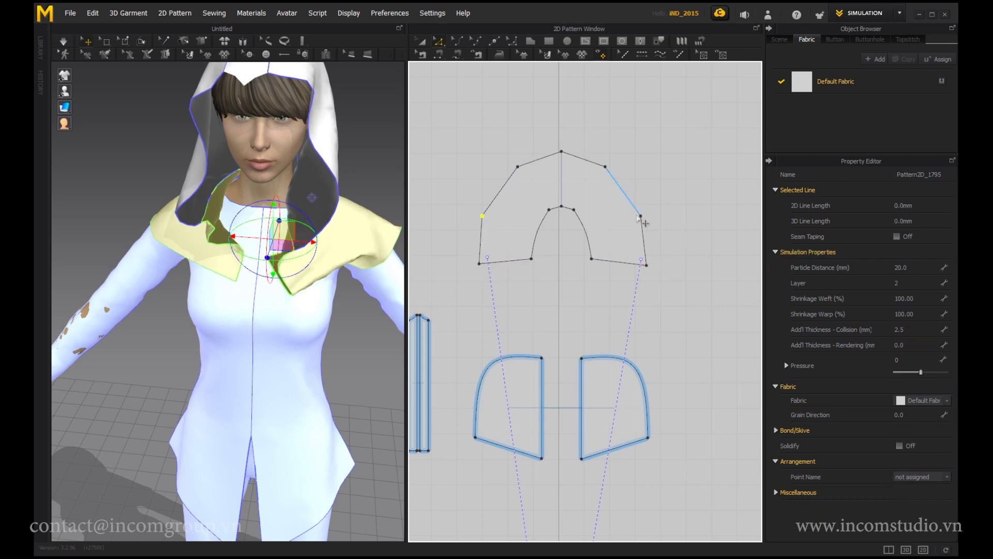
pyautogui.click(641, 217)
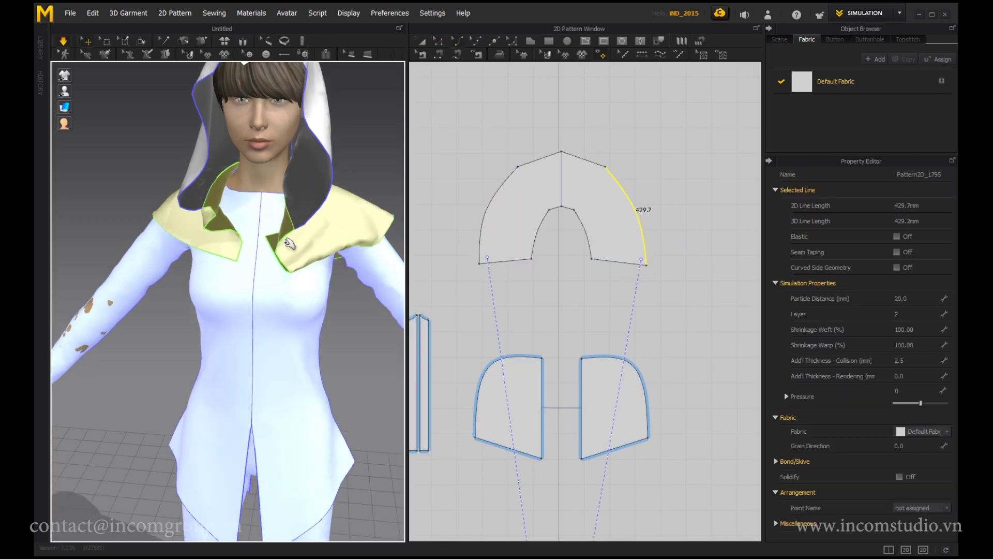
pyautogui.click(303, 111)
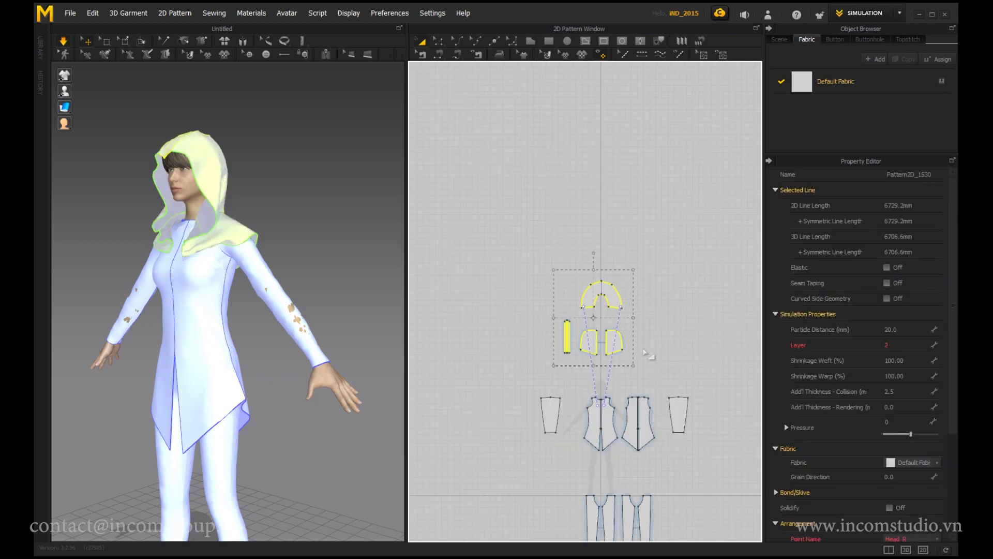
pyautogui.moveTo(239, 195); pyautogui.dragTo(313, 196, button='right')
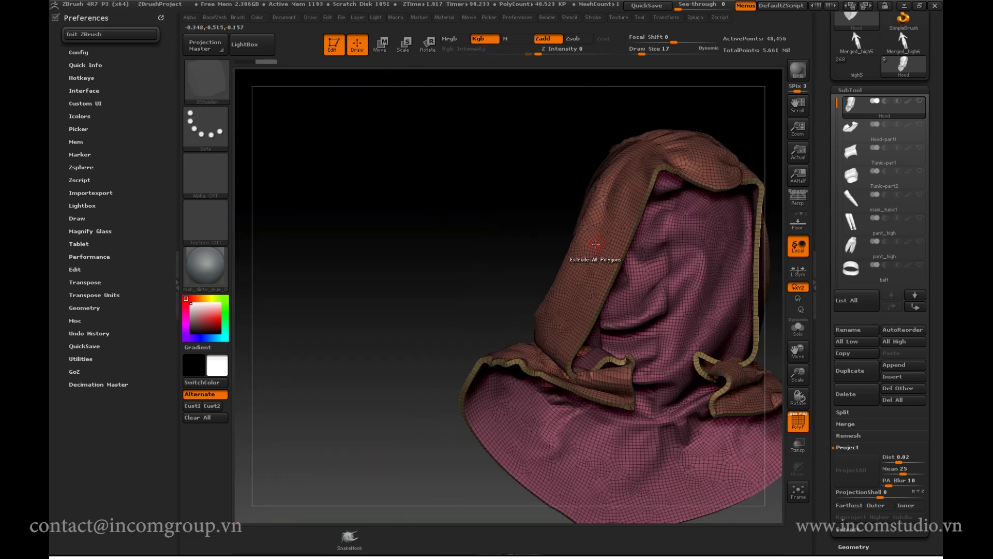
# Set brush Auto Masking to Mask By Polygroups 100, show PolyF, and orbit onto the hood.
pyautogui.press('b')
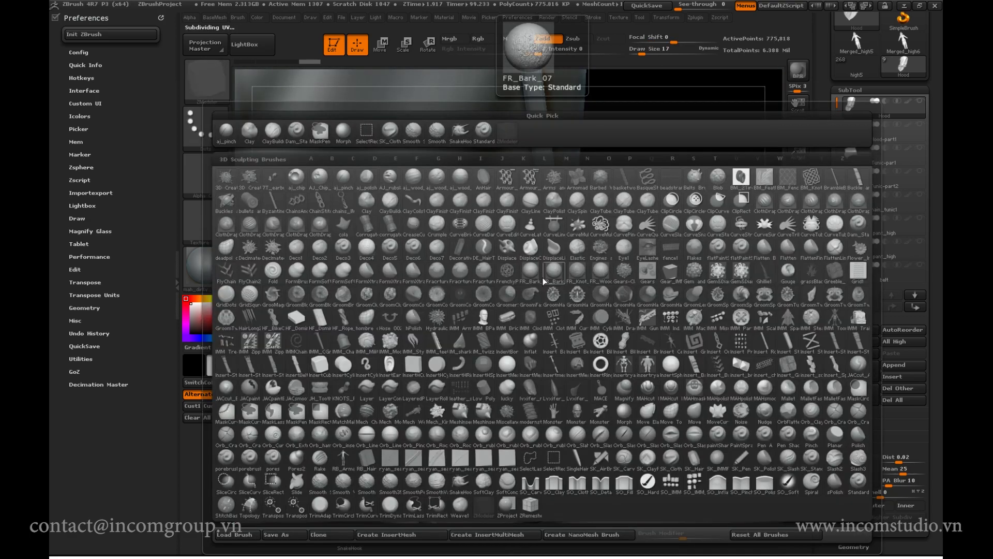
pyautogui.click(240, 20)
pyautogui.moveTo(143, 311); pyautogui.dragTo(498, 311)
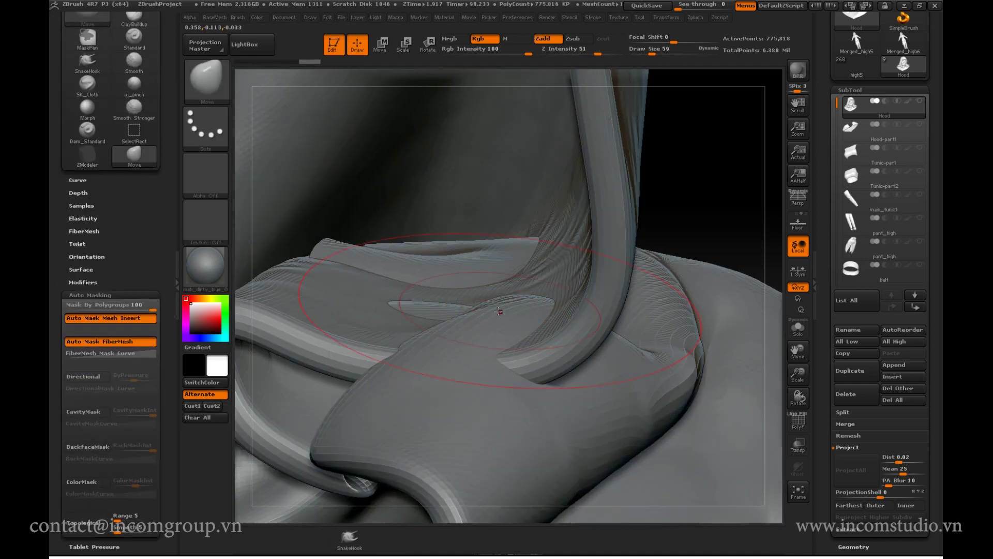
pyautogui.hotkey('shift', 'f')
pyautogui.moveTo(432, 316)
pyautogui.mouseDown()
pyautogui.moveTo(455, 298)
pyautogui.moveTo(578, 288)
pyautogui.mouseUp()
pyautogui.moveTo(439, 335)
pyautogui.mouseDown()
pyautogui.moveTo(518, 343)
pyautogui.moveTo(524, 353)
pyautogui.mouseUp()
pyautogui.press('s')
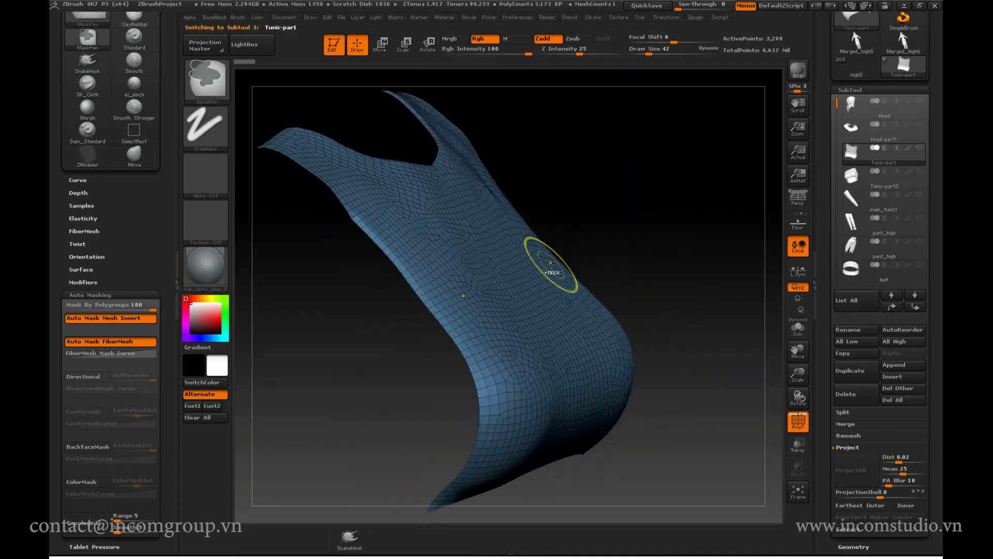
# Switch to the Tunic-part2 subtool and orbit around to inspect its mesh.
pyautogui.keyDown('ctrl'); pyautogui.moveTo(526, 321); pyautogui.dragTo(532, 347, button='right'); pyautogui.keyUp('ctrl')
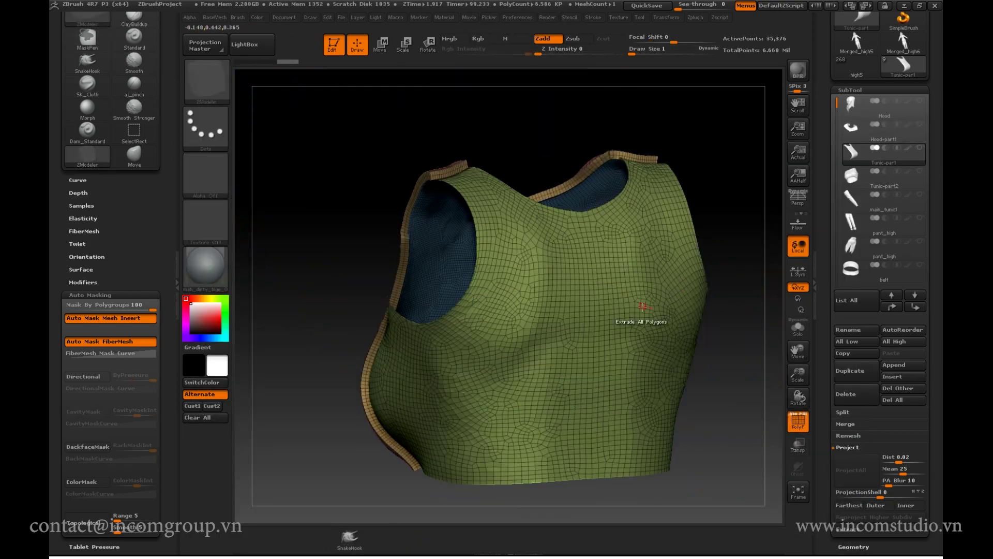
pyautogui.click(852, 178)
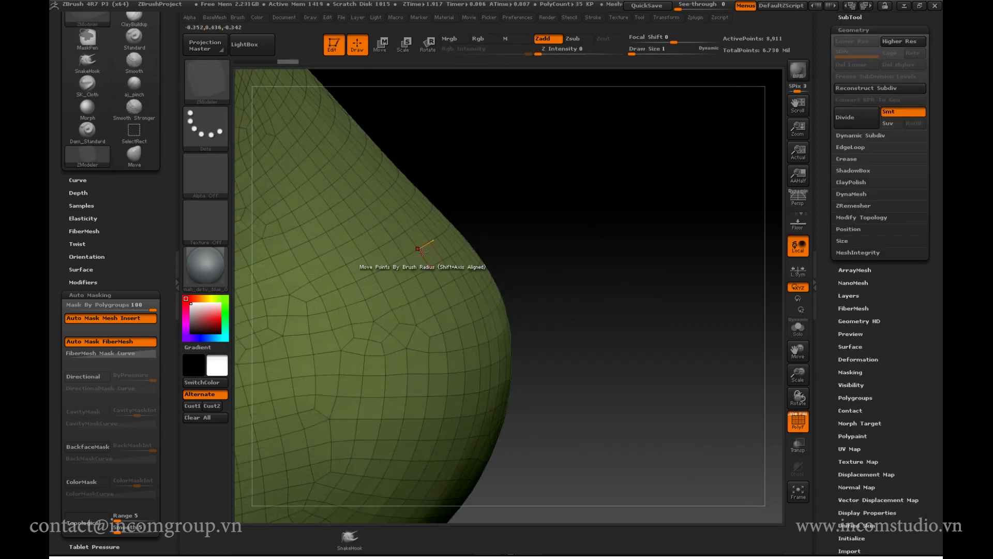
pyautogui.press('b')
pyautogui.press('Escape')
pyautogui.moveTo(576, 231); pyautogui.dragTo(595, 192)
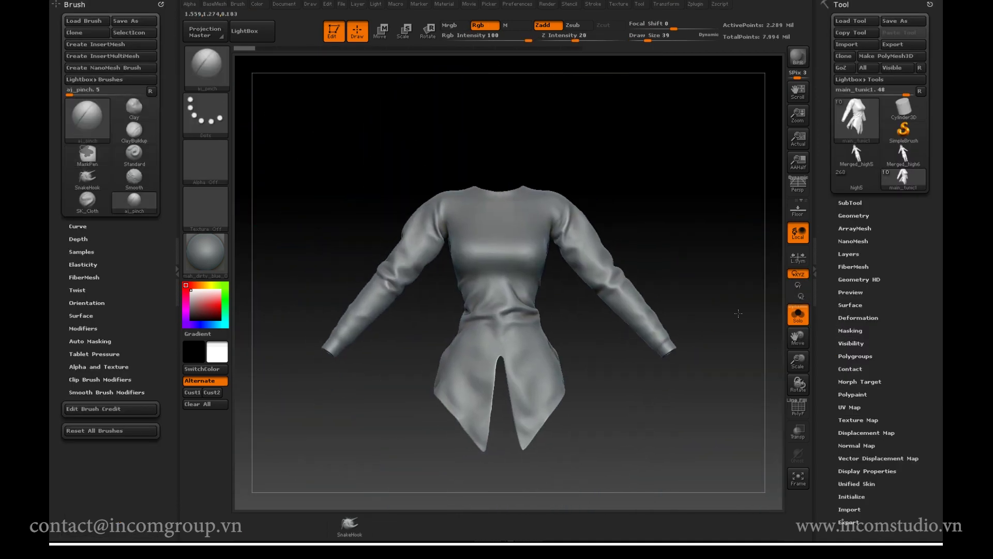
# Open the SubTool Project settings and pick the Morph brush (B, M, O).
pyautogui.moveTo(644, 260)
pyautogui.keyDown('alt'); pyautogui.mouseDown()
pyautogui.moveTo(672, 237)
pyautogui.moveTo(750, 269)
pyautogui.mouseUp(); pyautogui.keyUp('alt')
pyautogui.moveTo(834, 346); pyautogui.dragTo(834, 237)
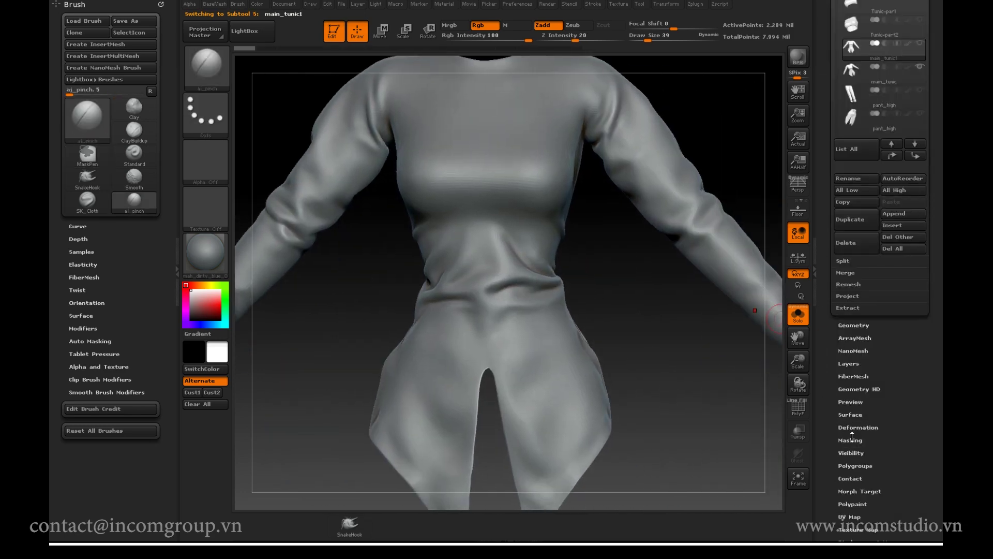
pyautogui.moveTo(861, 453); pyautogui.dragTo(885, 466)
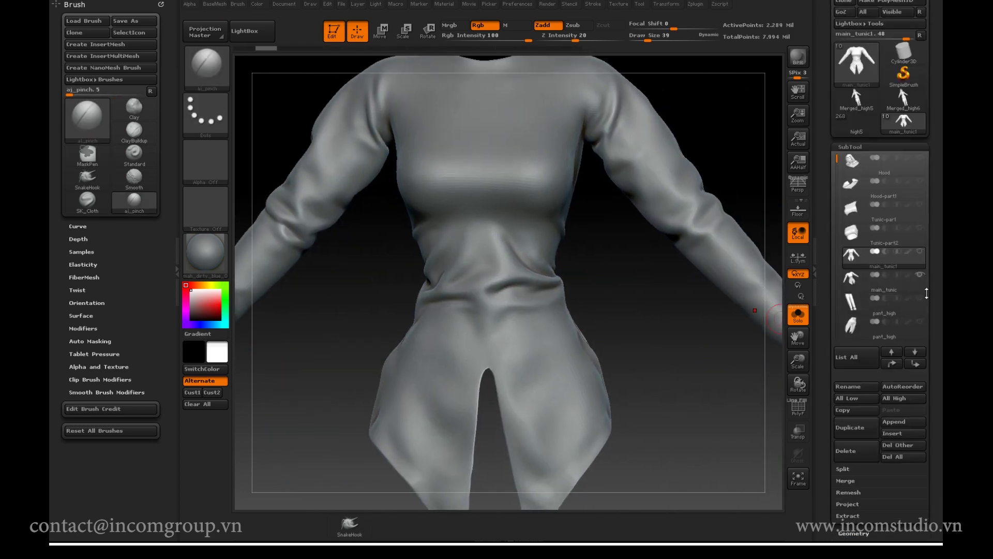
pyautogui.moveTo(885, 314)
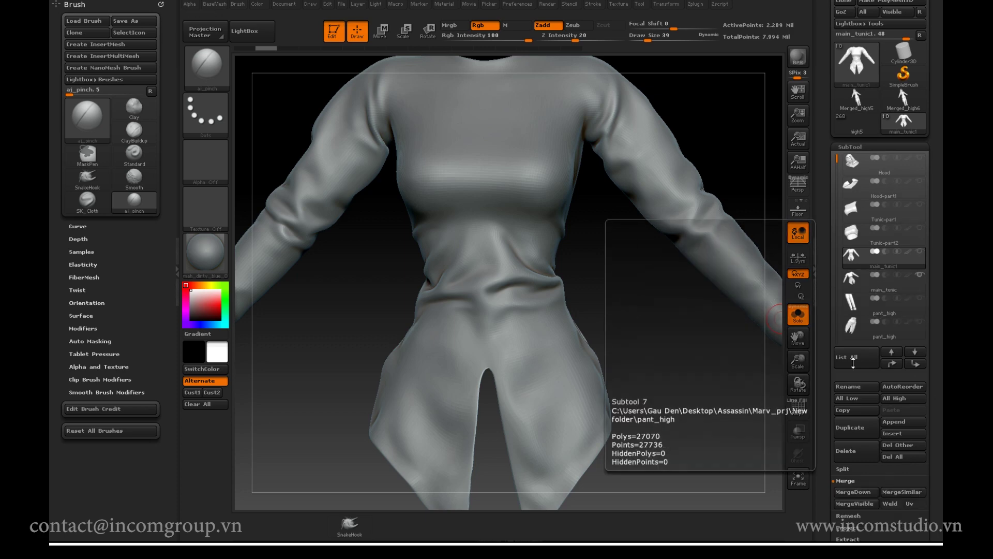
pyautogui.click(856, 527)
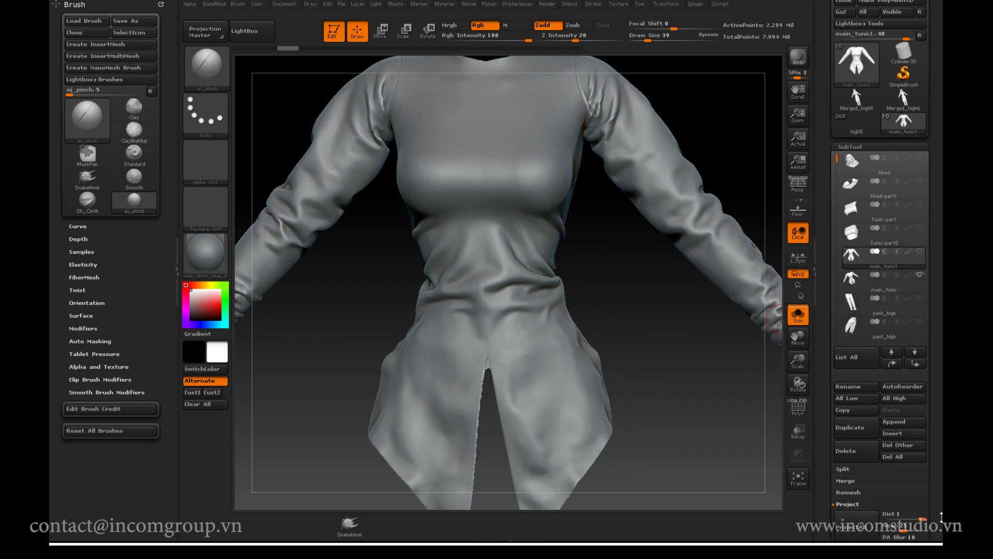
pyautogui.press('b')
pyautogui.press('m')
pyautogui.press('o')
# Zoom and orbit in close on the tunic's front slit and curved edges.
pyautogui.keyDown('ctrl'); pyautogui.moveTo(552, 393); pyautogui.dragTo(446, 241, button='right'); pyautogui.keyUp('ctrl')
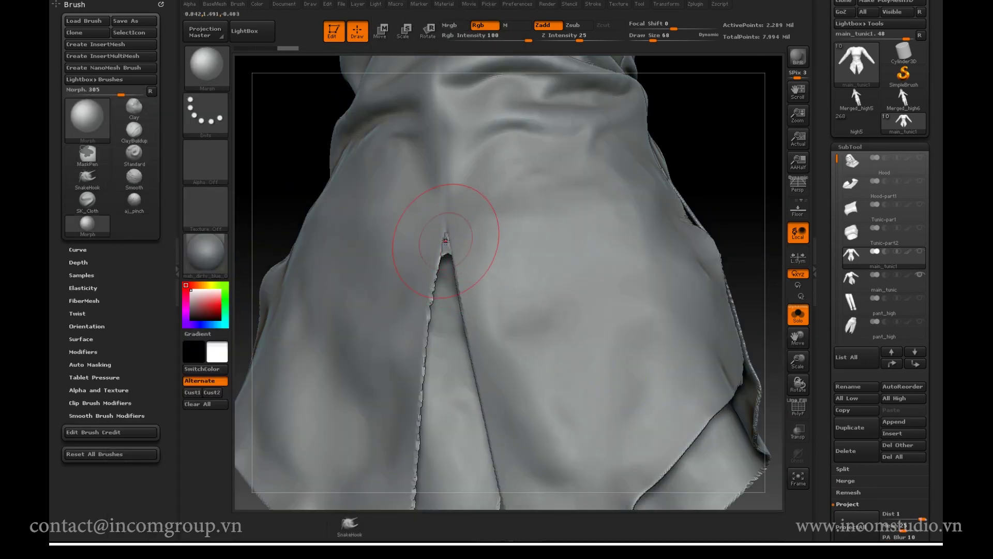
pyautogui.moveTo(487, 387)
pyautogui.mouseDown(button='right')
pyautogui.moveTo(583, 270)
pyautogui.moveTo(532, 262)
pyautogui.moveTo(380, 289)
pyautogui.mouseUp(button='right')
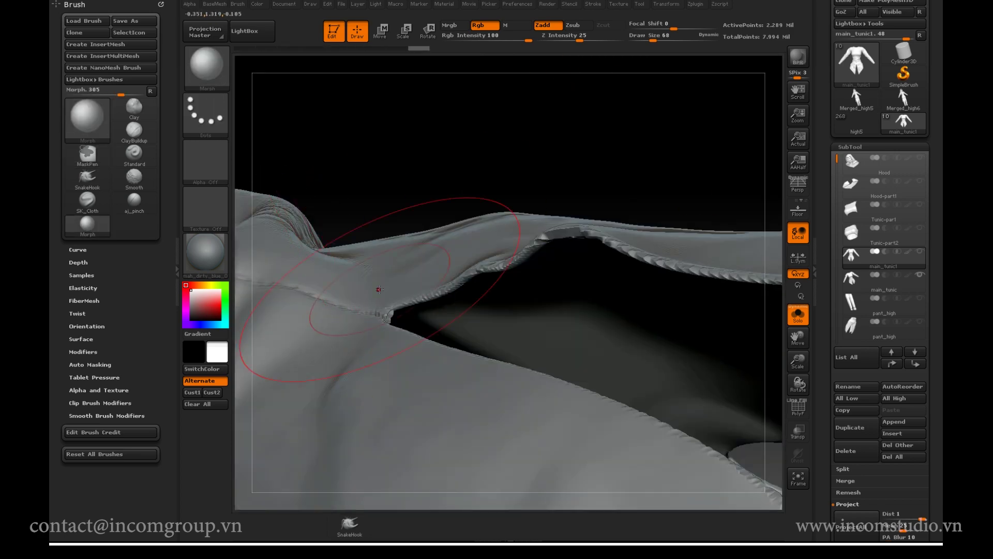
pyautogui.keyDown('ctrl'); pyautogui.moveTo(462, 290); pyautogui.dragTo(446, 219, button='right'); pyautogui.keyUp('ctrl')
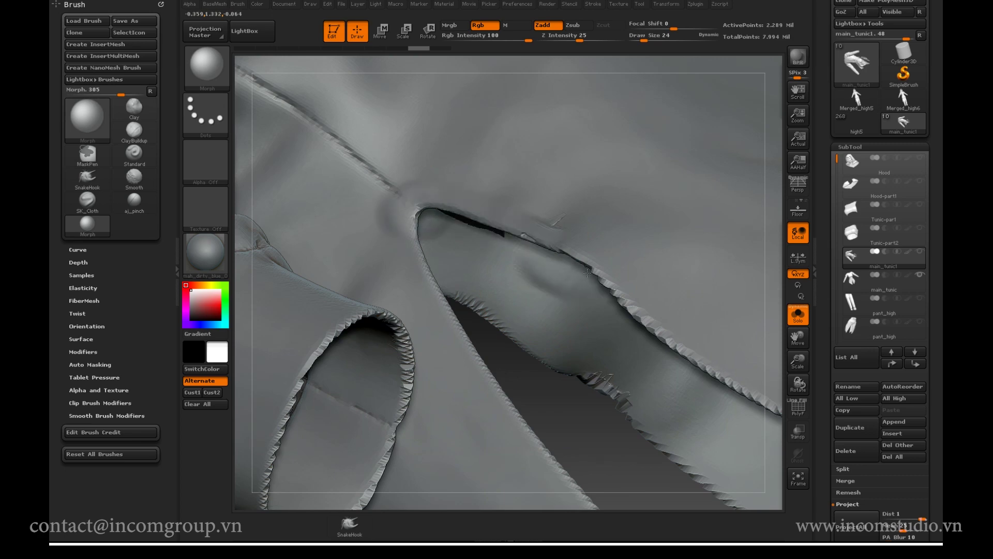
pyautogui.moveTo(702, 369)
pyautogui.mouseDown(button='right')
pyautogui.moveTo(600, 259)
pyautogui.moveTo(587, 195)
pyautogui.moveTo(511, 241)
pyautogui.moveTo(521, 189)
pyautogui.moveTo(512, 233)
pyautogui.moveTo(425, 261)
pyautogui.mouseUp(button='right')
pyautogui.moveTo(526, 222); pyautogui.dragTo(466, 233, button='right')
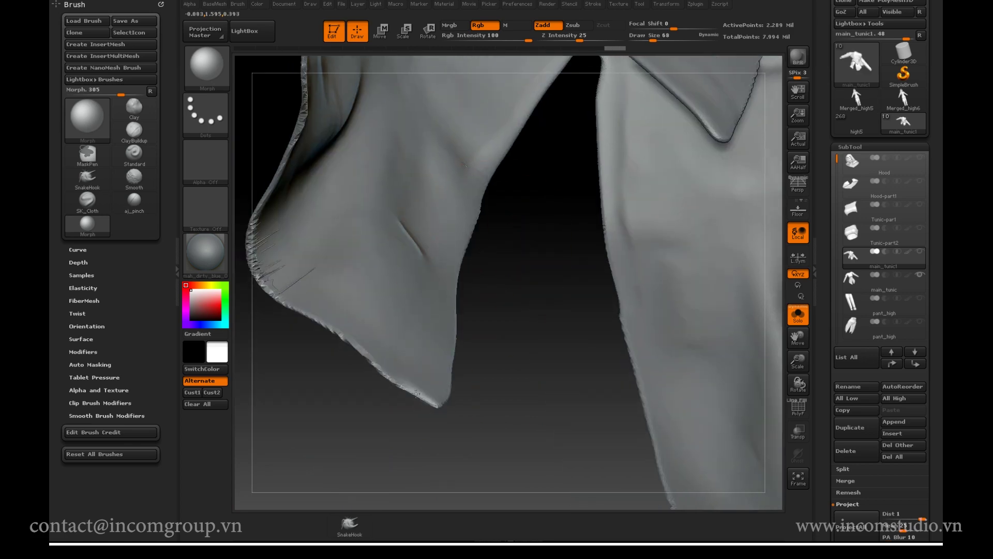
pyautogui.moveTo(288, 210)
pyautogui.mouseDown(button='right')
pyautogui.moveTo(417, 114)
pyautogui.moveTo(546, 272)
pyautogui.mouseUp(button='right')
# Blend the tunic halfway toward its morph target and shrink the Draw Size to 30.
pyautogui.scroll(-10, 939, 145)
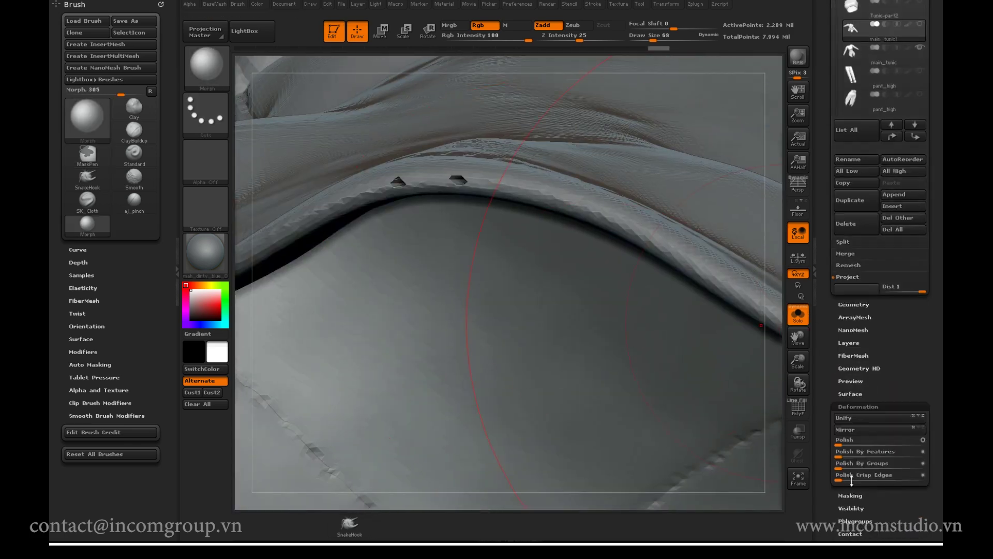
pyautogui.moveTo(939, 145); pyautogui.dragTo(880, 145)
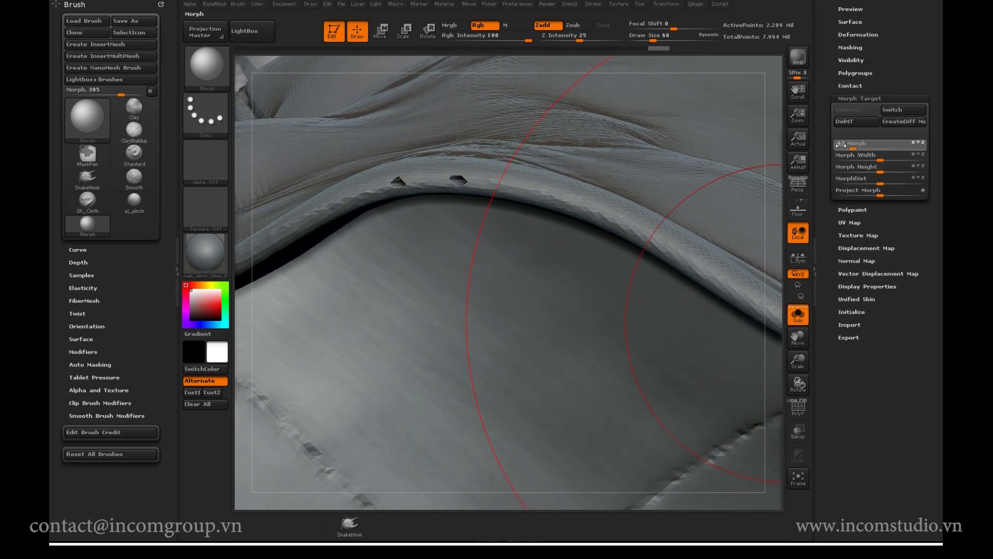
pyautogui.moveTo(469, 165); pyautogui.dragTo(466, 166)
pyautogui.moveTo(466, 165); pyautogui.dragTo(488, 224, button='right')
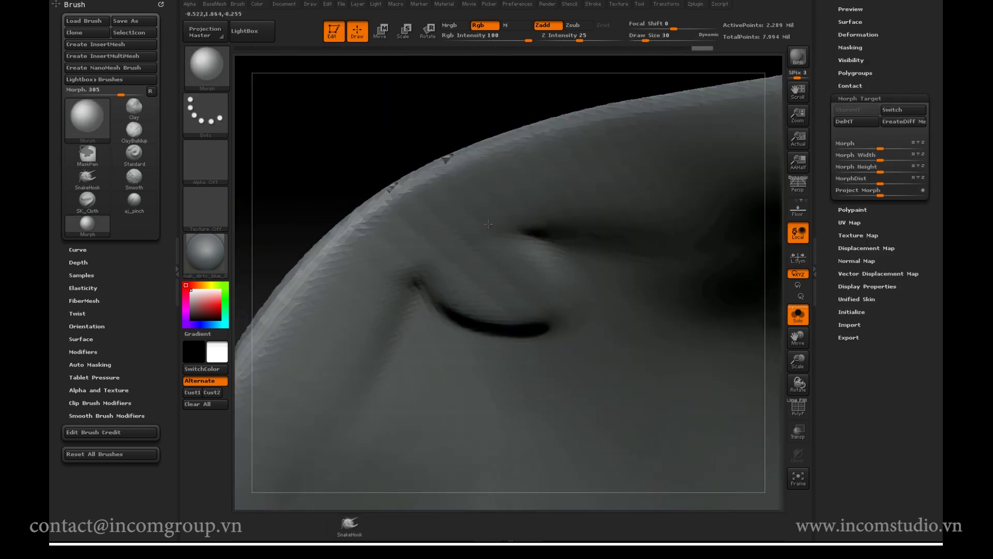
pyautogui.moveTo(442, 189); pyautogui.dragTo(500, 253, button='right')
pyautogui.press('f')
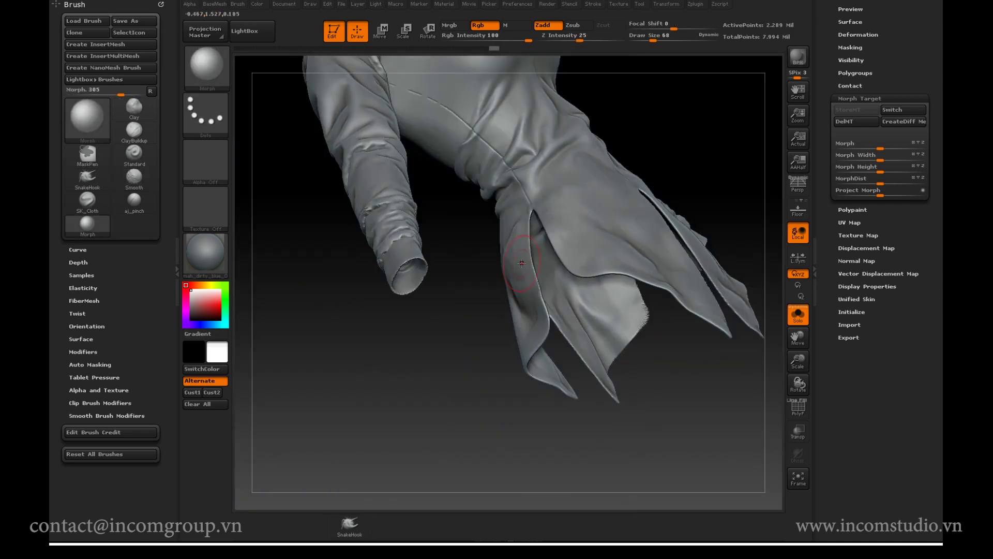
# Smooth the jagged slit, hem folds and sleeve cuff edges with the Morph brush.
pyautogui.keyDown('alt'); pyautogui.moveTo(553, 196); pyautogui.dragTo(435, 212, button='right'); pyautogui.keyUp('alt')
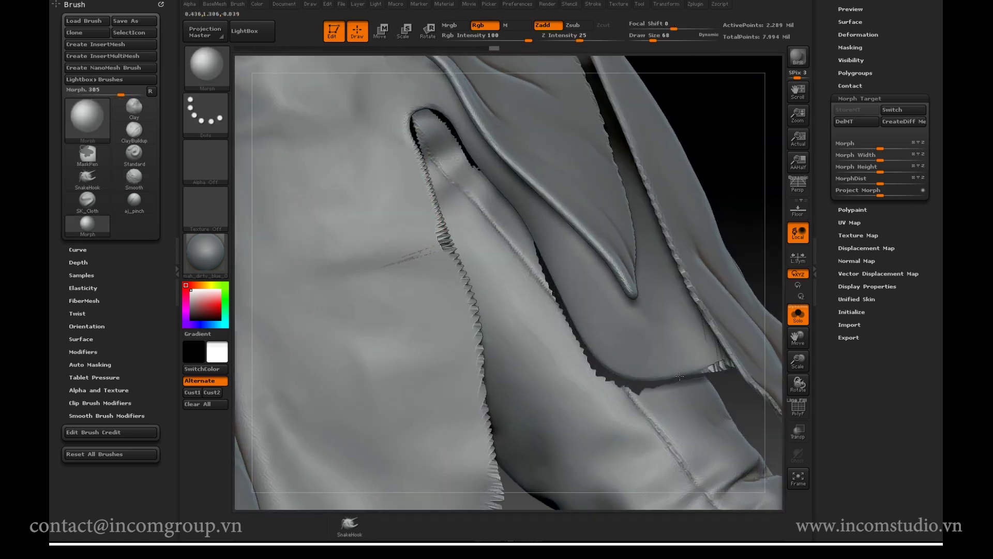
pyautogui.moveTo(428, 253)
pyautogui.mouseDown(button='right')
pyautogui.moveTo(412, 237)
pyautogui.moveTo(546, 261)
pyautogui.mouseUp(button='right')
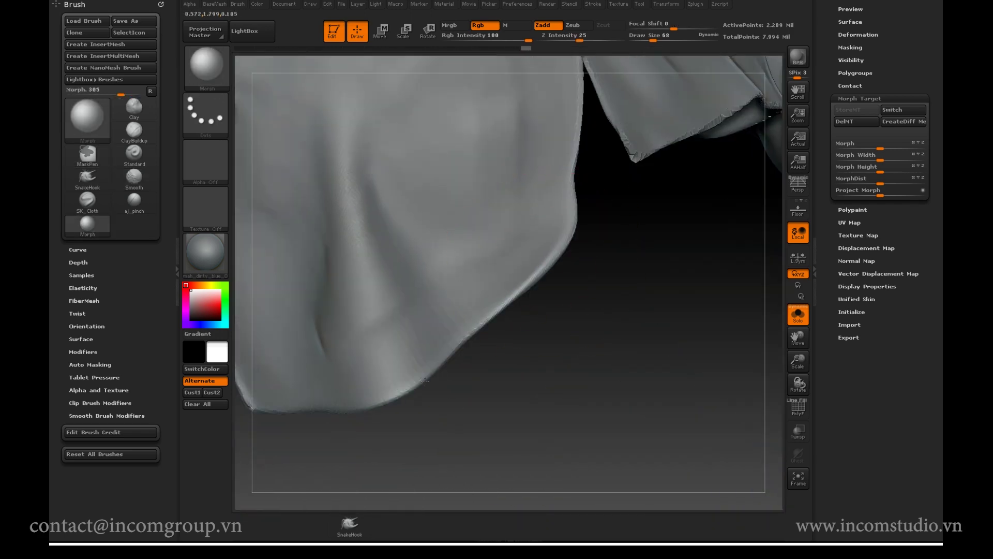
pyautogui.moveTo(425, 382)
pyautogui.mouseDown(button='right')
pyautogui.moveTo(410, 288)
pyautogui.moveTo(387, 267)
pyautogui.moveTo(411, 298)
pyautogui.mouseUp(button='right')
pyautogui.moveTo(553, 248); pyautogui.dragTo(482, 204, button='right')
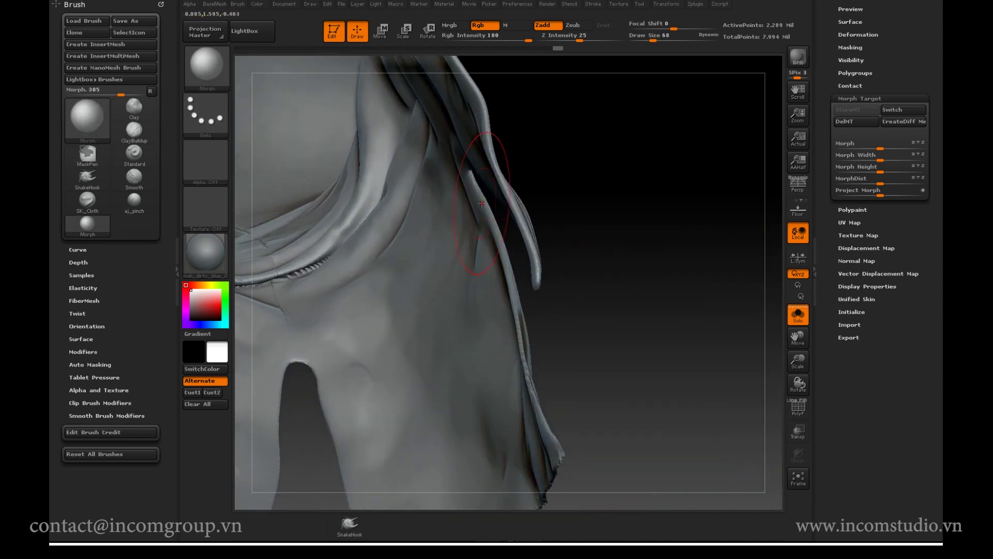
pyautogui.moveTo(526, 398)
pyautogui.mouseDown(button='right')
pyautogui.moveTo(599, 399)
pyautogui.moveTo(533, 362)
pyautogui.mouseUp(button='right')
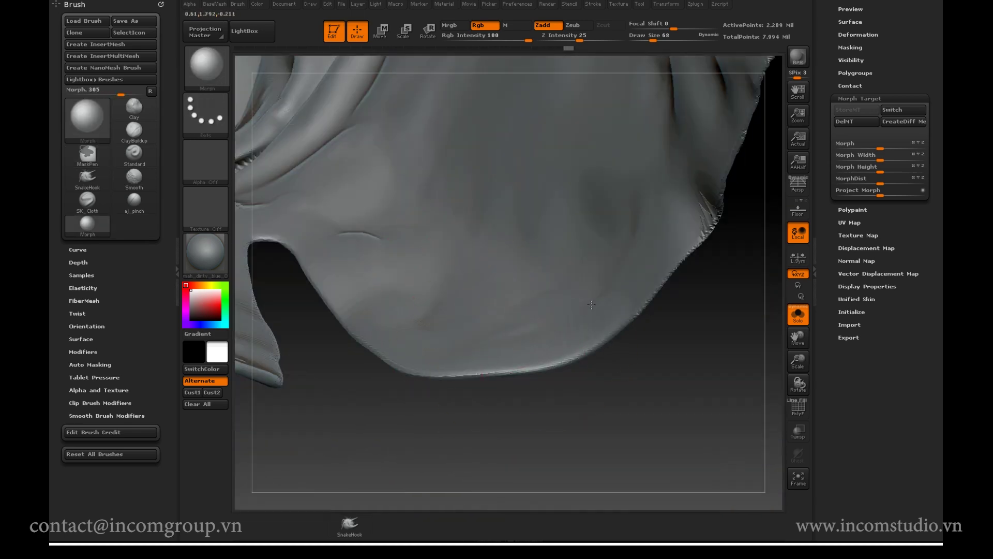
pyautogui.moveTo(591, 305); pyautogui.dragTo(494, 294, button='right')
pyautogui.moveTo(545, 163)
pyautogui.mouseDown(button='right')
pyautogui.moveTo(588, 206)
pyautogui.moveTo(595, 154)
pyautogui.moveTo(440, 218)
pyautogui.moveTo(314, 288)
pyautogui.moveTo(392, 238)
pyautogui.mouseUp(button='right')
pyautogui.moveTo(434, 275); pyautogui.dragTo(416, 426, button='right')
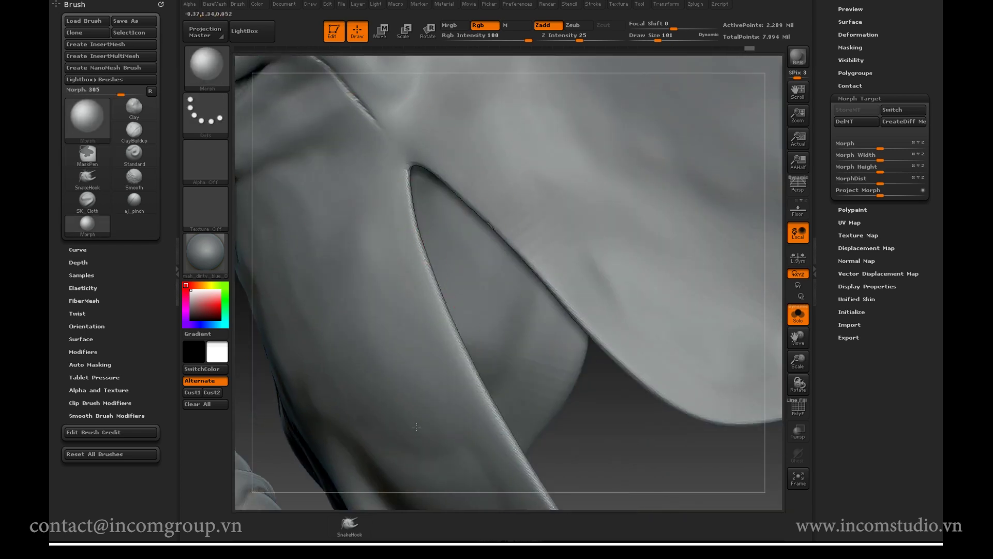
pyautogui.moveTo(529, 240); pyautogui.dragTo(485, 267, button='right')
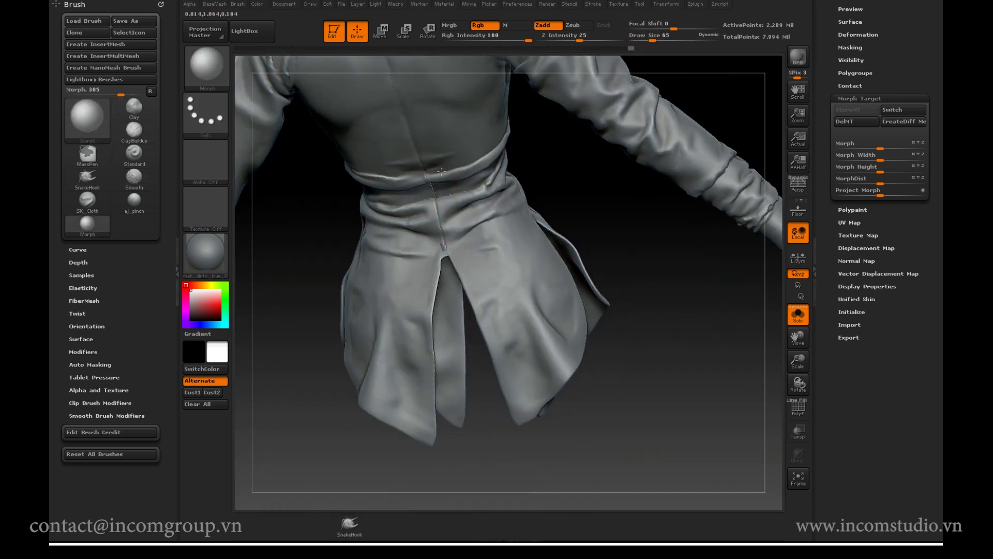
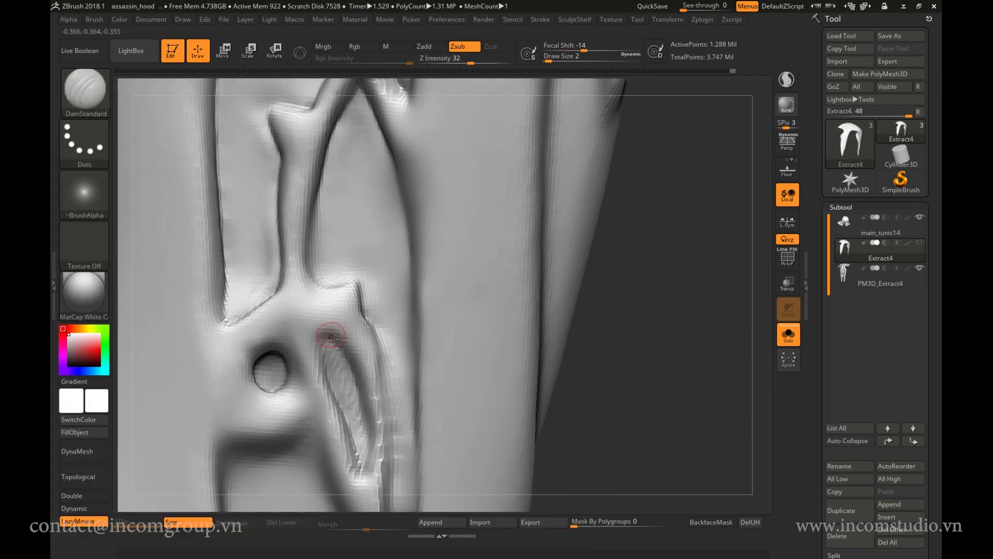
# Recarve the groove beside the oval hole with DamStandard, raising Z Intensity to 45.
pyautogui.moveTo(331, 335)
pyautogui.keyDown('alt'); pyautogui.mouseDown(button='right')
pyautogui.moveTo(271, 198)
pyautogui.moveTo(296, 262)
pyautogui.mouseUp(button='right'); pyautogui.keyUp('alt')
pyautogui.keyDown('ctrl'); pyautogui.moveTo(327, 260); pyautogui.dragTo(294, 259); pyautogui.keyUp('ctrl')
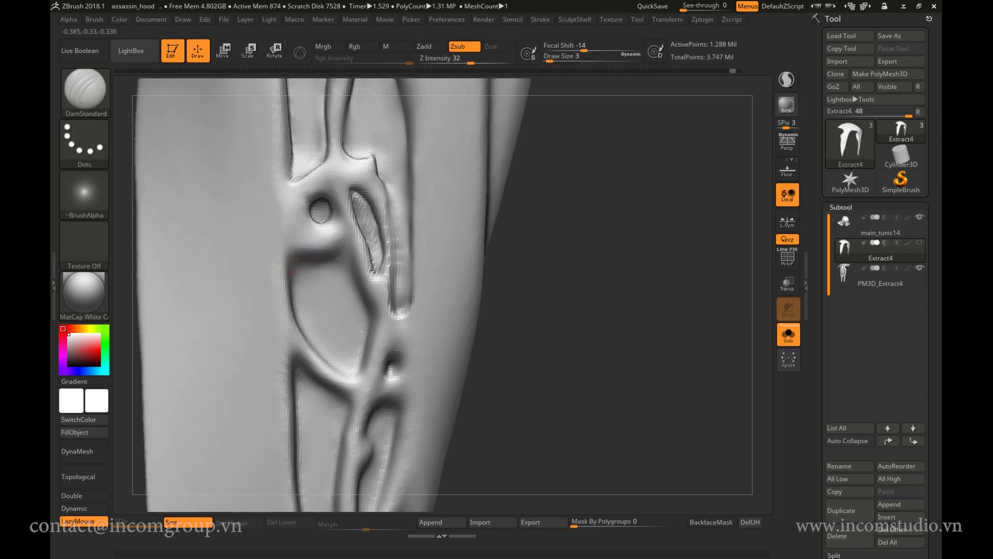
pyautogui.rightClick(298, 281)
pyautogui.press('space')
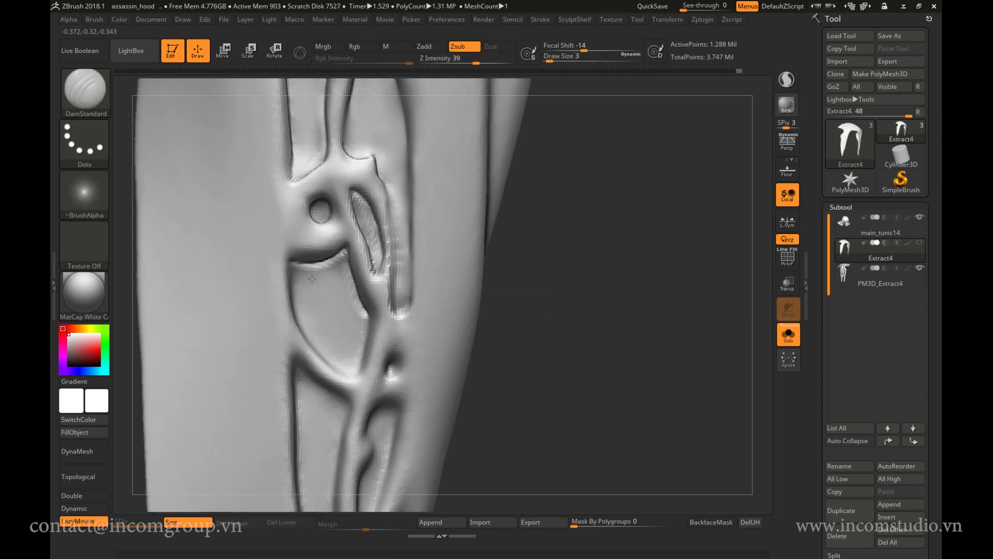
pyautogui.moveTo(312, 279); pyautogui.dragTo(255, 284, button='right')
pyautogui.rightClick(256, 279)
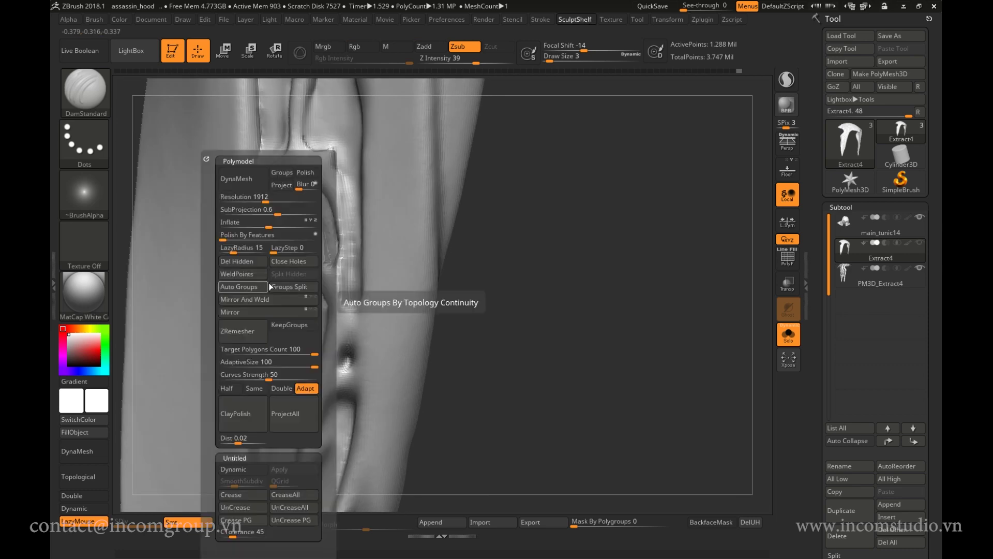
pyautogui.moveTo(310, 326); pyautogui.dragTo(331, 327)
# Smooth the rough surface beside the groove, then reselect DamStandard.
pyautogui.moveTo(317, 362); pyautogui.dragTo(325, 341, button='right')
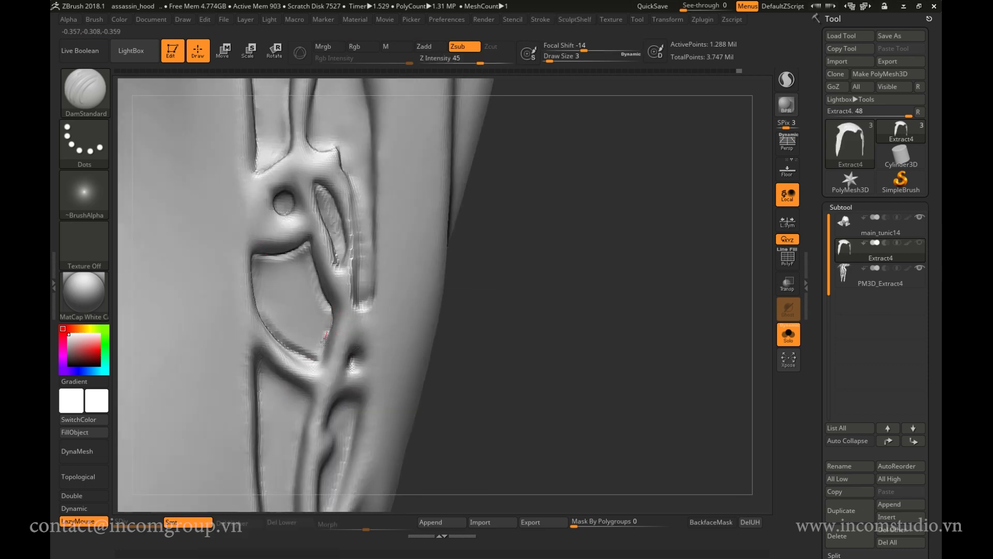
pyautogui.keyDown('shift'); pyautogui.moveTo(326, 334); pyautogui.dragTo(303, 339); pyautogui.keyUp('shift')
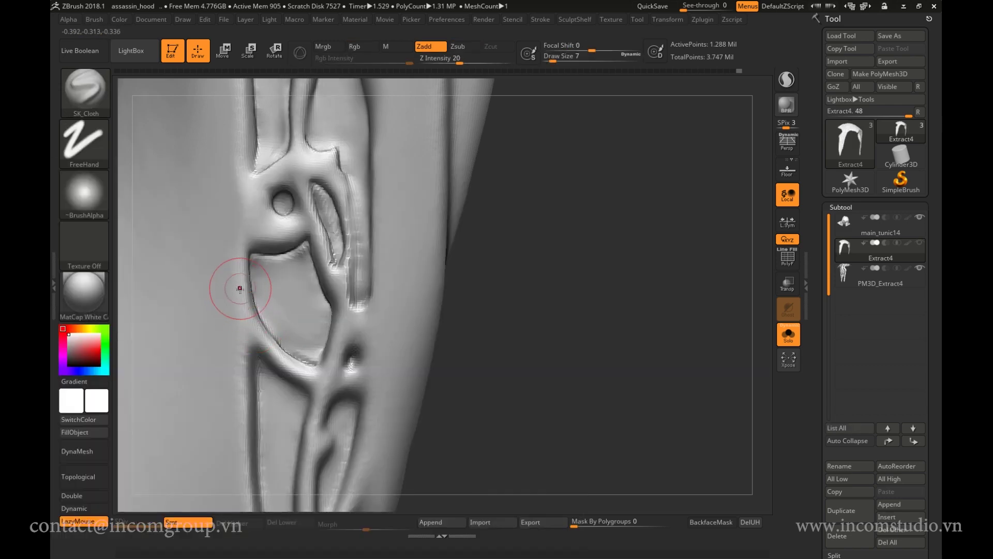
pyautogui.press('b')
pyautogui.press('d')
pyautogui.press('s')
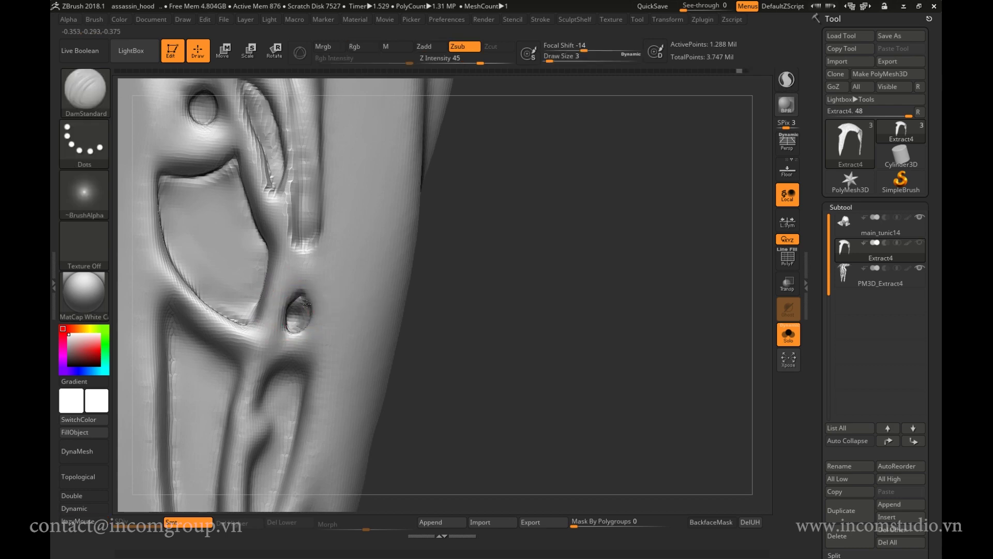
pyautogui.moveTo(299, 303); pyautogui.dragTo(382, 234, button='right')
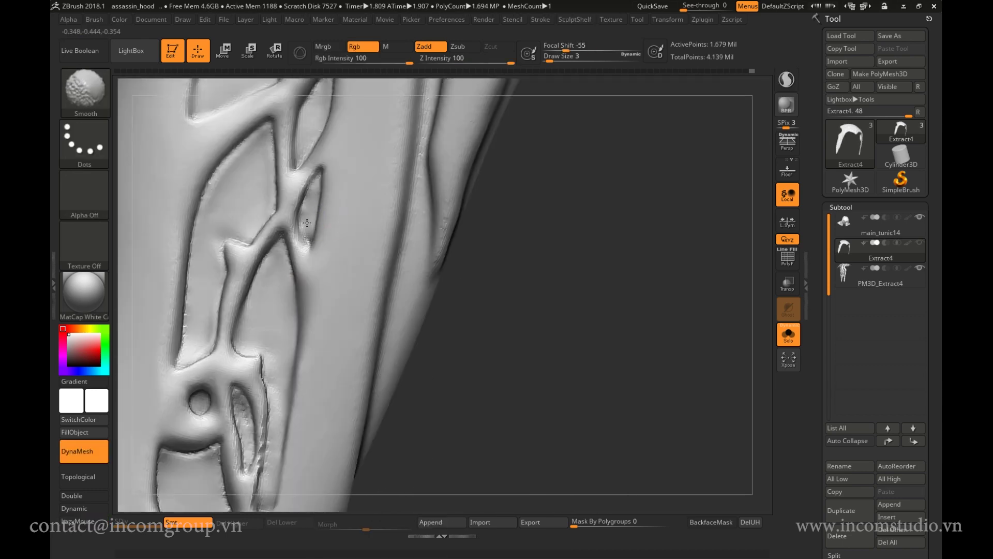
# Smooth the crease along the ornament band with a smaller, weaker SK_Cloth brush.
pyautogui.press('b')
pyautogui.press('s')
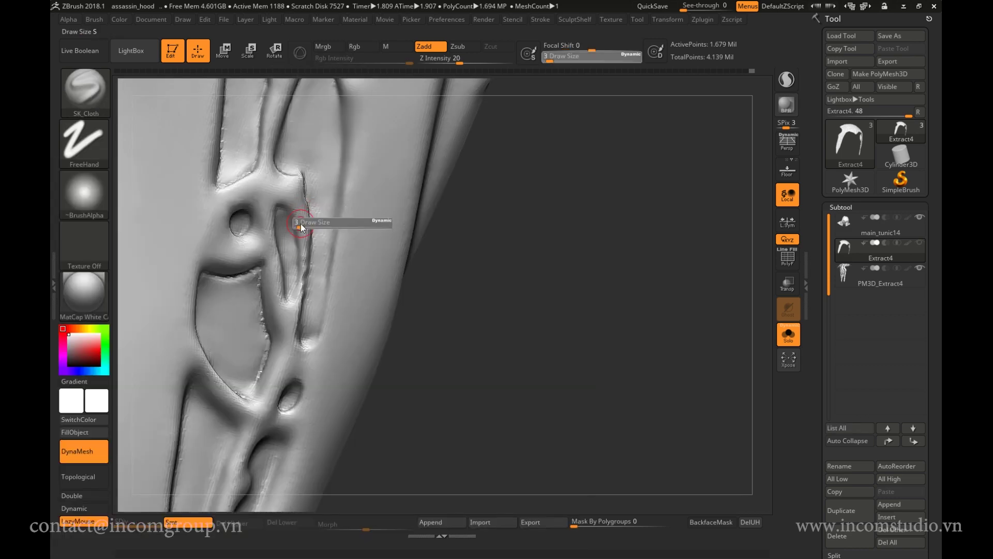
pyautogui.rightClick(344, 250)
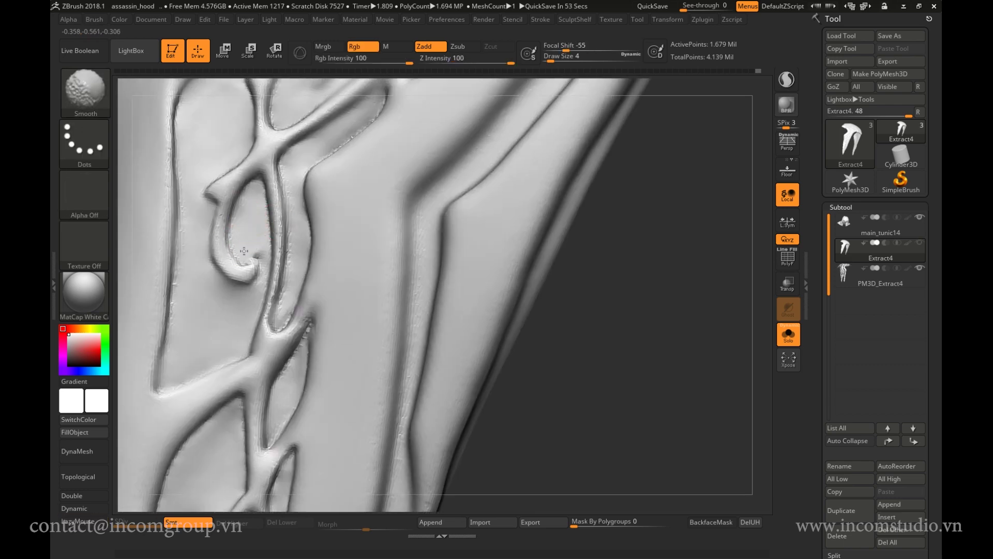
pyautogui.keyDown('shift'); pyautogui.moveTo(279, 254); pyautogui.dragTo(282, 321); pyautogui.keyUp('shift')
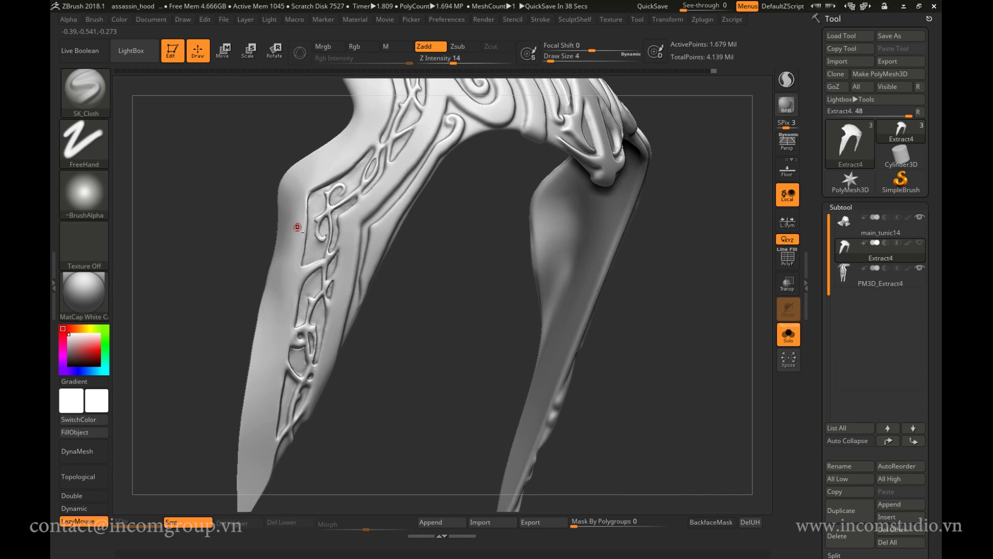
pyautogui.keyDown('ctrl'); pyautogui.moveTo(298, 226); pyautogui.dragTo(281, 271, button='right'); pyautogui.keyUp('ctrl')
# Polish the raised band flatter with a reduced-size hPolish brush.
pyautogui.press('b')
pyautogui.press('i')
pyautogui.press('b')
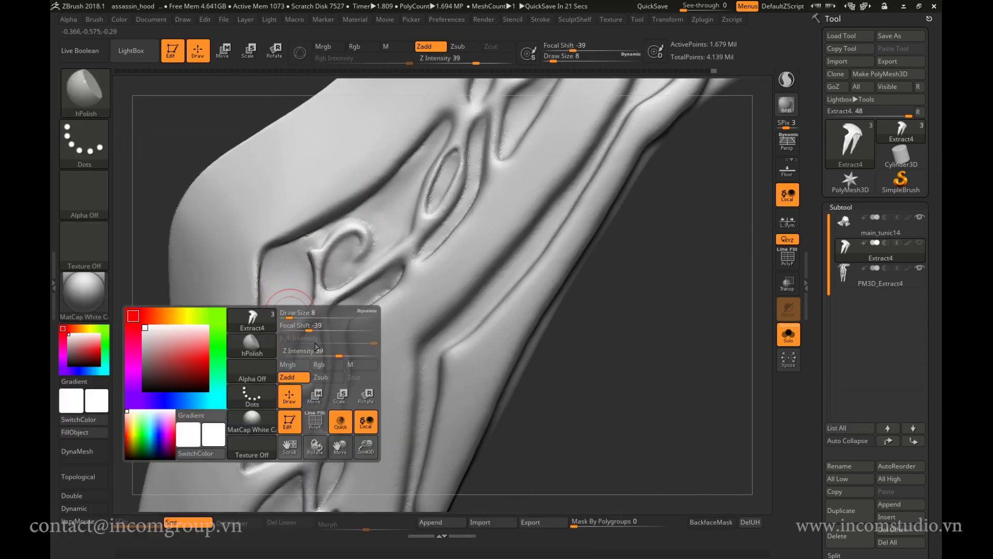
pyautogui.press('h')
pyautogui.press('p')
pyautogui.moveTo(278, 309); pyautogui.dragTo(280, 305, button='right')
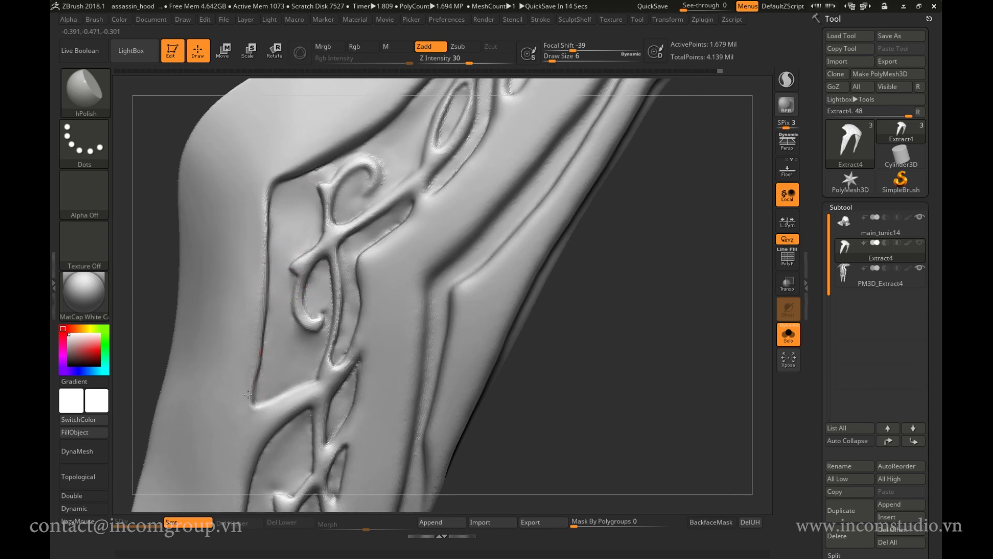
pyautogui.moveTo(247, 394); pyautogui.dragTo(363, 223, button='right')
# With DamStandard, carve a new groove beside the oval hole and extend it downward.
pyautogui.press('b')
pyautogui.press('m')
pyautogui.press('p')
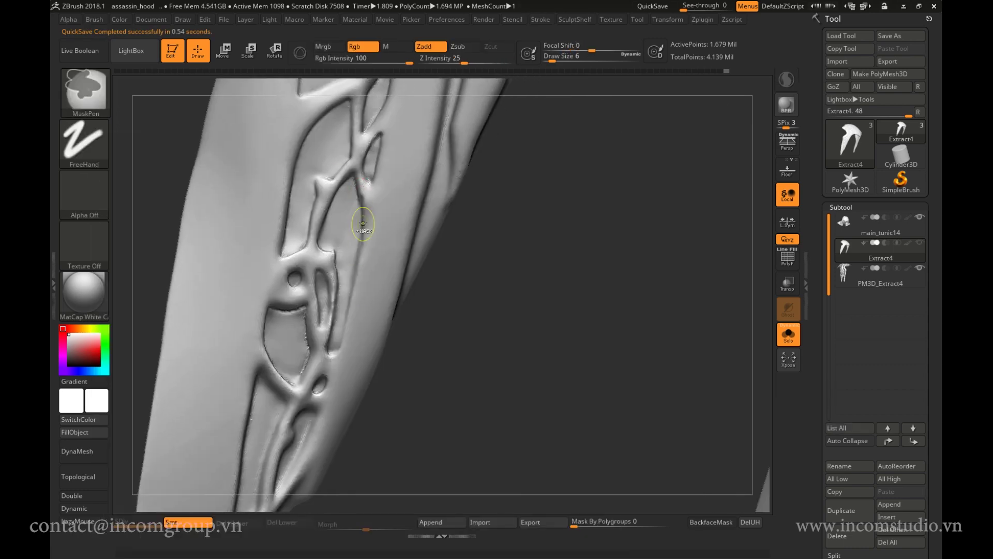
pyautogui.press('b')
pyautogui.press('d')
pyautogui.press('s')
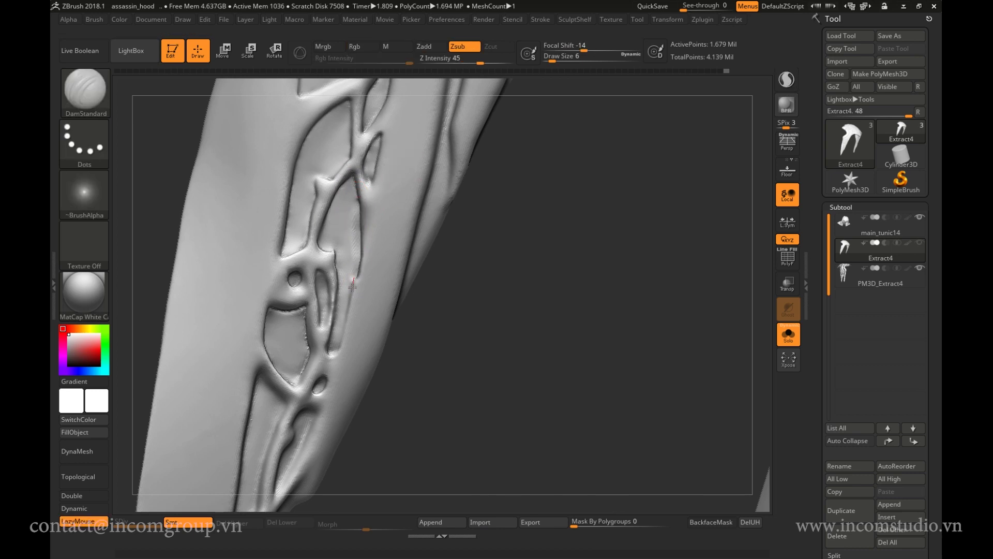
pyautogui.moveTo(353, 286)
pyautogui.keyDown('alt'); pyautogui.mouseDown(button='right')
pyautogui.moveTo(322, 251)
pyautogui.moveTo(352, 182)
pyautogui.mouseUp(button='right'); pyautogui.keyUp('alt')
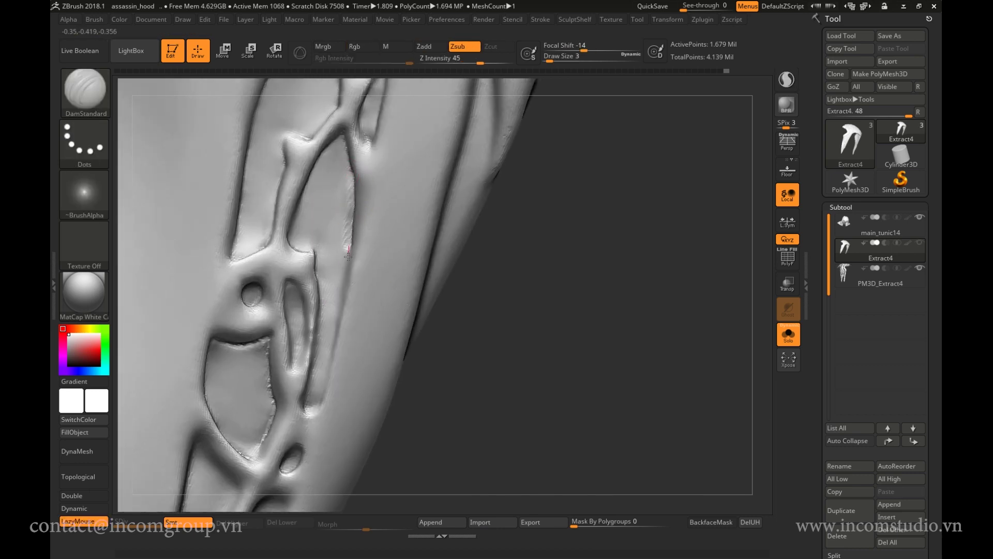
pyautogui.keyDown('alt'); pyautogui.moveTo(332, 367); pyautogui.dragTo(277, 365, button='right'); pyautogui.keyUp('alt')
pyautogui.moveTo(297, 170); pyautogui.dragTo(259, 406)
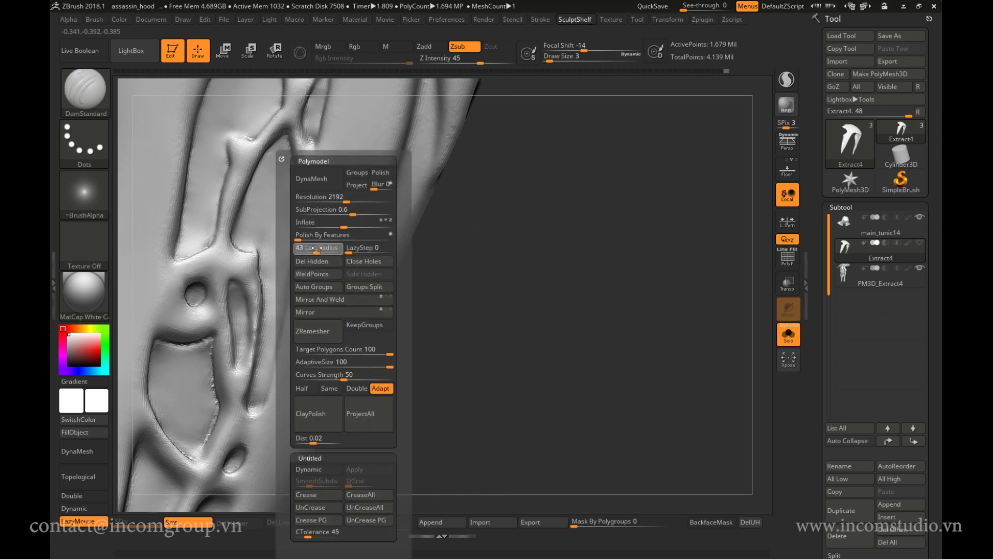
pyautogui.moveTo(284, 278); pyautogui.dragTo(297, 192)
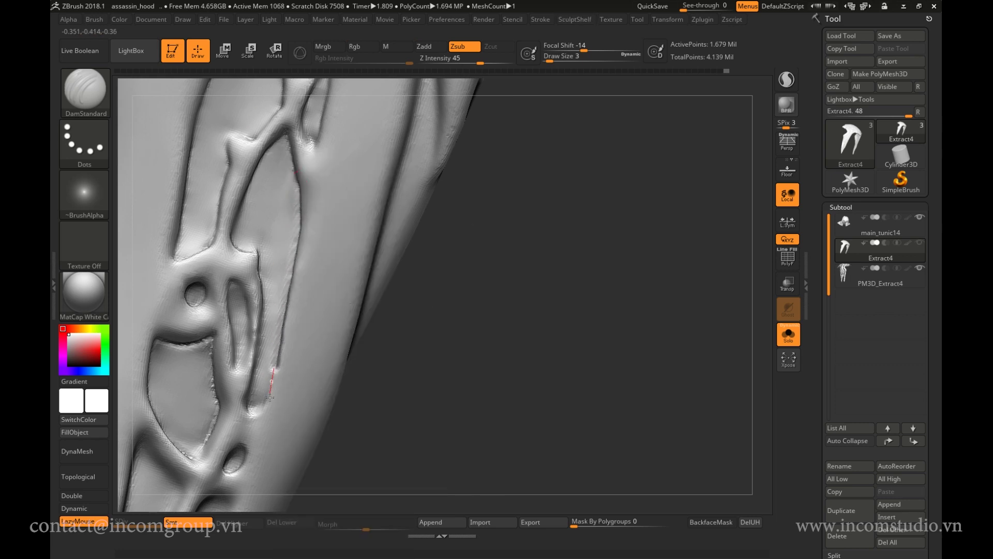
# Deepen the groove inside the oval hole.
pyautogui.keyDown('alt'); pyautogui.moveTo(326, 144); pyautogui.dragTo(303, 254, button='right'); pyautogui.keyUp('alt')
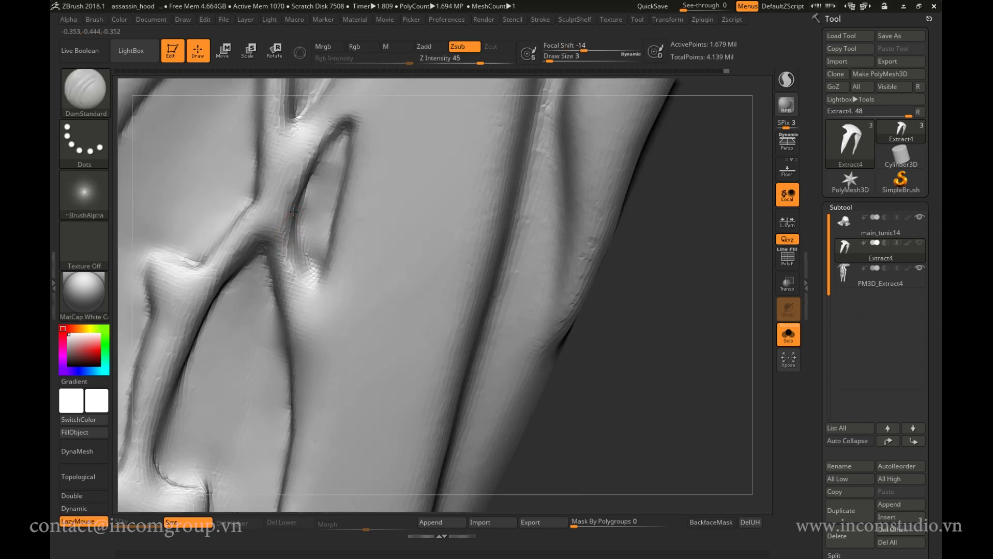
pyautogui.press('ctrl')
pyautogui.moveTo(305, 262)
pyautogui.keyDown('alt'); pyautogui.mouseDown()
pyautogui.moveTo(294, 171)
pyautogui.moveTo(321, 289)
pyautogui.moveTo(313, 242)
pyautogui.moveTo(302, 285)
pyautogui.mouseUp(); pyautogui.keyUp('alt')
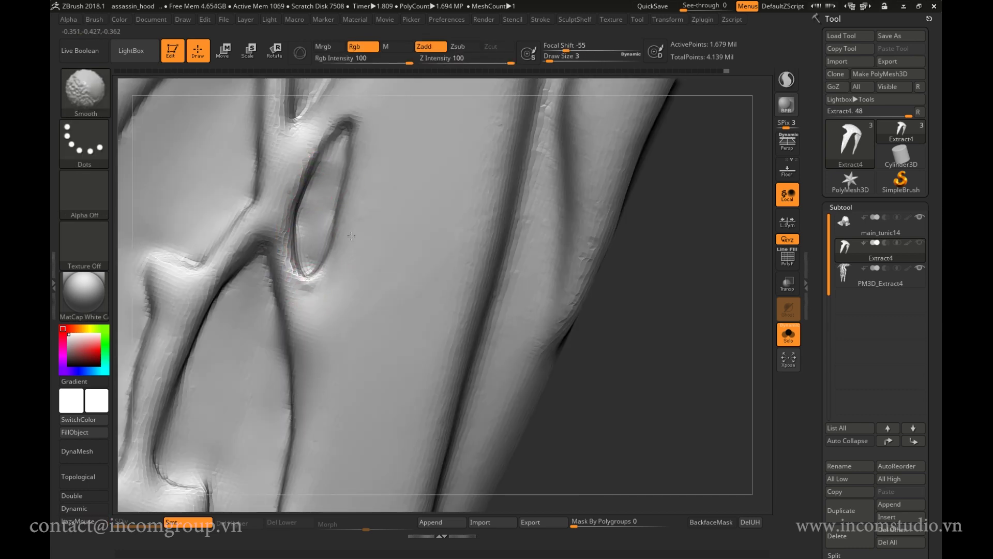
pyautogui.keyDown('alt'); pyautogui.moveTo(331, 279); pyautogui.dragTo(679, 460, button='right'); pyautogui.keyUp('alt')
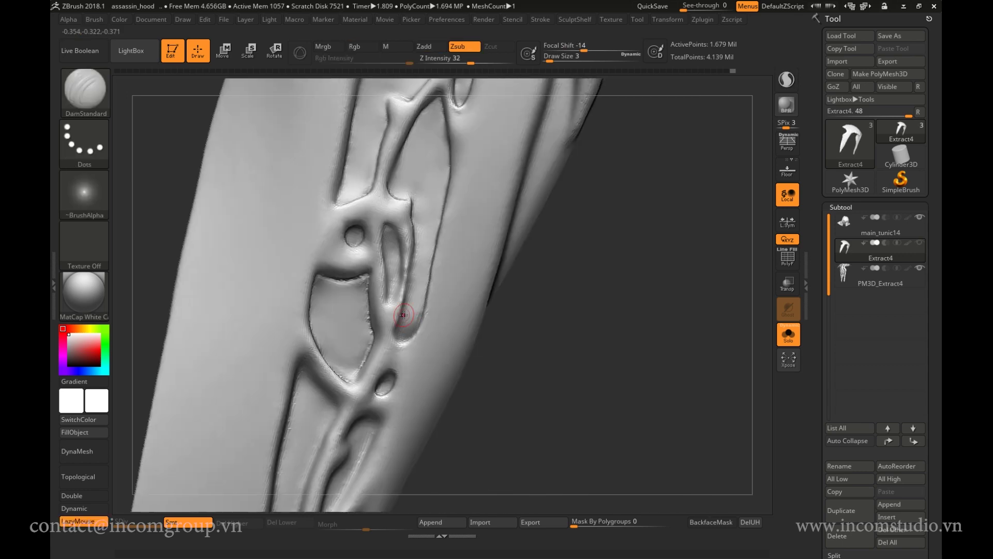
# Add small inflated bumps near the groove with the Inflat brush.
pyautogui.press('b')
pyautogui.press('i')
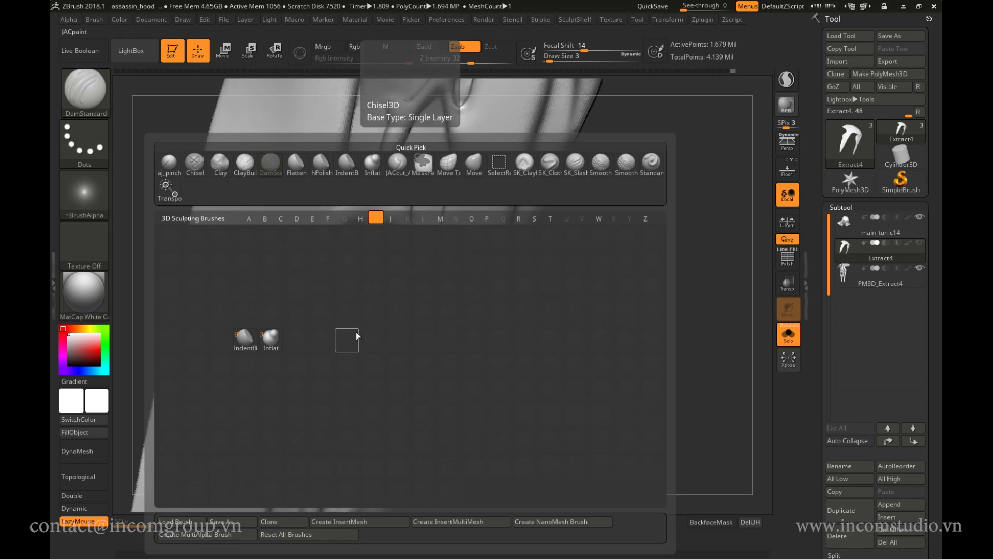
pyautogui.press('3')
pyautogui.moveTo(373, 325); pyautogui.dragTo(377, 311)
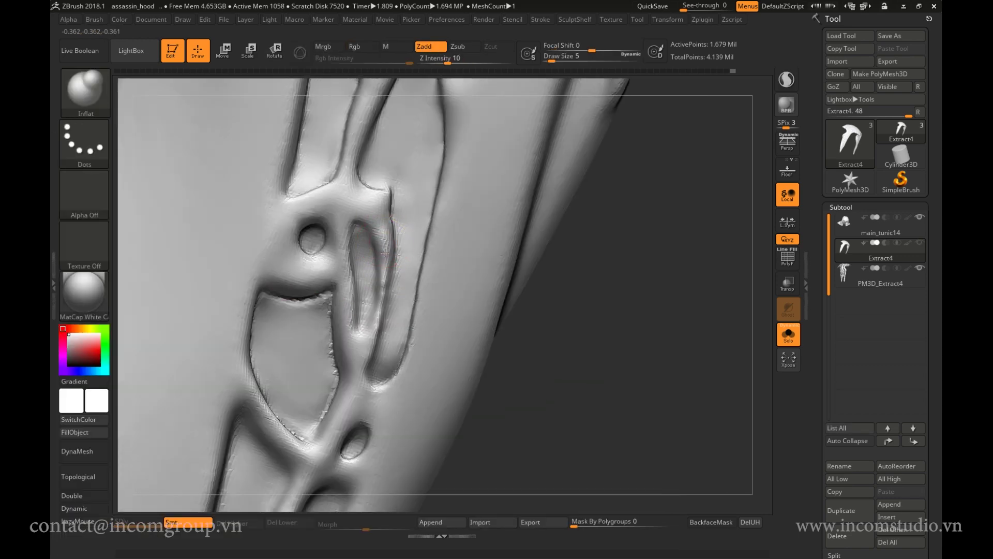
# Recarve along the upper oval's edge with DamStandard at brush size 3.
pyautogui.press('1')
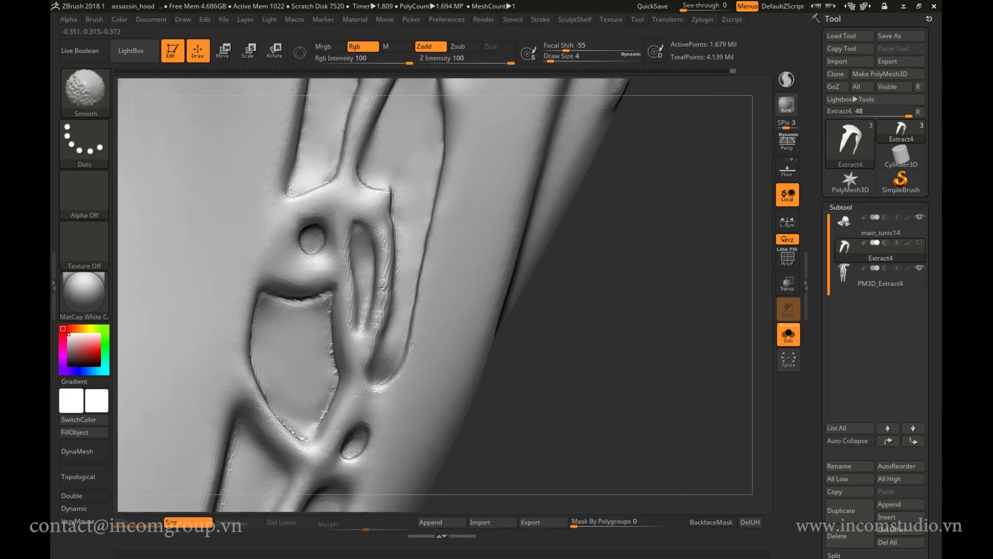
pyautogui.press('s')
pyautogui.moveTo(367, 241); pyautogui.dragTo(377, 245)
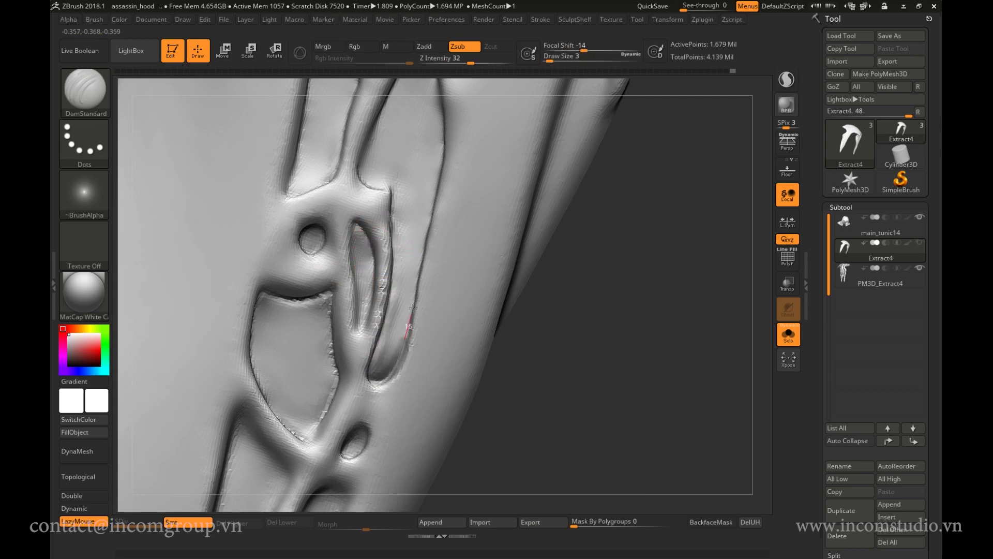
pyautogui.moveTo(412, 308); pyautogui.dragTo(353, 241, button='right')
pyautogui.moveTo(361, 326)
pyautogui.mouseDown(button='right')
pyautogui.moveTo(413, 250)
pyautogui.moveTo(288, 301)
pyautogui.moveTo(330, 291)
pyautogui.mouseUp(button='right')
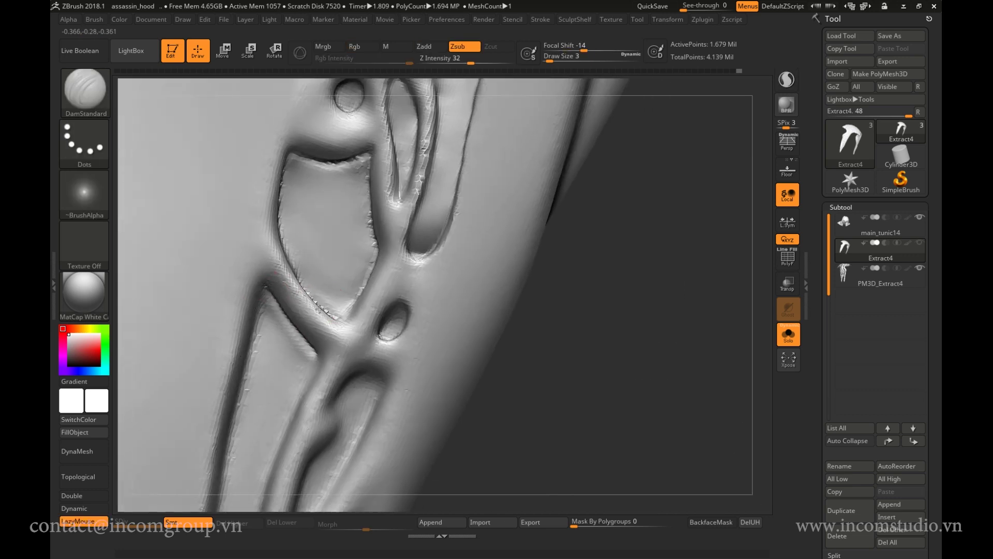
pyautogui.press('shift')
# Recarve the groove below the small oval and smooth it.
pyautogui.moveTo(349, 233)
pyautogui.mouseDown(button='right')
pyautogui.moveTo(337, 269)
pyautogui.moveTo(356, 267)
pyautogui.mouseUp(button='right')
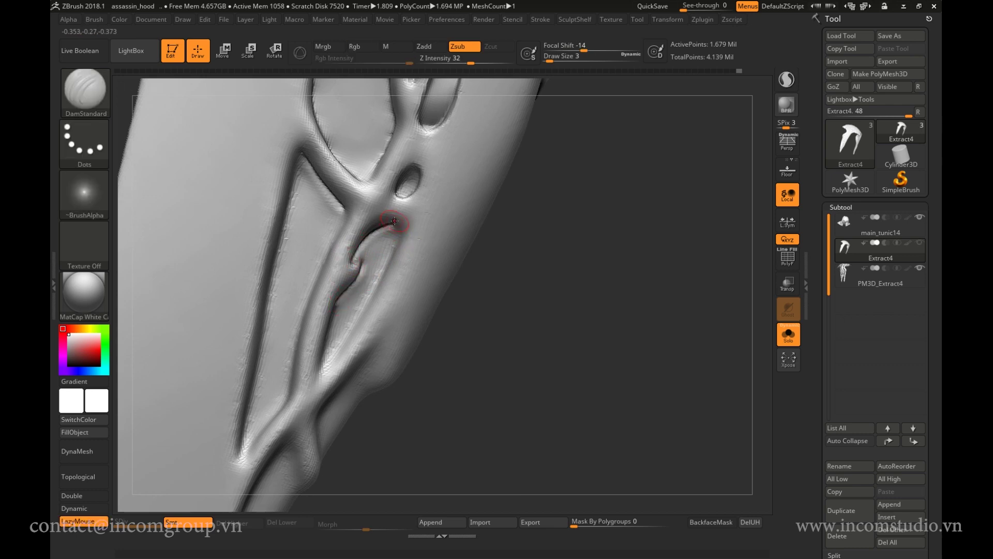
pyautogui.press('space')
pyautogui.moveTo(386, 226); pyautogui.dragTo(395, 224)
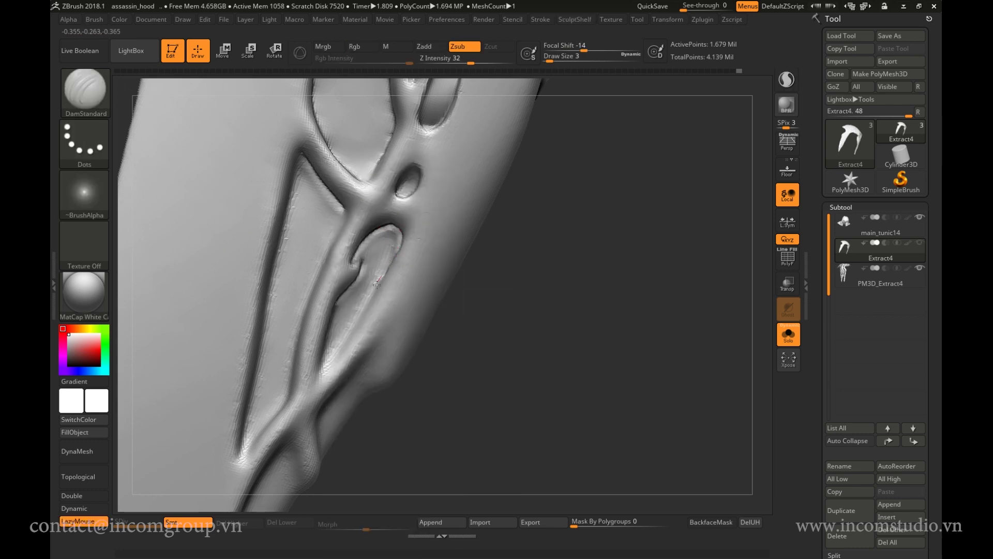
pyautogui.press('shift')
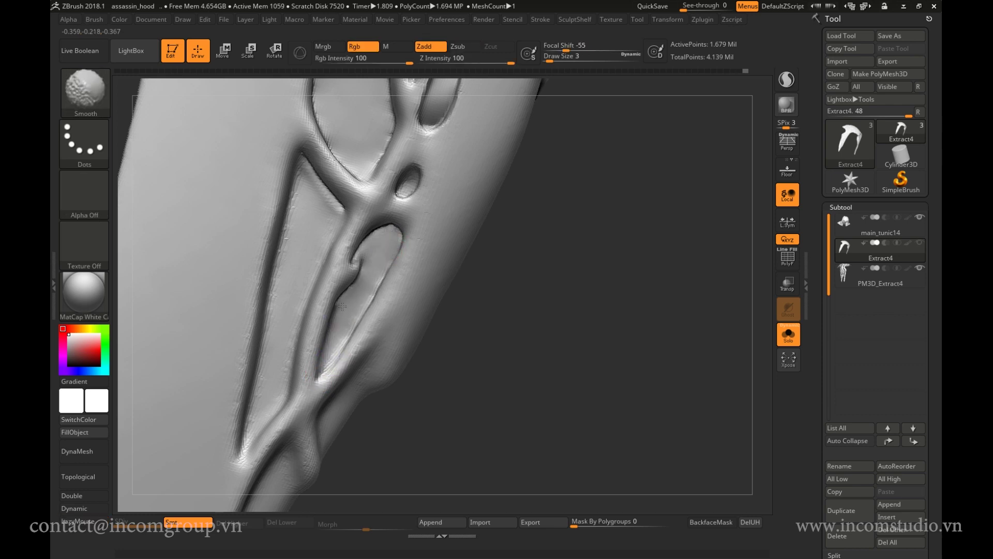
# Carve a crease down the ridge at strength 43 and smooth it out.
pyautogui.moveTo(349, 269)
pyautogui.mouseDown(button='right')
pyautogui.moveTo(379, 232)
pyautogui.moveTo(325, 261)
pyautogui.mouseUp(button='right')
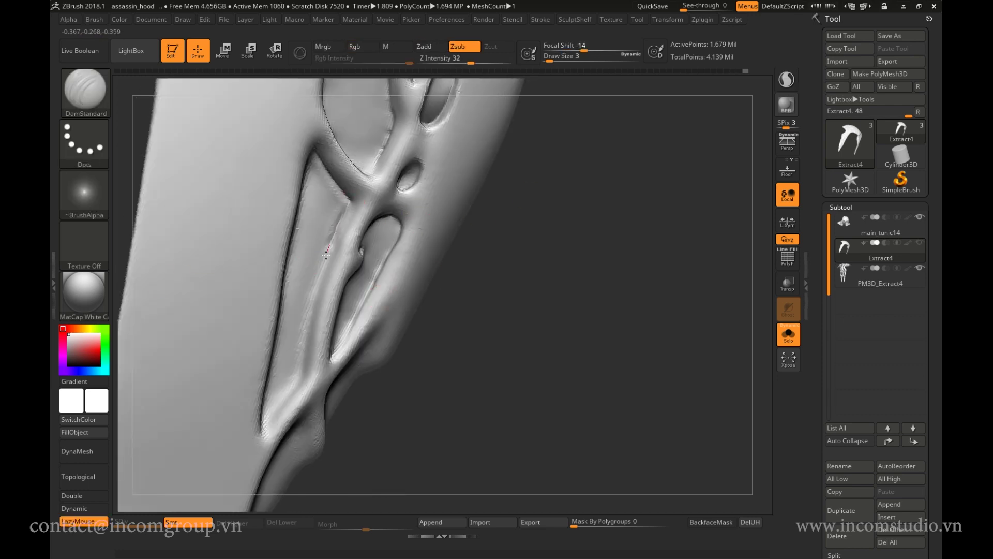
pyautogui.press('space')
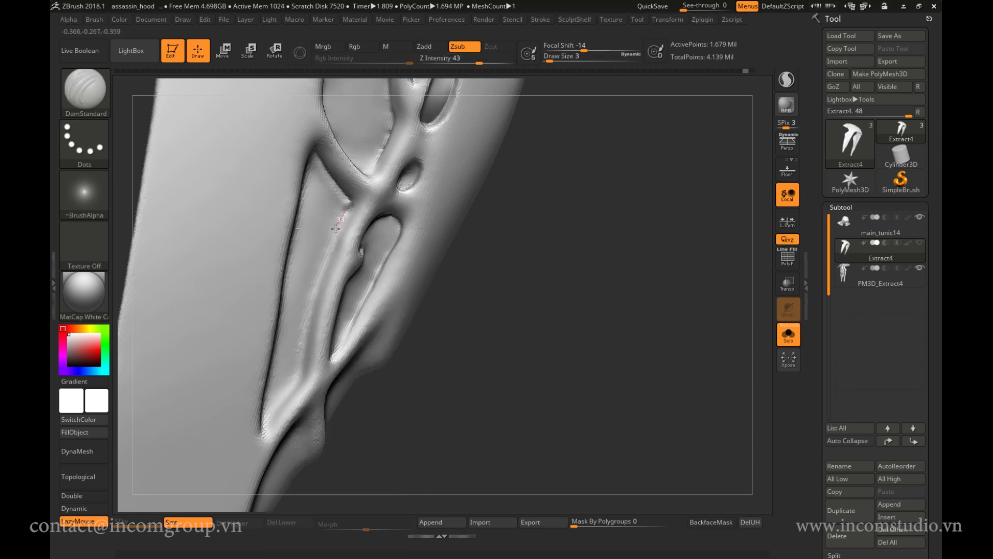
pyautogui.moveTo(335, 228); pyautogui.dragTo(326, 243, button='right')
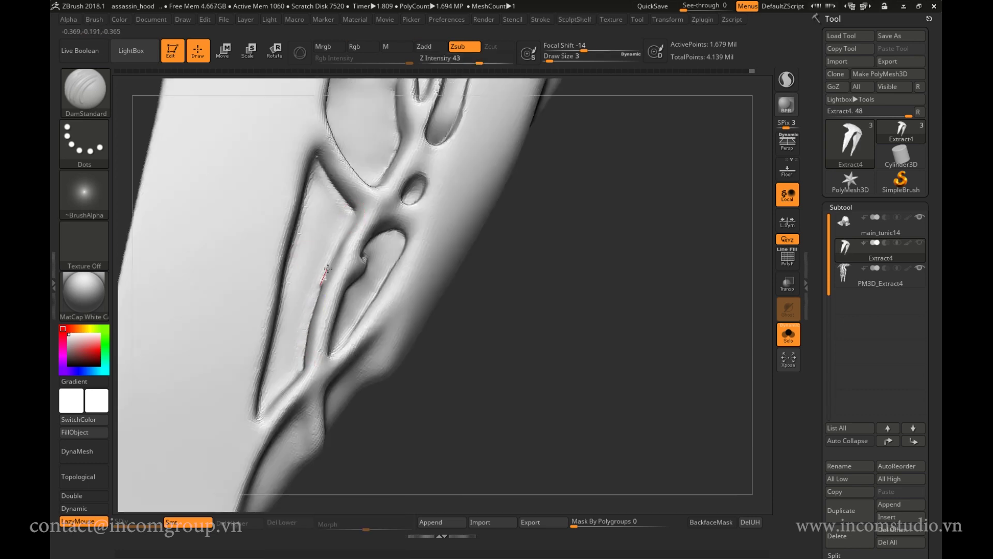
pyautogui.moveTo(328, 269); pyautogui.dragTo(313, 351)
pyautogui.keyDown('shift'); pyautogui.moveTo(347, 224); pyautogui.dragTo(342, 218); pyautogui.keyUp('shift')
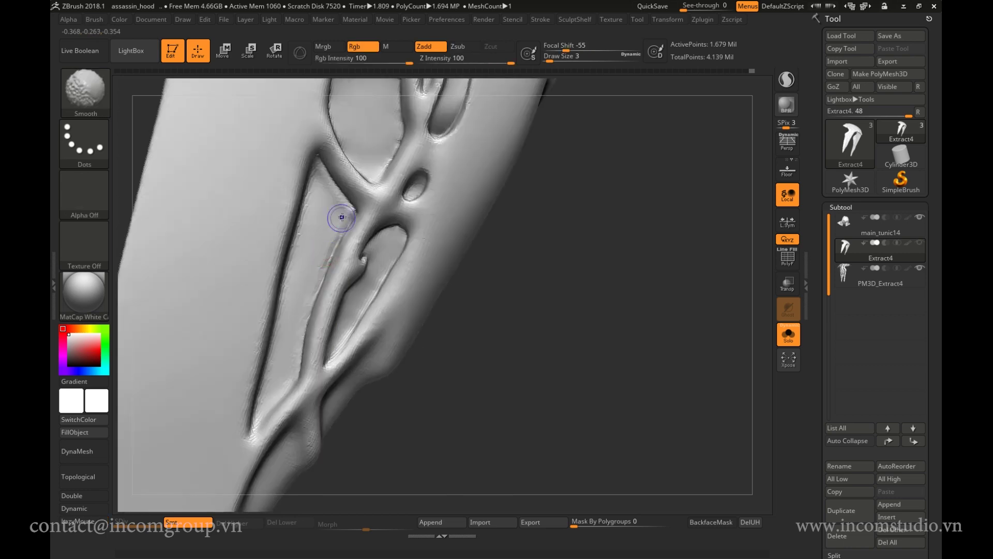
# With sharper focal shift, carve and smooth grooves along the spiral's right side and ornament edge.
pyautogui.press('f')
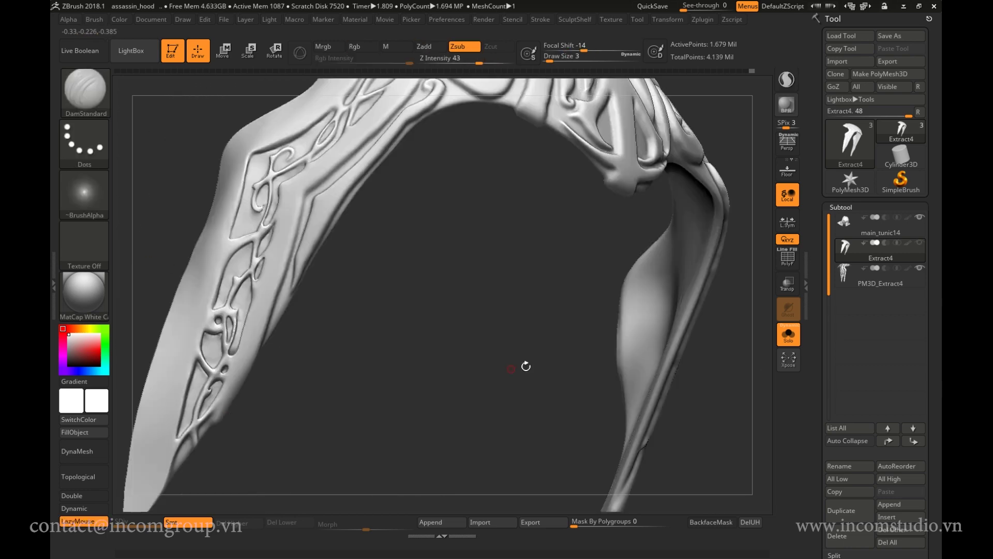
pyautogui.moveTo(525, 365); pyautogui.dragTo(356, 321, button='right')
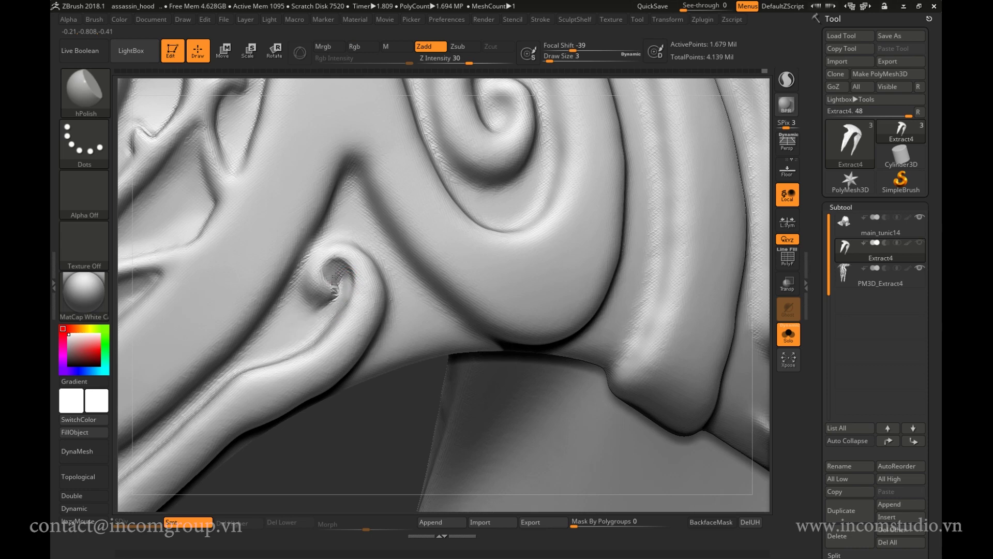
pyautogui.press('s')
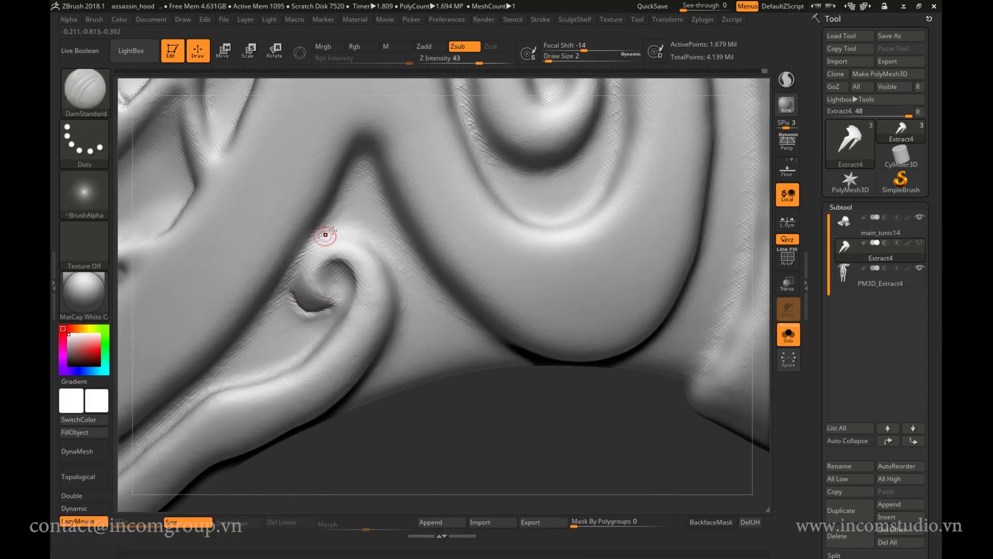
pyautogui.press('o')
pyautogui.moveTo(346, 308); pyautogui.dragTo(356, 282)
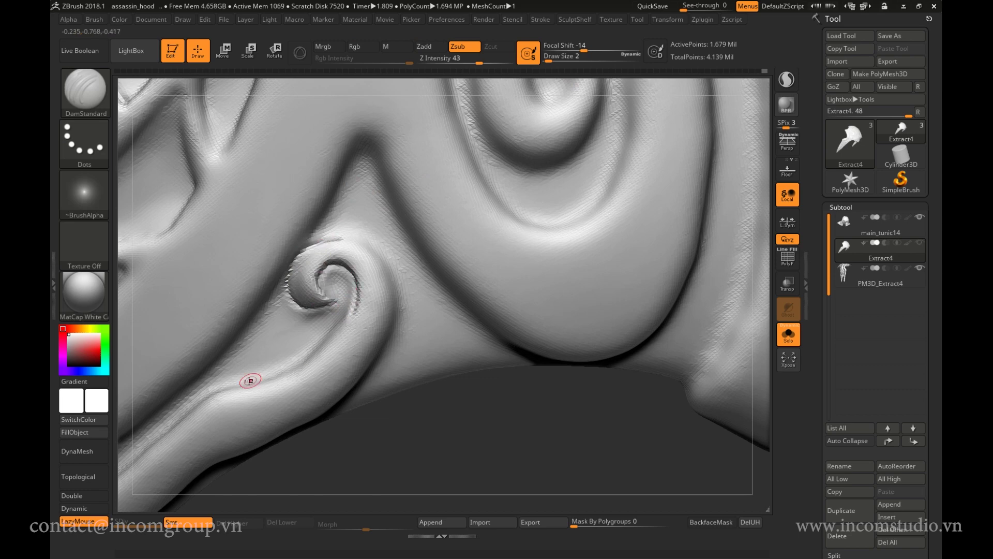
pyautogui.press('shift')
pyautogui.moveTo(346, 240)
pyautogui.mouseDown()
pyautogui.moveTo(366, 242)
pyautogui.moveTo(393, 310)
pyautogui.mouseUp()
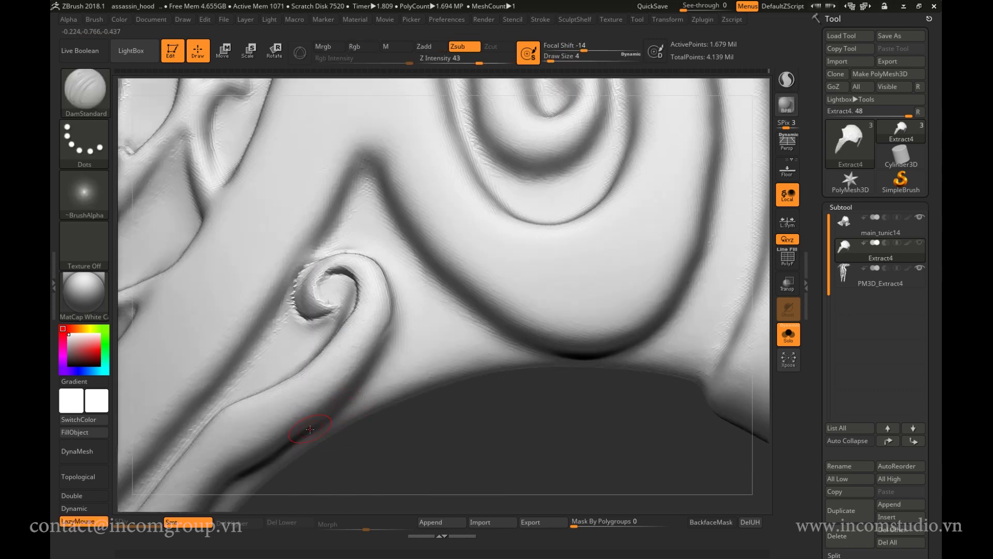
pyautogui.moveTo(290, 456); pyautogui.dragTo(311, 430)
pyautogui.moveTo(465, 440); pyautogui.dragTo(593, 263)
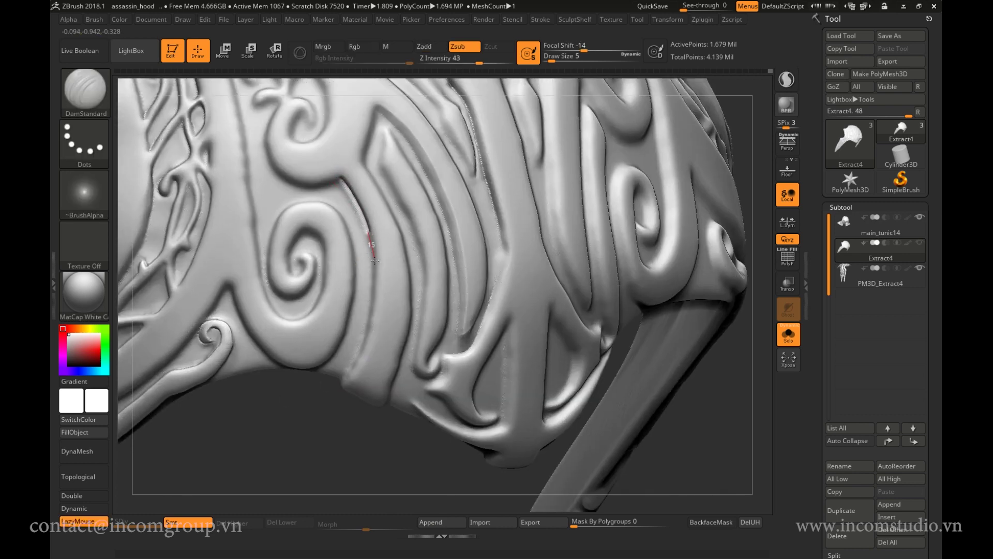
pyautogui.moveTo(375, 261); pyautogui.dragTo(372, 282)
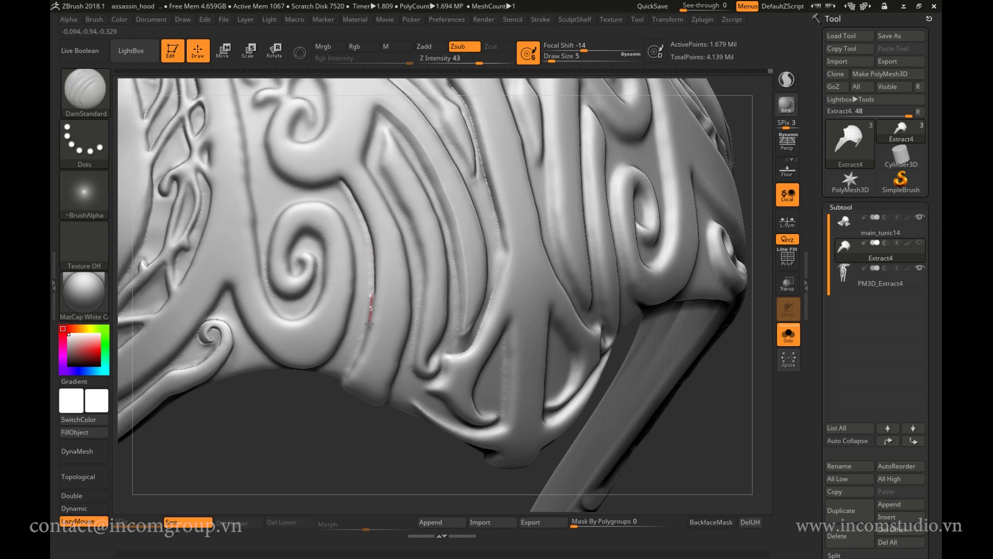
pyautogui.press('shift')
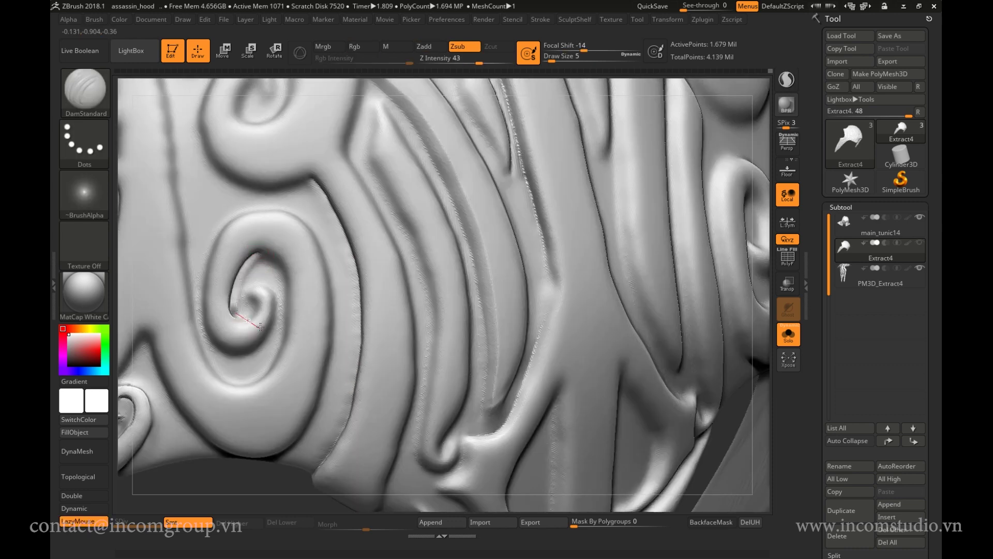
# Rework the inner spiral groove and its curl with a smaller, lower-intensity hPolish brush.
pyautogui.press('b')
pyautogui.press('h')
pyautogui.press('p')
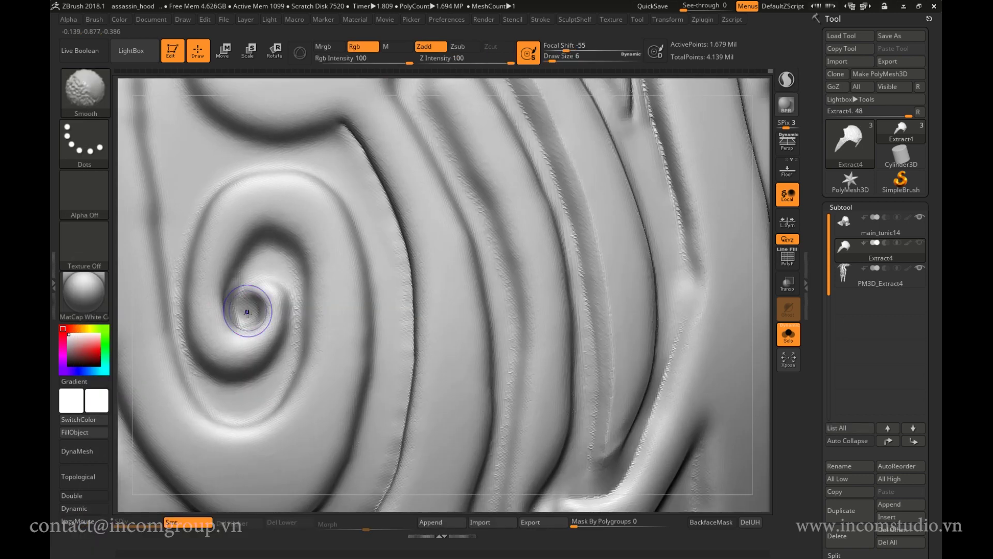
pyautogui.moveTo(243, 311); pyautogui.dragTo(259, 269)
pyautogui.keyDown('ctrl'); pyautogui.moveTo(253, 274); pyautogui.dragTo(268, 237, button='right'); pyautogui.keyUp('ctrl')
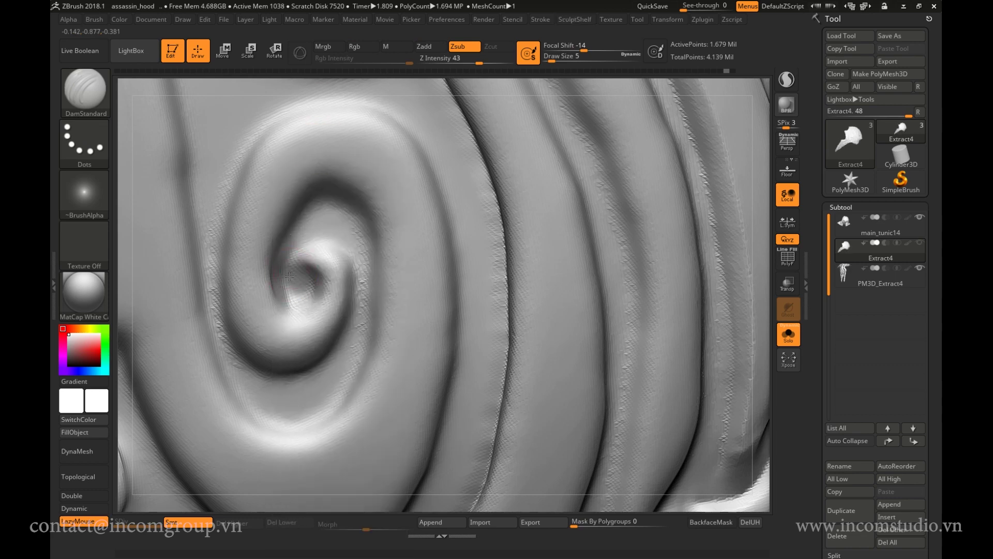
pyautogui.press('s')
pyautogui.moveTo(310, 274); pyautogui.dragTo(290, 274)
pyautogui.press('space')
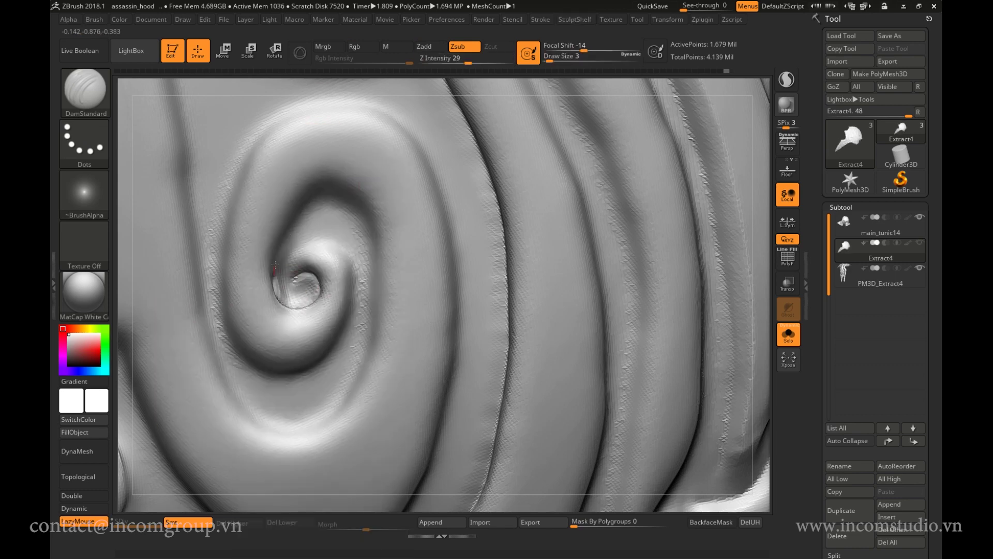
pyautogui.press(']')
pyautogui.moveTo(322, 195)
pyautogui.mouseDown()
pyautogui.moveTo(289, 266)
pyautogui.moveTo(314, 200)
pyautogui.moveTo(310, 357)
pyautogui.mouseUp()
pyautogui.moveTo(264, 331); pyautogui.dragTo(324, 208)
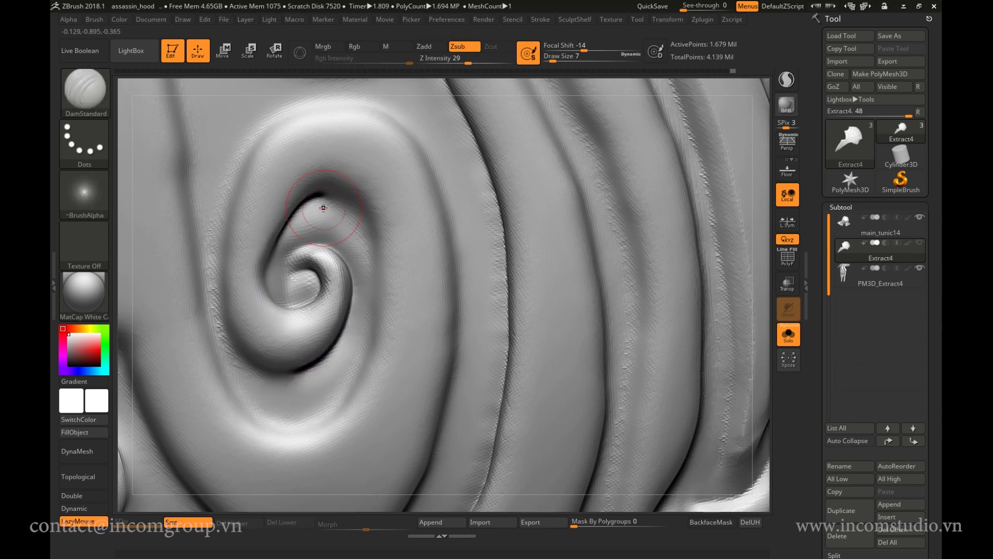
# Turn the hood to the upper ornament and zoom in on its curls with hPolish.
pyautogui.moveTo(323, 208); pyautogui.dragTo(245, 325, button='right')
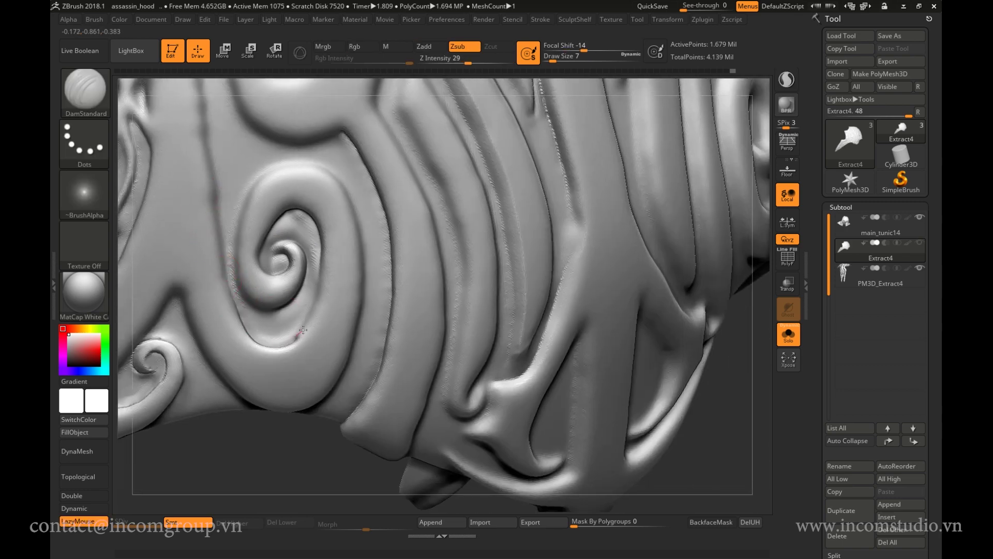
pyautogui.moveTo(318, 280)
pyautogui.mouseDown(button='right')
pyautogui.moveTo(196, 239)
pyautogui.moveTo(216, 131)
pyautogui.mouseUp(button='right')
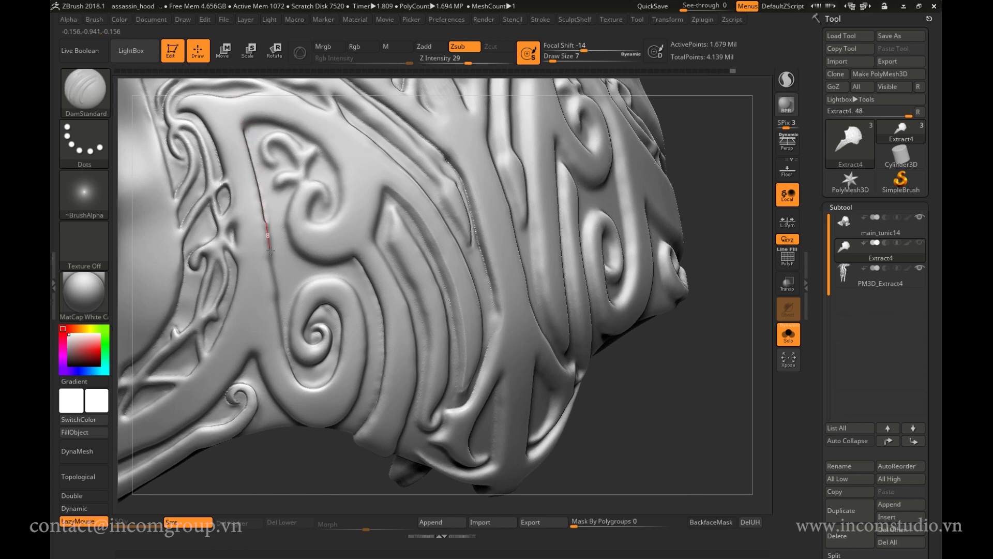
pyautogui.moveTo(293, 385)
pyautogui.mouseDown(button='right')
pyautogui.moveTo(338, 151)
pyautogui.moveTo(298, 218)
pyautogui.mouseUp(button='right')
pyautogui.press('b')
pyautogui.press('h')
pyautogui.press('p')
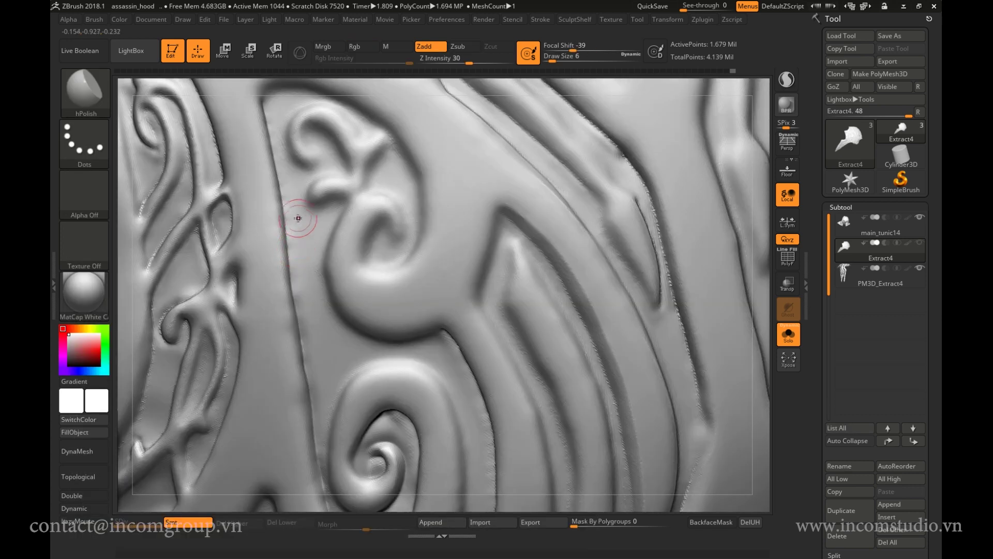
pyautogui.moveTo(308, 362)
pyautogui.keyDown('ctrl'); pyautogui.mouseDown(button='right')
pyautogui.moveTo(266, 221)
pyautogui.moveTo(277, 169)
pyautogui.mouseUp(button='right'); pyautogui.keyUp('ctrl')
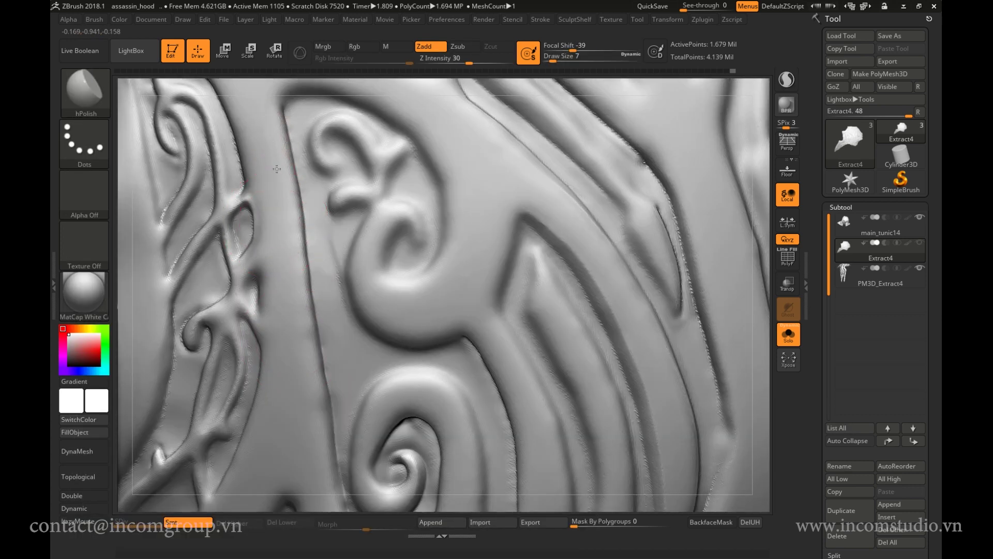
pyautogui.moveTo(300, 300)
pyautogui.keyDown('ctrl'); pyautogui.mouseDown(button='right')
pyautogui.moveTo(305, 269)
pyautogui.moveTo(317, 308)
pyautogui.mouseUp(button='right'); pyautogui.keyUp('ctrl')
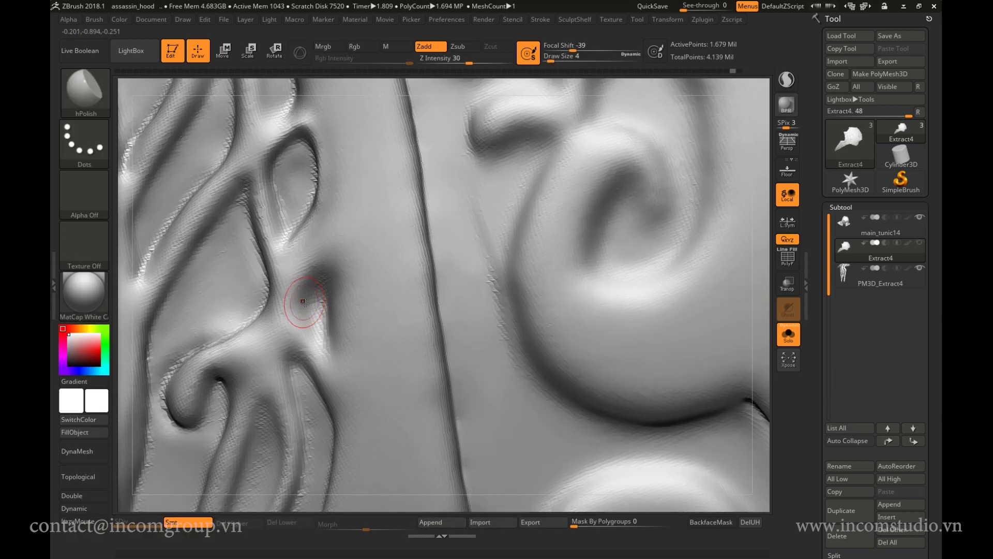
# Select the SK_Cloth brush and reframe the view across the ornament.
pyautogui.press('b')
pyautogui.press('s')
pyautogui.press('k')
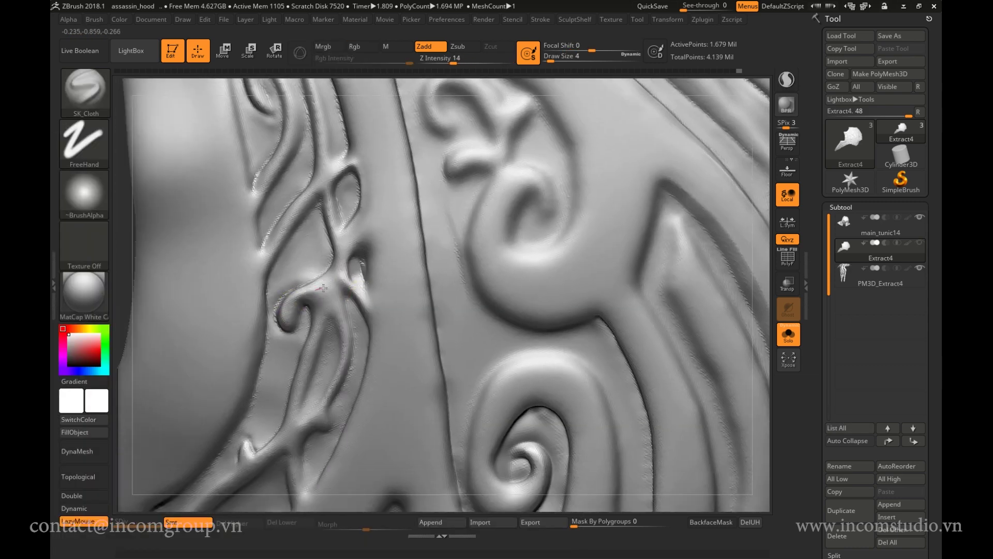
pyautogui.moveTo(291, 300)
pyautogui.keyDown('ctrl'); pyautogui.mouseDown(button='right')
pyautogui.moveTo(382, 255)
pyautogui.moveTo(373, 280)
pyautogui.mouseUp(button='right'); pyautogui.keyUp('ctrl')
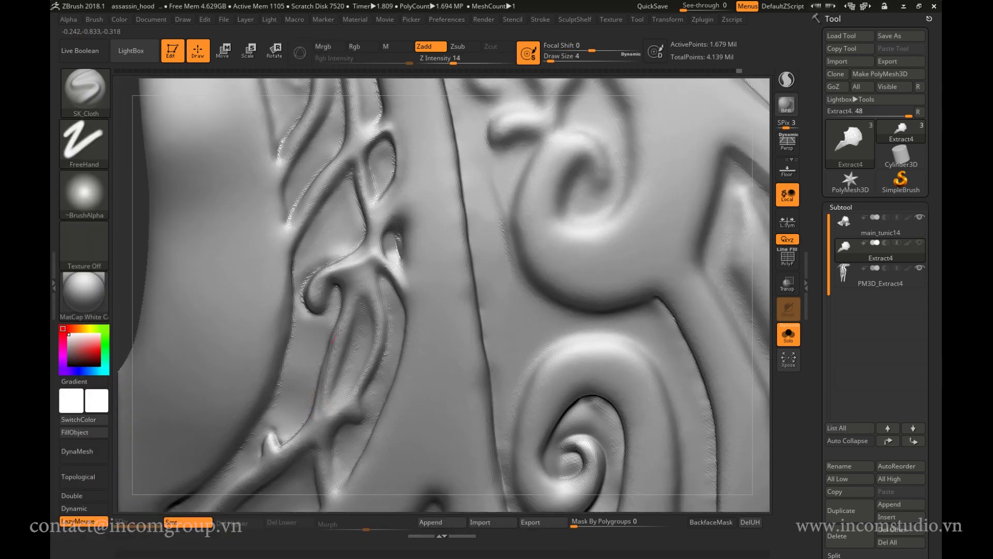
pyautogui.keyDown('ctrl'); pyautogui.moveTo(376, 362); pyautogui.dragTo(236, 468, button='right'); pyautogui.keyUp('ctrl')
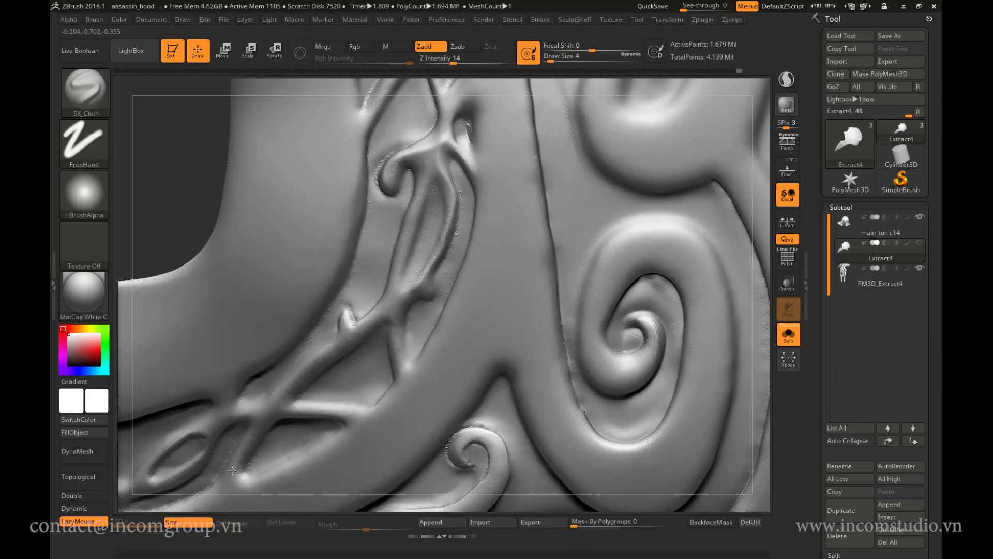
# Move the Tool palette between trays and QuickSave the project.
pyautogui.click(805, 284)
pyautogui.keyDown('alt'); pyautogui.moveTo(554, 344); pyautogui.dragTo(436, 301, button='right'); pyautogui.keyUp('alt')
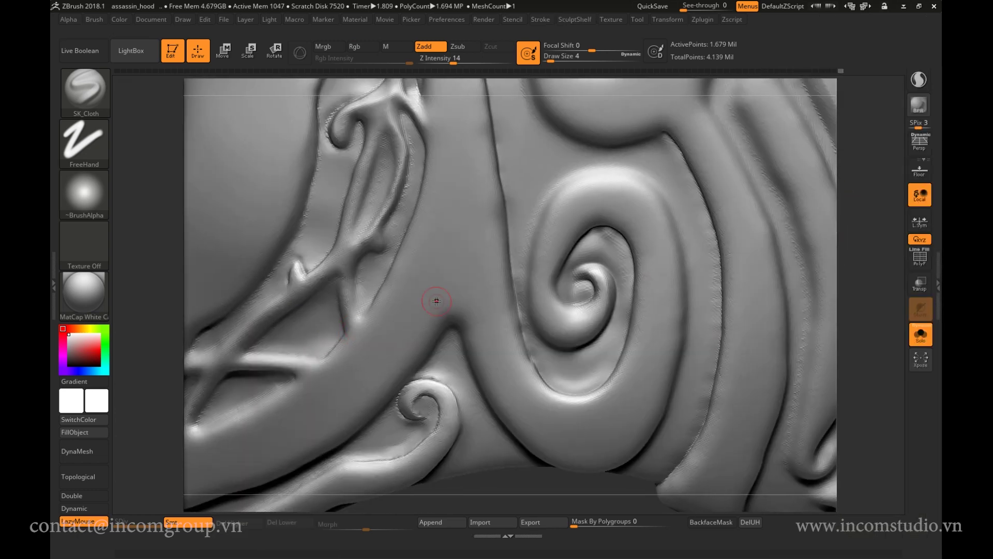
pyautogui.click(637, 19)
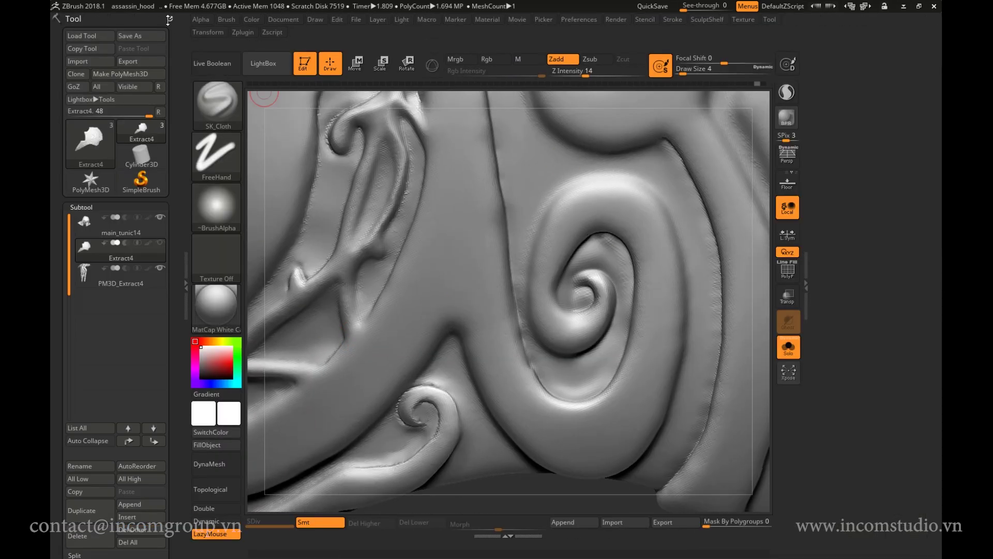
pyautogui.click(168, 19)
pyautogui.click(186, 285)
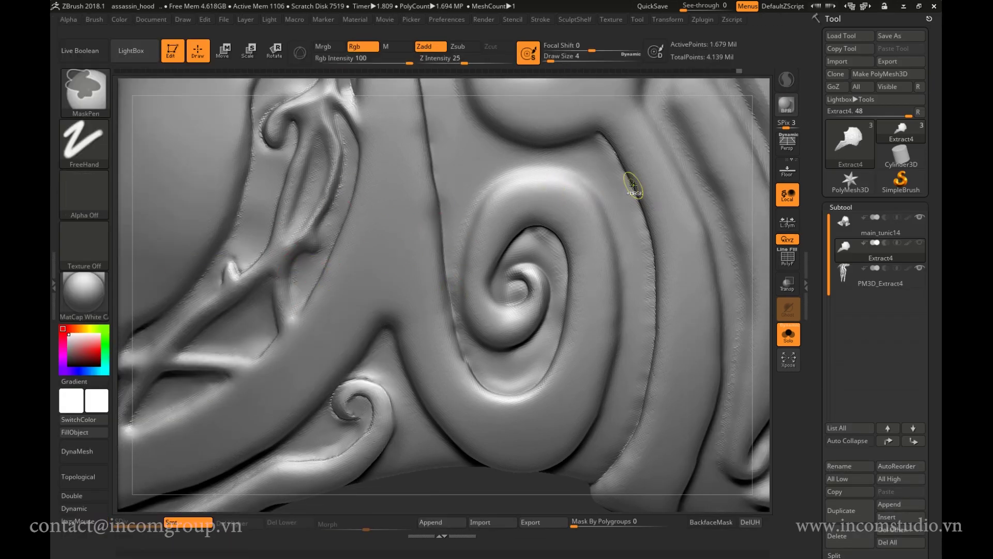
pyautogui.click(652, 6)
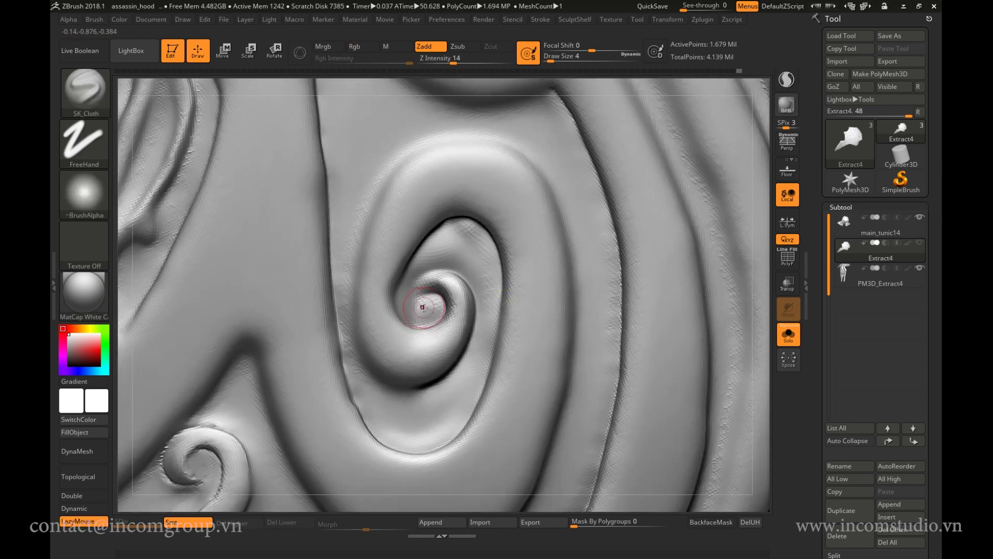
# Carve and soften grooves along the spiral's left side with DamStandard.
pyautogui.press('shift')
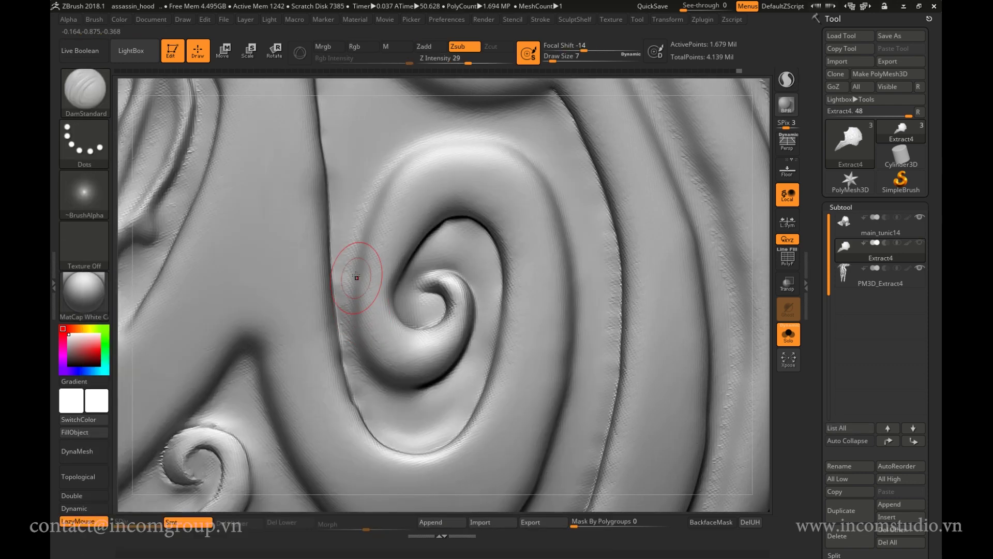
pyautogui.moveTo(386, 182); pyautogui.dragTo(409, 394)
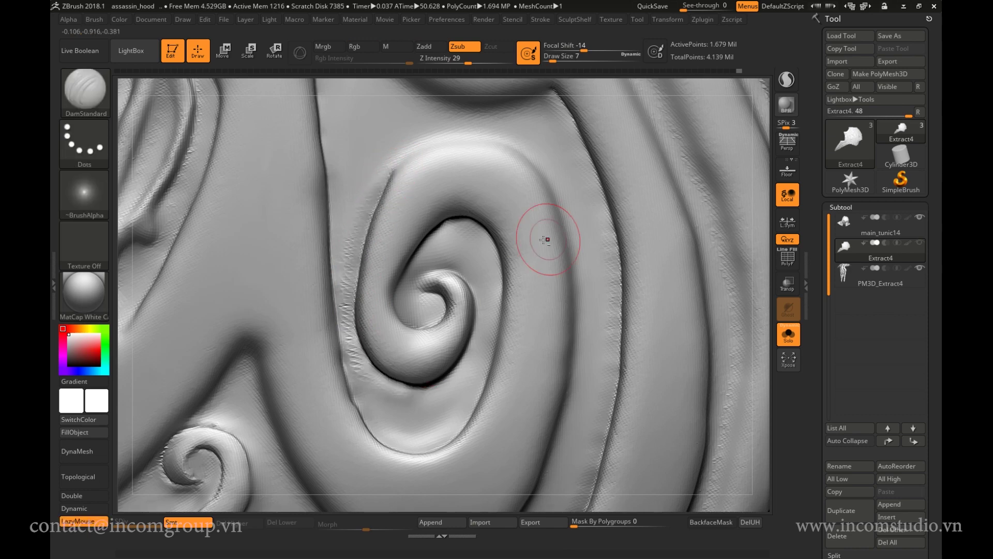
pyautogui.keyDown('alt'); pyautogui.moveTo(543, 232); pyautogui.dragTo(279, 271); pyautogui.keyUp('alt')
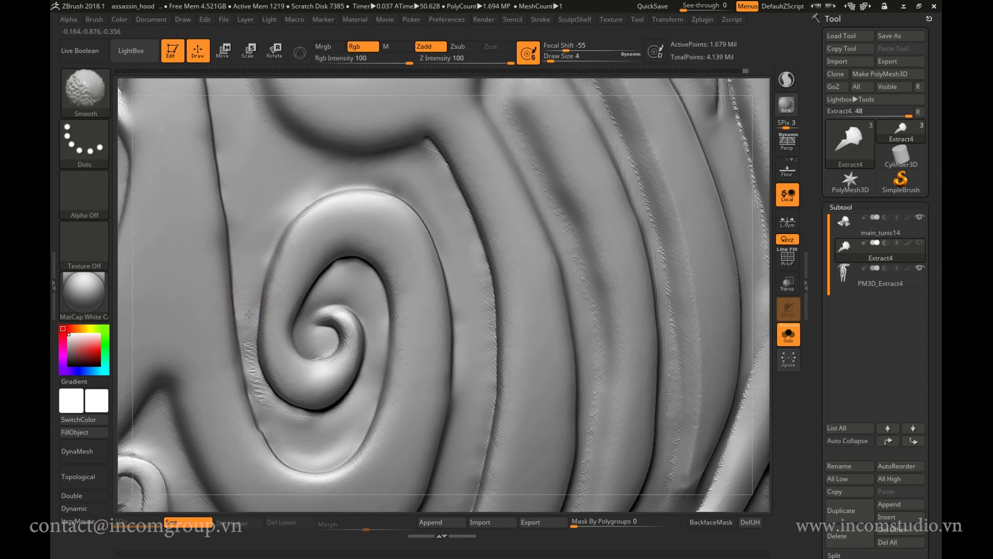
pyautogui.moveTo(245, 316); pyautogui.dragTo(264, 414)
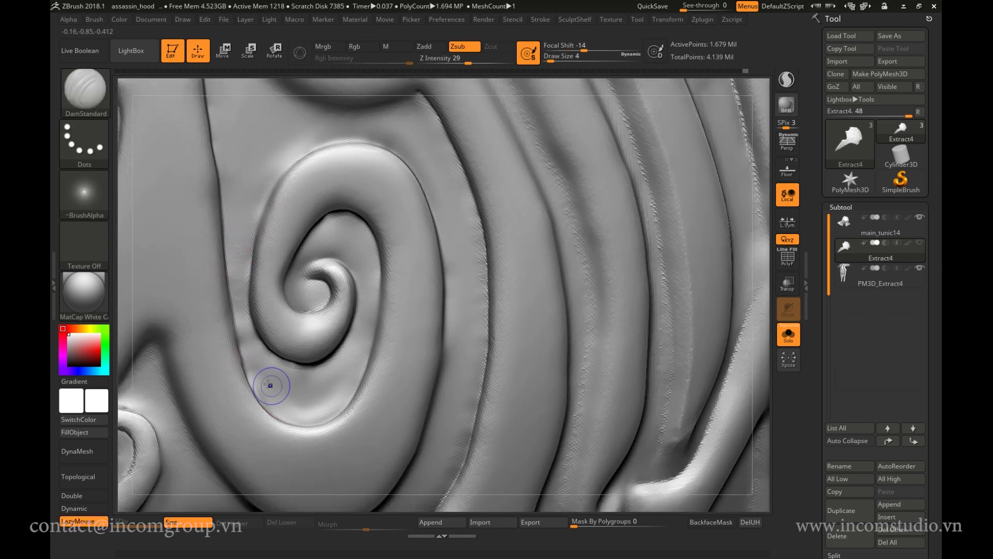
pyautogui.keyDown('shift'); pyautogui.moveTo(243, 357); pyautogui.dragTo(237, 326); pyautogui.keyUp('shift')
pyautogui.keyDown('shift'); pyautogui.moveTo(321, 217); pyautogui.dragTo(352, 249); pyautogui.keyUp('shift')
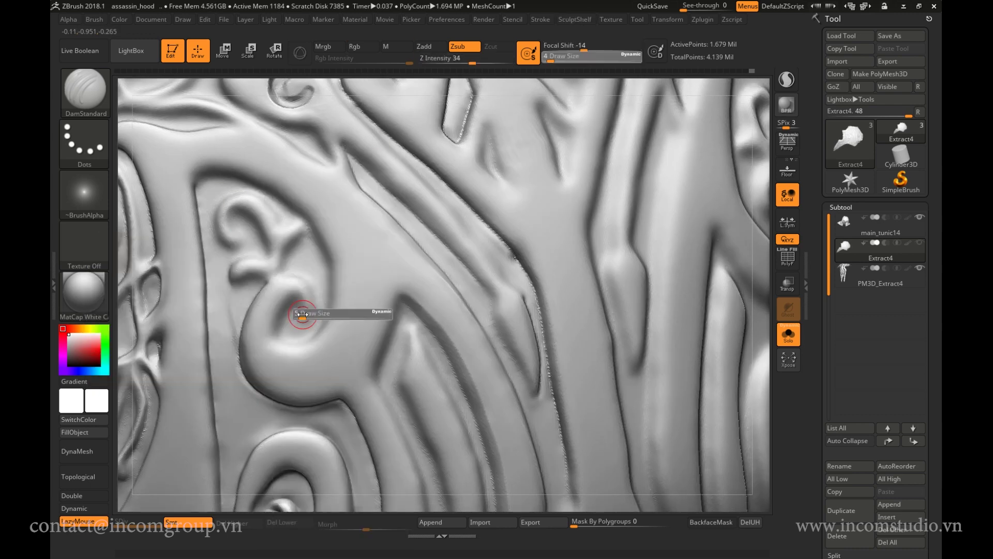
# Fill out the spiral centre and deepen the curl's inner and outer grooves.
pyautogui.moveTo(300, 318); pyautogui.dragTo(279, 306)
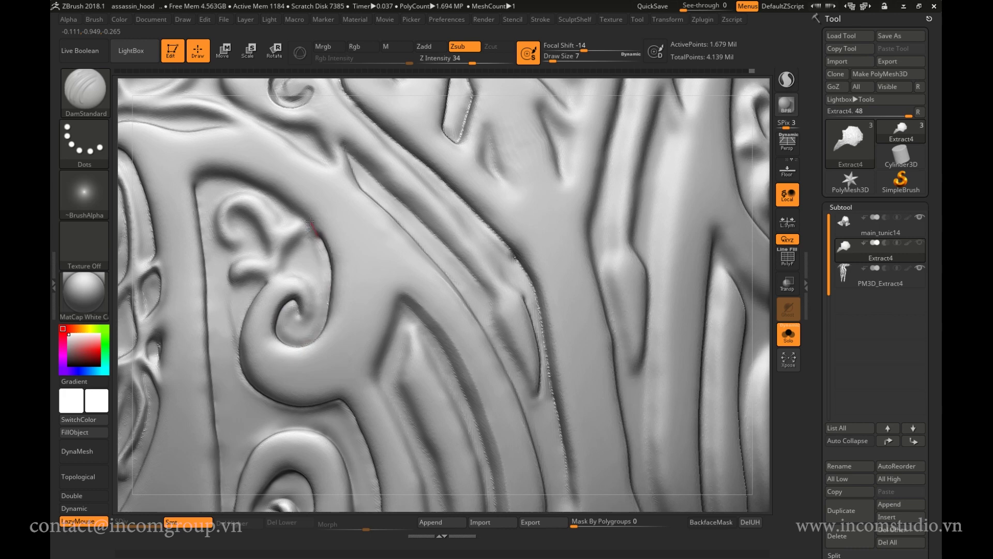
pyautogui.press('shift')
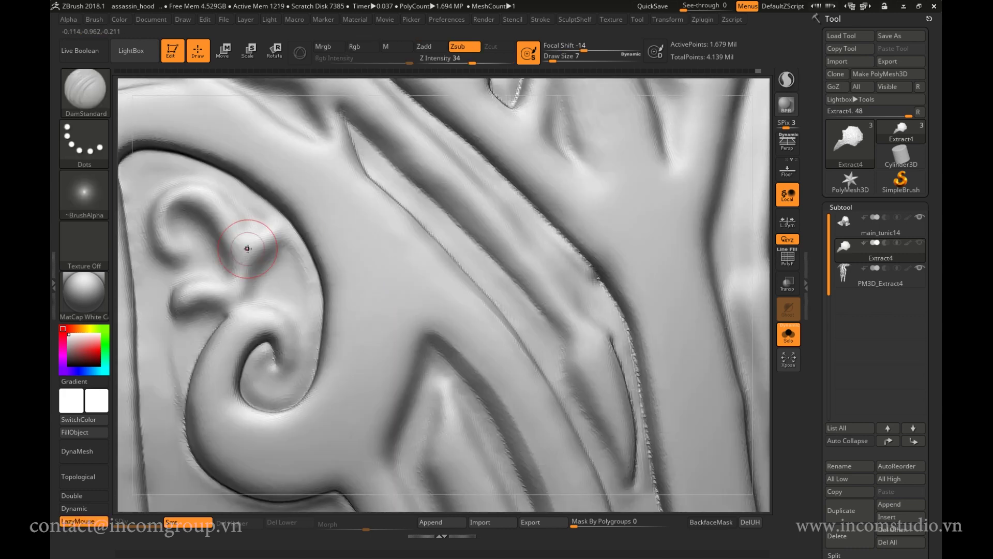
pyautogui.keyDown('alt'); pyautogui.moveTo(336, 324); pyautogui.dragTo(249, 226, button='right'); pyautogui.keyUp('alt')
pyautogui.press('space')
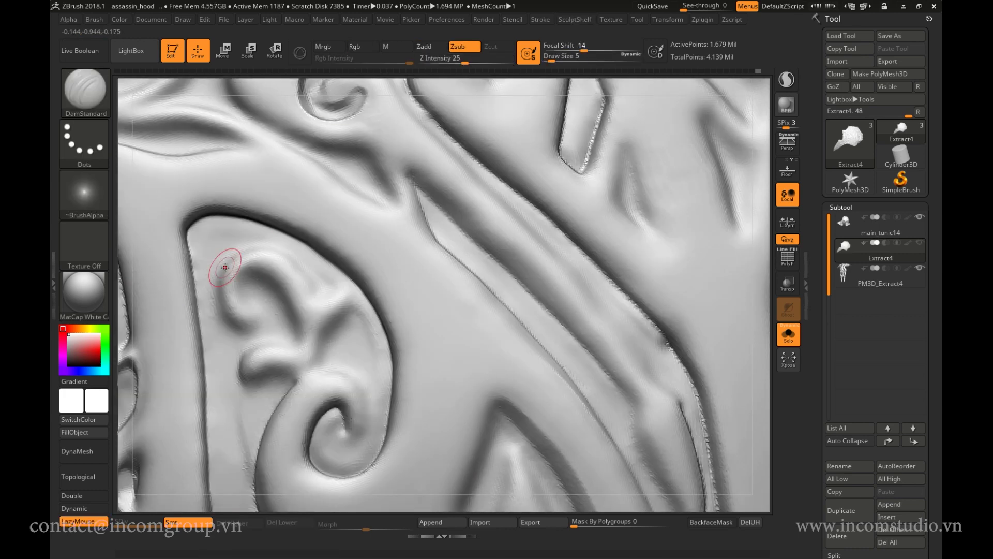
pyautogui.moveTo(246, 329); pyautogui.dragTo(250, 249)
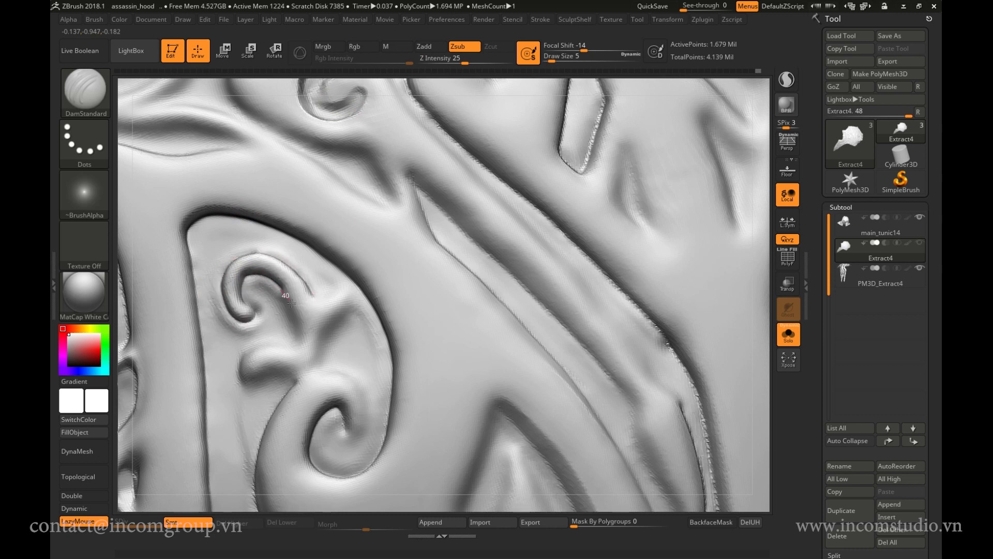
pyautogui.moveTo(318, 309); pyautogui.dragTo(296, 348)
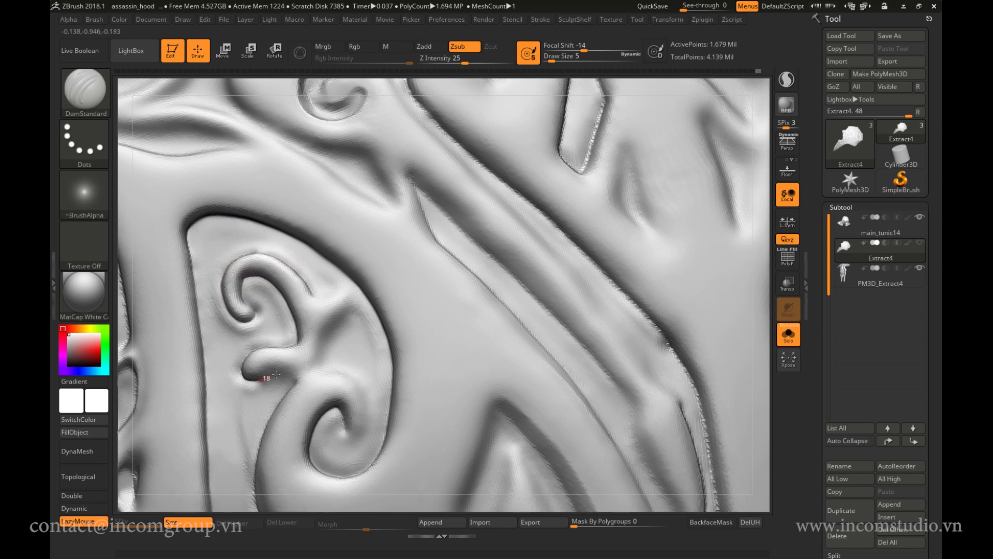
# Carve a new ridge down toward the lobe and smooth the curl's inner ridges.
pyautogui.keyDown('alt'); pyautogui.moveTo(276, 374); pyautogui.dragTo(225, 371, button='right'); pyautogui.keyUp('alt')
pyautogui.press('space')
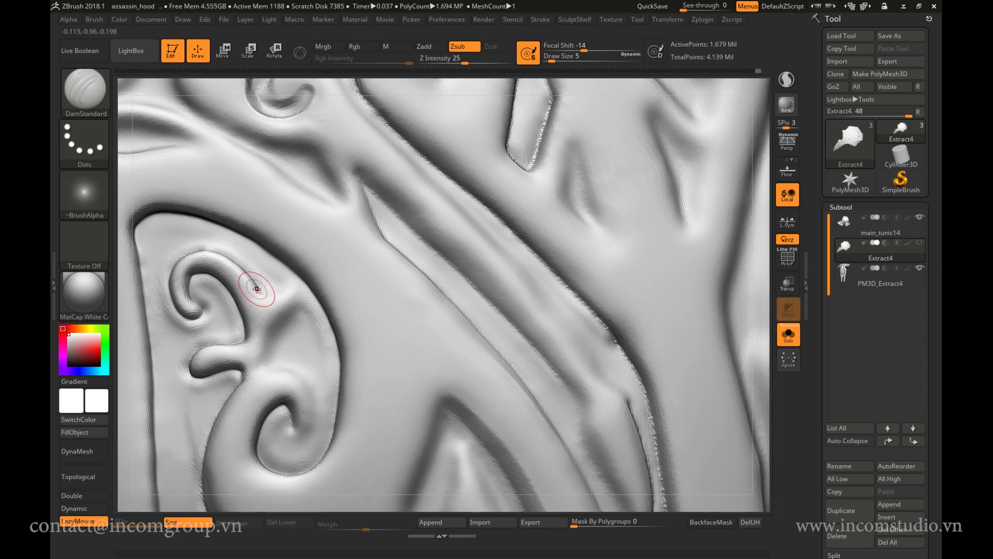
pyautogui.moveTo(303, 287); pyautogui.dragTo(265, 352)
pyautogui.moveTo(322, 403)
pyautogui.keyDown('shift'); pyautogui.mouseDown()
pyautogui.moveTo(261, 293)
pyautogui.moveTo(290, 436)
pyautogui.moveTo(293, 357)
pyautogui.mouseUp(); pyautogui.keyUp('shift')
# Frame the hood, zoom onto another ornament patch and set Draw Size to 6.
pyautogui.press('f')
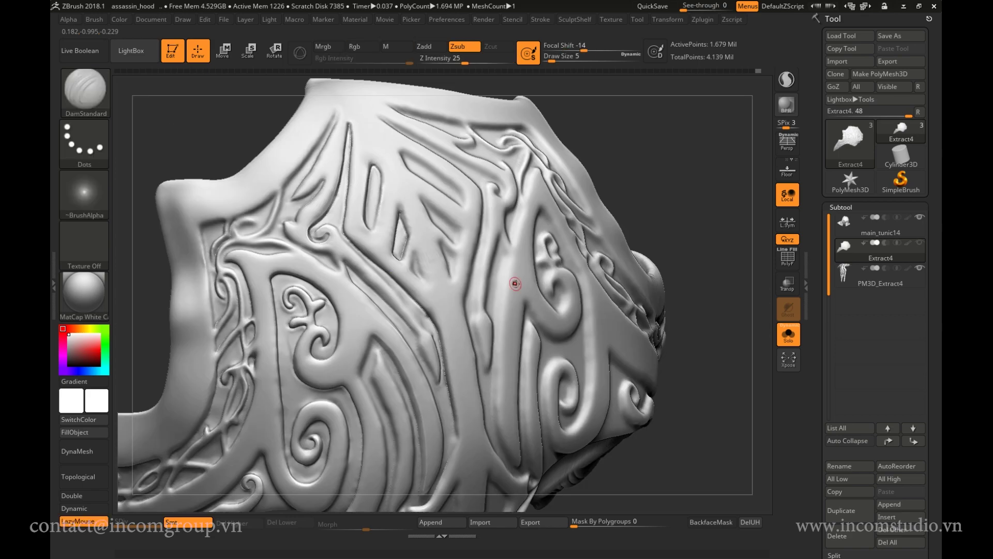
pyautogui.keyDown('ctrl'); pyautogui.moveTo(255, 361); pyautogui.dragTo(281, 327, button='right'); pyautogui.keyUp('ctrl')
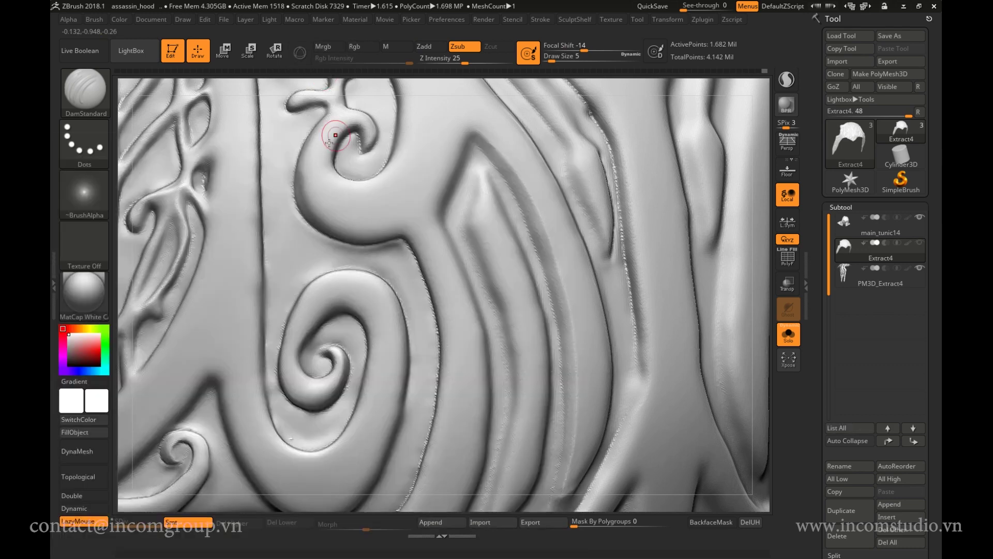
pyautogui.press('s')
pyautogui.moveTo(272, 262); pyautogui.dragTo(267, 261)
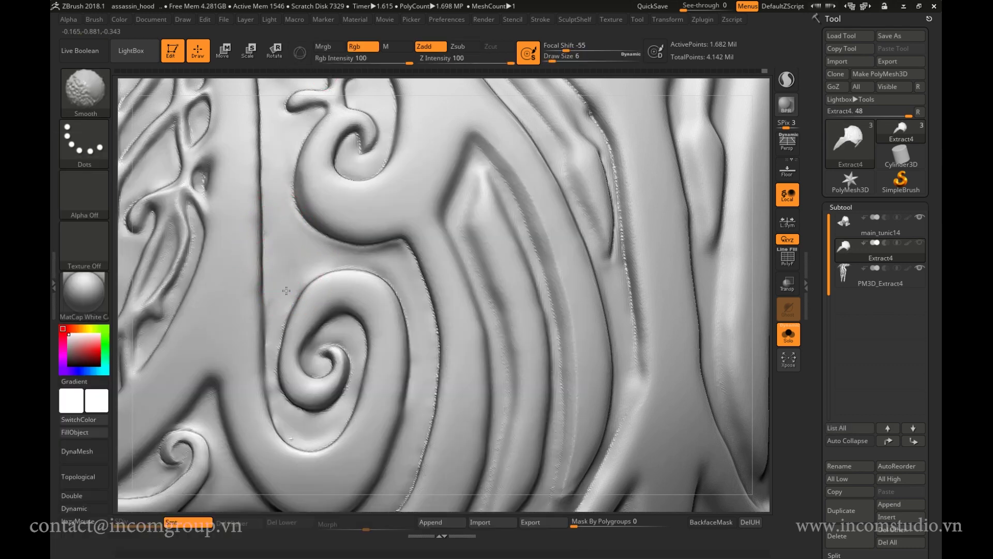
pyautogui.press('s')
pyautogui.moveTo(265, 349); pyautogui.dragTo(263, 350)
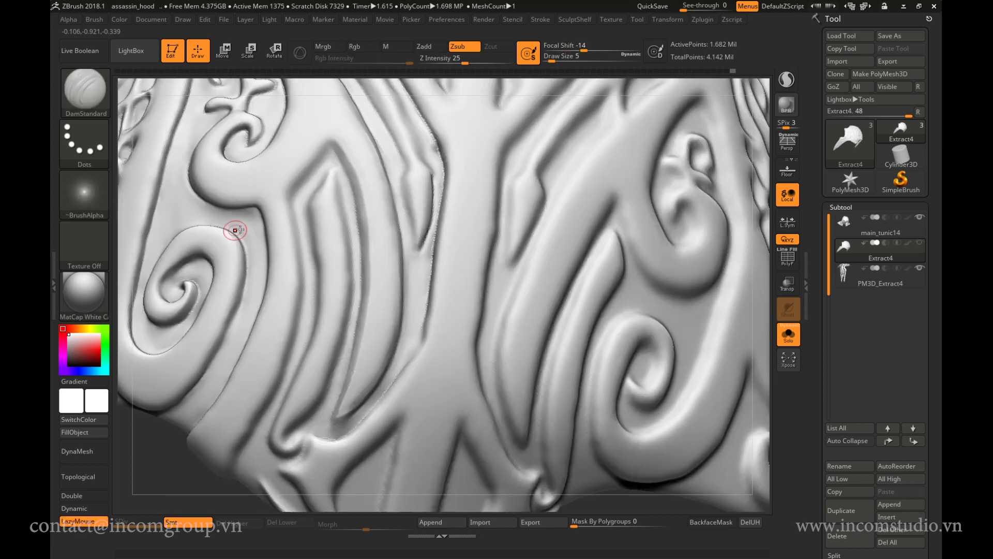
# Move the view up over the swirl relief's crease and set Draw Size to 7.
pyautogui.press('space')
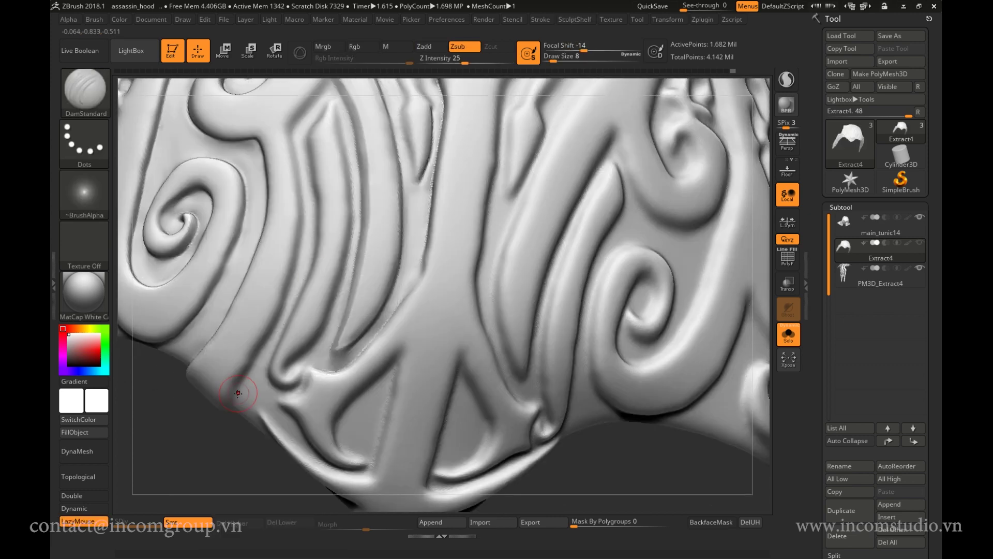
pyautogui.keyDown('alt'); pyautogui.moveTo(284, 109); pyautogui.dragTo(289, 173); pyautogui.keyUp('alt')
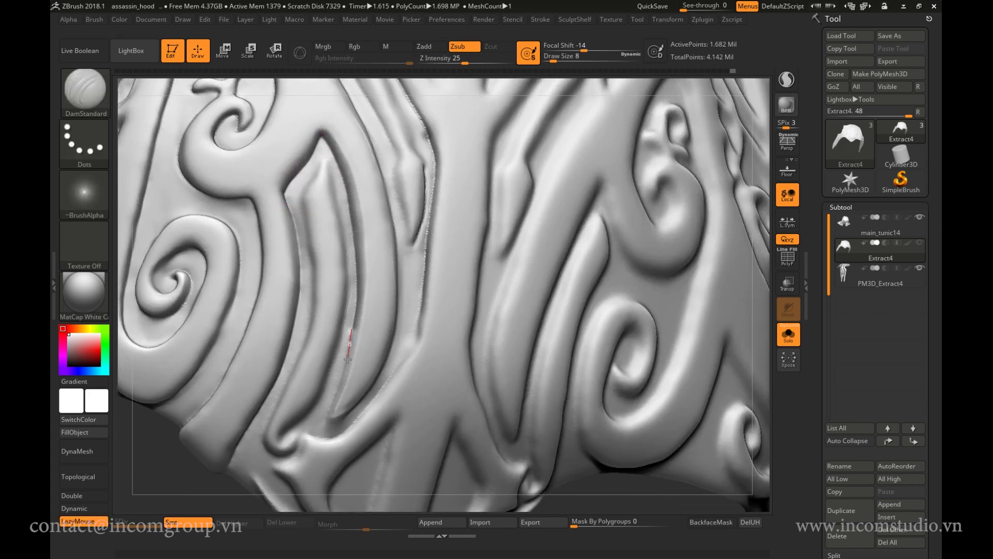
pyautogui.keyDown('alt'); pyautogui.moveTo(315, 441); pyautogui.dragTo(326, 144); pyautogui.keyUp('alt')
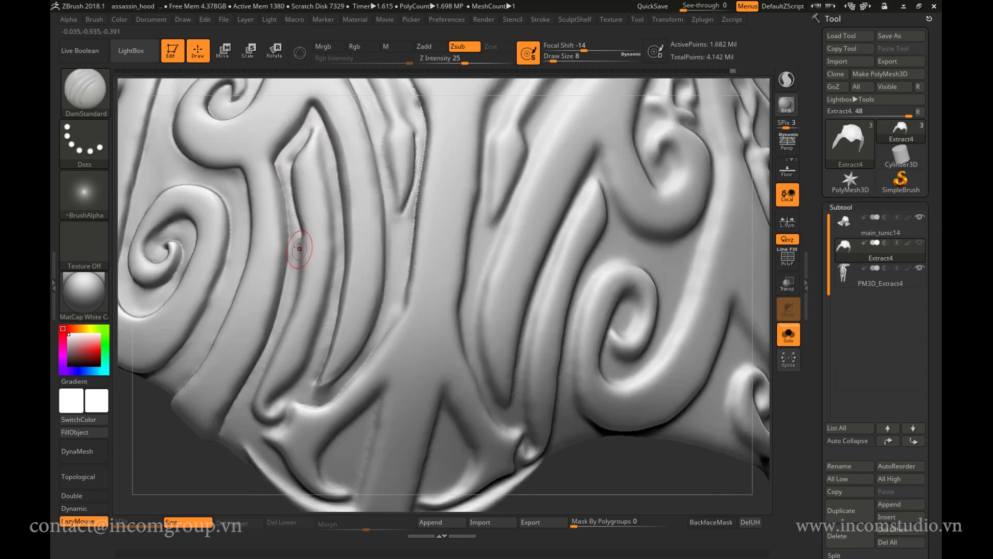
pyautogui.keyDown('alt'); pyautogui.moveTo(300, 249); pyautogui.dragTo(286, 166); pyautogui.keyUp('alt')
pyautogui.press('s')
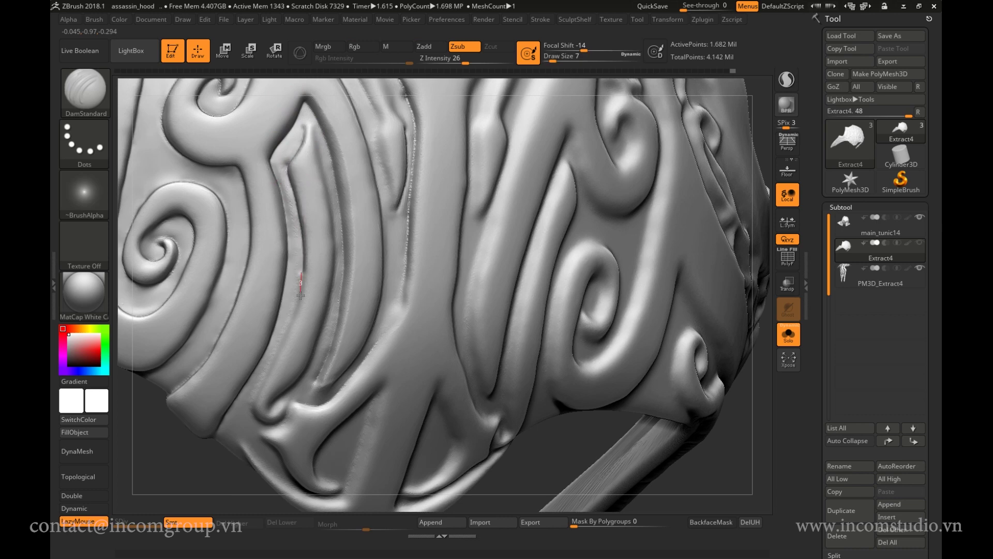
pyautogui.moveTo(263, 397); pyautogui.dragTo(330, 157)
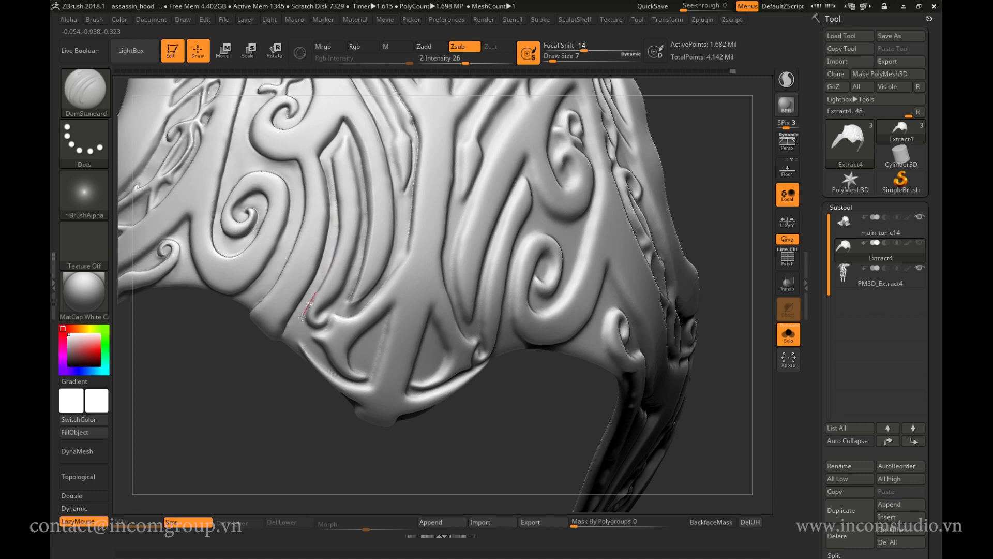
pyautogui.moveTo(329, 342)
pyautogui.keyDown('alt'); pyautogui.mouseDown()
pyautogui.moveTo(361, 329)
pyautogui.moveTo(362, 295)
pyautogui.mouseUp(); pyautogui.keyUp('alt')
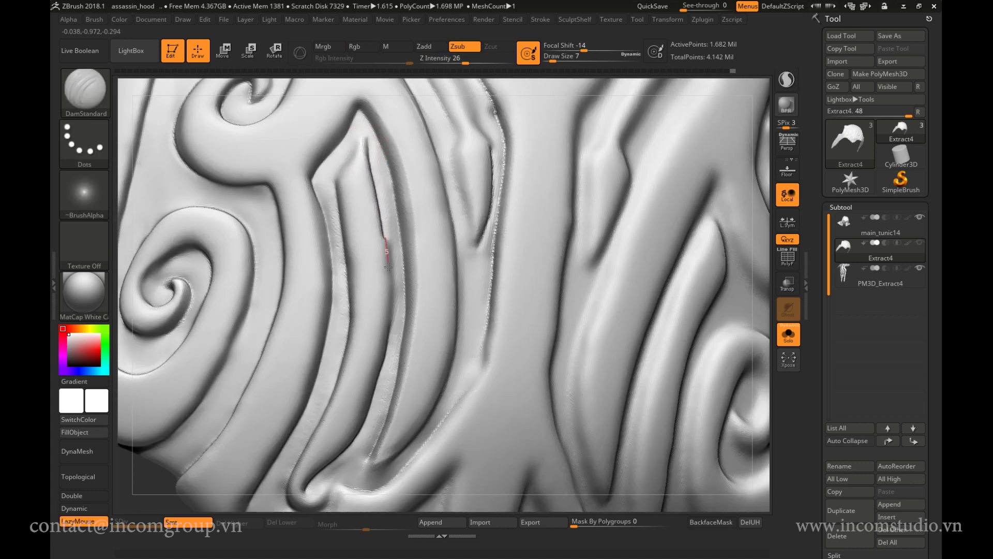
# Smooth away the lower part of the crease, then drop brush size to 4.
pyautogui.keyDown('shift'); pyautogui.moveTo(388, 267); pyautogui.dragTo(382, 214); pyautogui.keyUp('shift')
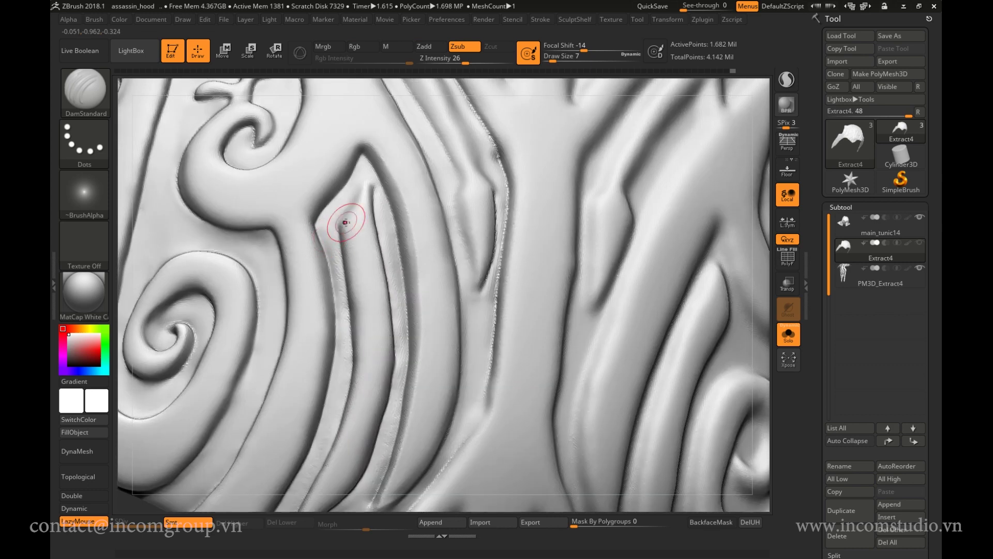
pyautogui.press('[')
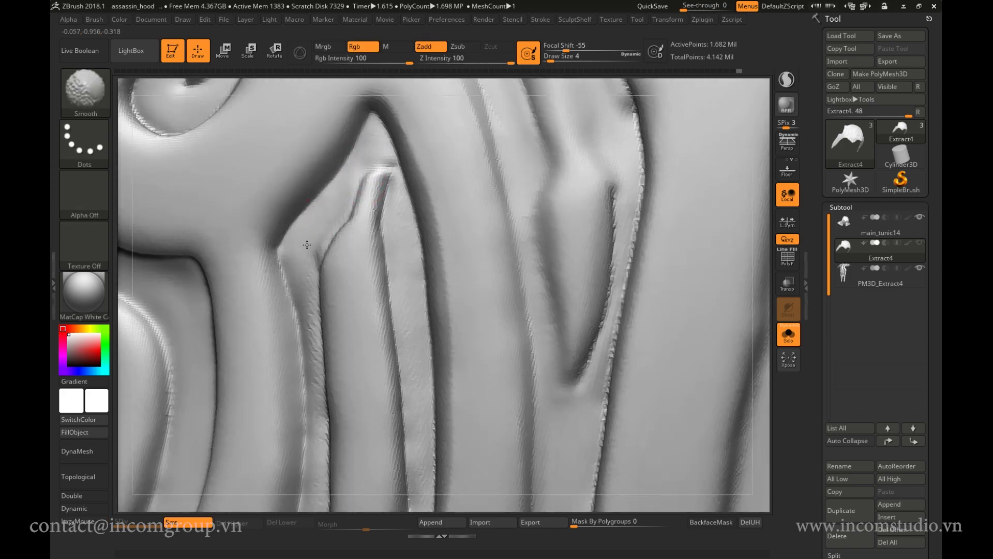
pyautogui.keyDown('ctrl'); pyautogui.moveTo(371, 192); pyautogui.dragTo(308, 213, button='right'); pyautogui.keyUp('ctrl')
pyautogui.press('f')
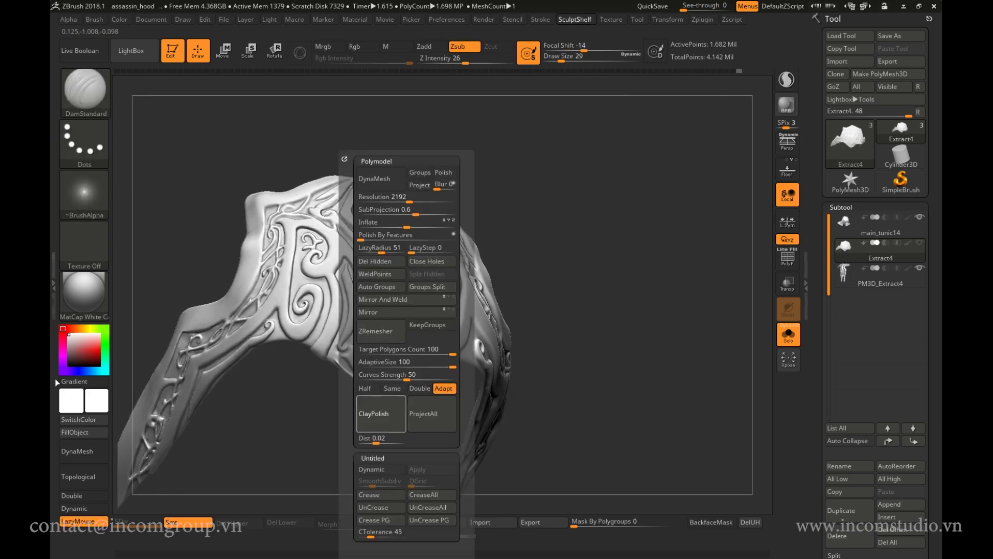
# Carve the front-edge ornament's groove deeper and further down, then close in on the swirl.
pyautogui.moveTo(362, 233)
pyautogui.mouseDown(button='right')
pyautogui.moveTo(450, 261)
pyautogui.moveTo(558, 406)
pyautogui.moveTo(360, 349)
pyautogui.mouseUp(button='right')
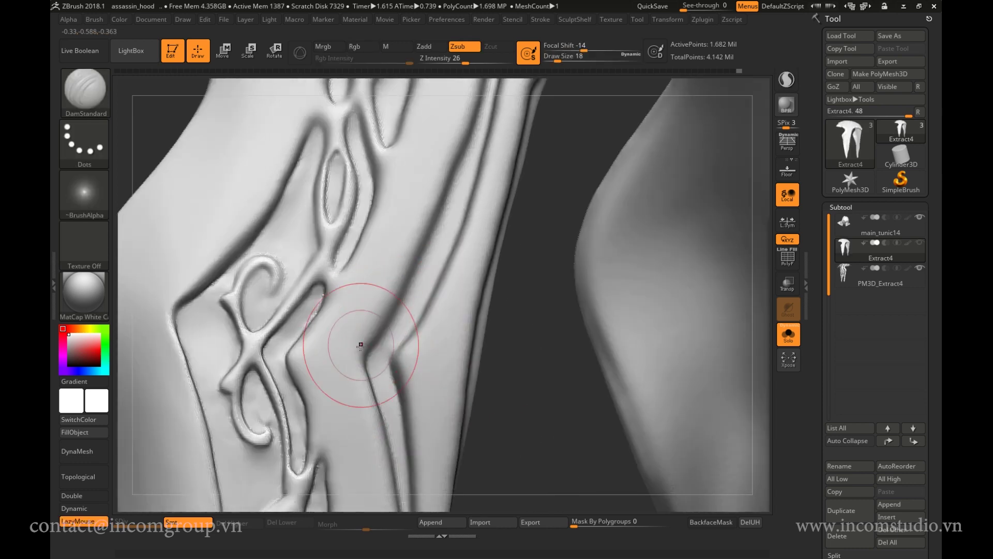
pyautogui.press('s')
pyautogui.moveTo(377, 328); pyautogui.dragTo(405, 291)
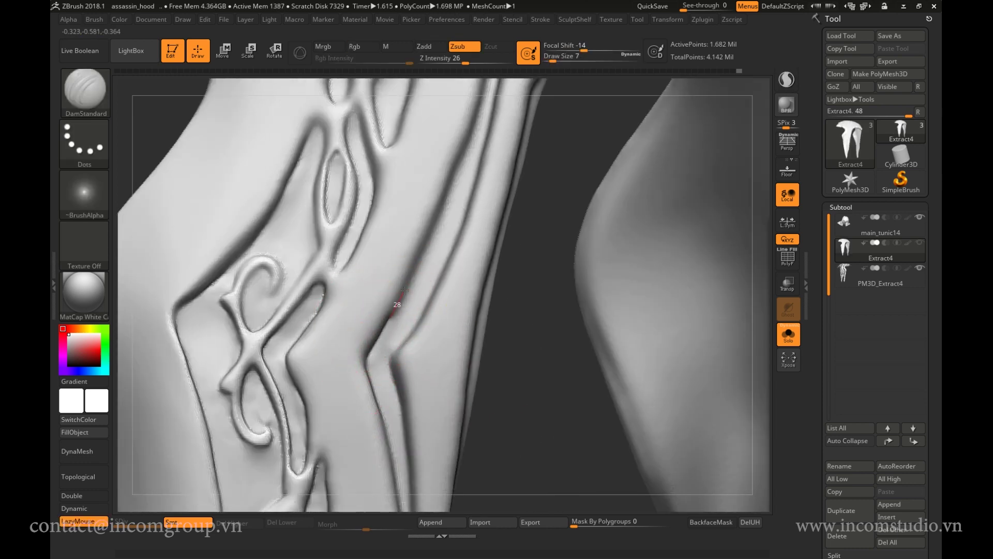
pyautogui.moveTo(457, 180); pyautogui.dragTo(342, 387, button='right')
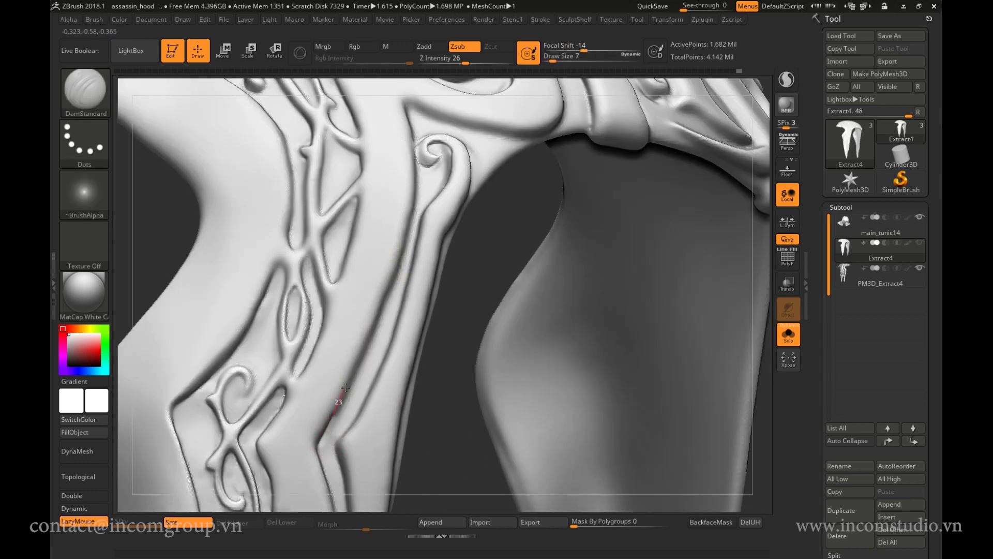
pyautogui.moveTo(387, 307); pyautogui.dragTo(380, 361, button='right')
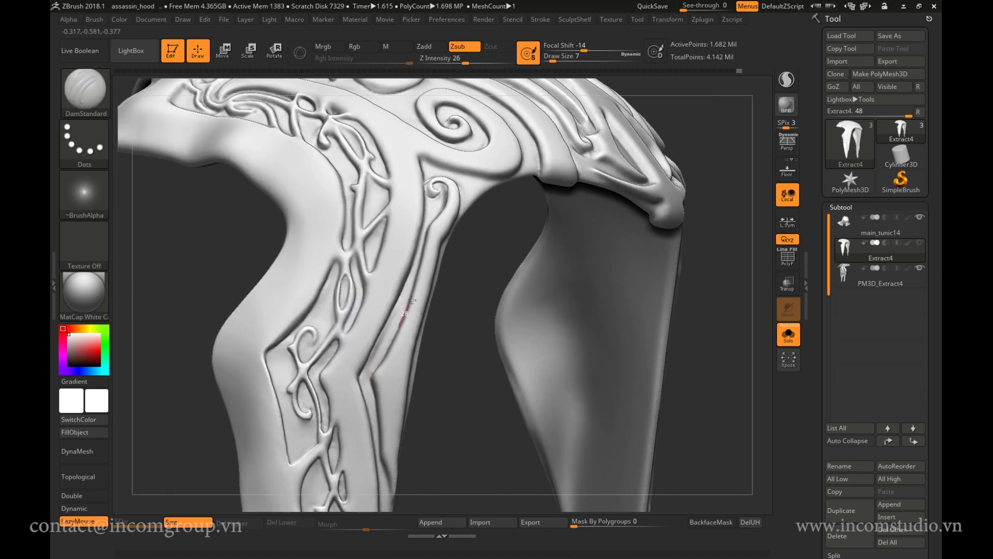
pyautogui.moveTo(425, 234); pyautogui.dragTo(306, 139, button='right')
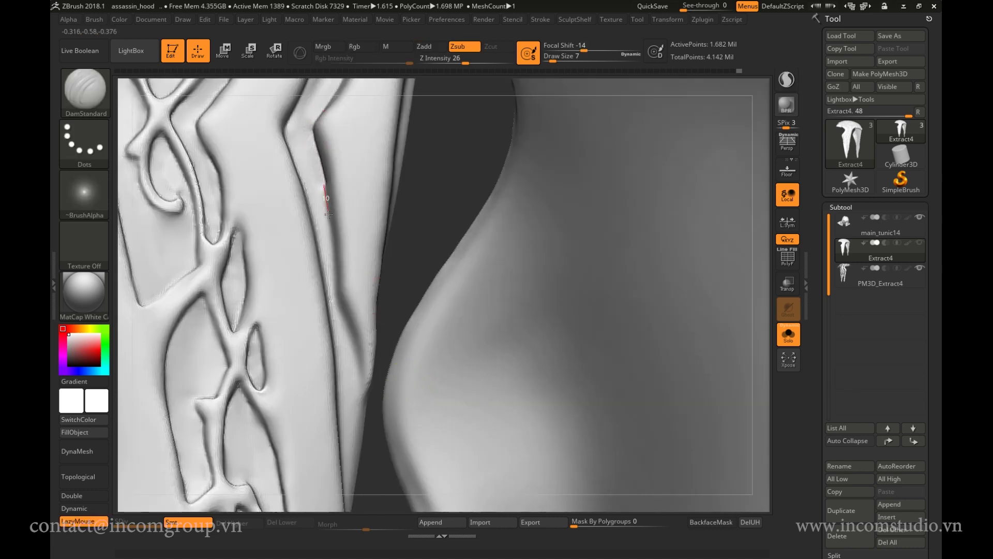
pyautogui.moveTo(310, 138); pyautogui.dragTo(318, 168)
pyautogui.moveTo(332, 258); pyautogui.dragTo(355, 339)
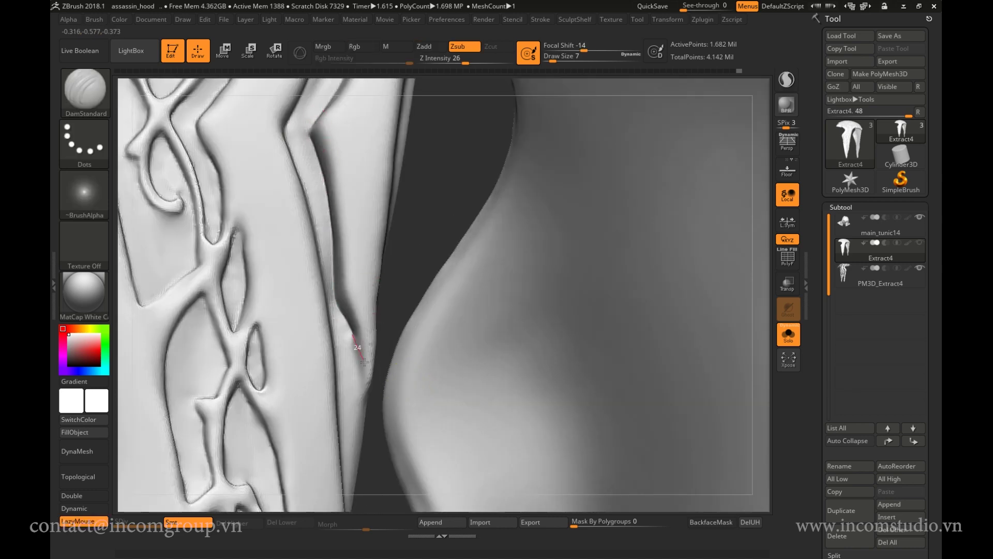
pyautogui.moveTo(355, 340); pyautogui.dragTo(250, 427, button='right')
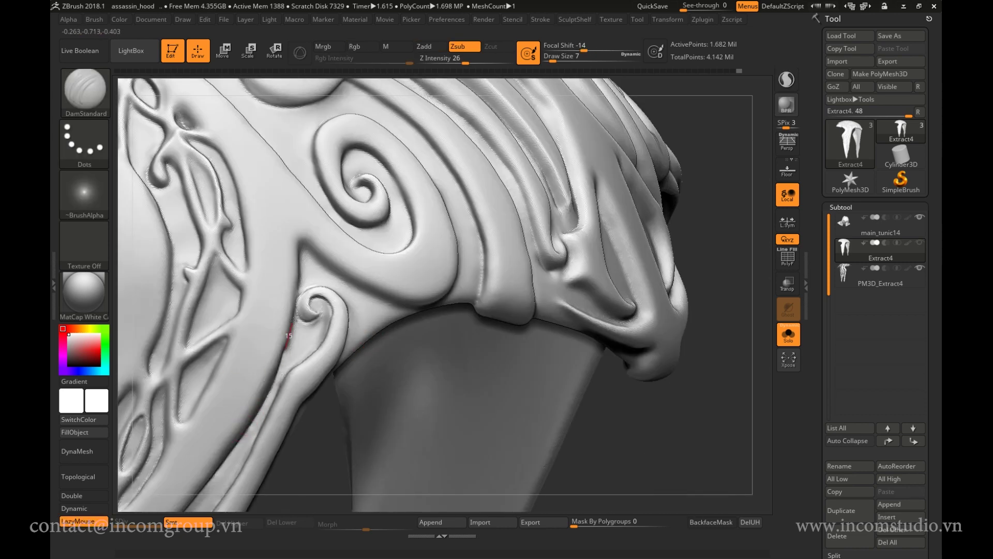
pyautogui.moveTo(388, 306)
pyautogui.mouseDown(button='right')
pyautogui.moveTo(336, 290)
pyautogui.moveTo(307, 264)
pyautogui.moveTo(417, 210)
pyautogui.mouseUp(button='right')
# At brush size 5, carve a stroke down the groove and another up a fold.
pyautogui.press('[')
pyautogui.moveTo(427, 223); pyautogui.dragTo(430, 252)
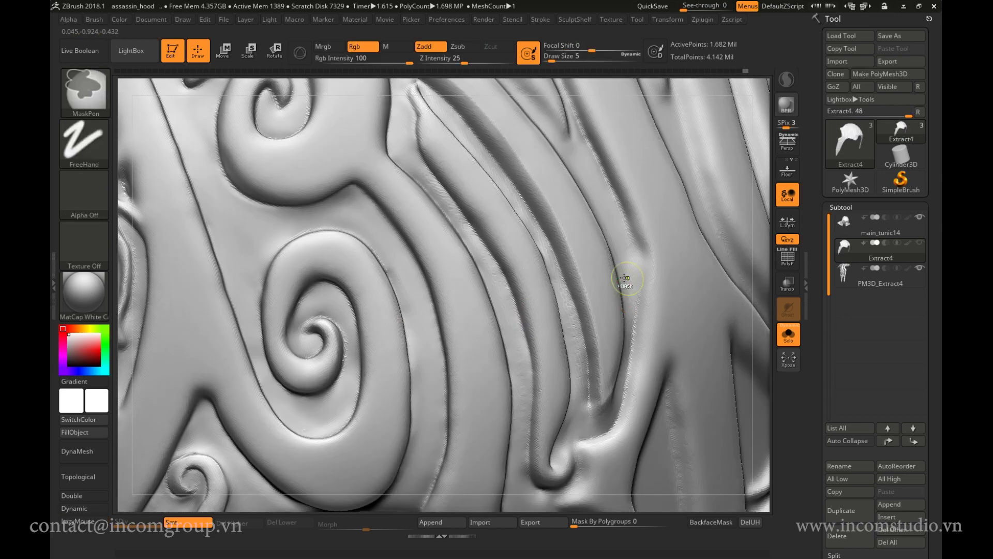
pyautogui.moveTo(430, 352)
pyautogui.keyDown('ctrl'); pyautogui.mouseDown(button='right')
pyautogui.moveTo(413, 297)
pyautogui.moveTo(379, 350)
pyautogui.moveTo(248, 372)
pyautogui.mouseUp(button='right'); pyautogui.keyUp('ctrl')
pyautogui.moveTo(253, 373); pyautogui.dragTo(316, 202)
pyautogui.moveTo(315, 202)
pyautogui.keyDown('ctrl'); pyautogui.mouseDown(button='right')
pyautogui.moveTo(254, 314)
pyautogui.moveTo(287, 284)
pyautogui.mouseUp(button='right'); pyautogui.keyUp('ctrl')
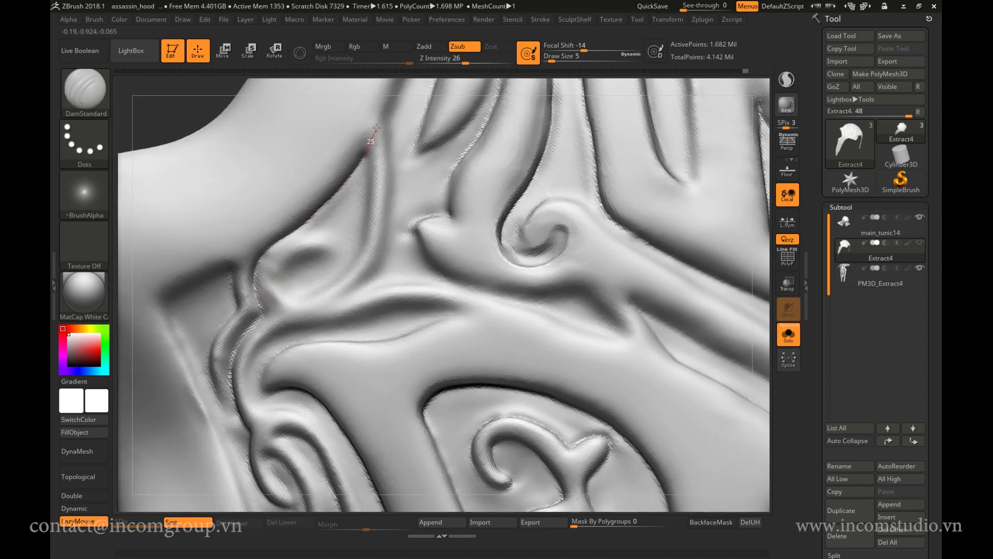
# Bring the hood's top-edge folds into view and switch to Smooth.
pyautogui.press('space')
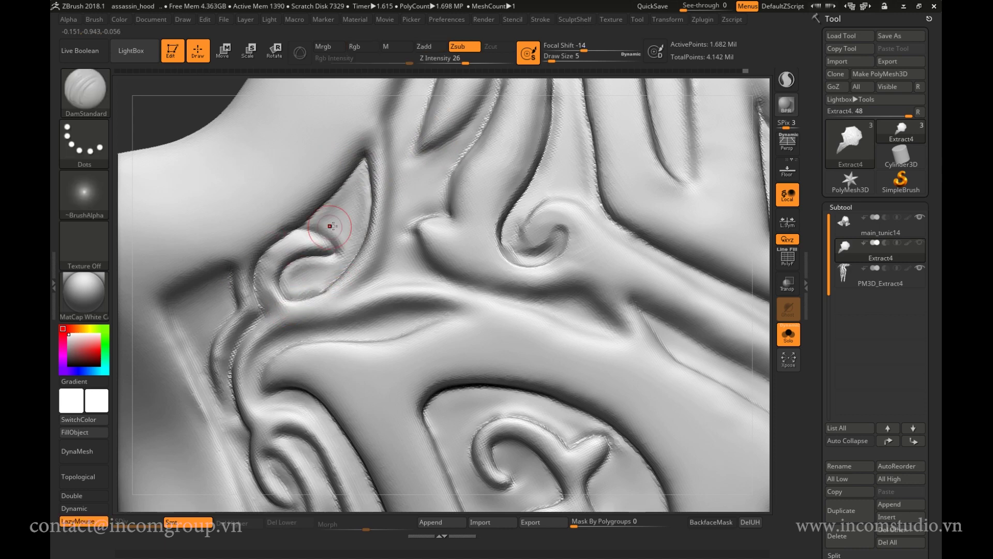
pyautogui.moveTo(331, 226)
pyautogui.keyDown('ctrl'); pyautogui.mouseDown(button='right')
pyautogui.moveTo(311, 300)
pyautogui.moveTo(312, 374)
pyautogui.mouseUp(button='right'); pyautogui.keyUp('ctrl')
pyautogui.keyDown('alt'); pyautogui.moveTo(337, 309); pyautogui.dragTo(273, 373, button='right'); pyautogui.keyUp('alt')
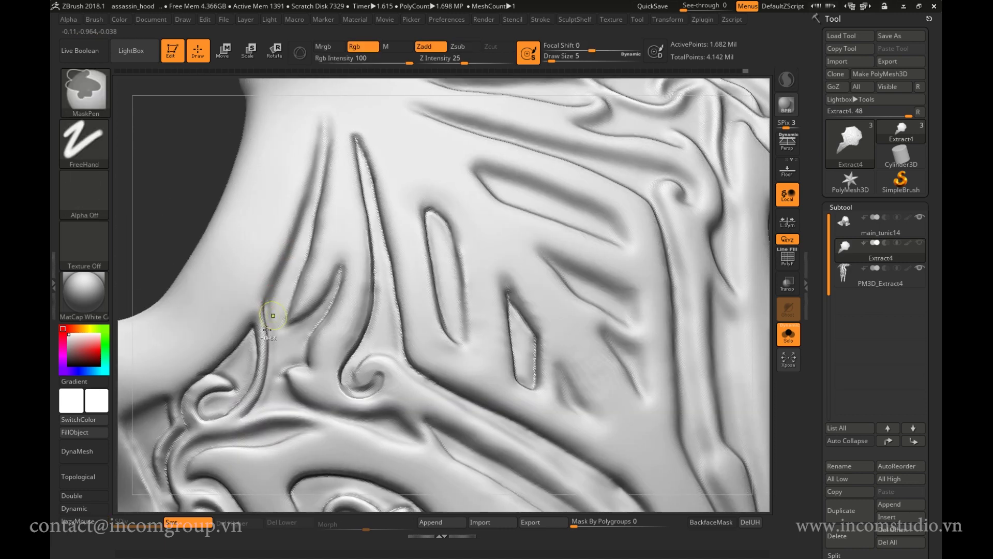
pyautogui.keyDown('alt'); pyautogui.moveTo(266, 300); pyautogui.dragTo(252, 372, button='right'); pyautogui.keyUp('alt')
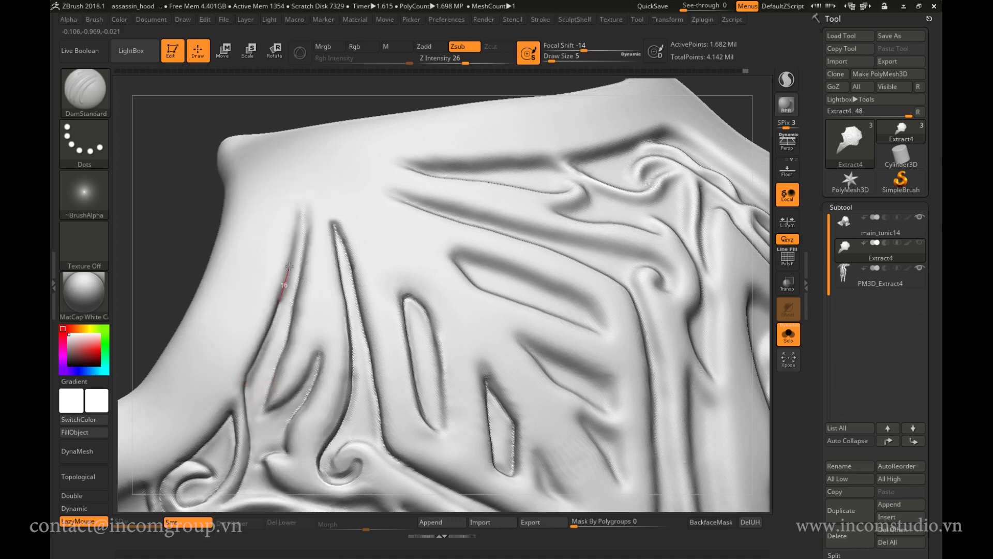
pyautogui.press('shift')
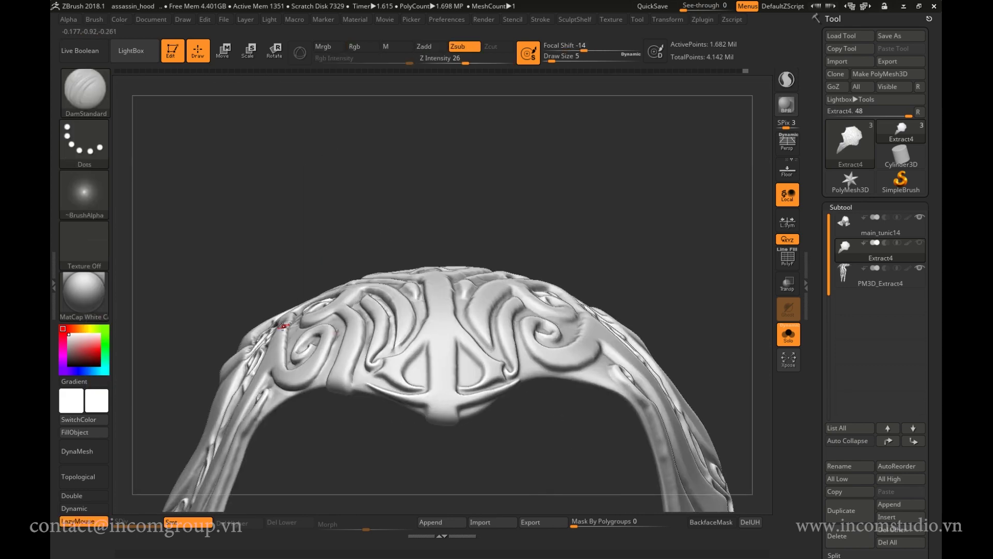
# With DamStandard at size 4, carve grooves down the lower fold's crease.
pyautogui.press('b')
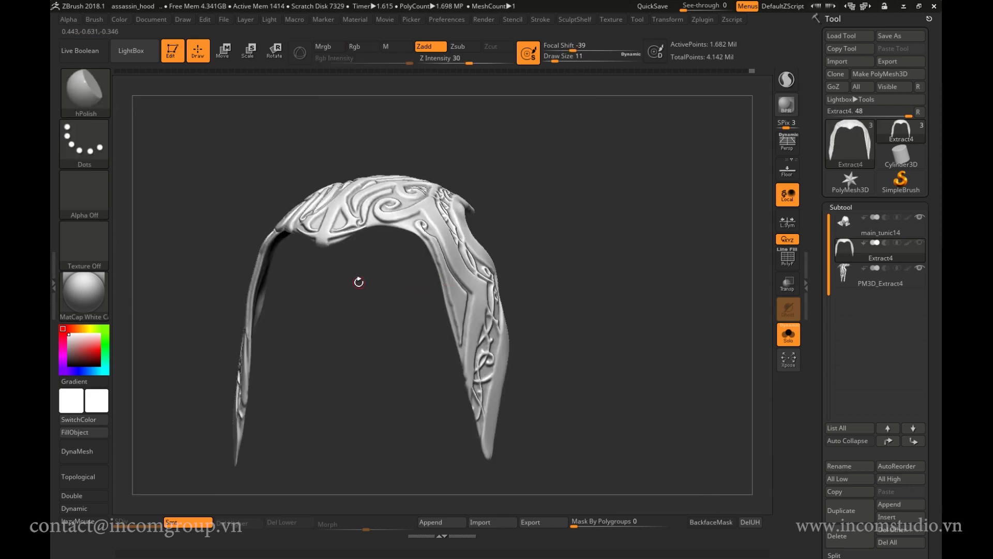
pyautogui.press(']')
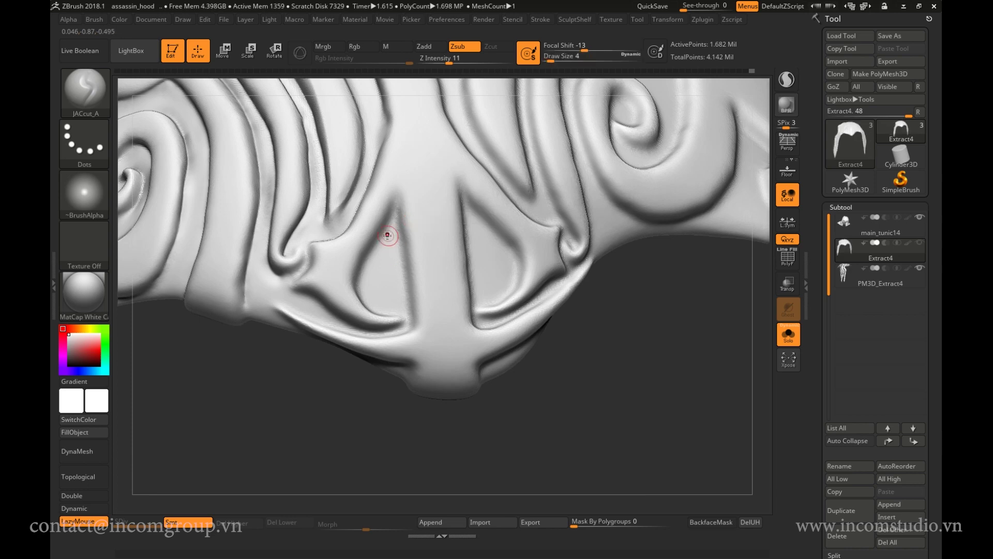
pyautogui.press('b')
pyautogui.press('d')
pyautogui.press('s')
pyautogui.moveTo(400, 197); pyautogui.dragTo(406, 287)
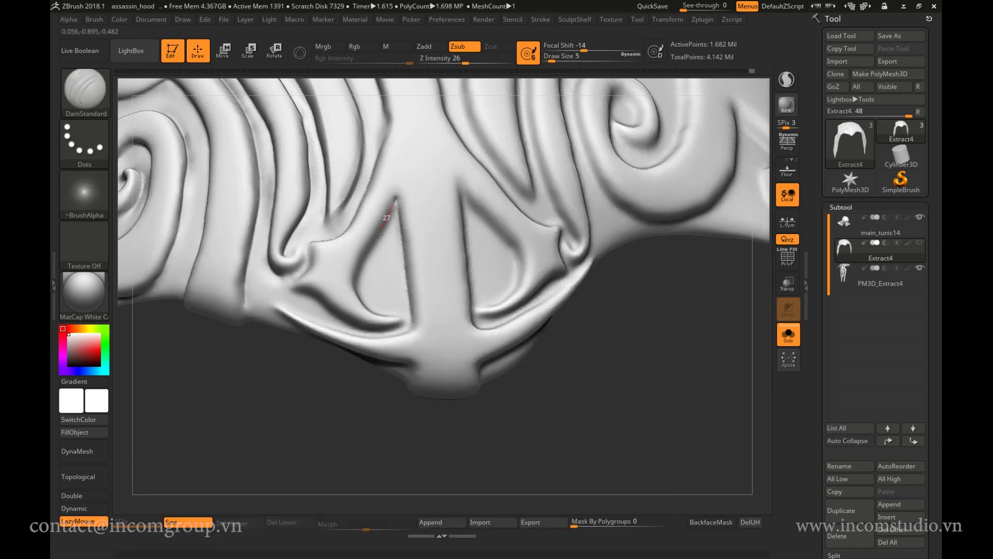
pyautogui.moveTo(379, 235); pyautogui.dragTo(383, 246)
pyautogui.moveTo(406, 202); pyautogui.dragTo(351, 286)
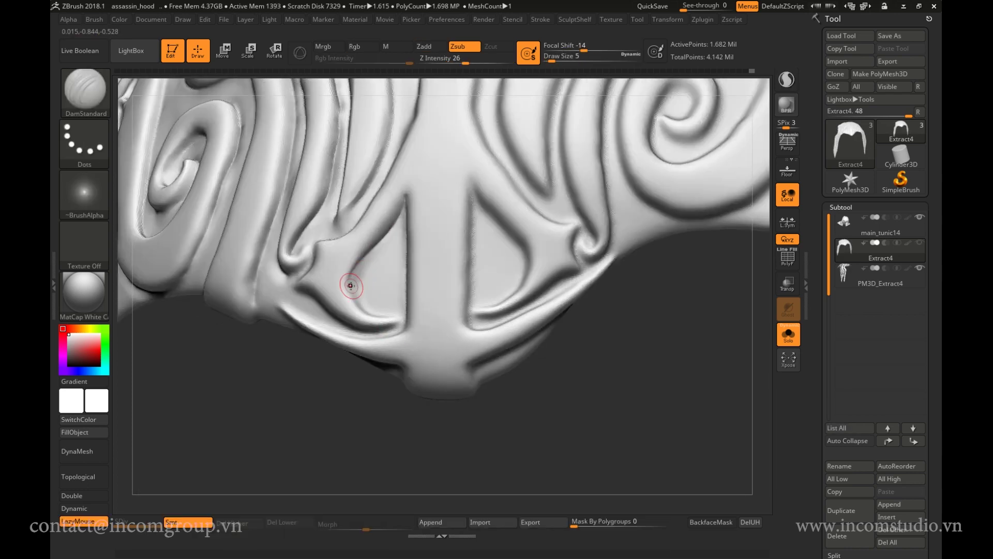
pyautogui.moveTo(404, 197); pyautogui.dragTo(402, 211)
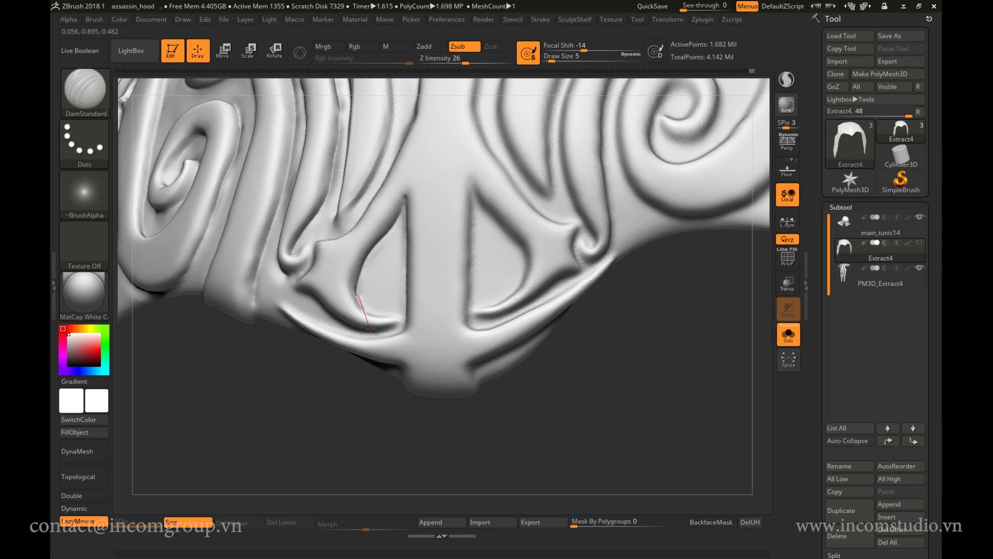
# Cut along the diagonal lower-fold creases with the JACcut_A brush.
pyautogui.press('b')
pyautogui.press('j')
pyautogui.press('a')
pyautogui.moveTo(402, 311); pyautogui.dragTo(414, 194, button='right')
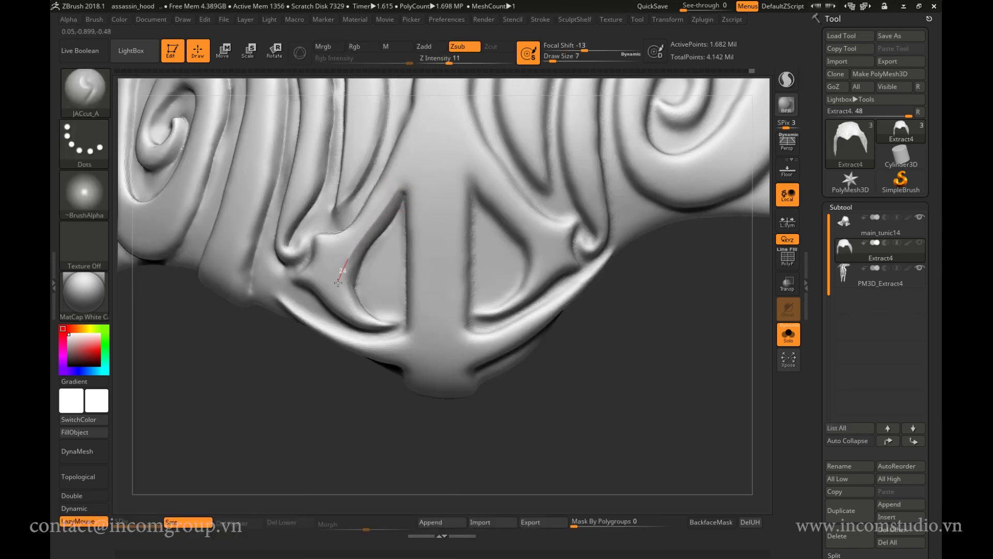
pyautogui.moveTo(370, 237); pyautogui.dragTo(409, 184)
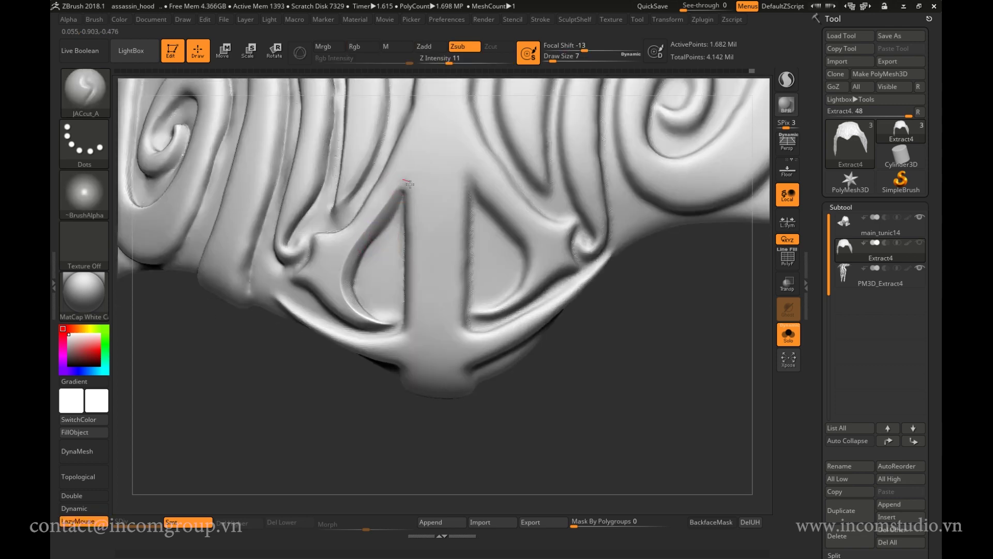
pyautogui.moveTo(411, 289); pyautogui.dragTo(412, 283)
pyautogui.moveTo(412, 284); pyautogui.dragTo(428, 236, button='right')
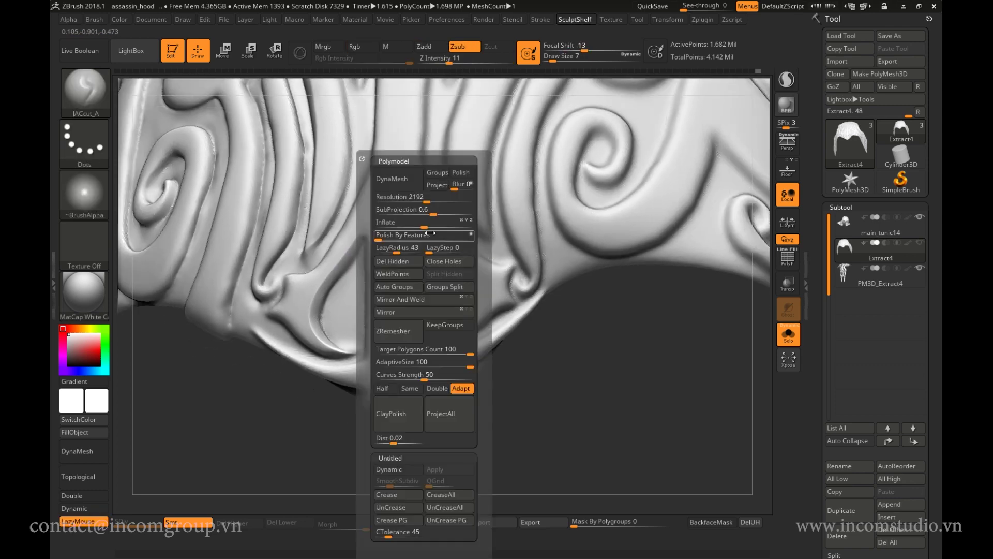
pyautogui.keyDown('alt'); pyautogui.moveTo(427, 330); pyautogui.dragTo(372, 334, button='right'); pyautogui.keyUp('alt')
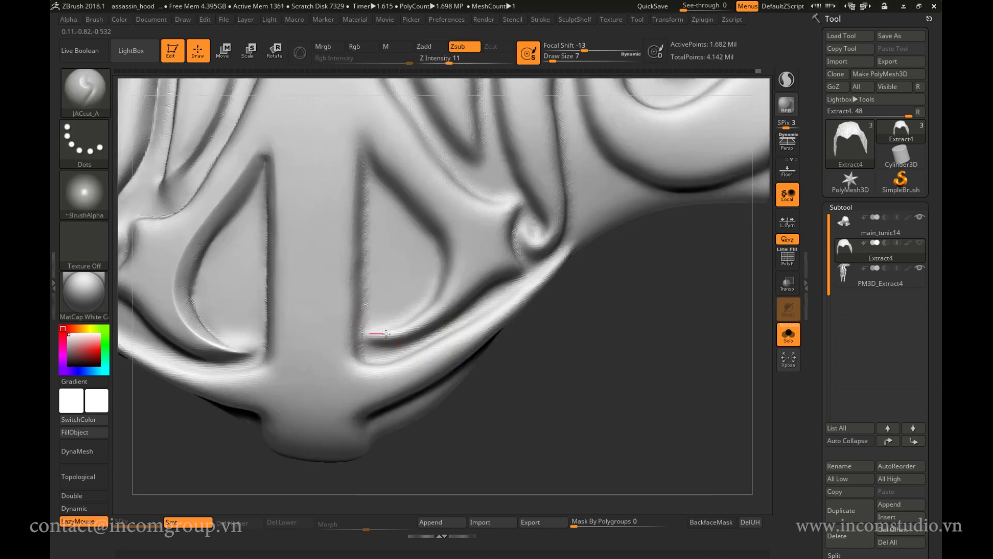
pyautogui.moveTo(373, 334); pyautogui.dragTo(393, 332)
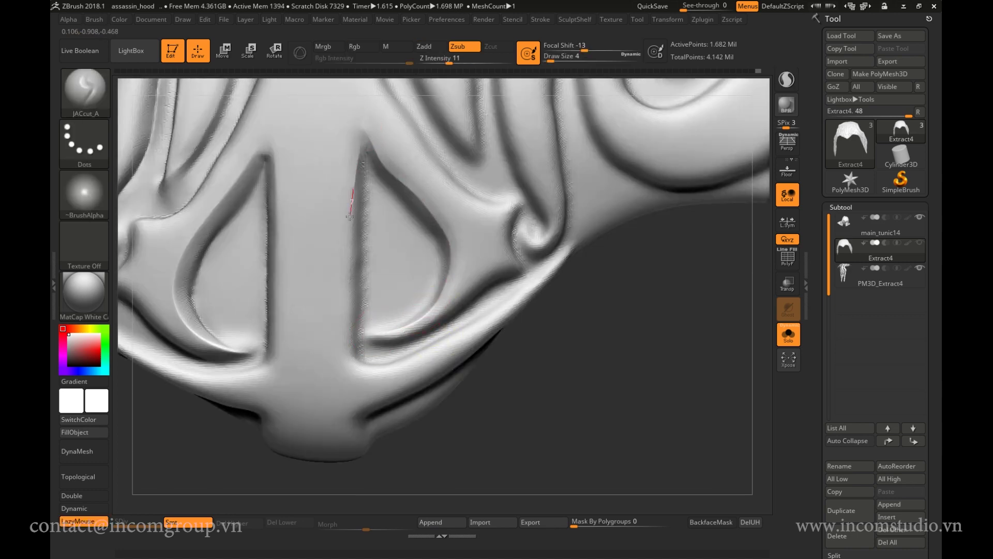
pyautogui.moveTo(352, 204); pyautogui.dragTo(328, 279)
pyautogui.moveTo(328, 280)
pyautogui.mouseDown(button='right')
pyautogui.moveTo(296, 186)
pyautogui.moveTo(251, 195)
pyautogui.mouseUp(button='right')
pyautogui.press('space')
# Pick the JACcut_A brush, orbit to the next fold and set brush size to 6.
pyautogui.click(238, 260)
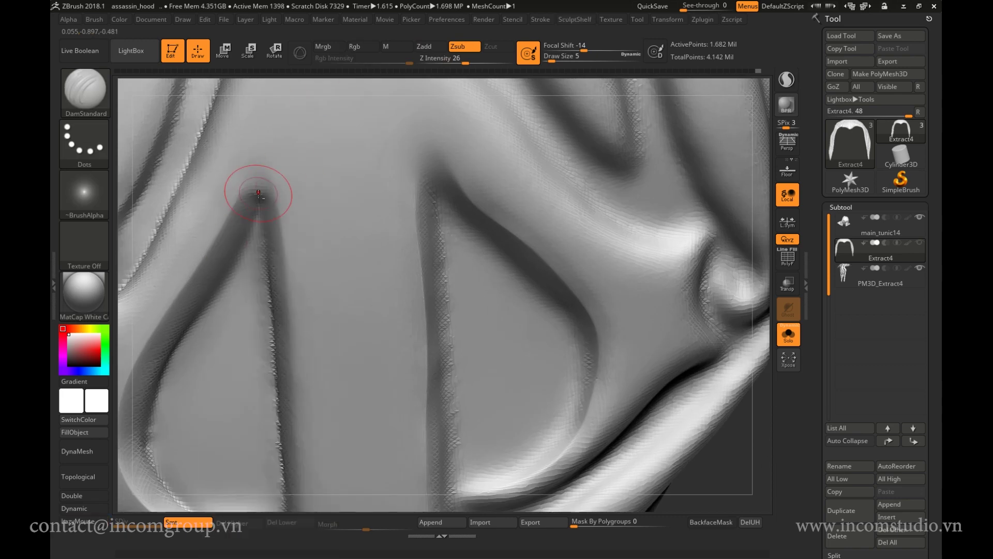
pyautogui.press('b')
pyautogui.click(243, 183)
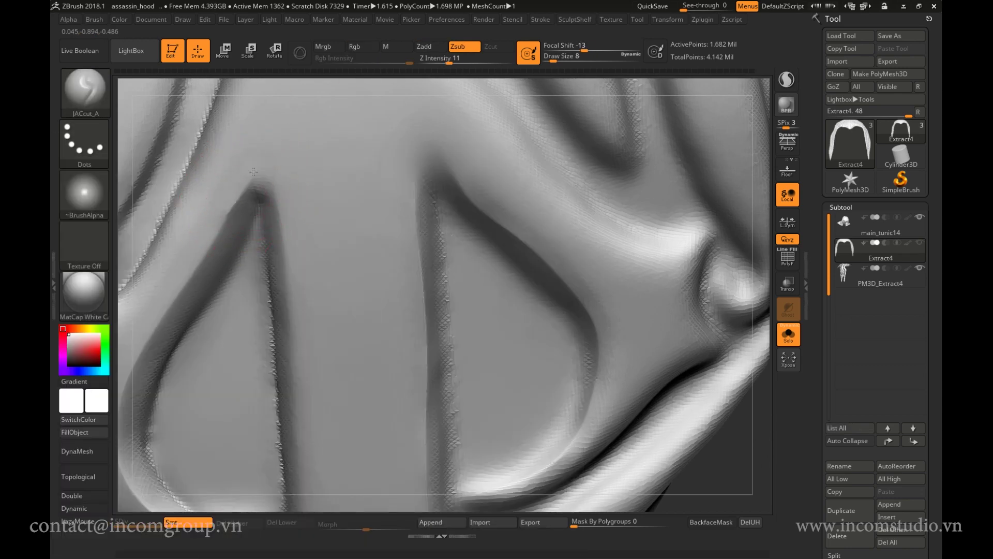
pyautogui.press('[')
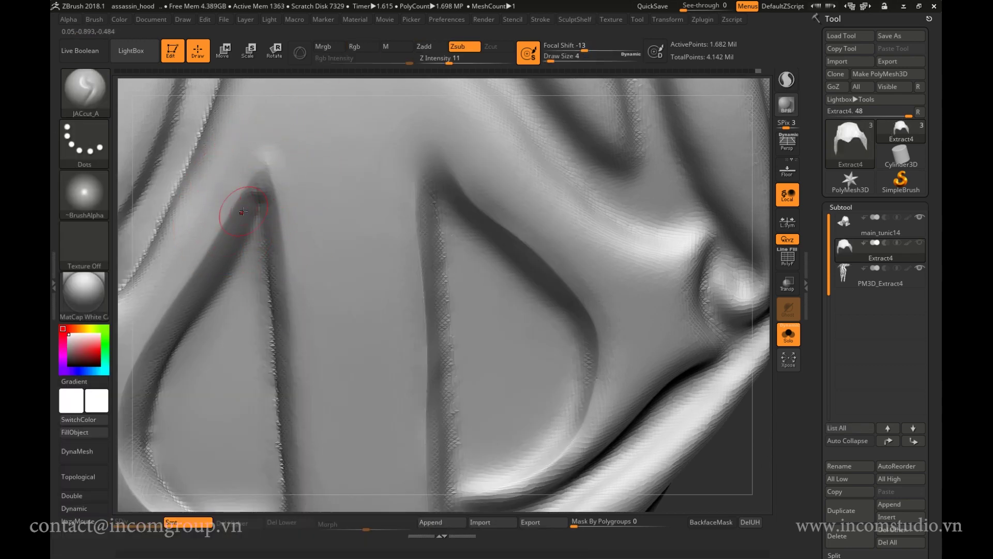
pyautogui.moveTo(284, 216); pyautogui.dragTo(358, 216, button='right')
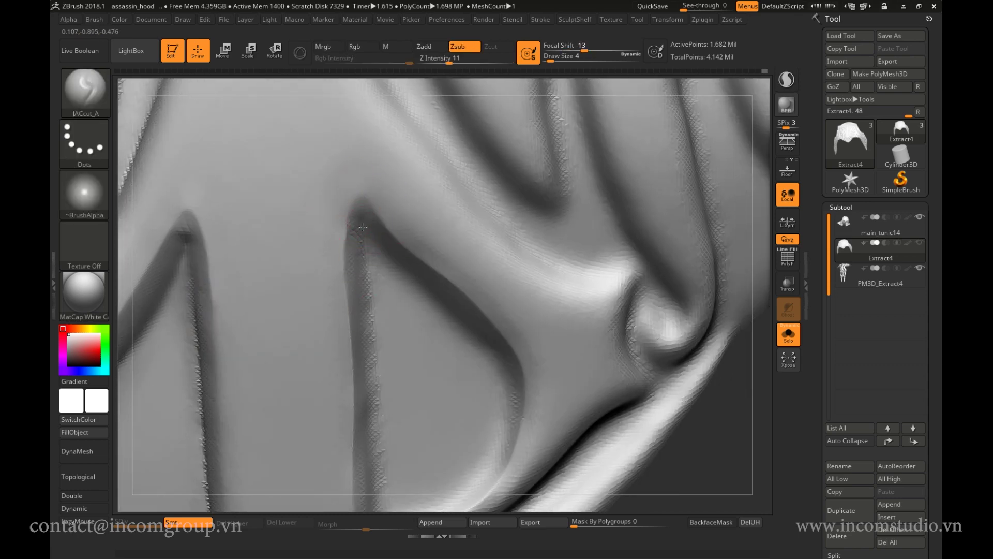
pyautogui.keyDown('alt'); pyautogui.moveTo(360, 224); pyautogui.dragTo(355, 219, button='right'); pyautogui.keyUp('alt')
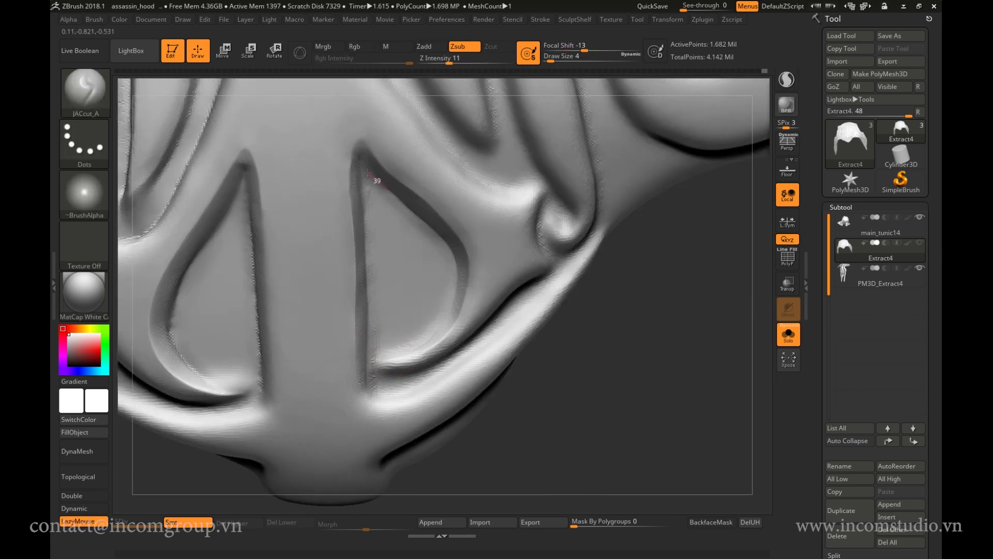
pyautogui.moveTo(367, 173); pyautogui.dragTo(461, 366, button='right')
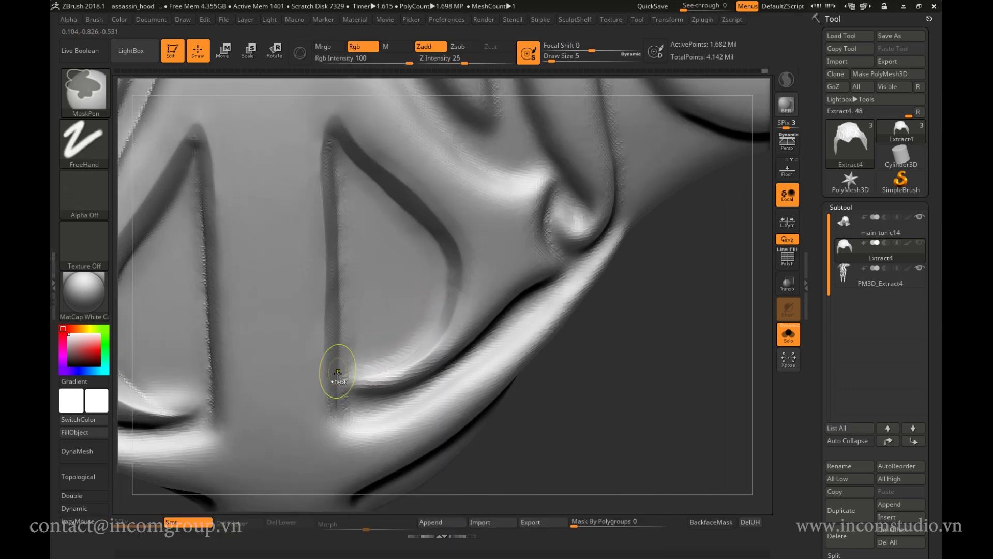
pyautogui.press('s')
pyautogui.press('s')
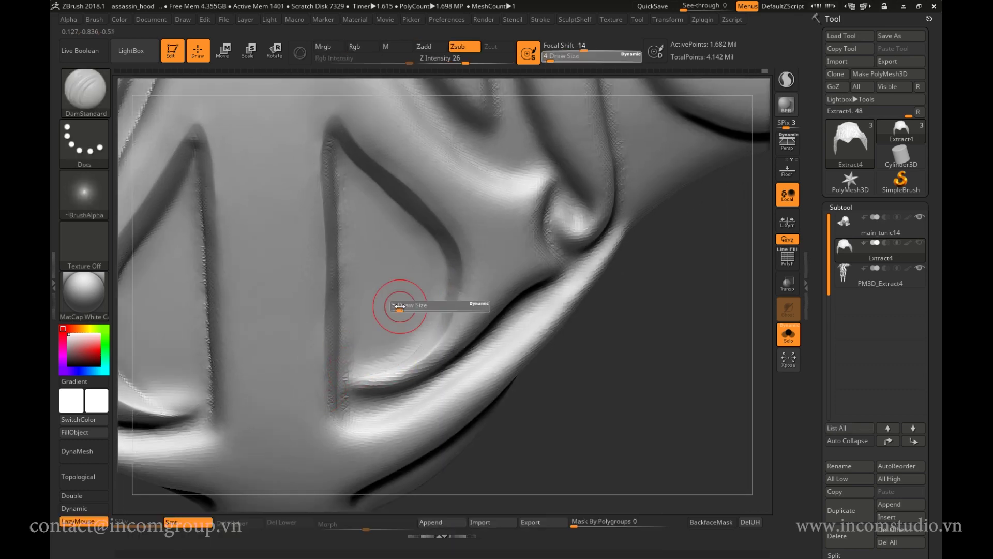
pyautogui.moveTo(400, 306); pyautogui.dragTo(404, 306)
# Smooth near the hood's pointed tip, then set brush size 3 and strength 35.
pyautogui.press('shift')
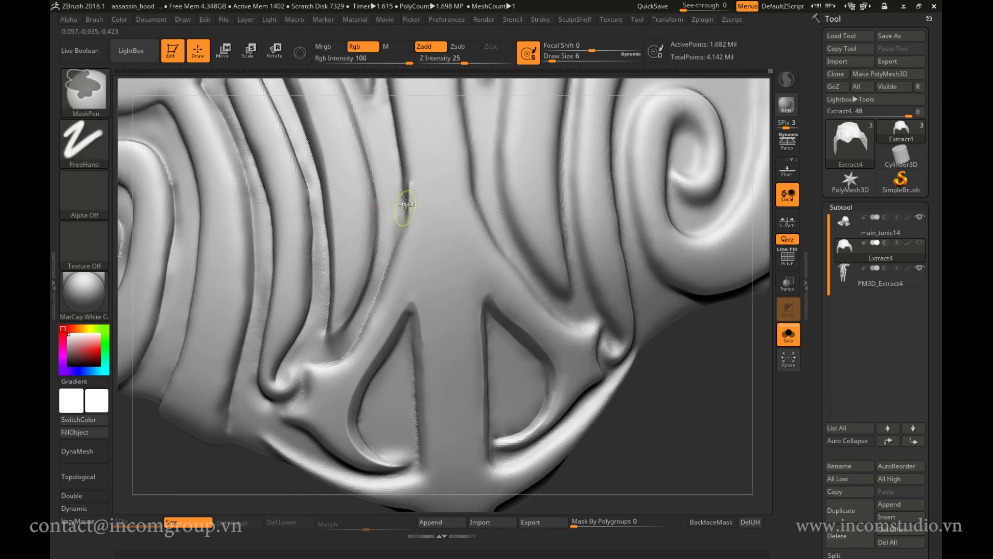
pyautogui.moveTo(406, 179); pyautogui.dragTo(395, 257)
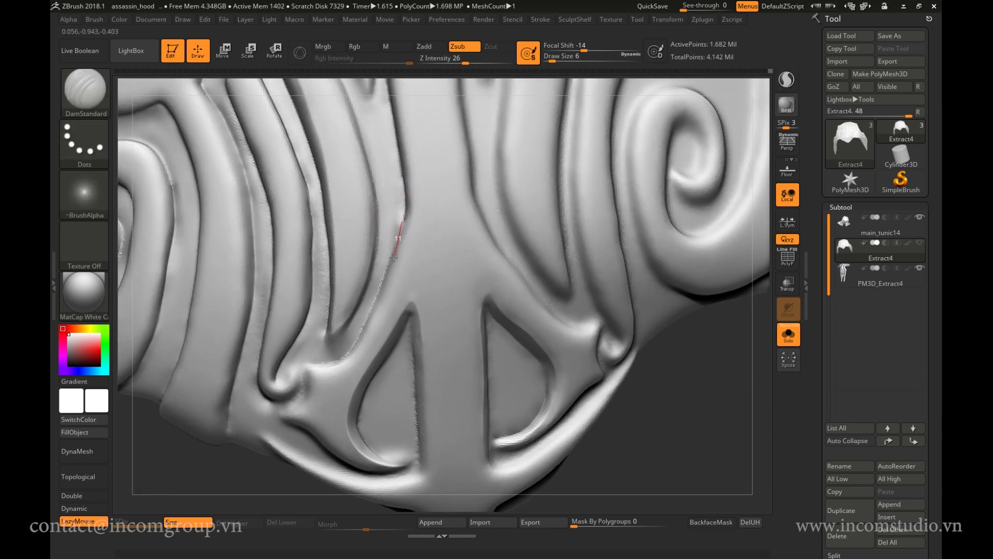
pyautogui.press('f')
pyautogui.moveTo(486, 262)
pyautogui.mouseDown()
pyautogui.moveTo(486, 334)
pyautogui.moveTo(335, 283)
pyautogui.moveTo(288, 237)
pyautogui.moveTo(432, 415)
pyautogui.mouseUp()
pyautogui.moveTo(321, 308)
pyautogui.mouseDown()
pyautogui.moveTo(359, 314)
pyautogui.moveTo(257, 191)
pyautogui.mouseUp()
pyautogui.press('[')
pyautogui.press('space')
pyautogui.moveTo(287, 241)
pyautogui.keyDown('alt'); pyautogui.mouseDown()
pyautogui.moveTo(266, 243)
pyautogui.moveTo(262, 290)
pyautogui.mouseUp(); pyautogui.keyUp('alt')
pyautogui.press('space')
pyautogui.moveTo(325, 321); pyautogui.dragTo(338, 321)
pyautogui.moveTo(290, 311)
pyautogui.keyDown('alt'); pyautogui.mouseDown()
pyautogui.moveTo(240, 308)
pyautogui.moveTo(231, 266)
pyautogui.moveTo(361, 247)
pyautogui.mouseUp(); pyautogui.keyUp('alt')
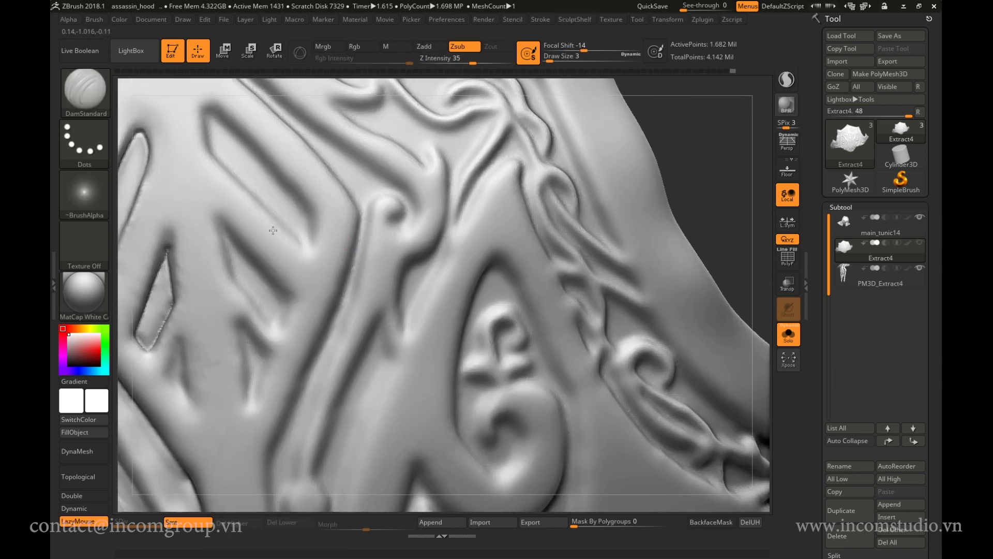
# Delete the PM3D_Extract4 subtool, re-solo the hood and assign a custom hotkey.
pyautogui.click(788, 334)
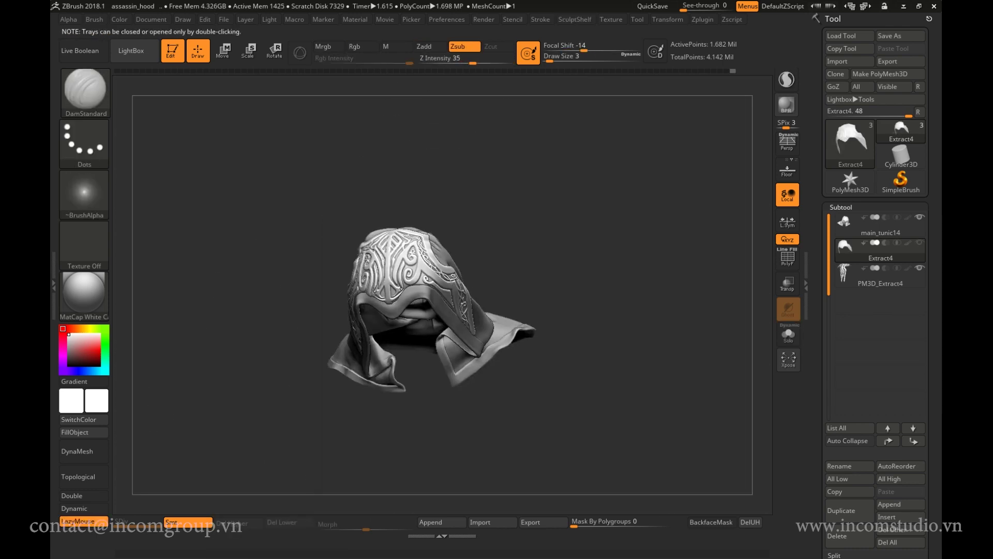
pyautogui.click(880, 279)
pyautogui.click(833, 535)
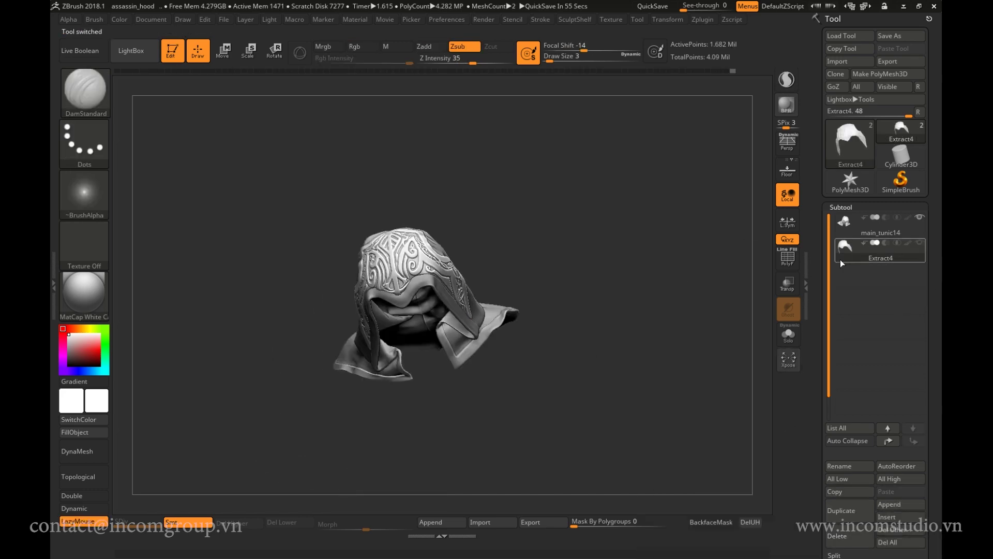
pyautogui.keyDown('alt'); pyautogui.moveTo(672, 362); pyautogui.dragTo(551, 291); pyautogui.keyUp('alt')
pyautogui.keyDown('ctrl'); pyautogui.keyDown('alt'); pyautogui.click(788, 333); pyautogui.keyUp('alt'); pyautogui.keyUp('ctrl')
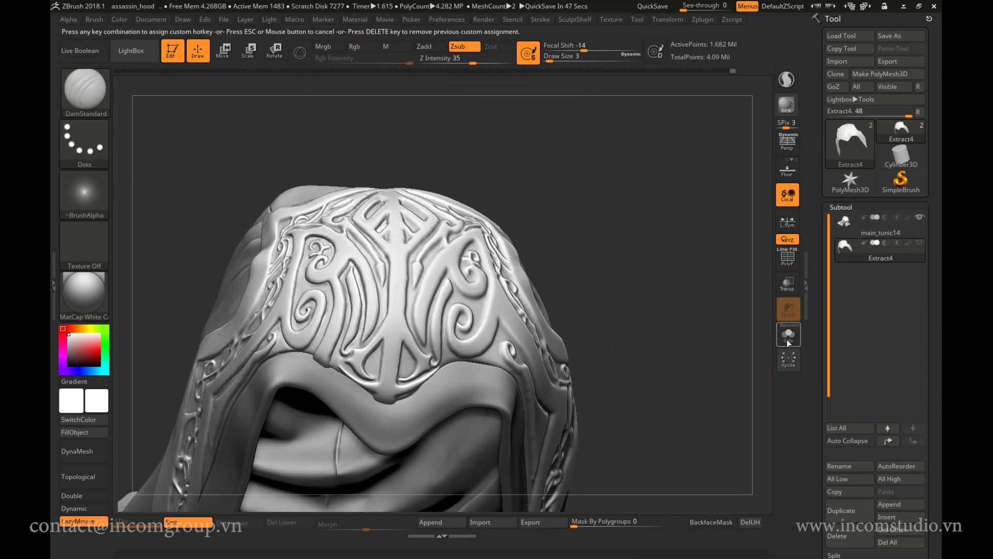
pyautogui.hotkey('shift', 's')
pyautogui.hotkey('shift', 's')
# Carve grooves along the relief at brush size 6 and strength 30.
pyautogui.press('s')
pyautogui.moveTo(305, 224); pyautogui.dragTo(313, 224)
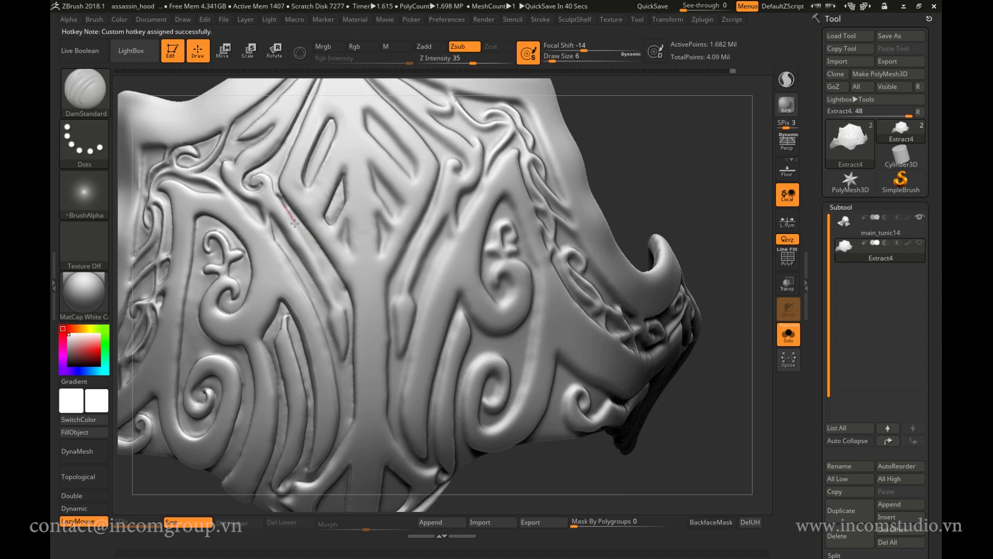
pyautogui.keyDown('alt'); pyautogui.moveTo(725, 310); pyautogui.dragTo(724, 207); pyautogui.keyUp('alt')
pyautogui.press('space')
pyautogui.moveTo(290, 232); pyautogui.dragTo(269, 232)
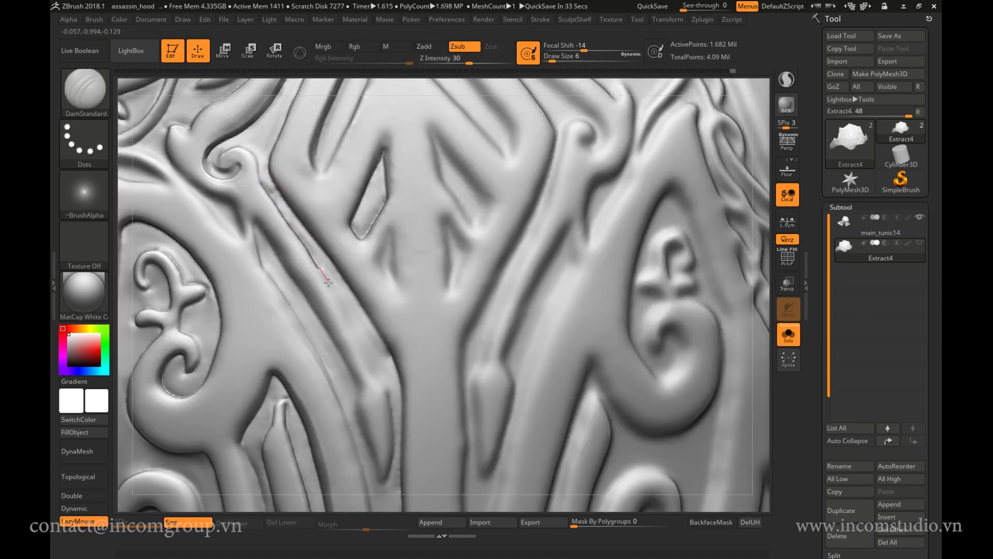
pyautogui.moveTo(329, 282); pyautogui.dragTo(370, 351)
pyautogui.keyDown('alt'); pyautogui.moveTo(324, 157); pyautogui.dragTo(299, 127); pyautogui.keyUp('alt')
# Polish the raised ornament edges with hPolish at size 6, then return to DamStandard.
pyautogui.press('b')
pyautogui.press('h')
pyautogui.press('p')
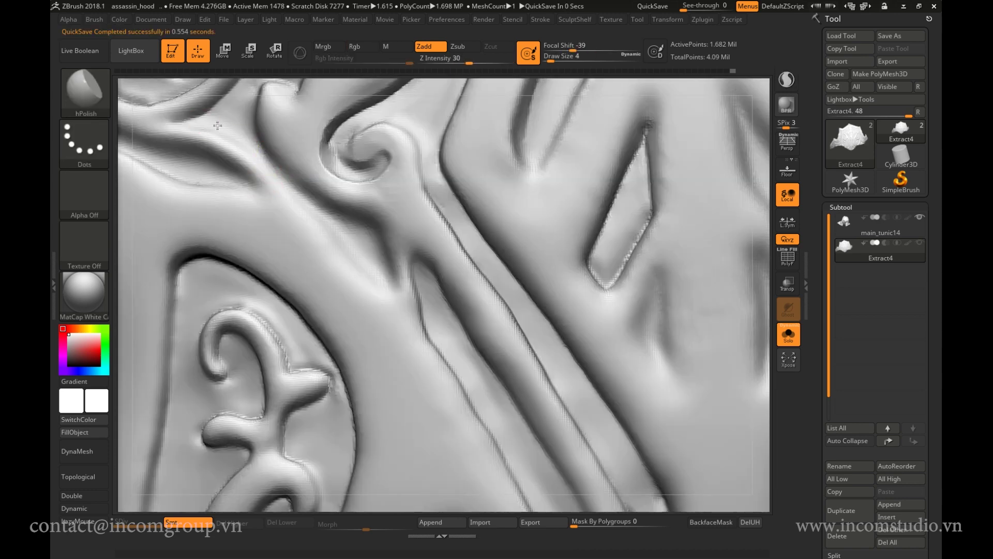
pyautogui.press('s')
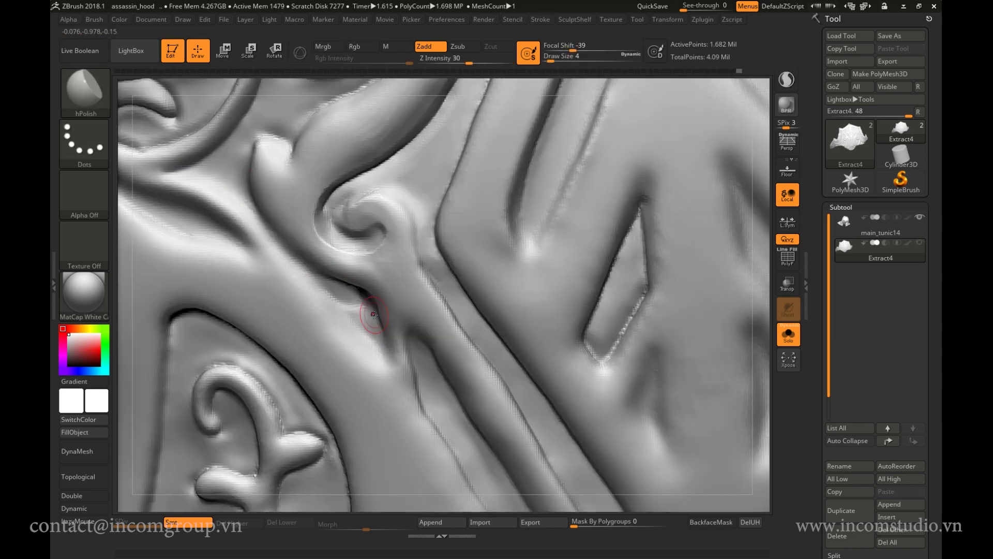
pyautogui.press(']')
pyautogui.press(']')
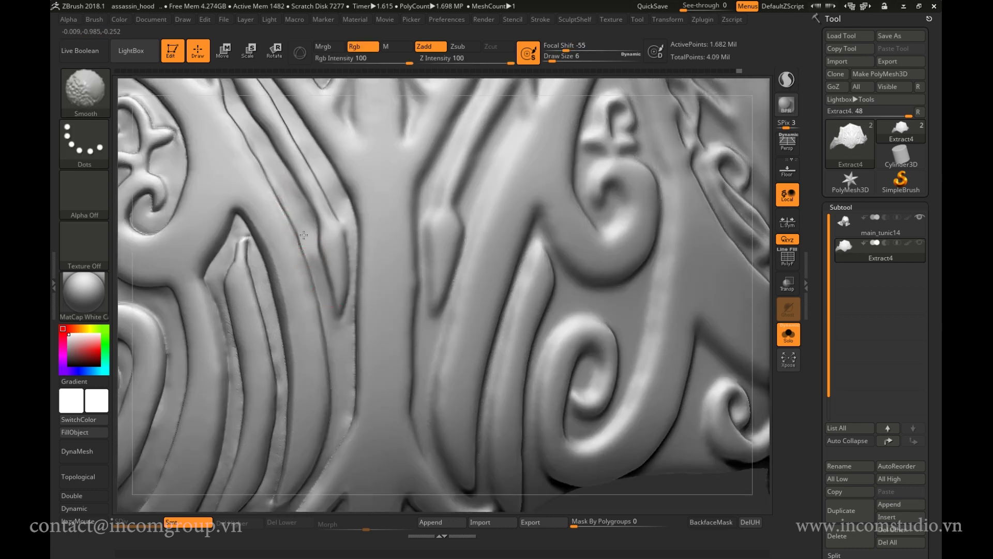
pyautogui.press('b')
pyautogui.press('d')
pyautogui.press('s')
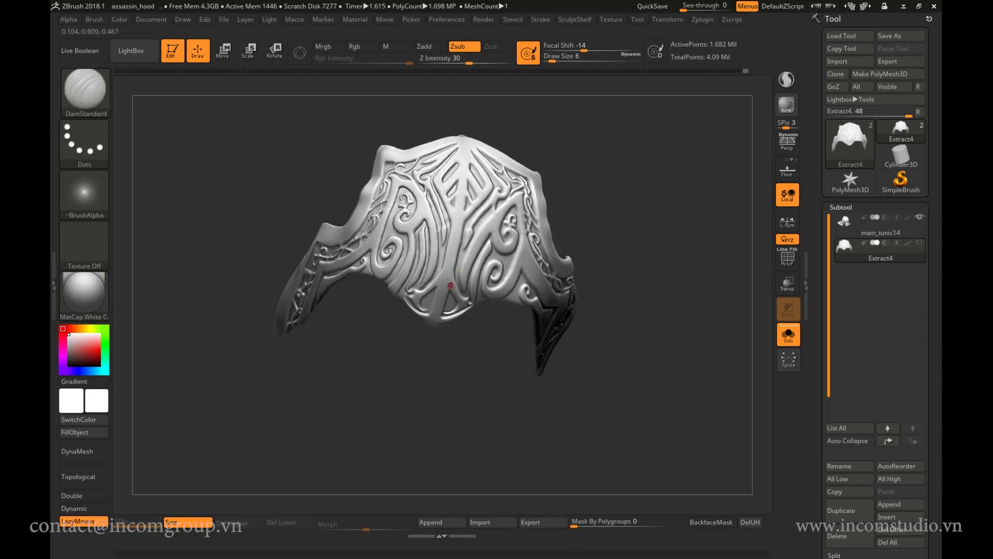
# Apply a new material and render BPR previews of the hood from angled and front views.
pyautogui.moveTo(240, 114); pyautogui.dragTo(281, 135)
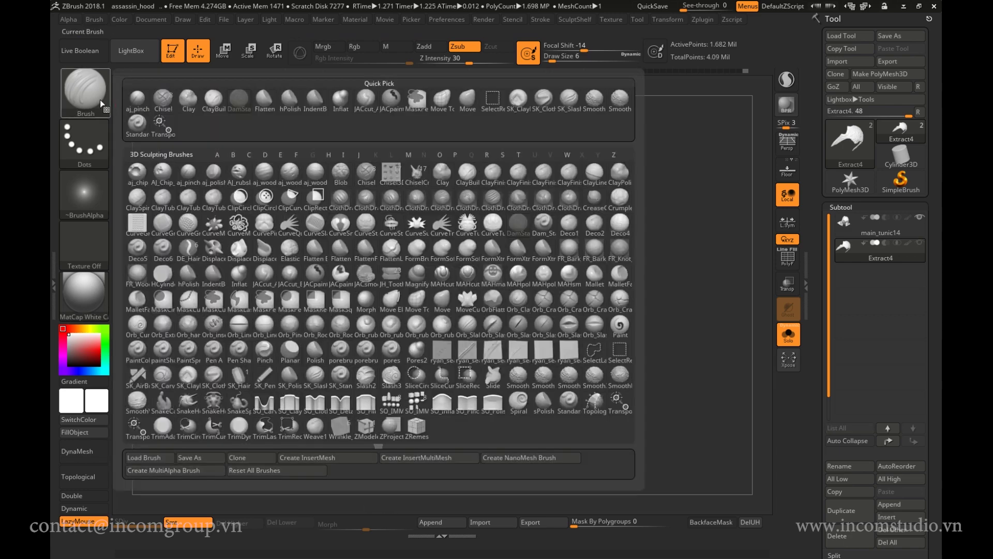
pyautogui.press('m')
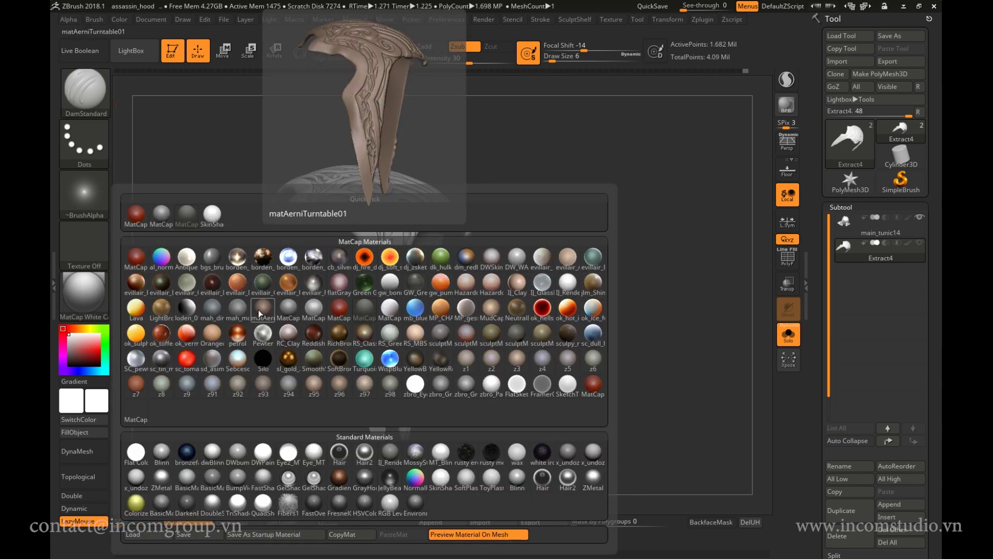
pyautogui.click(791, 108)
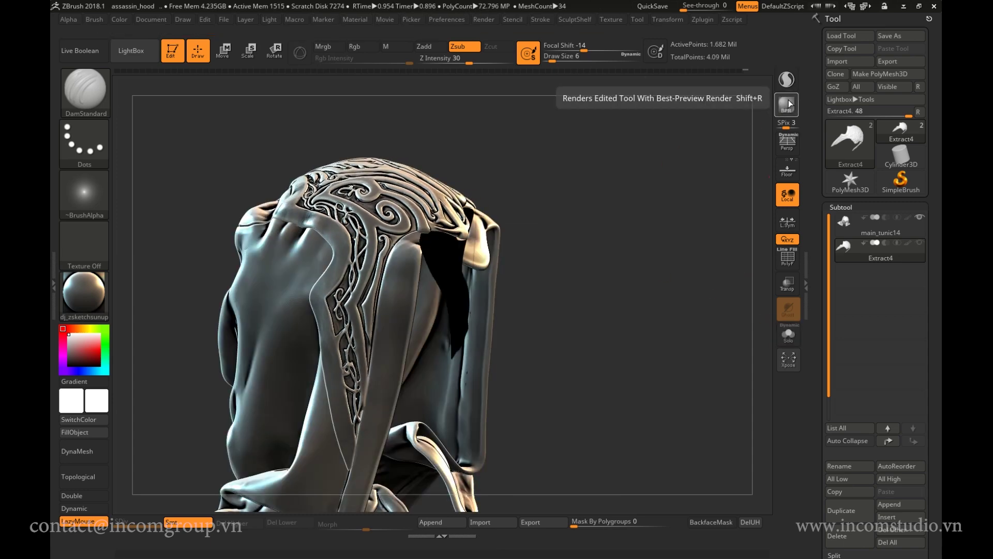
pyautogui.moveTo(551, 254); pyautogui.dragTo(645, 228)
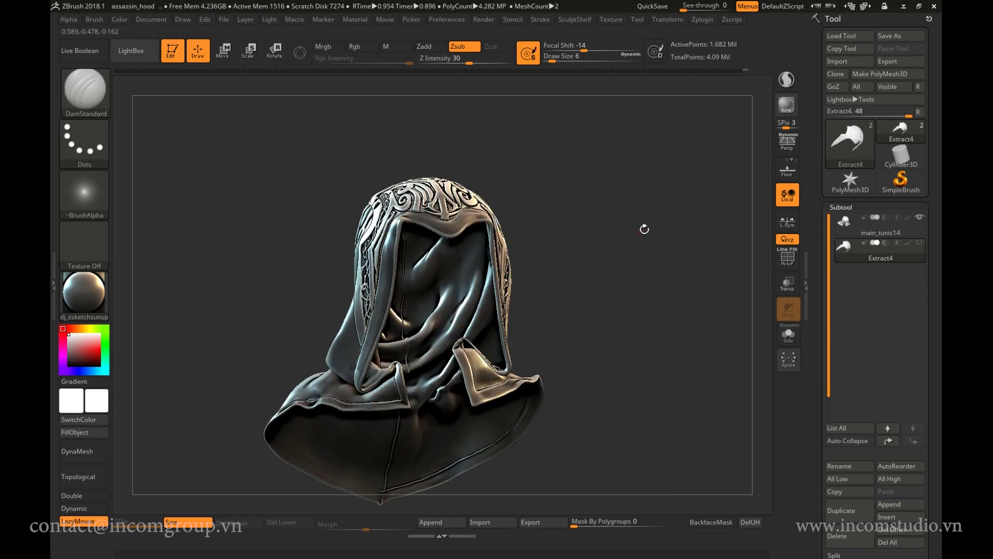
pyautogui.click(782, 115)
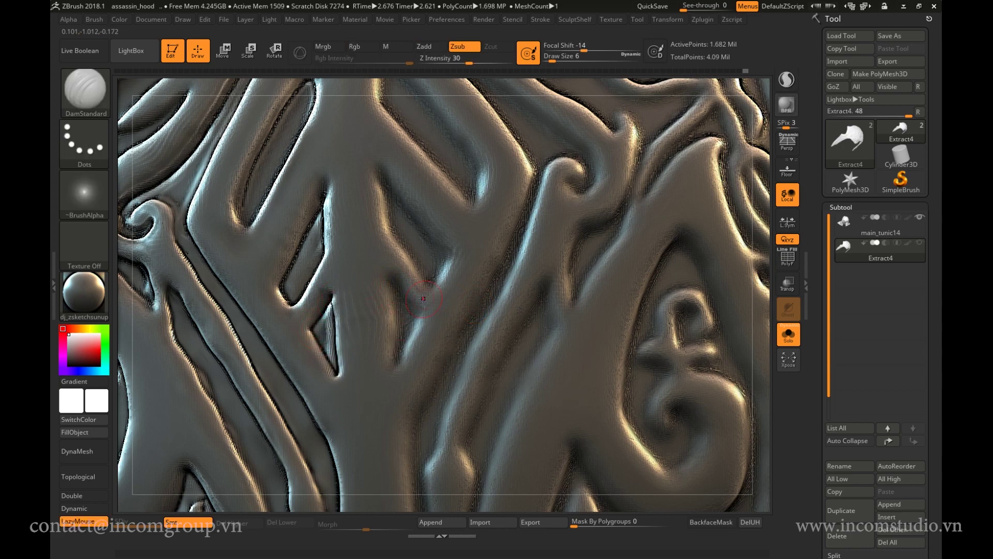
# Preview the hood in YellowBronze, borden_bronze and cb_silver_pearl materials.
pyautogui.click(83, 293)
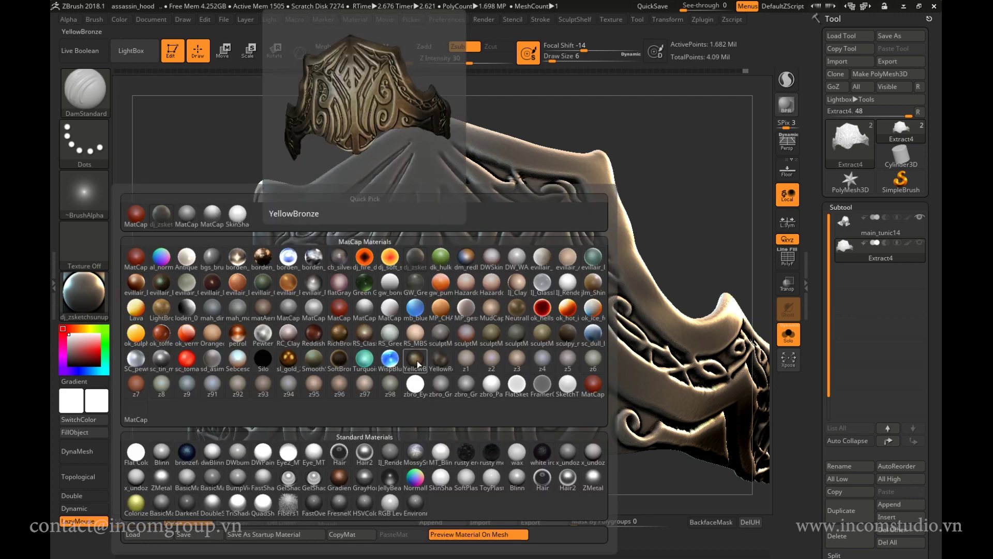
pyautogui.click(416, 359)
pyautogui.click(84, 292)
pyautogui.click(238, 256)
pyautogui.moveTo(714, 130); pyautogui.dragTo(647, 155)
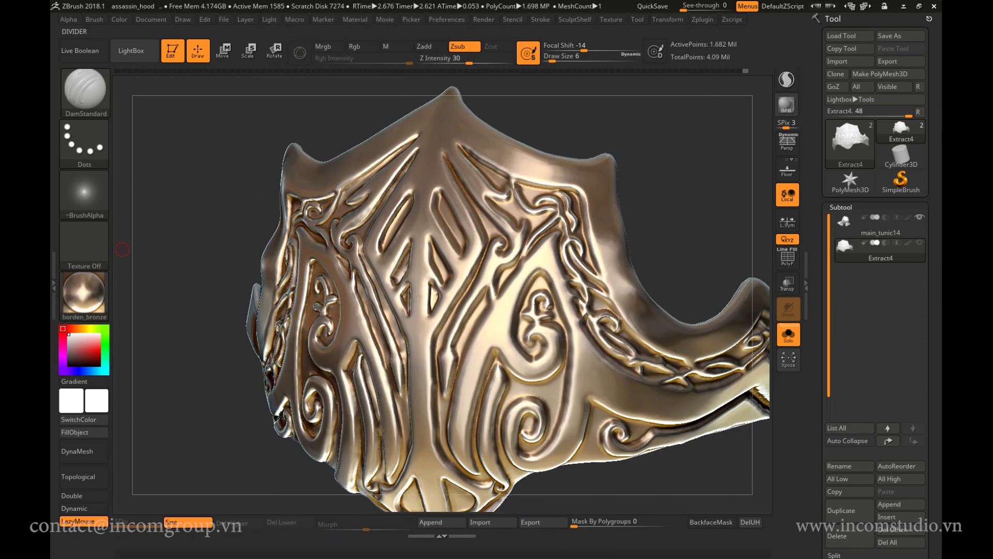
pyautogui.click(83, 292)
pyautogui.click(339, 256)
pyautogui.moveTo(724, 155); pyautogui.dragTo(673, 156)
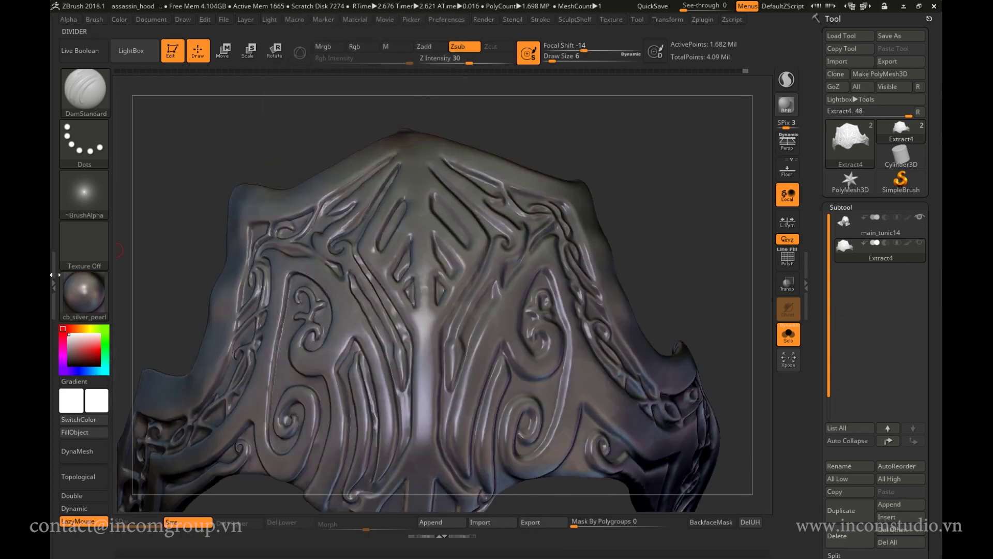
# Compare further materials, including sc_dull_blue, and settle on dj_zsketchsunup.
pyautogui.click(84, 293)
pyautogui.click(324, 290)
pyautogui.click(84, 292)
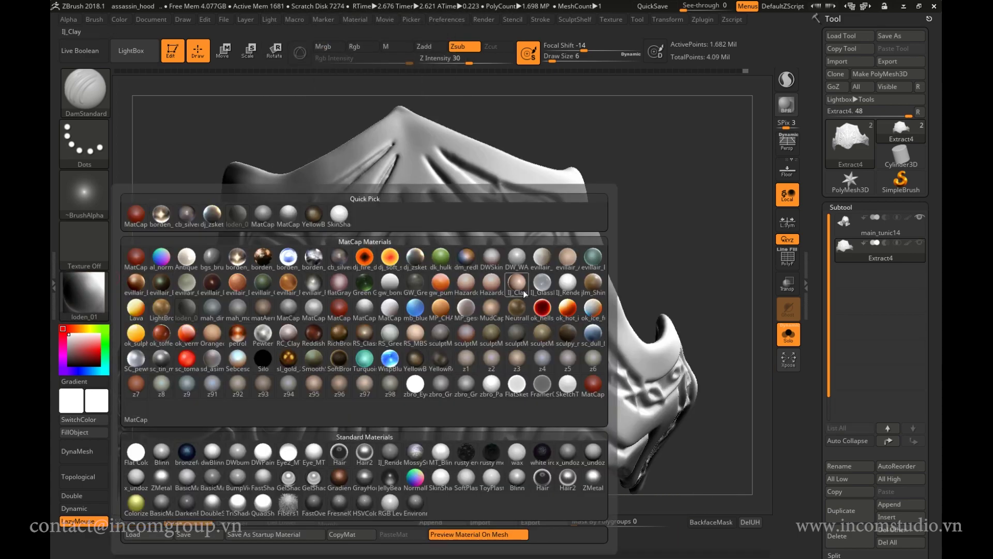
pyautogui.click(593, 308)
pyautogui.click(84, 293)
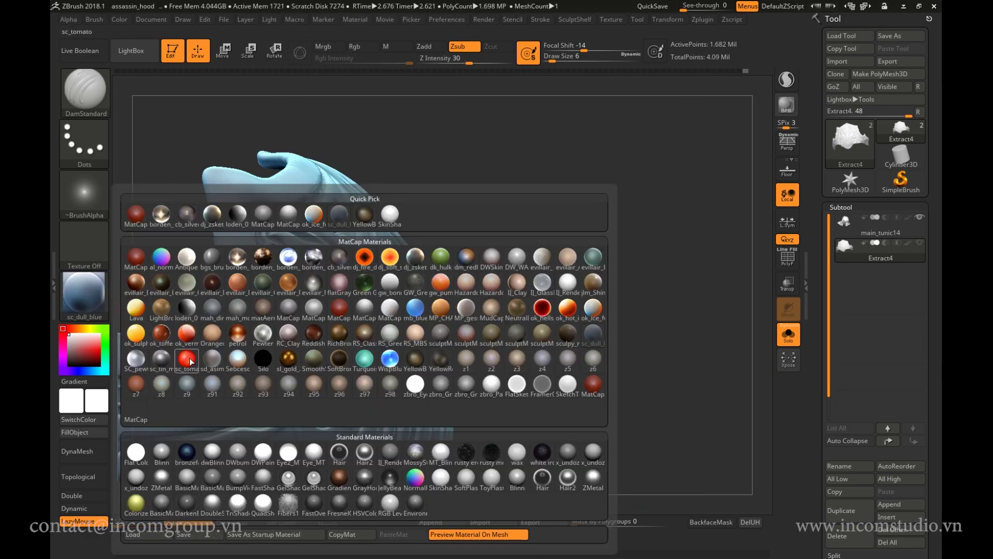
pyautogui.click(420, 254)
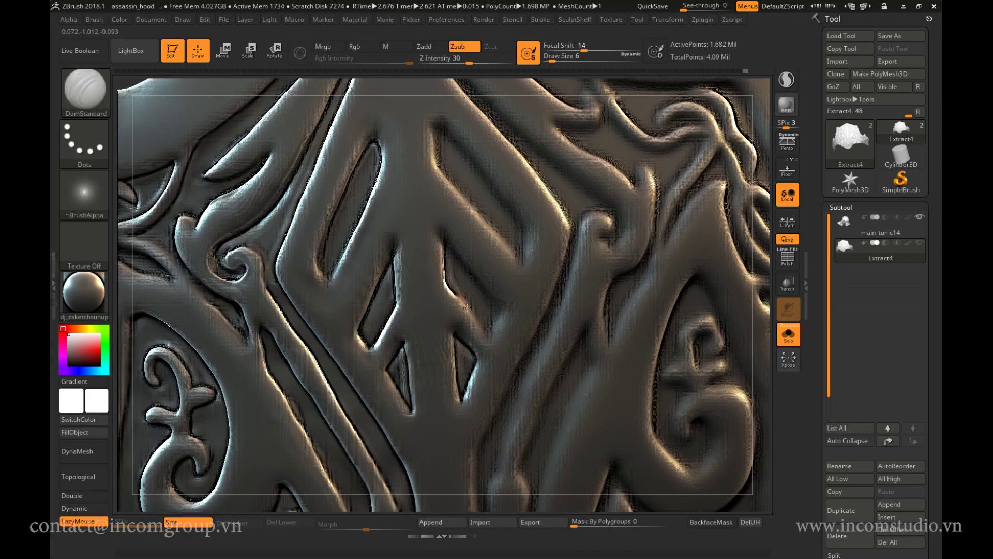
# Carve three crisp DamStandard grooves into the relief pattern.
pyautogui.moveTo(445, 239); pyautogui.dragTo(473, 273)
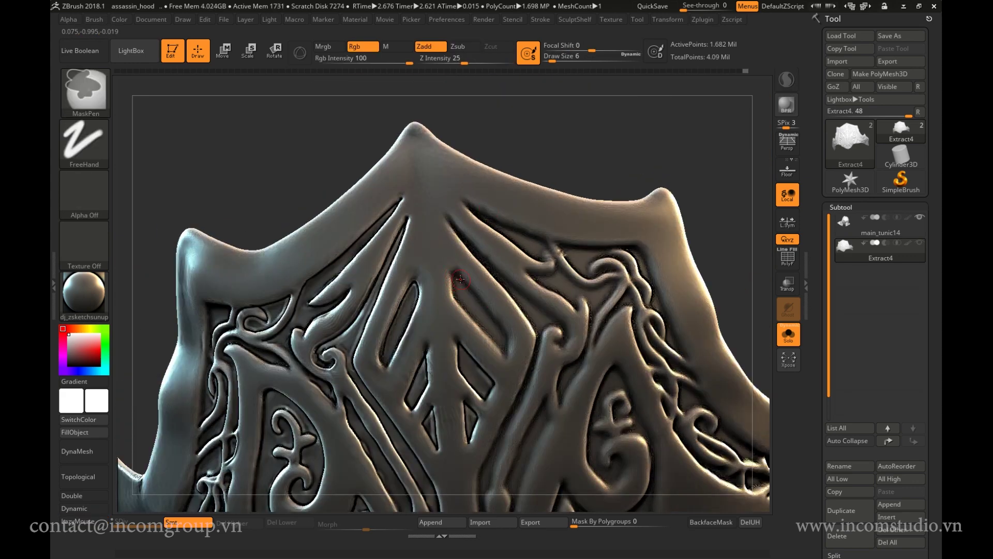
pyautogui.moveTo(501, 327); pyautogui.dragTo(510, 342)
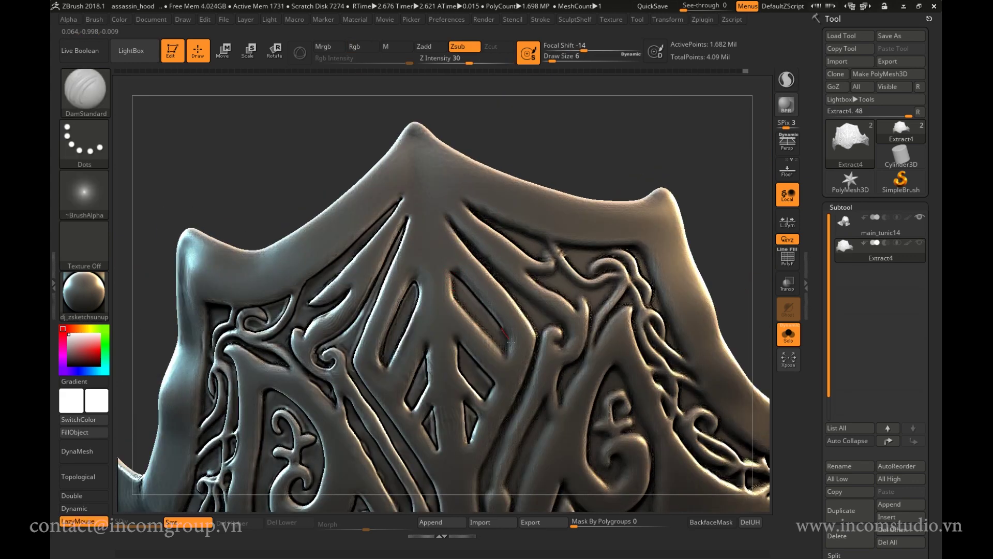
pyautogui.moveTo(456, 301); pyautogui.dragTo(485, 329)
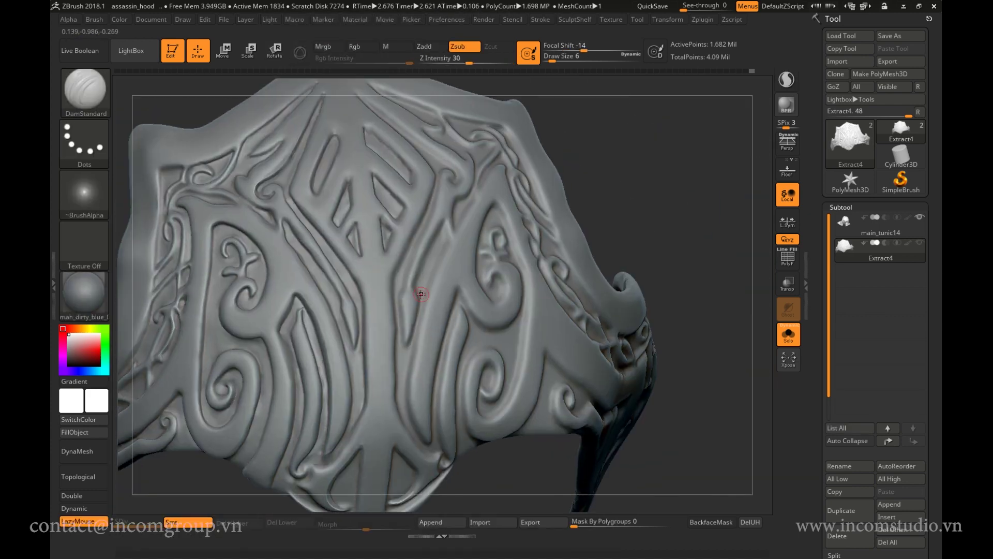
# Carve two grooves into the close-up ornament, then turn to the hood's side edge.
pyautogui.moveTo(397, 282); pyautogui.dragTo(380, 306)
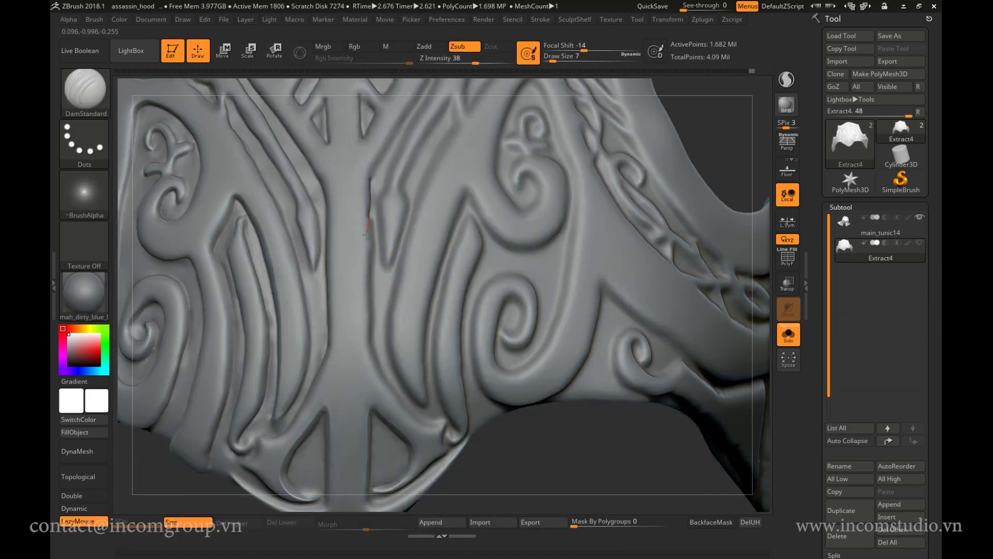
pyautogui.moveTo(373, 185); pyautogui.dragTo(373, 211)
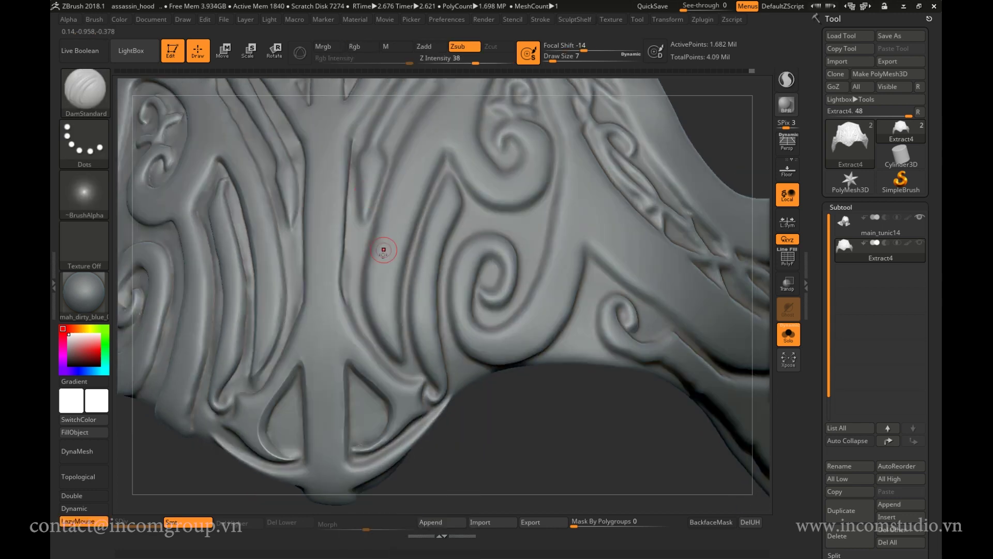
pyautogui.moveTo(345, 296); pyautogui.dragTo(314, 196)
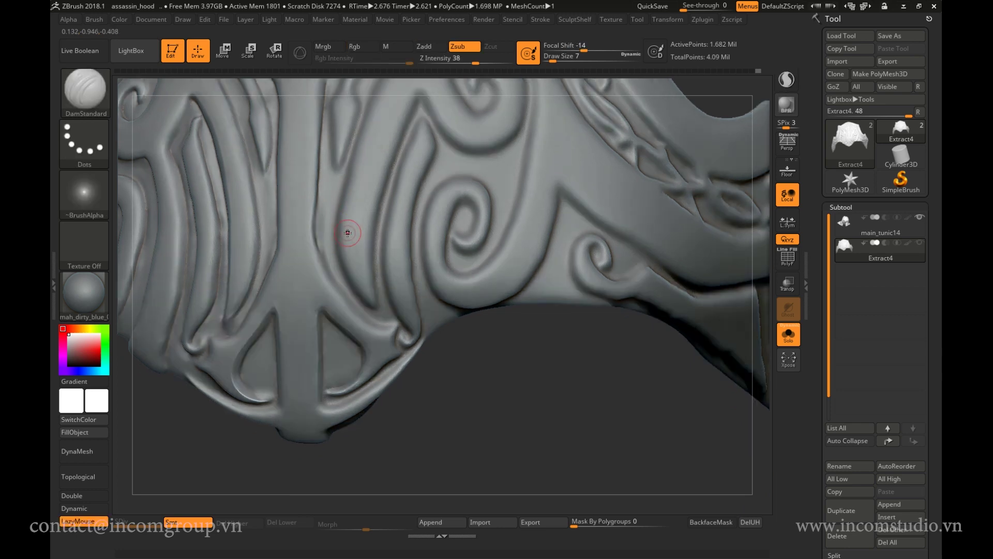
pyautogui.moveTo(348, 231)
pyautogui.mouseDown()
pyautogui.moveTo(316, 224)
pyautogui.moveTo(314, 246)
pyautogui.moveTo(318, 223)
pyautogui.mouseUp()
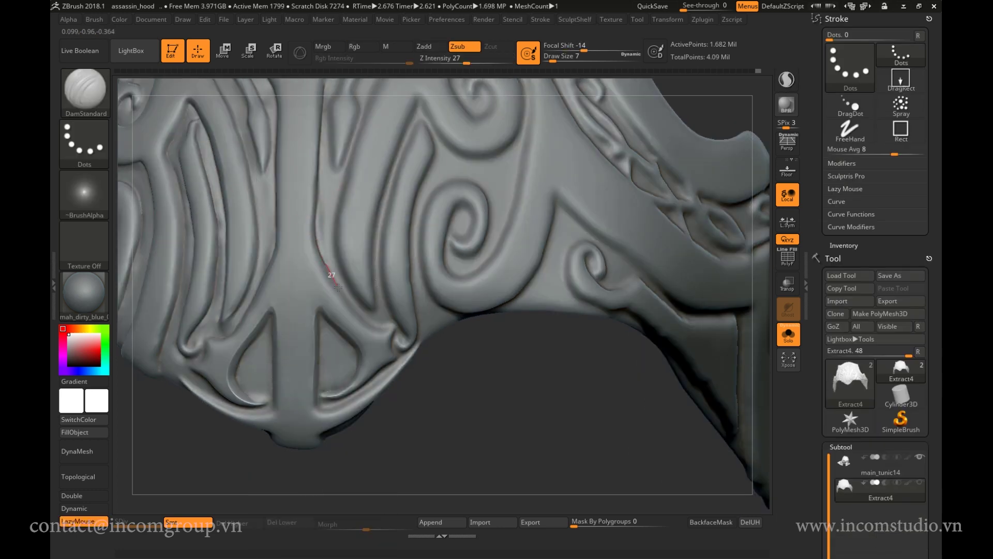
pyautogui.moveTo(416, 321)
pyautogui.mouseDown()
pyautogui.moveTo(322, 215)
pyautogui.moveTo(304, 264)
pyautogui.mouseUp()
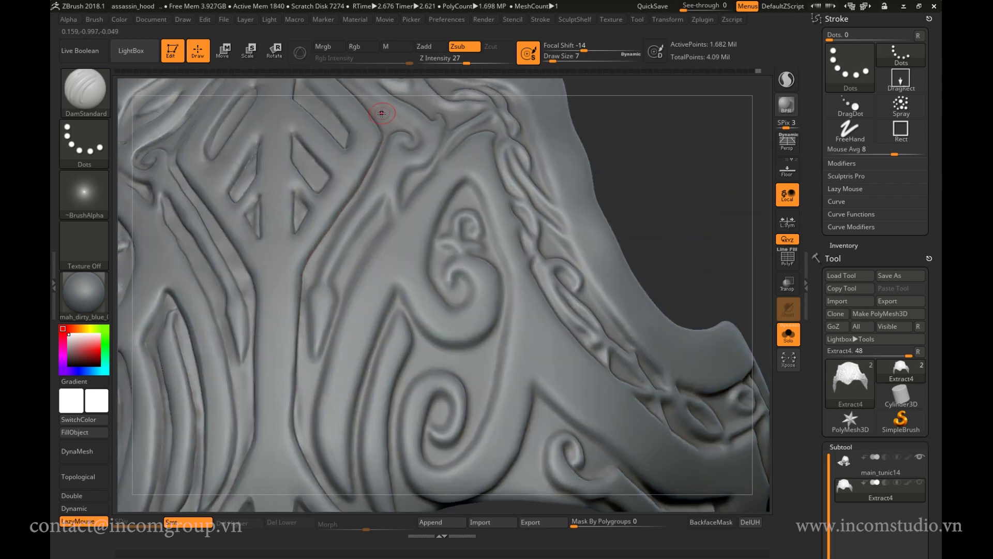
# Ctrl-mask over the swirl pattern, then bring up the full hooded character model.
pyautogui.moveTo(382, 114); pyautogui.dragTo(258, 277)
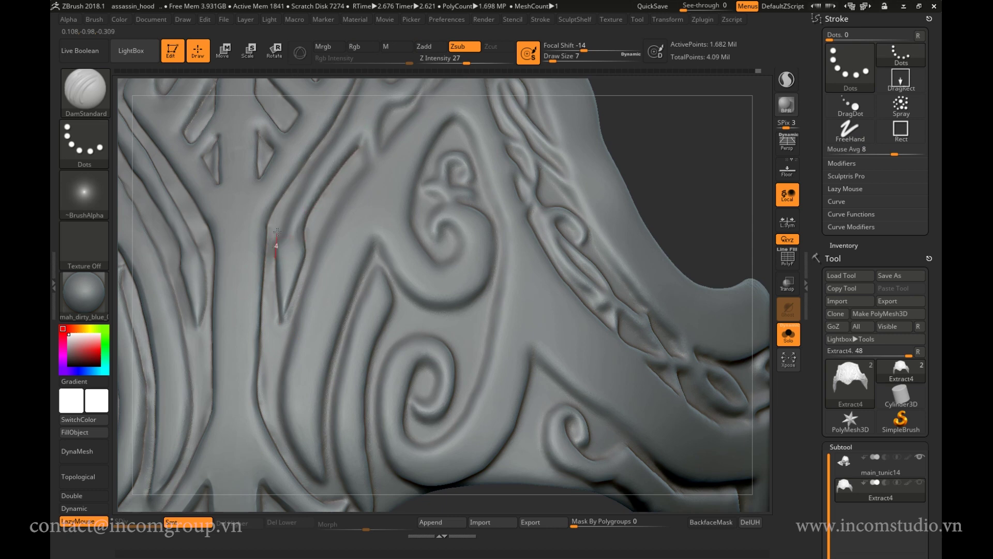
pyautogui.moveTo(309, 177); pyautogui.dragTo(282, 326)
pyautogui.press('ctrl')
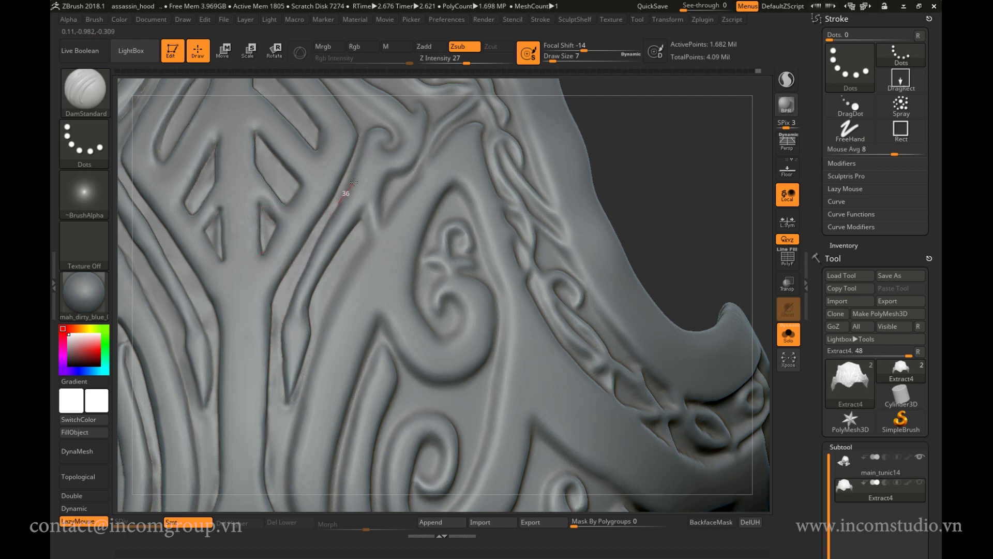
pyautogui.moveTo(404, 148); pyautogui.dragTo(248, 453)
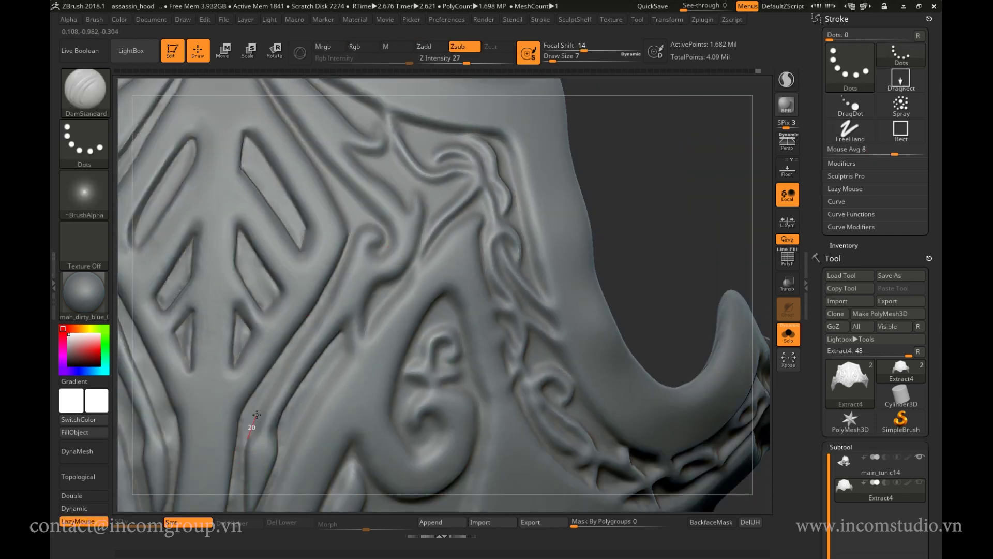
pyautogui.scroll(2, 291, 352)
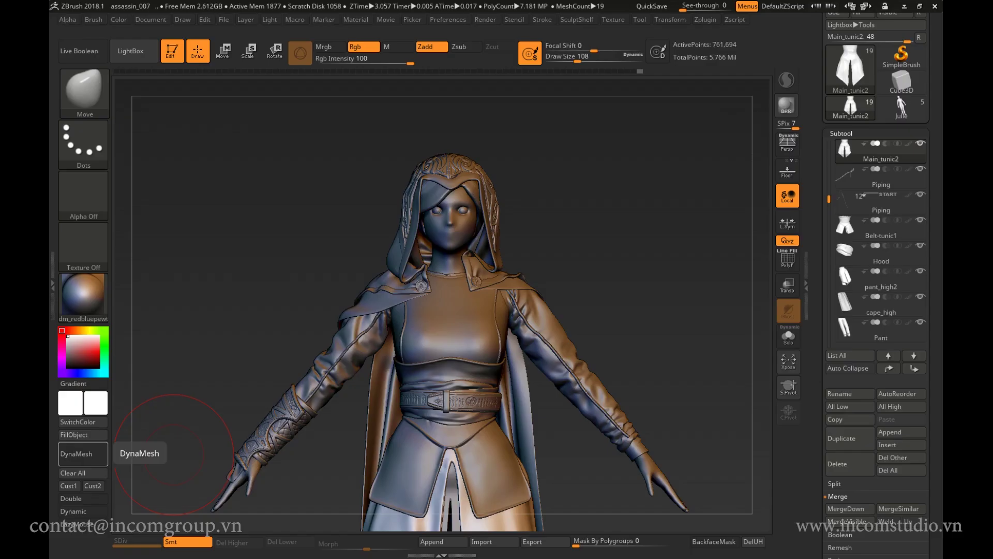
# Orbit the full character to inspect the hood from behind, the carved belt and bracer.
pyautogui.scroll(3, 567, 231)
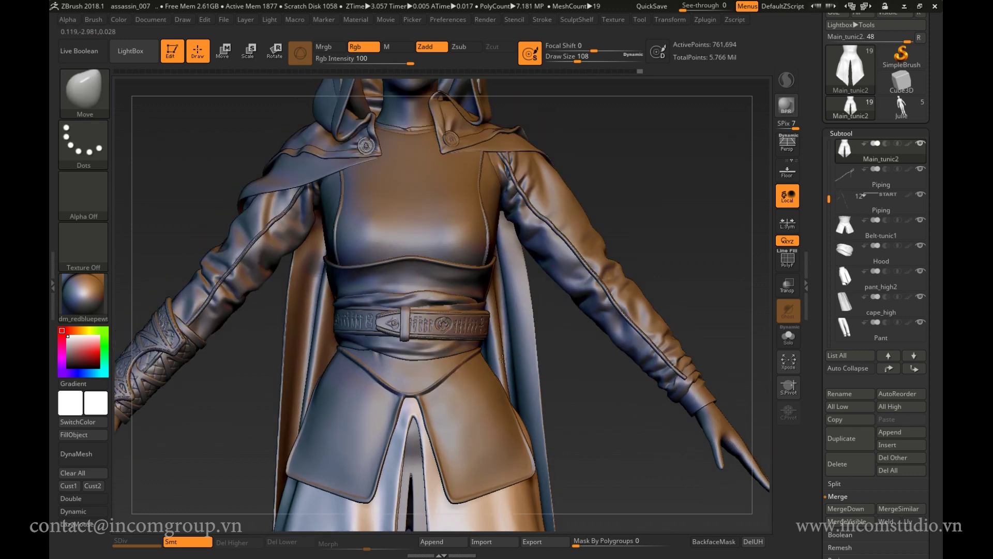
pyautogui.scroll(-4, 484, 221)
pyautogui.moveTo(484, 223)
pyautogui.mouseDown()
pyautogui.moveTo(643, 283)
pyautogui.moveTo(599, 226)
pyautogui.mouseUp()
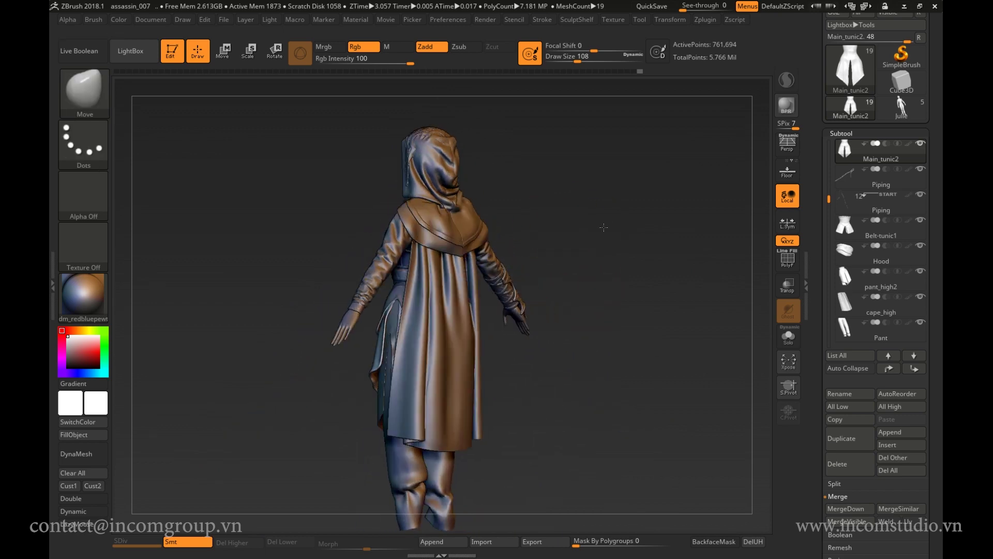
pyautogui.moveTo(569, 264)
pyautogui.mouseDown()
pyautogui.moveTo(434, 410)
pyautogui.moveTo(637, 284)
pyautogui.moveTo(636, 340)
pyautogui.moveTo(628, 318)
pyautogui.moveTo(641, 310)
pyautogui.moveTo(643, 274)
pyautogui.moveTo(621, 202)
pyautogui.mouseUp()
pyautogui.moveTo(672, 250); pyautogui.dragTo(590, 302)
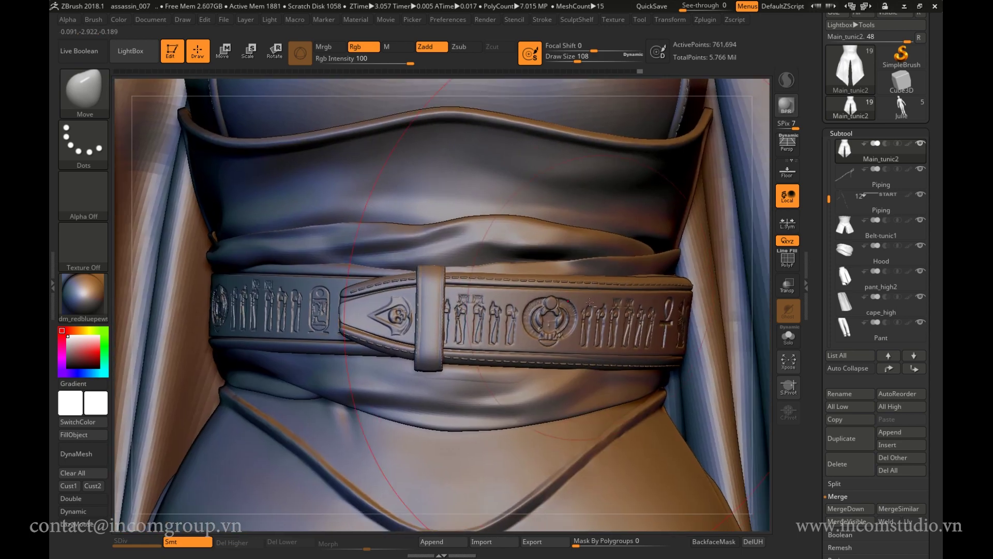
pyautogui.moveTo(589, 301)
pyautogui.keyDown('ctrl'); pyautogui.mouseDown(button='right')
pyautogui.moveTo(602, 340)
pyautogui.moveTo(581, 415)
pyautogui.mouseUp(button='right'); pyautogui.keyUp('ctrl')
pyautogui.moveTo(572, 391)
pyautogui.mouseDown()
pyautogui.moveTo(577, 244)
pyautogui.moveTo(556, 248)
pyautogui.moveTo(585, 241)
pyautogui.mouseUp()
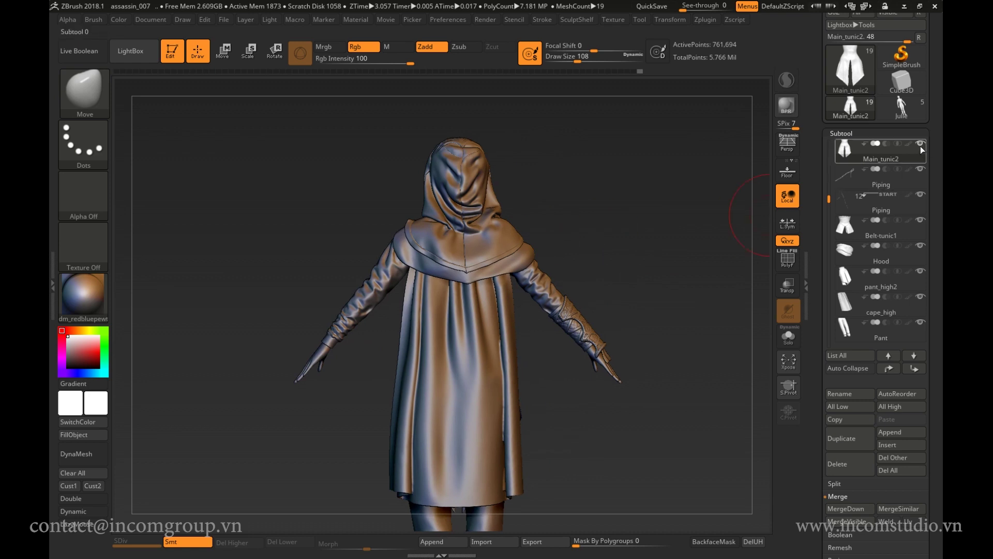
# Isolate the main tunic with Solo, then view the Piping and Belt-tunic1 parts.
pyautogui.keyDown('alt'); pyautogui.click(920, 145); pyautogui.keyUp('alt')
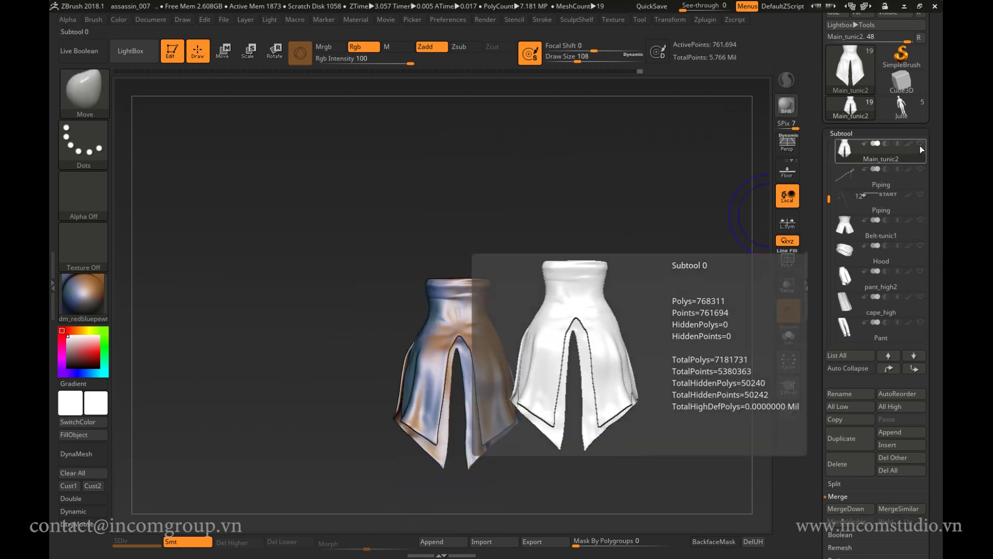
pyautogui.moveTo(537, 251); pyautogui.dragTo(644, 221)
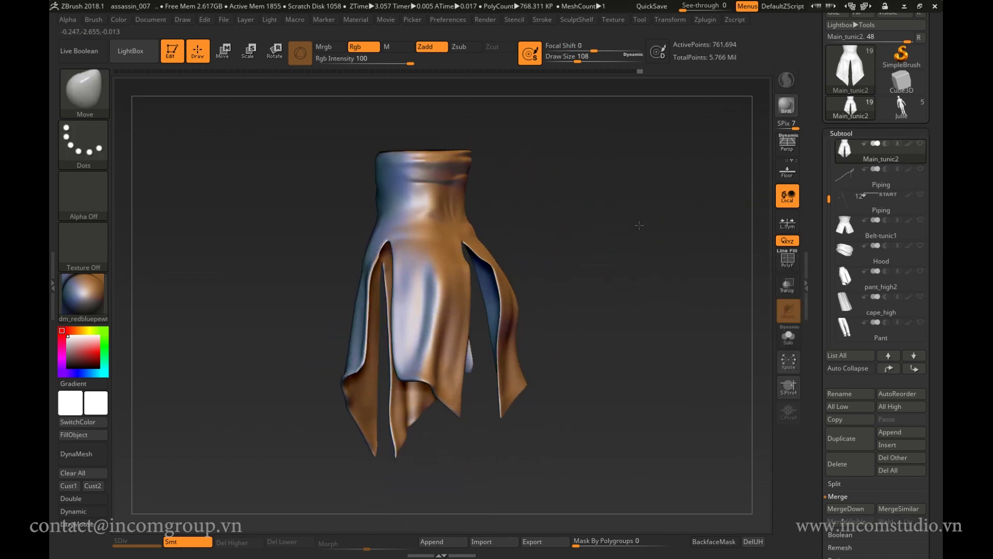
pyautogui.click(910, 184)
pyautogui.click(880, 227)
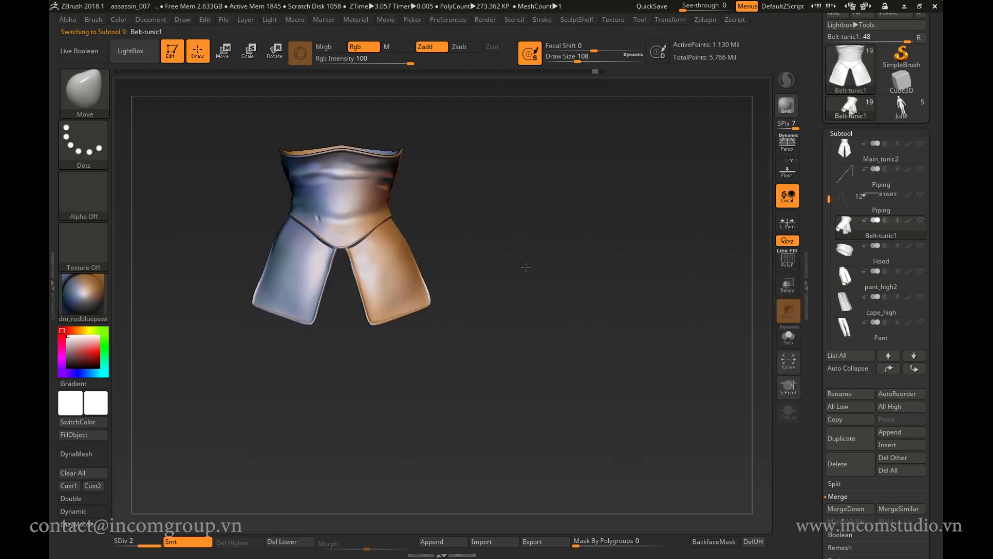
pyautogui.keyDown('alt'); pyautogui.moveTo(527, 267); pyautogui.dragTo(532, 344); pyautogui.keyUp('alt')
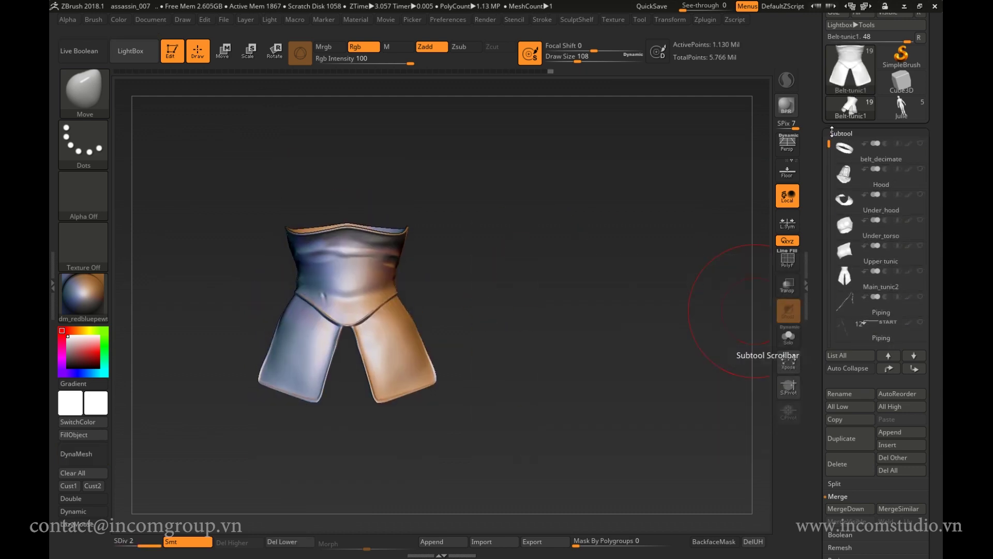
# Inspect the Hood, Under_torso and Under_hood subtools in isolation.
pyautogui.click(869, 176)
pyautogui.moveTo(465, 259)
pyautogui.mouseDown()
pyautogui.moveTo(563, 262)
pyautogui.moveTo(518, 270)
pyautogui.mouseUp()
pyautogui.click(853, 230)
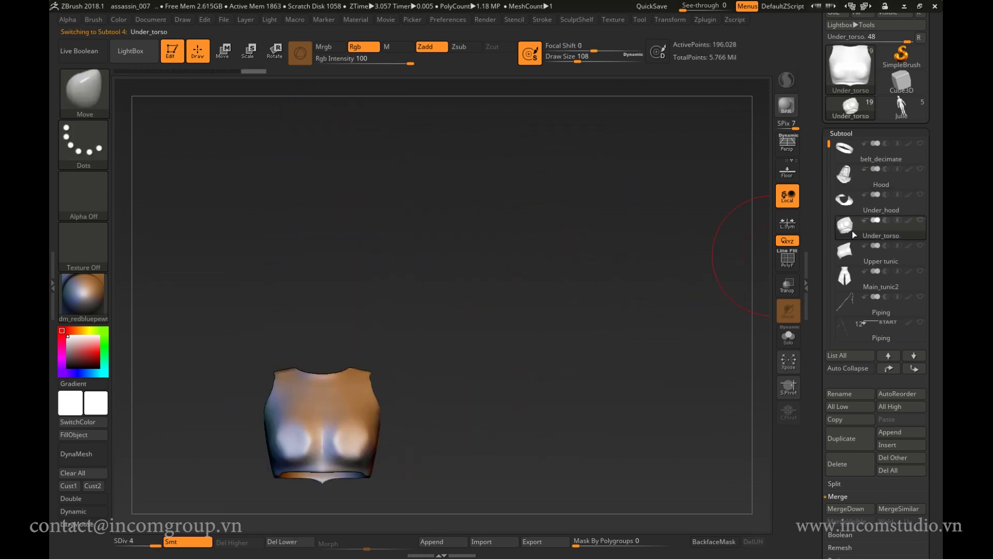
pyautogui.click(853, 204)
pyautogui.moveTo(829, 145); pyautogui.dragTo(832, 153)
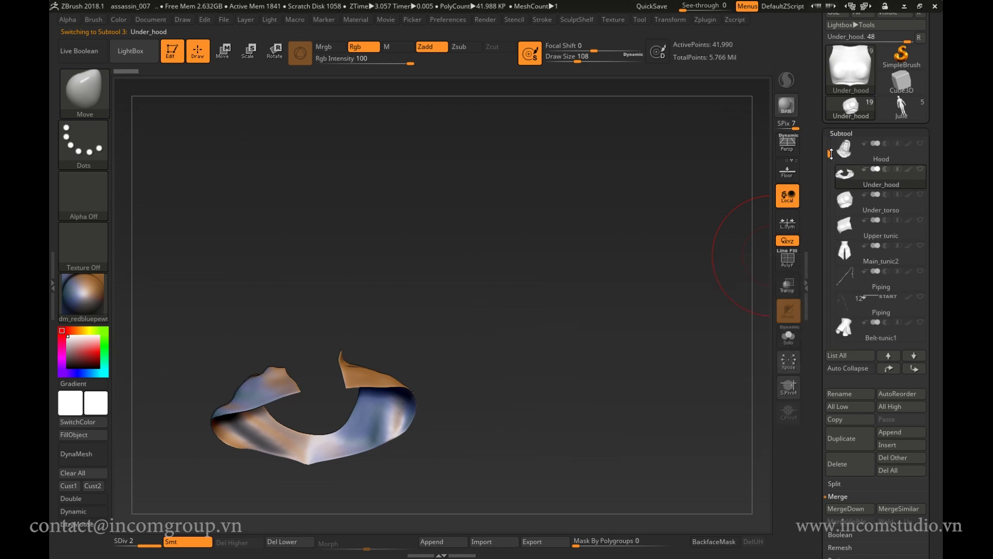
# Inspect bracelet4 up close, then return to a front view of head and torso.
pyautogui.click(873, 278)
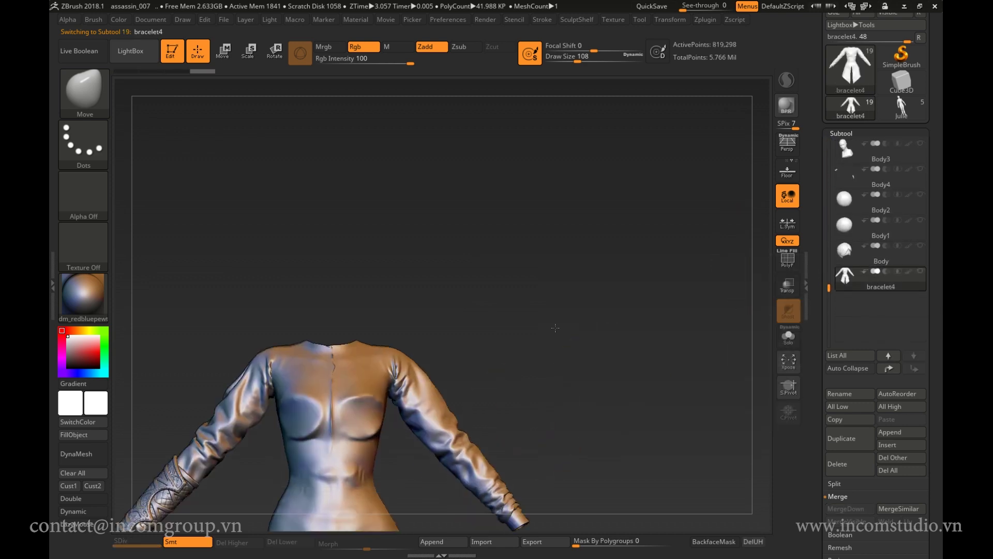
pyautogui.moveTo(517, 259)
pyautogui.mouseDown(button='right')
pyautogui.moveTo(616, 232)
pyautogui.moveTo(769, 251)
pyautogui.moveTo(673, 310)
pyautogui.moveTo(642, 366)
pyautogui.moveTo(613, 289)
pyautogui.moveTo(599, 326)
pyautogui.moveTo(550, 351)
pyautogui.mouseUp(button='right')
pyautogui.moveTo(598, 298)
pyautogui.mouseDown(button='right')
pyautogui.moveTo(570, 311)
pyautogui.moveTo(595, 336)
pyautogui.moveTo(596, 355)
pyautogui.moveTo(512, 343)
pyautogui.moveTo(578, 475)
pyautogui.moveTo(595, 362)
pyautogui.mouseUp(button='right')
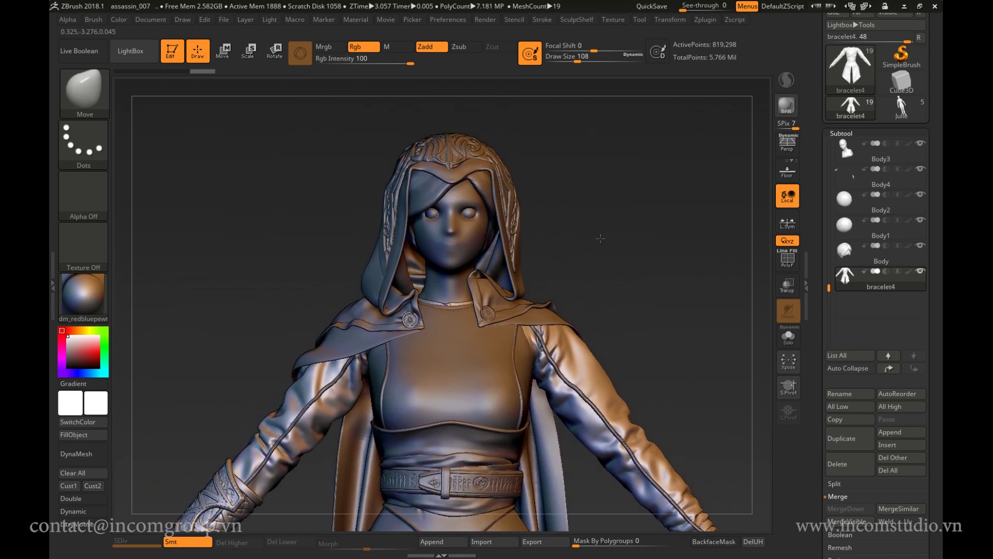
pyautogui.keyDown('ctrl'); pyautogui.moveTo(601, 296); pyautogui.dragTo(568, 205, button='right'); pyautogui.keyUp('ctrl')
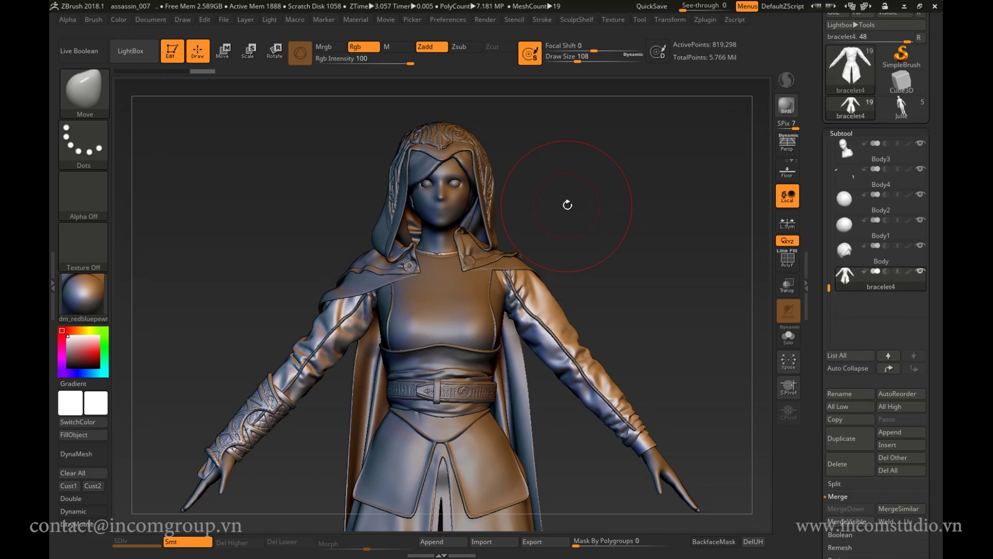